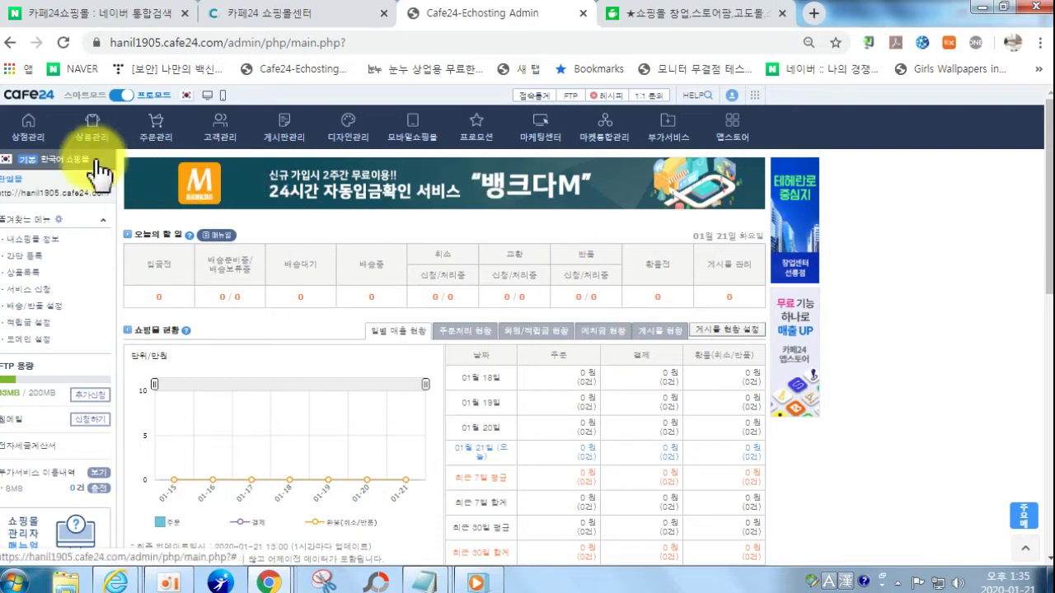
- Open the 내쇼핑몰 정보 page under 기본정보관리 in 상점관리
{"action": "left_click", "coordinate": [33, 139]}
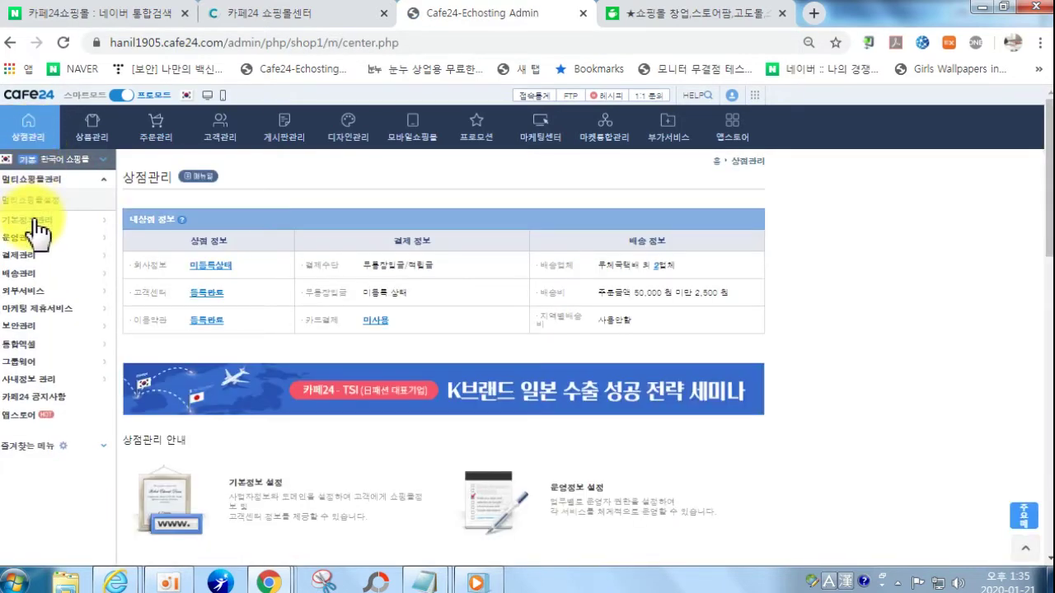
{"action": "left_click", "coordinate": [29, 201]}
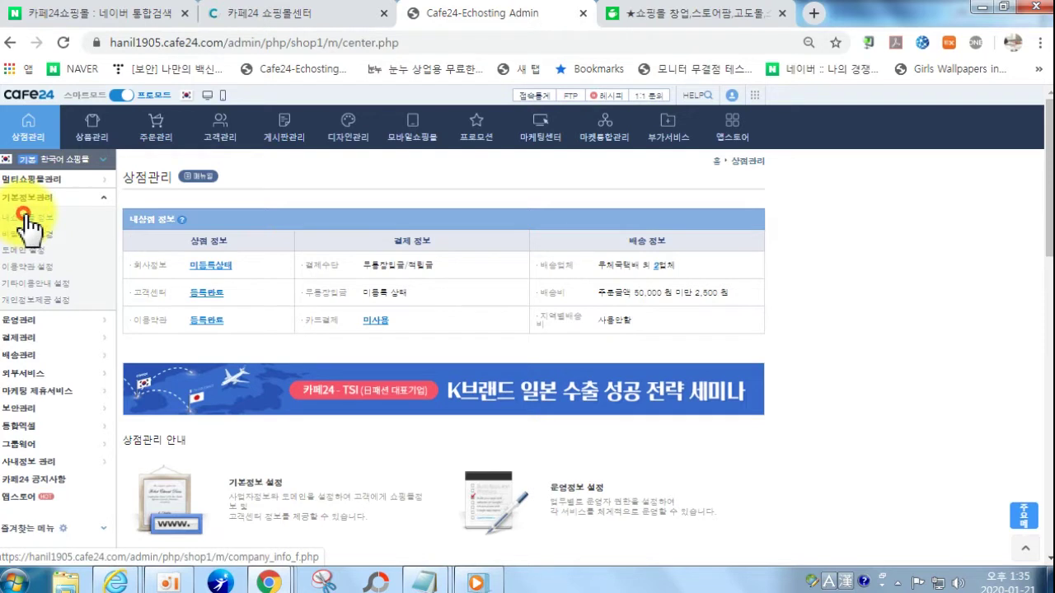
{"action": "left_click", "coordinate": [28, 219]}
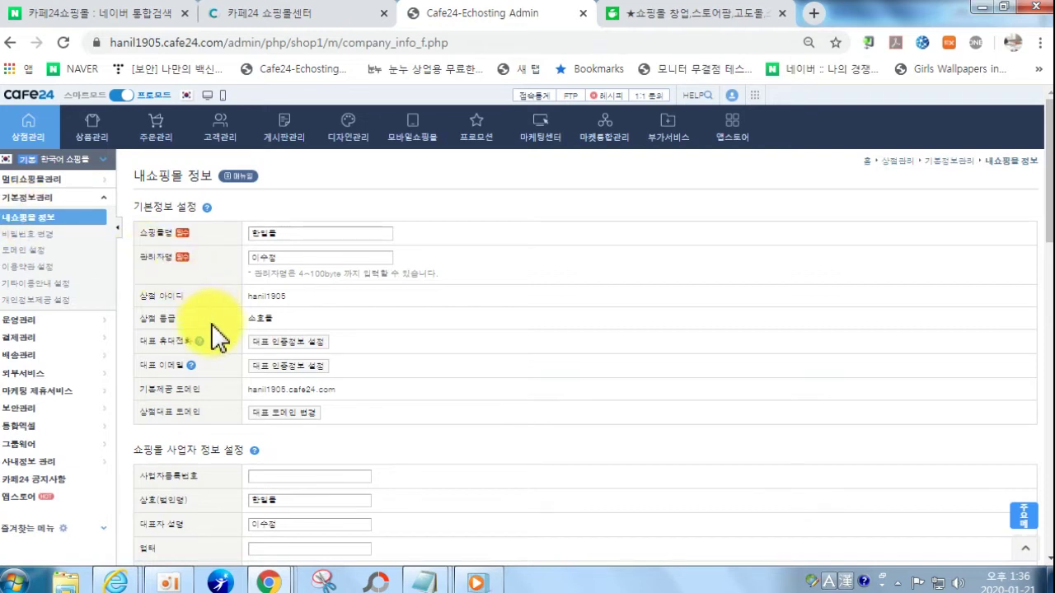
- Replace the shop name (쇼핑몰명) with 미래생활연구소
{"action": "left_click", "coordinate": [278, 235]}
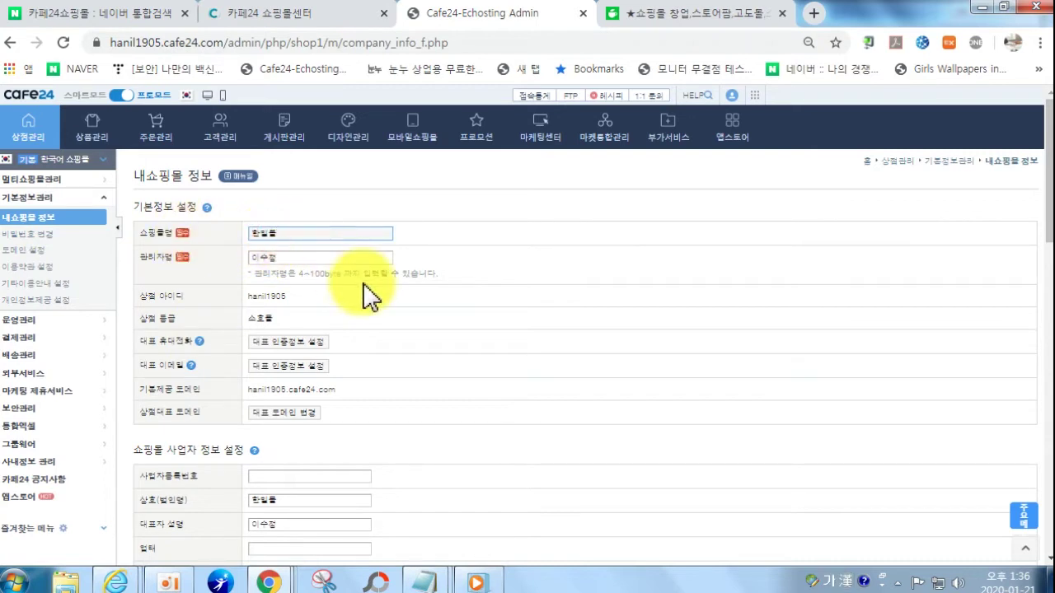
{"action": "key", "text": "BackSpace"}
{"action": "key", "text": "BackSpace"}
{"action": "key", "text": "BackSpace"}
{"action": "type", "text": "ㅌ"}
{"action": "type", "text": "ㅣ래셀휘업"}
{"action": "type", "text": "구소"}
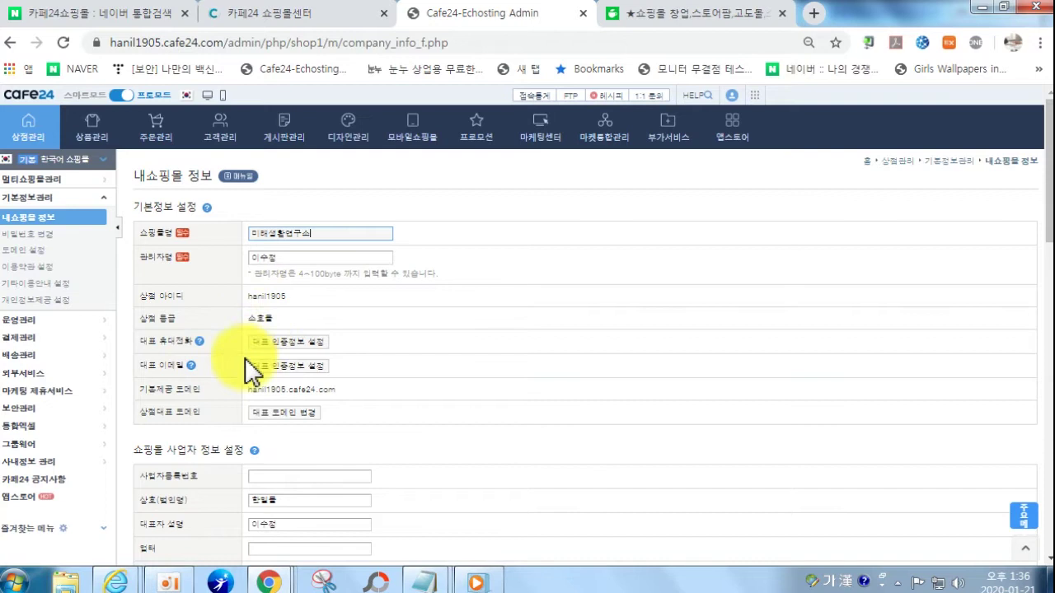
- View the representative operator's identity verification by own mobile phone and its carrier selection window, leaving without verifying
{"action": "left_click", "coordinate": [276, 344]}
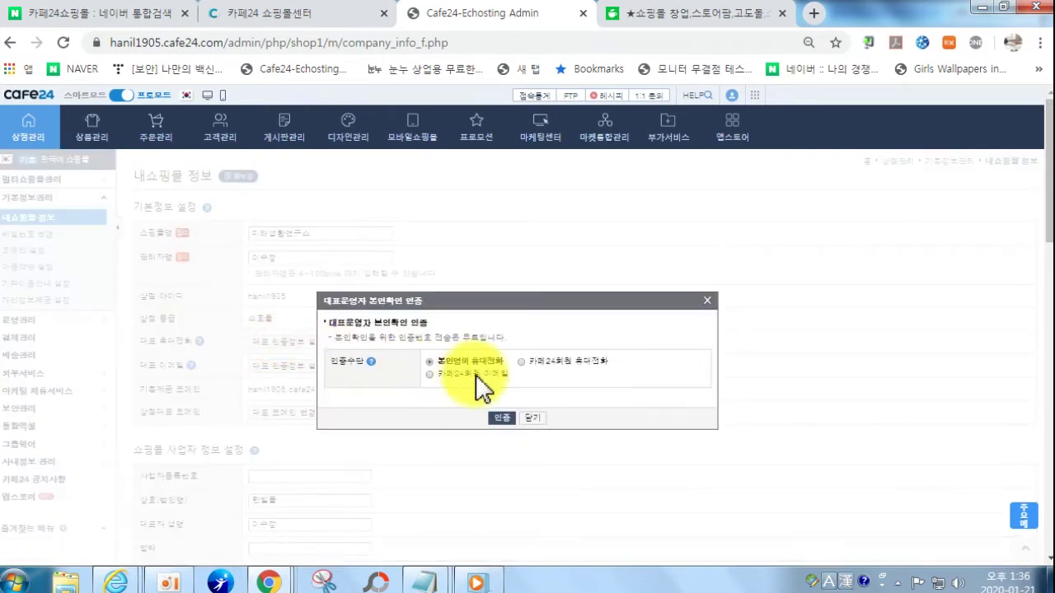
{"action": "left_click", "coordinate": [501, 420]}
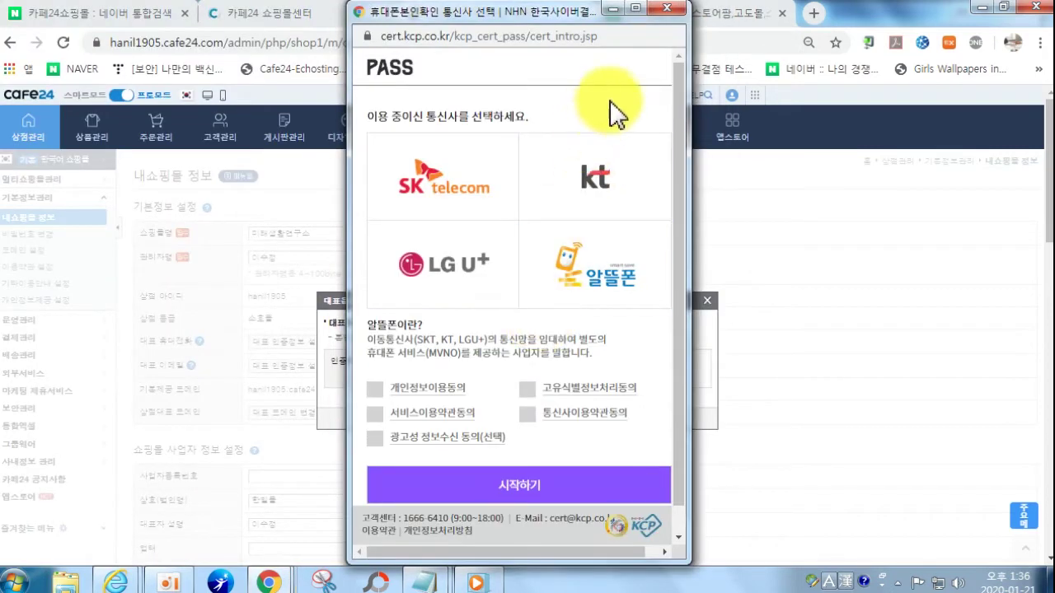
{"action": "left_click", "coordinate": [670, 8]}
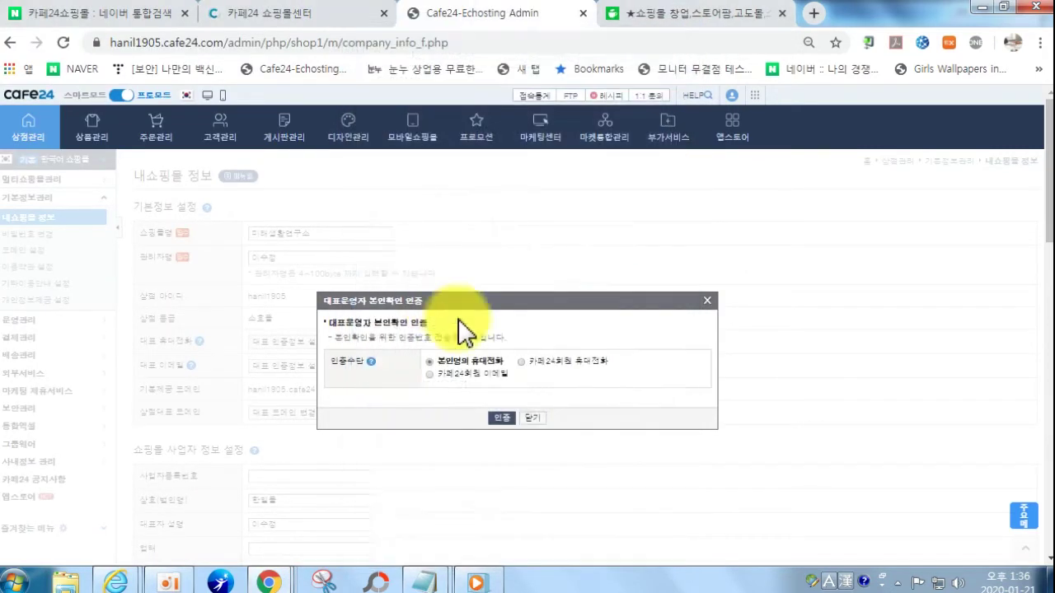
{"action": "left_click", "coordinate": [502, 420]}
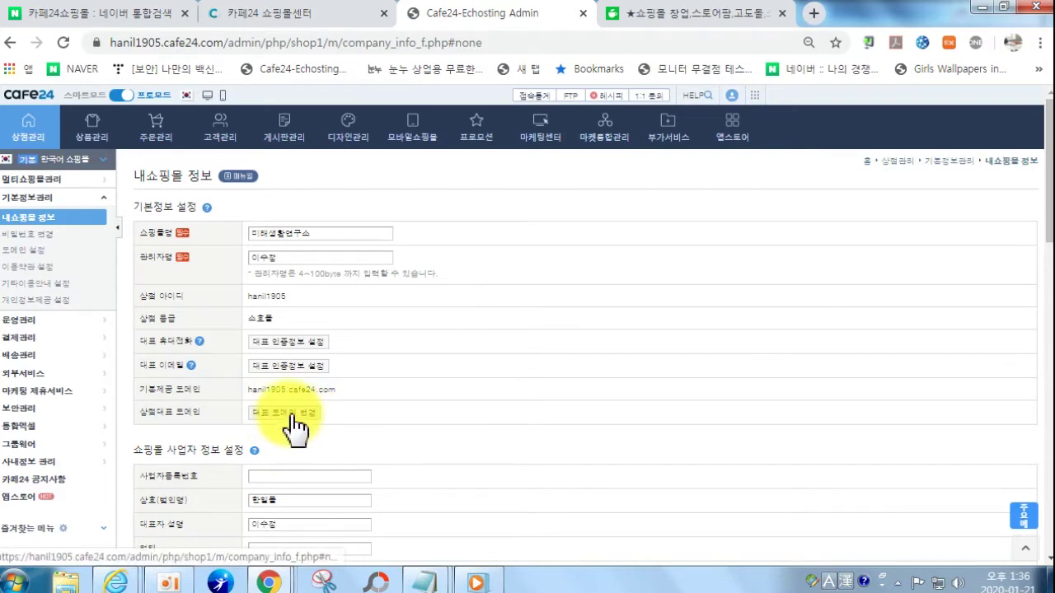
- Fill in the business registration number (사업자등록번호) in the shop's business information
{"action": "scroll", "coordinate": [283, 447], "scroll_direction": "down", "scroll_amount": 1}
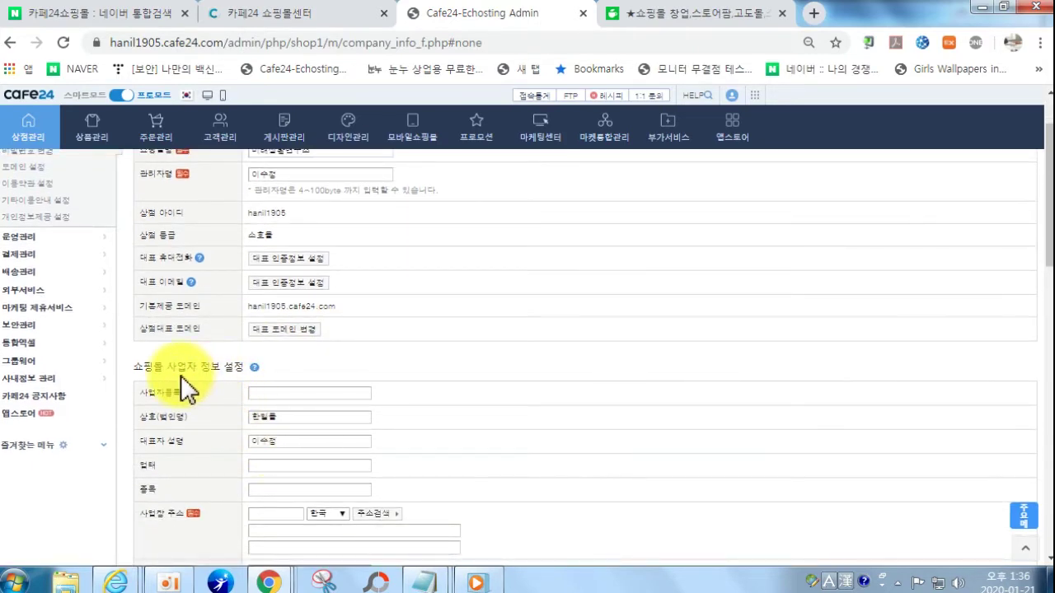
{"action": "scroll", "coordinate": [264, 392], "scroll_direction": "down", "scroll_amount": 1}
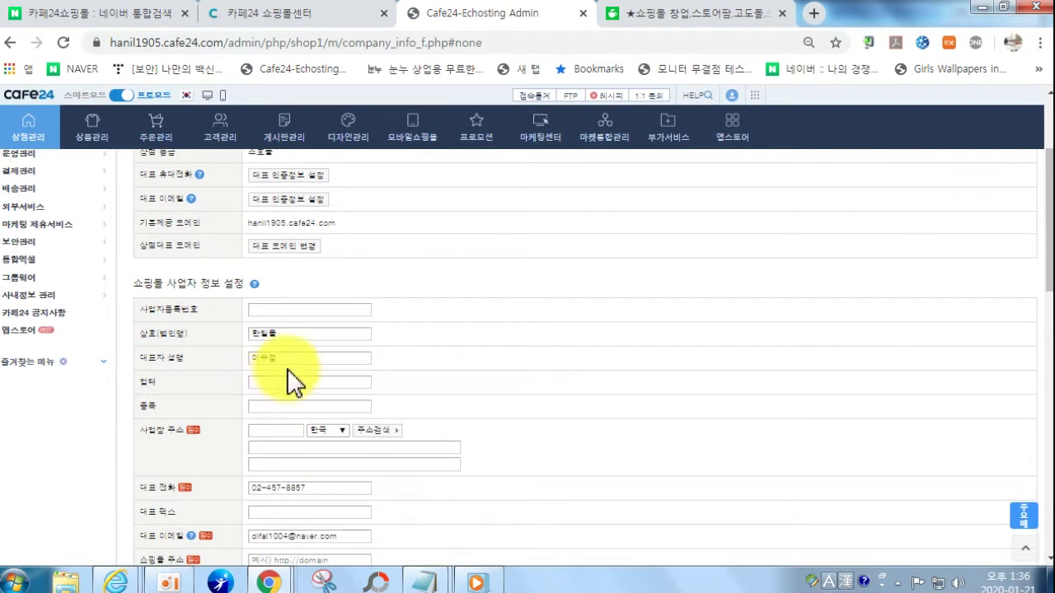
{"action": "left_click", "coordinate": [290, 310]}
{"action": "left_click", "coordinate": [299, 310]}
{"action": "left_click", "coordinate": [290, 340]}
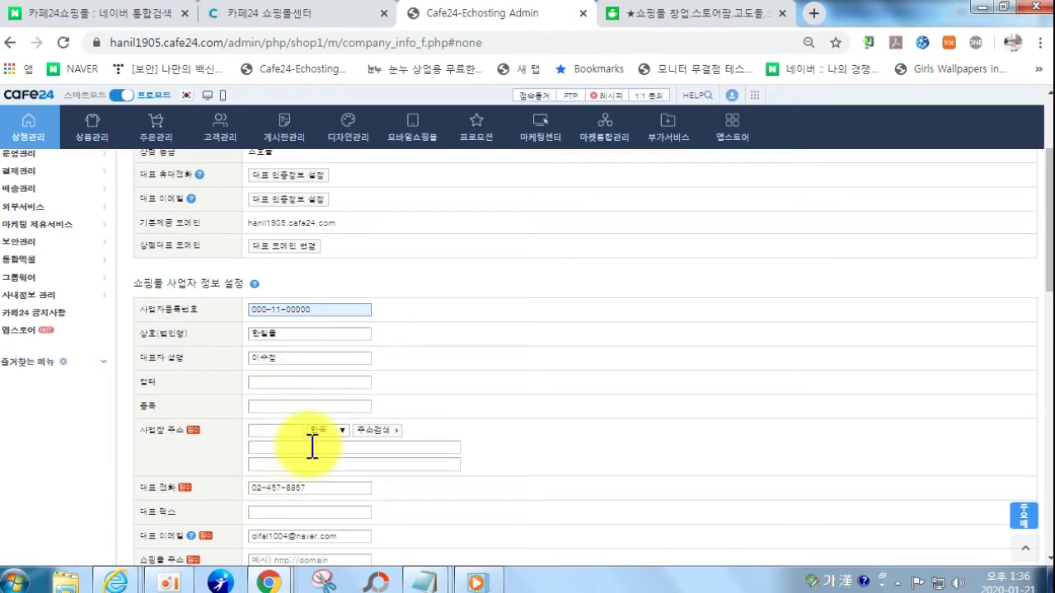
- Look up the business address by street name in the postcode search and fill it into 사업장 주소
{"action": "scroll", "coordinate": [362, 445], "scroll_direction": "down", "scroll_amount": 1}
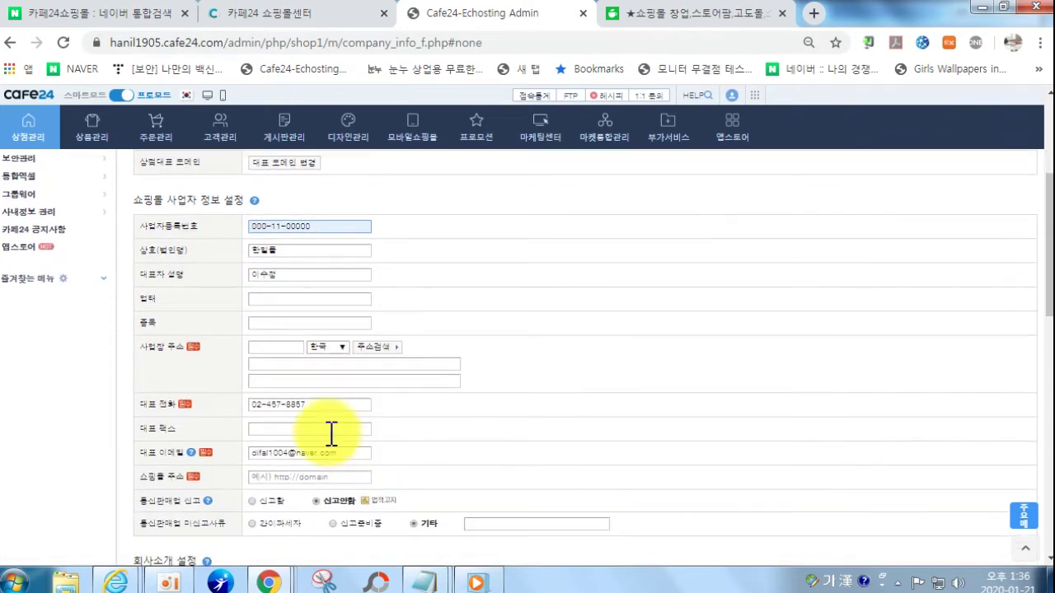
{"action": "scroll", "coordinate": [277, 454], "scroll_direction": "down", "scroll_amount": 1}
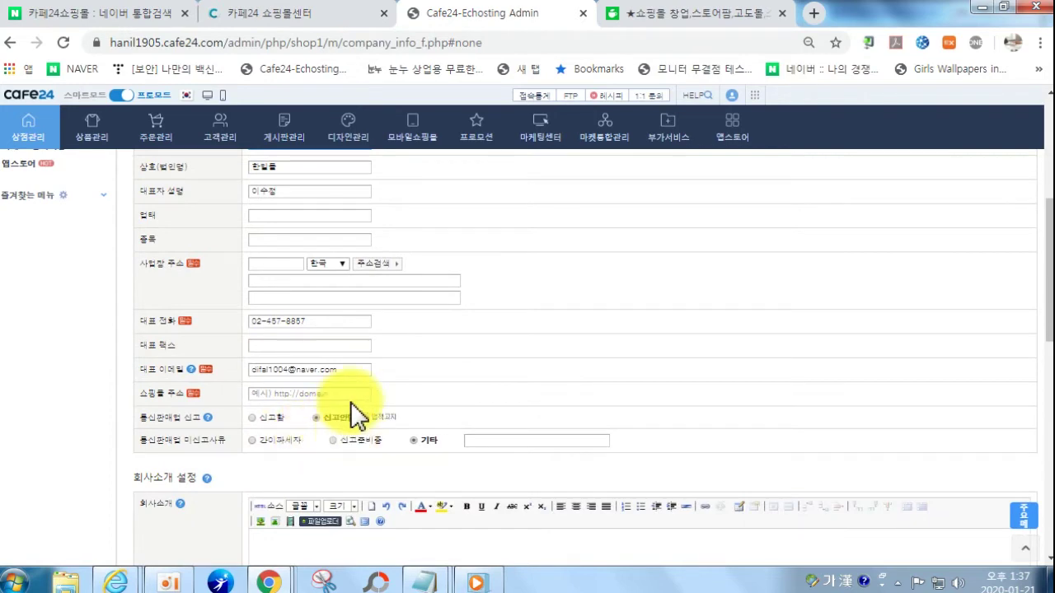
{"action": "left_click", "coordinate": [376, 265]}
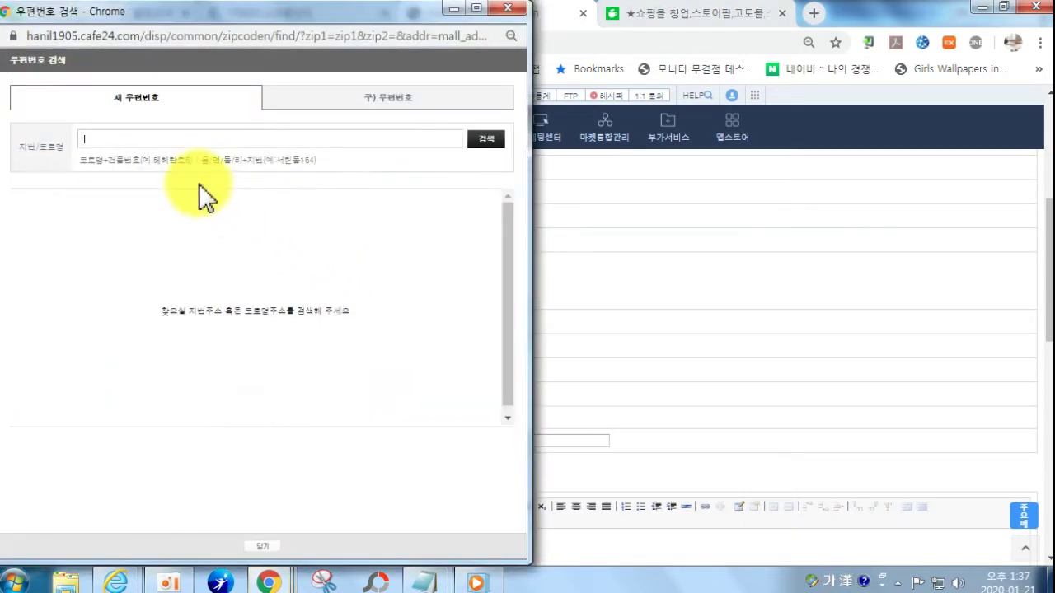
{"action": "left_click", "coordinate": [182, 142]}
{"action": "left_click", "coordinate": [153, 172]}
{"action": "left_click", "coordinate": [493, 142]}
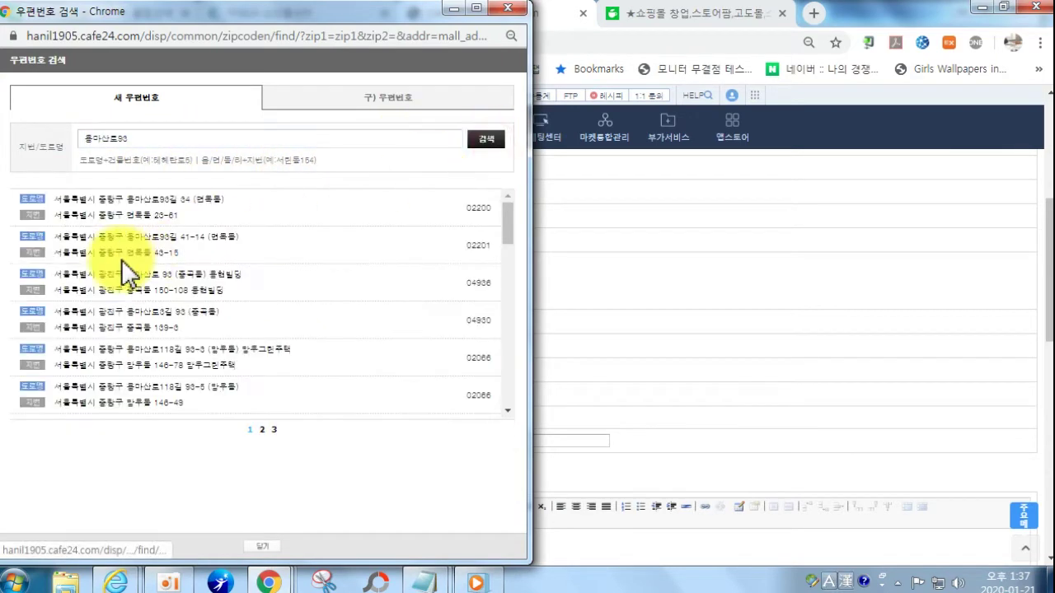
{"action": "left_click", "coordinate": [147, 282]}
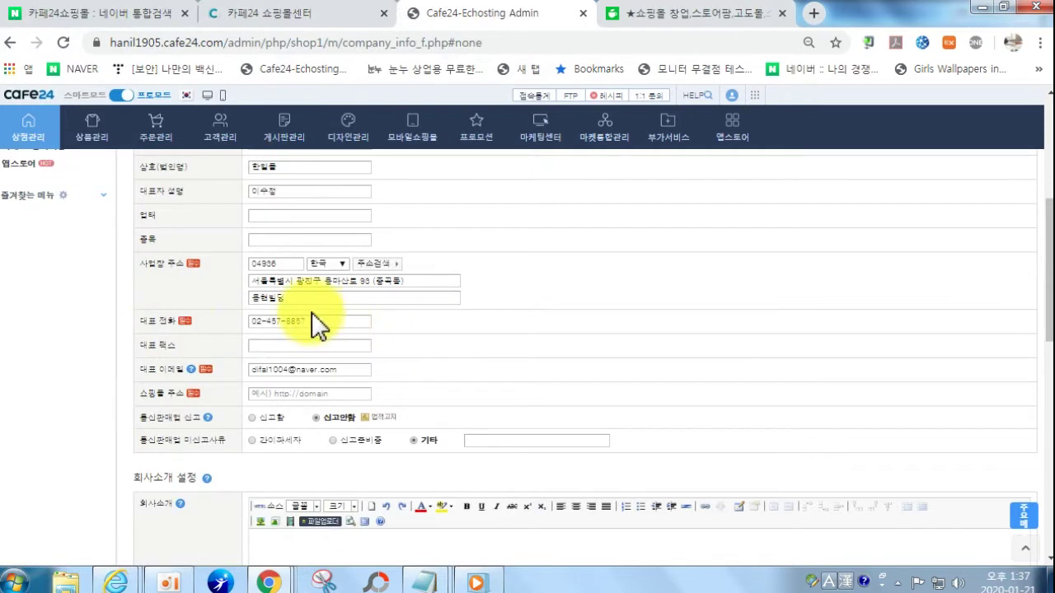
{"action": "scroll", "coordinate": [301, 400], "scroll_direction": "down", "scroll_amount": 1}
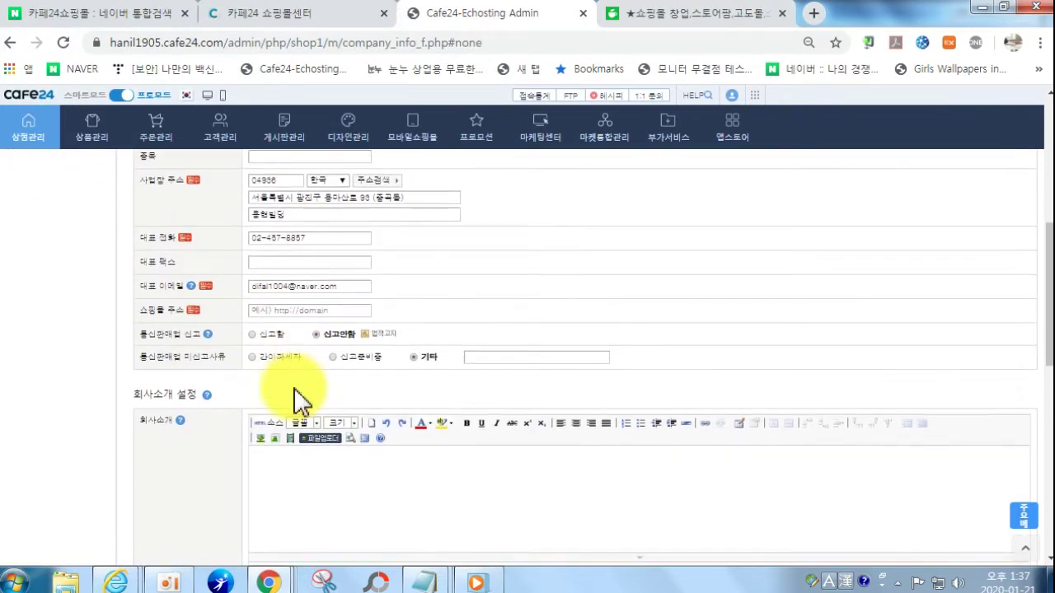
{"action": "left_click", "coordinate": [269, 310]}
{"action": "type", "text": "http"}
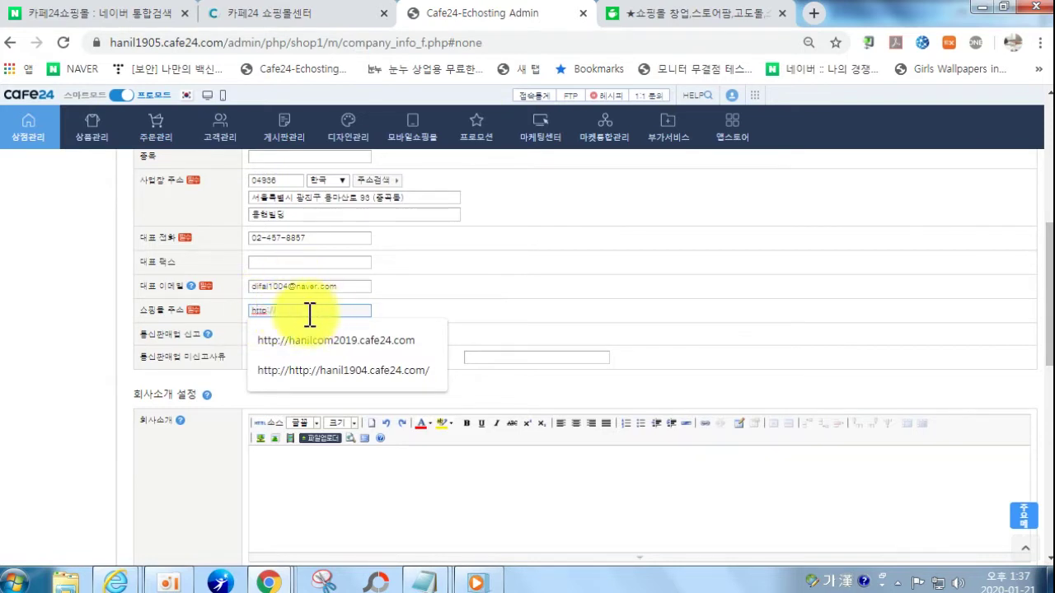
{"action": "type", "text": "://"}
{"action": "left_click_drag", "start_coordinate": [113, 43], "coordinate": [218, 58]}
{"action": "right_click", "coordinate": [216, 56]}
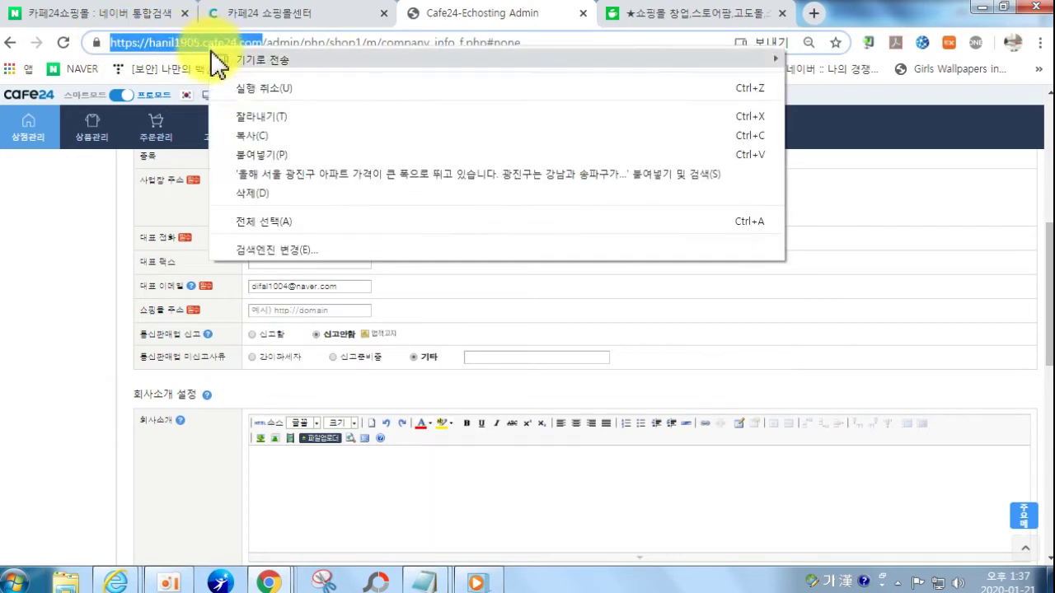
{"action": "left_click", "coordinate": [248, 133]}
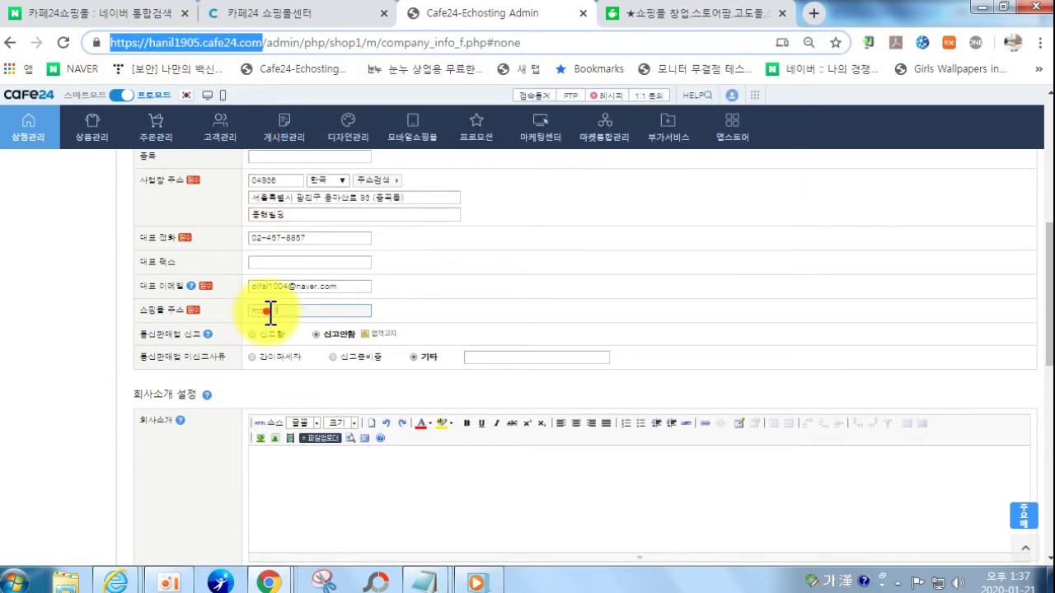
{"action": "left_click", "coordinate": [264, 310]}
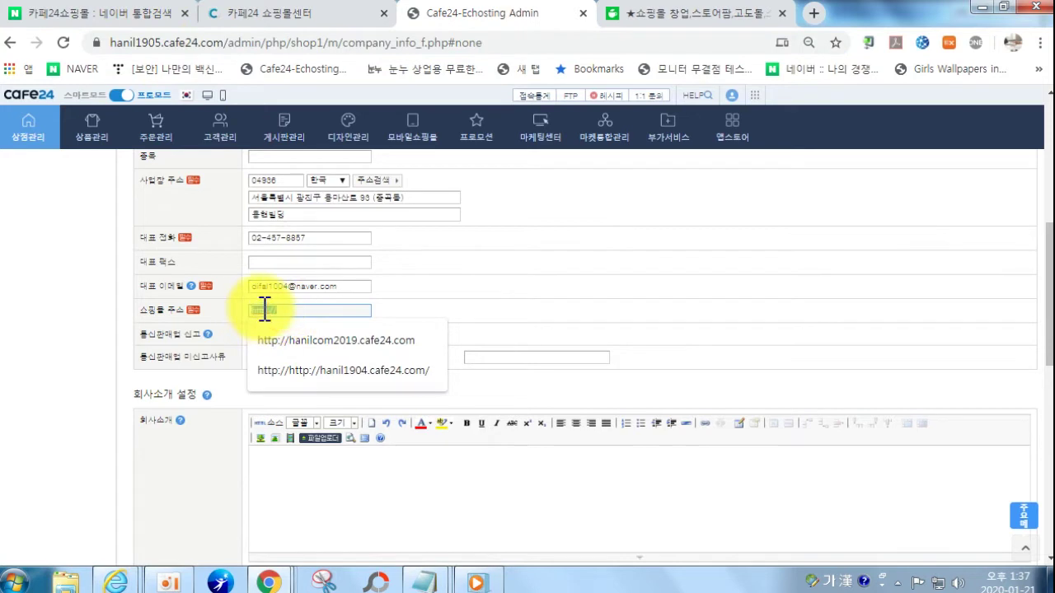
{"action": "right_click", "coordinate": [262, 310]}
{"action": "left_click", "coordinate": [313, 480]}
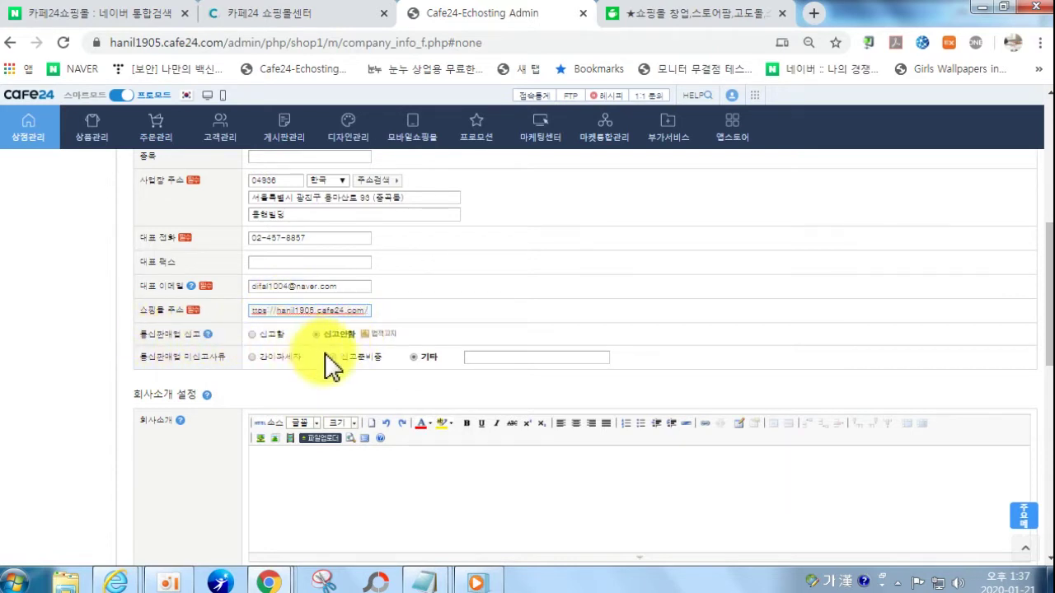
- Read the help on 통신판매업 신고 and set the reason for not reporting (통신판매업 미신고사유) to 간이과세자
{"action": "left_click", "coordinate": [208, 335]}
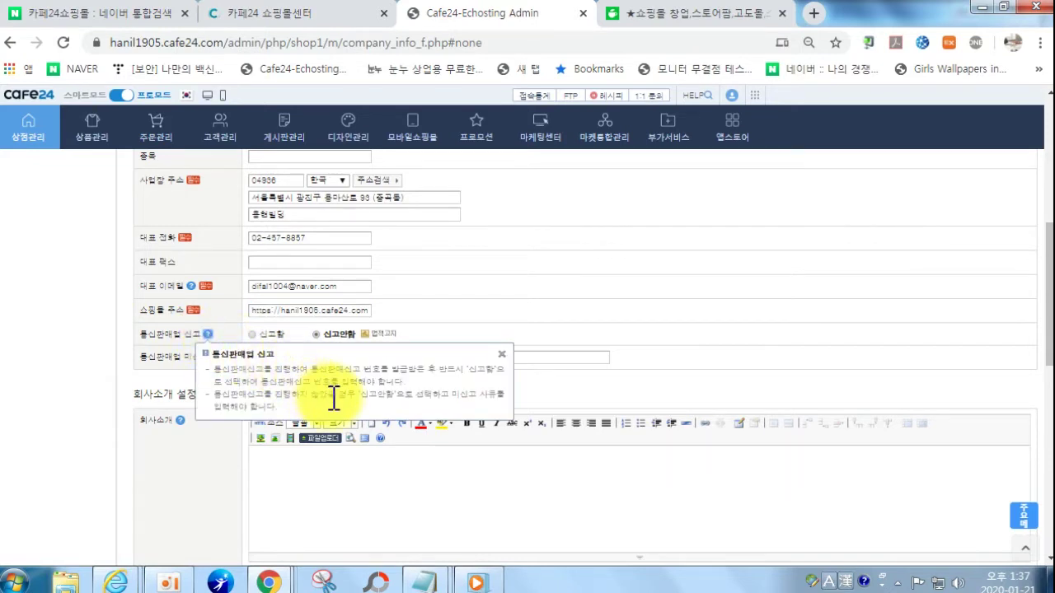
{"action": "left_click", "coordinate": [502, 356]}
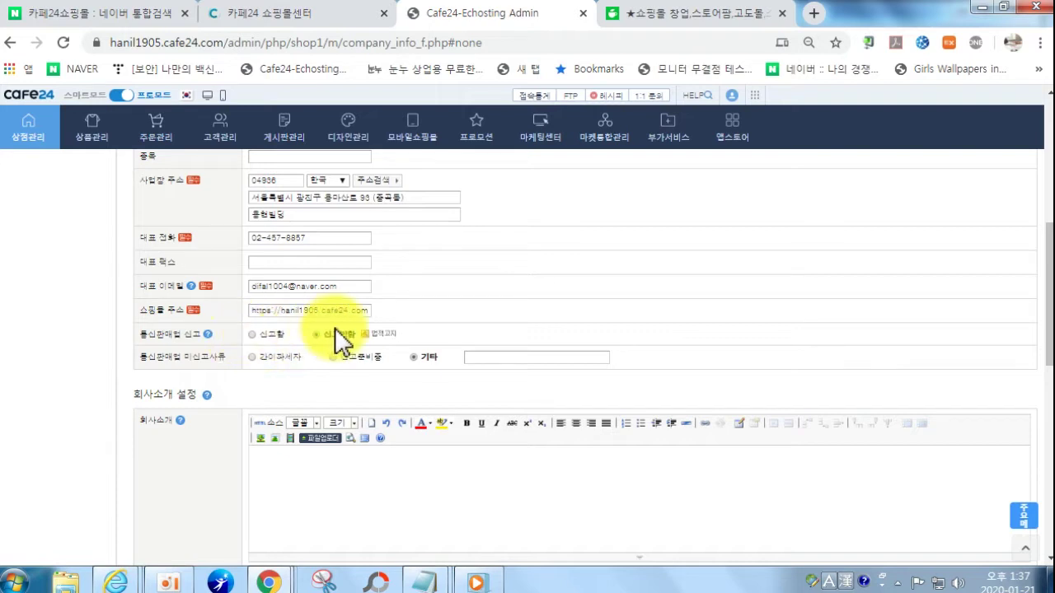
{"action": "left_click", "coordinate": [252, 357]}
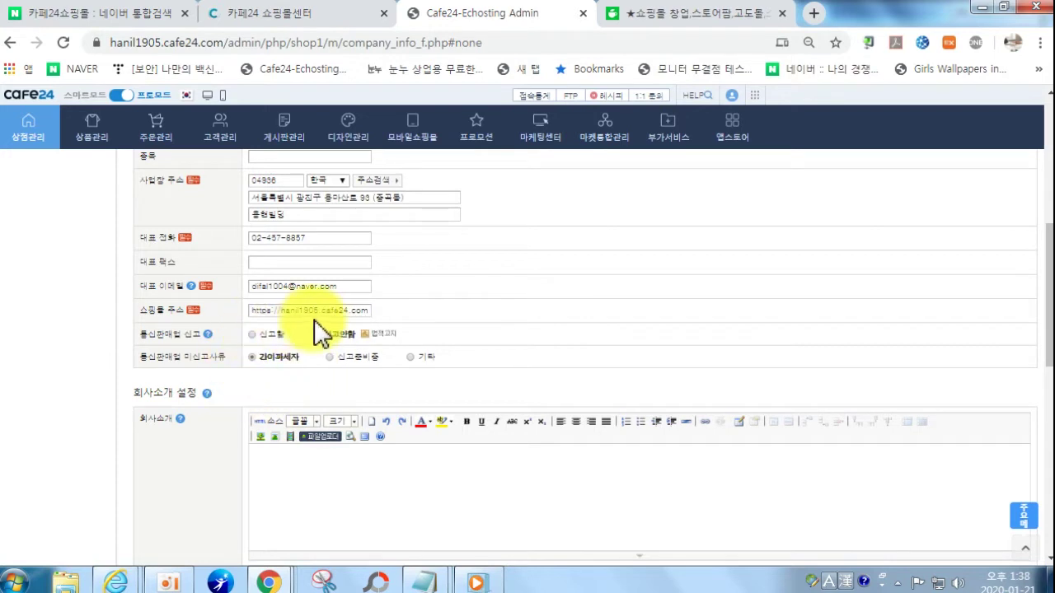
- Save the shop information, confirm the shop name change, and review the saved entries
{"action": "scroll", "coordinate": [262, 381], "scroll_direction": "down", "scroll_amount": 2}
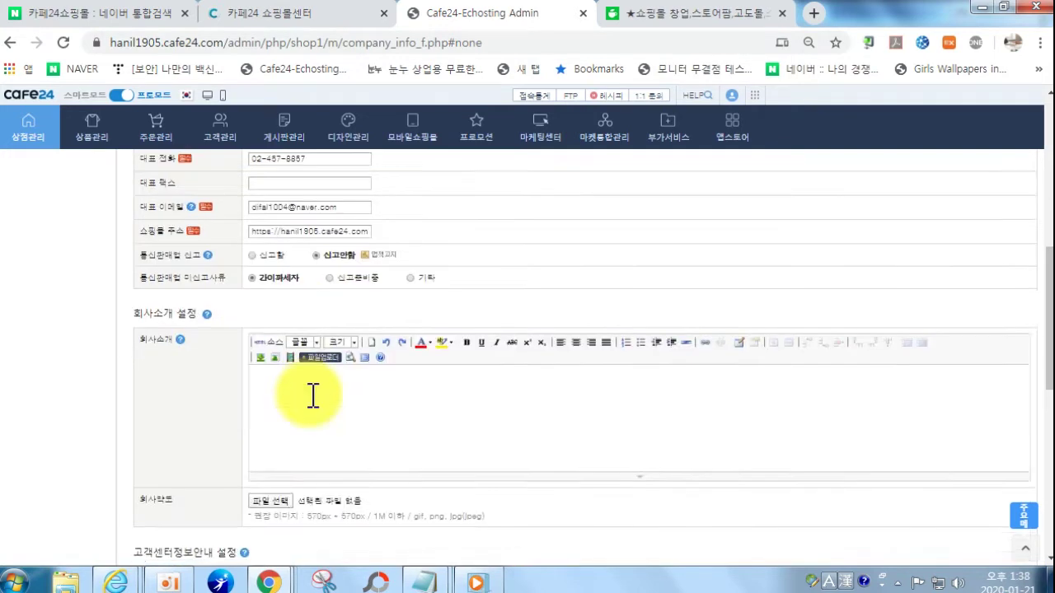
{"action": "left_click", "coordinate": [363, 309]}
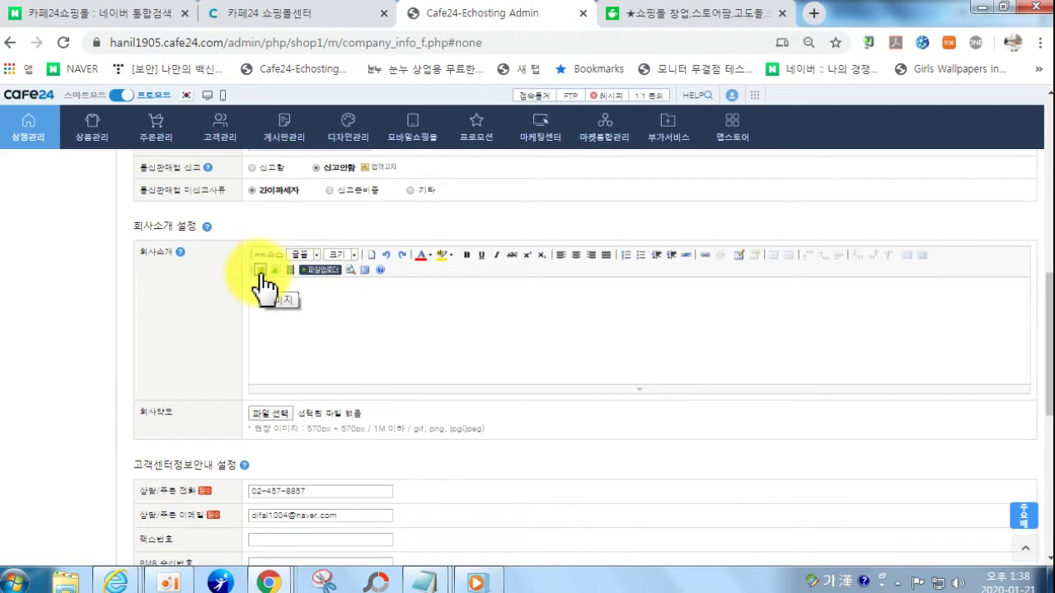
{"action": "left_click", "coordinate": [357, 316]}
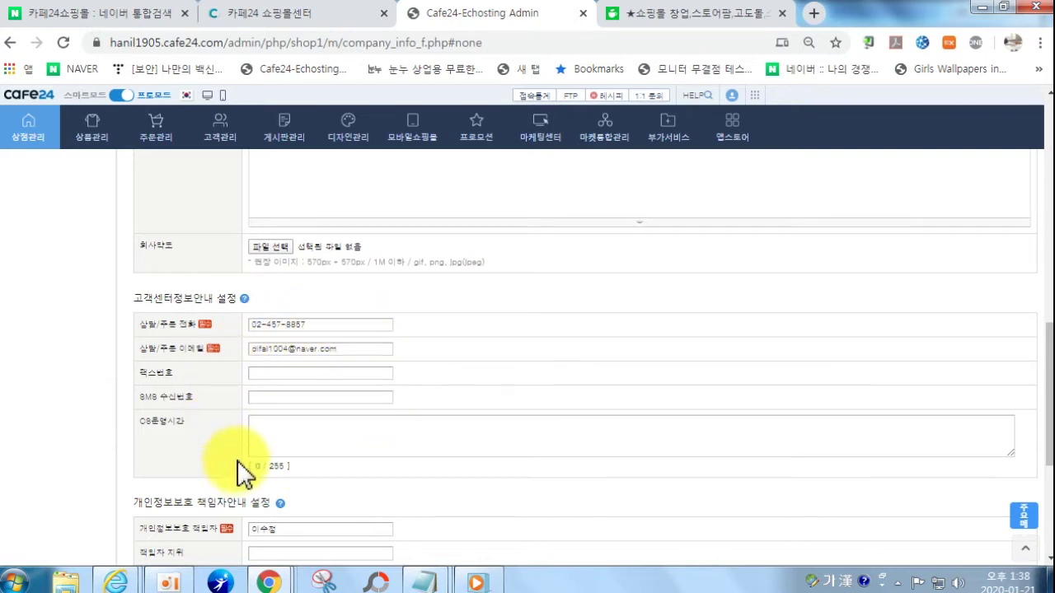
{"action": "scroll", "coordinate": [236, 442], "scroll_direction": "down", "scroll_amount": 2}
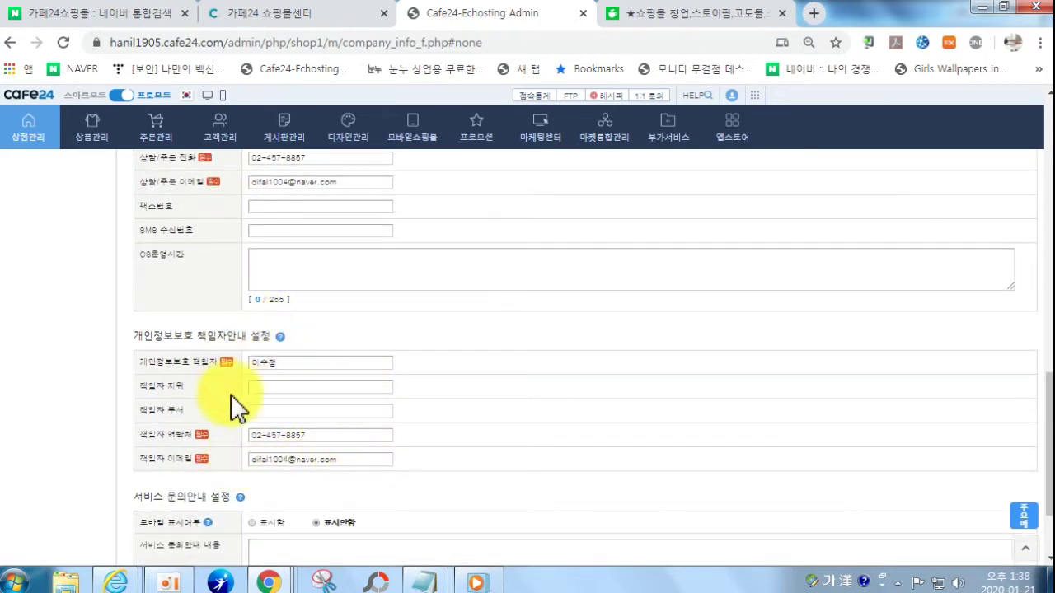
{"action": "scroll", "coordinate": [289, 434], "scroll_direction": "down", "scroll_amount": 2}
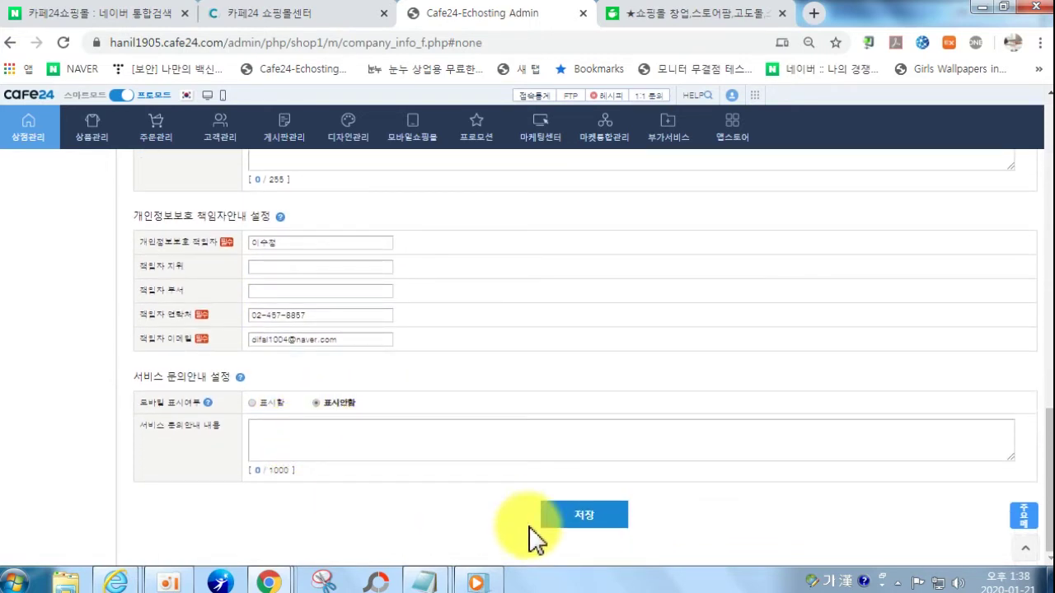
{"action": "left_click", "coordinate": [583, 532]}
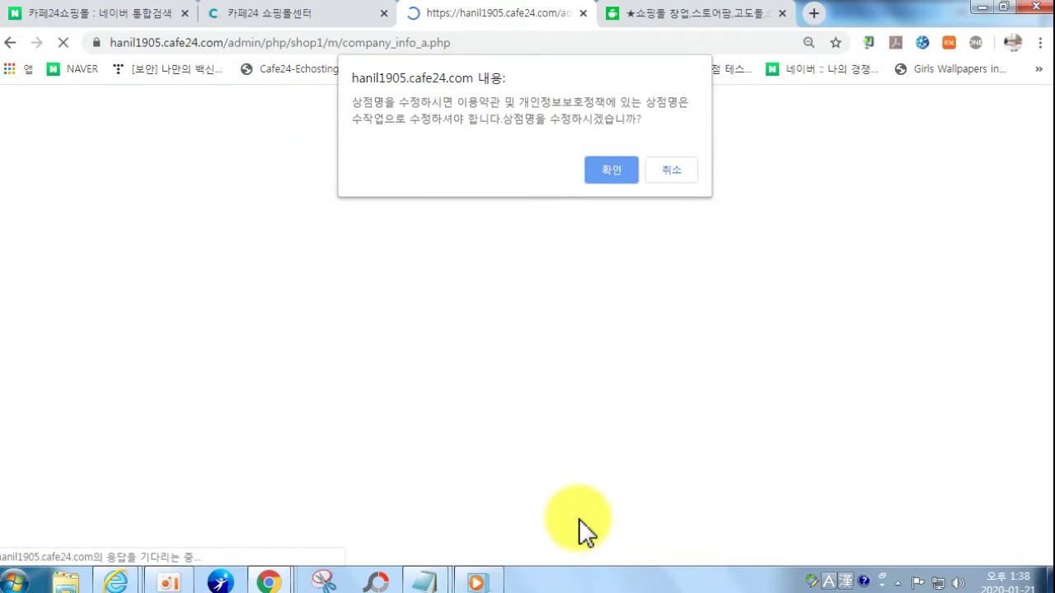
{"action": "left_click", "coordinate": [607, 171]}
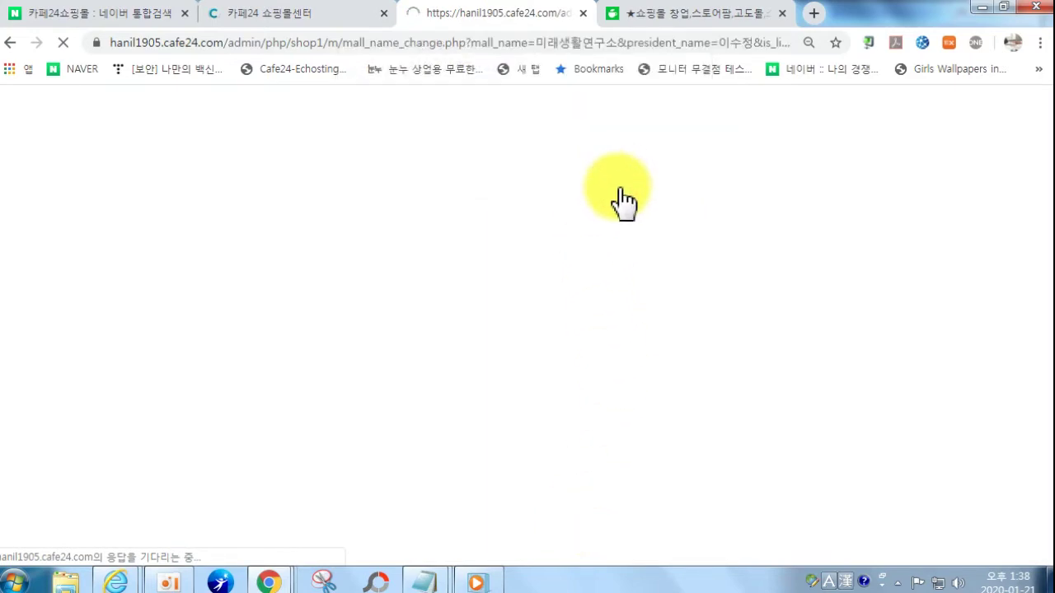
{"action": "scroll", "coordinate": [544, 396], "scroll_direction": "down", "scroll_amount": 9}
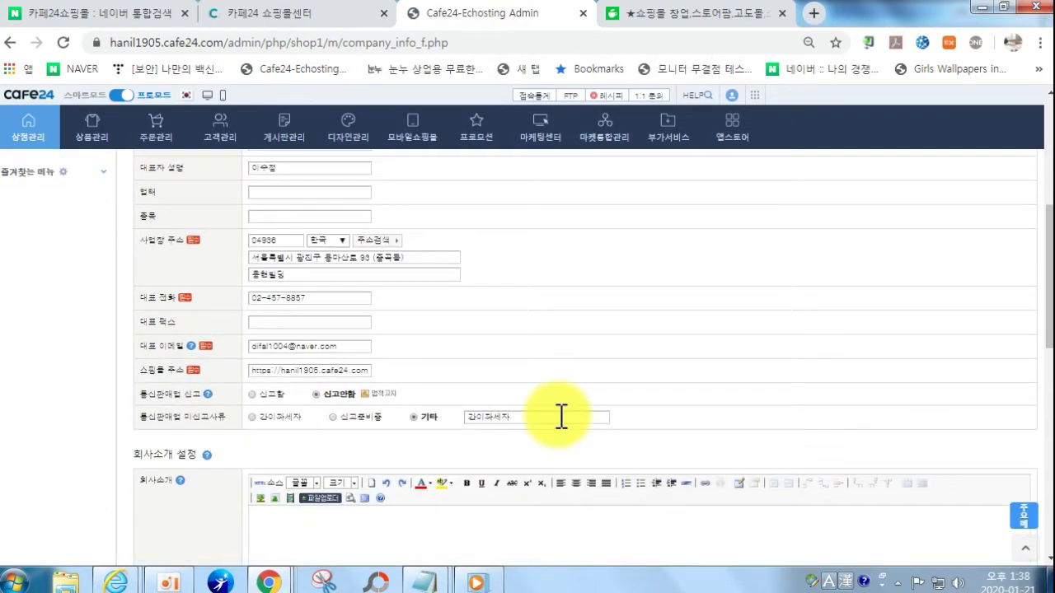
{"action": "scroll", "coordinate": [511, 433], "scroll_direction": "up", "scroll_amount": 6}
{"action": "scroll", "coordinate": [480, 426], "scroll_direction": "up", "scroll_amount": 3}
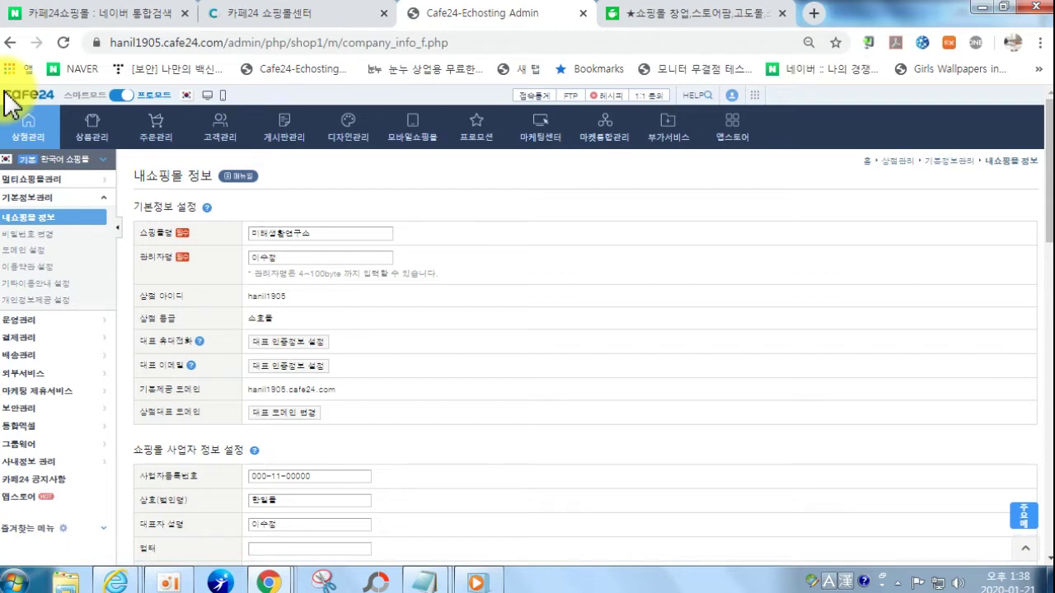
- Open the domain settings (도메인 설정) and look over the representative, basic and additional domain sections
{"action": "left_click", "coordinate": [18, 252]}
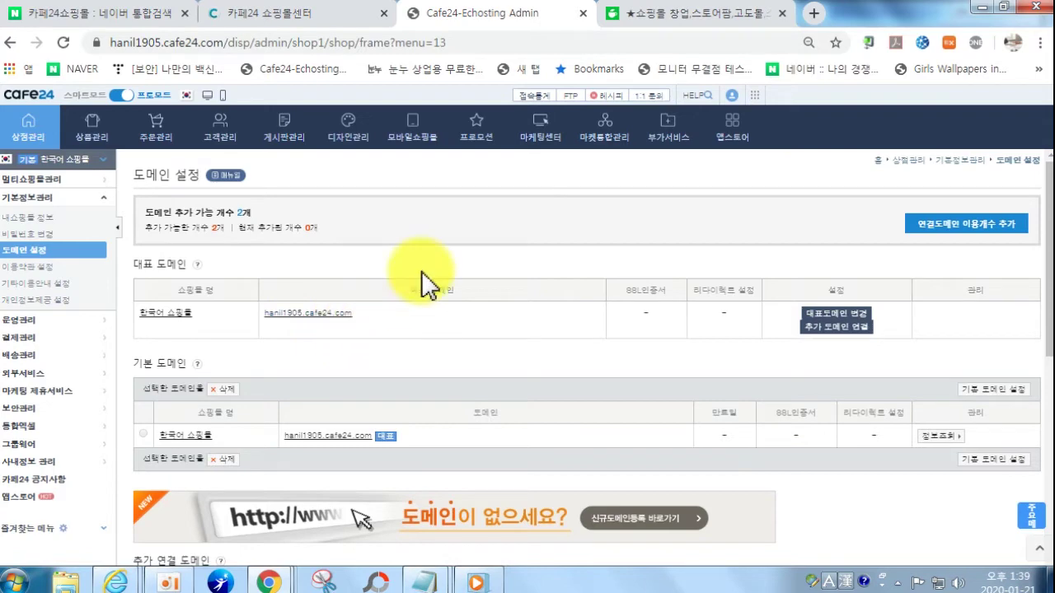
{"action": "scroll", "coordinate": [363, 334], "scroll_direction": "down", "scroll_amount": 2}
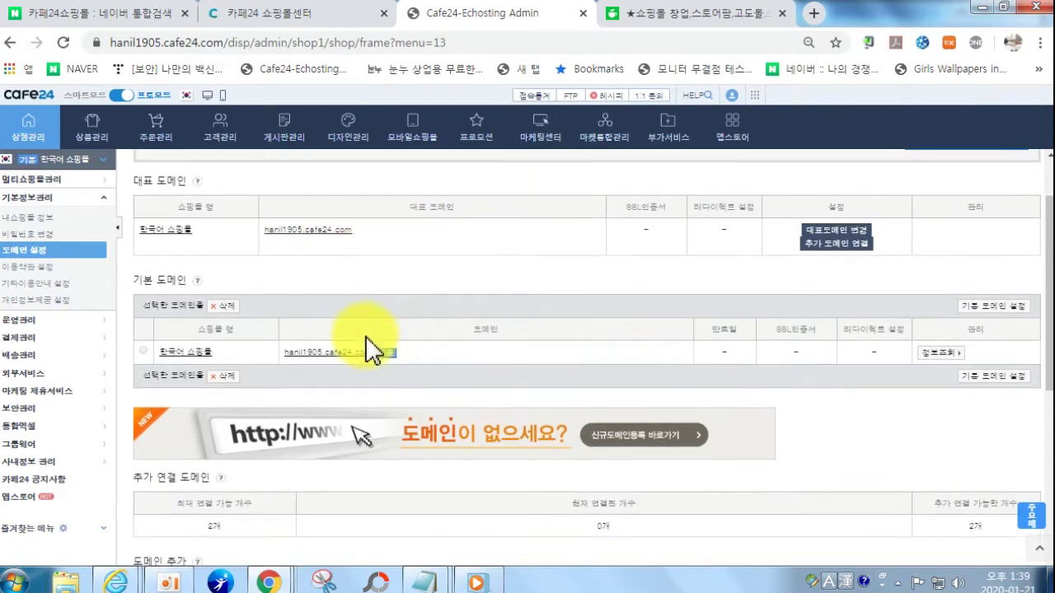
{"action": "scroll", "coordinate": [434, 340], "scroll_direction": "down", "scroll_amount": 4}
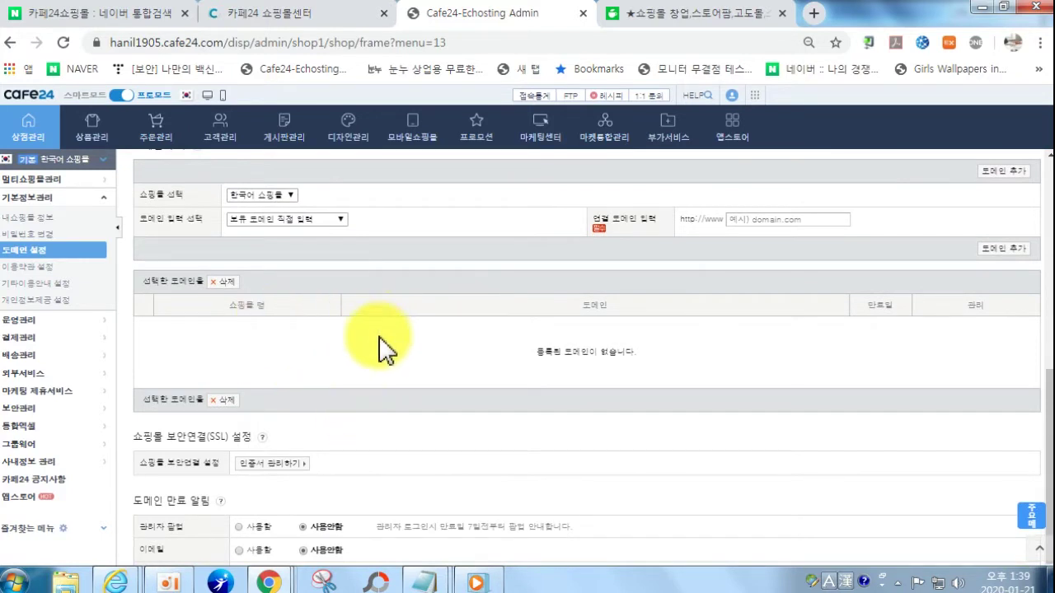
{"action": "scroll", "coordinate": [383, 346], "scroll_direction": "up", "scroll_amount": 1}
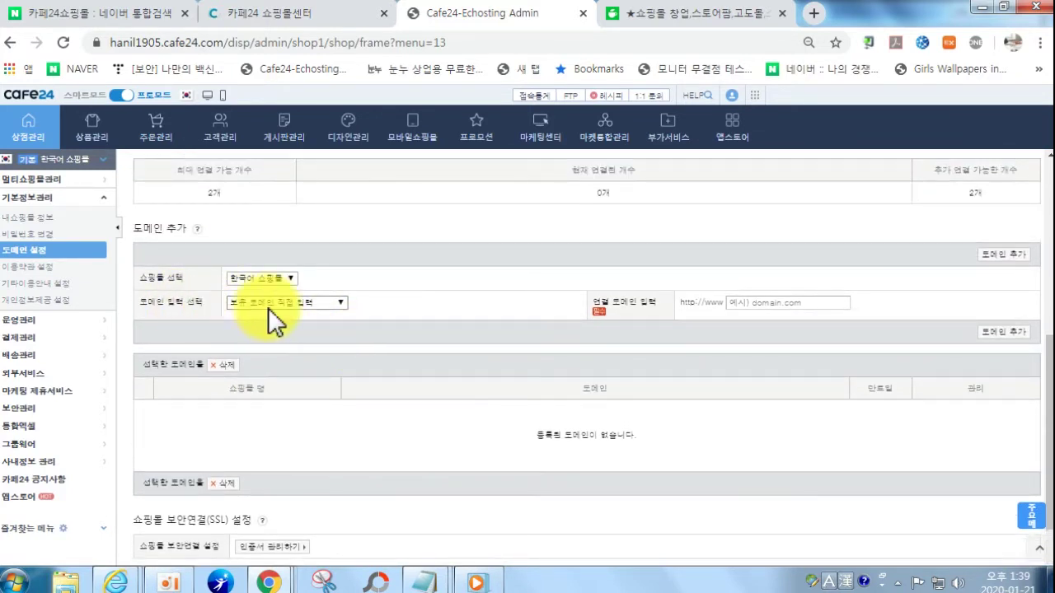
- Set the domain entry method (도메인 입력 선택) to 구입 후 미연결 도메인 선택 and check which domains can be connected
{"action": "left_click", "coordinate": [288, 305]}
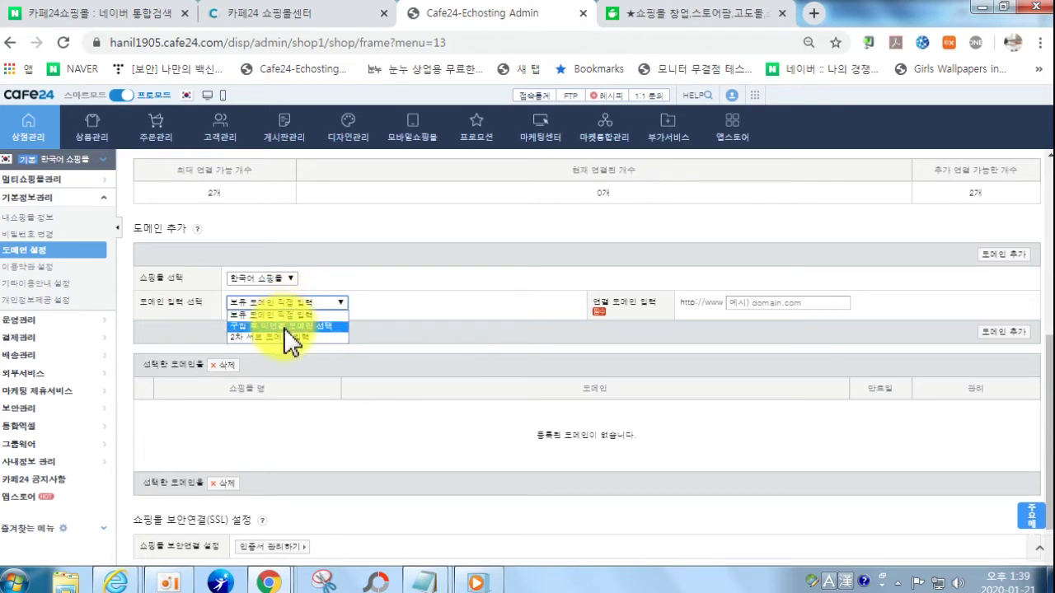
{"action": "left_click", "coordinate": [284, 326]}
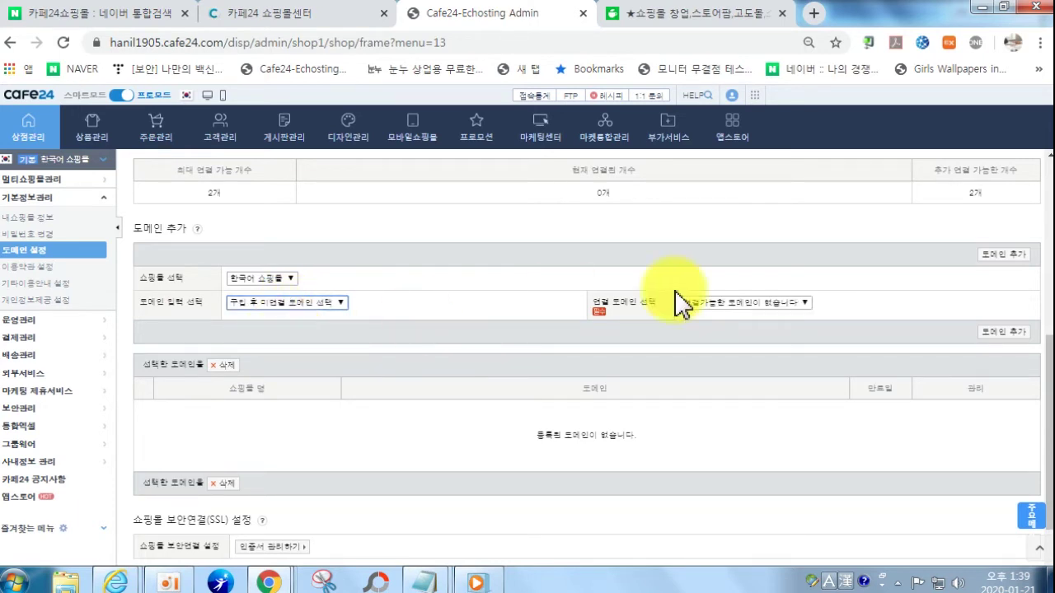
{"action": "left_click", "coordinate": [776, 300]}
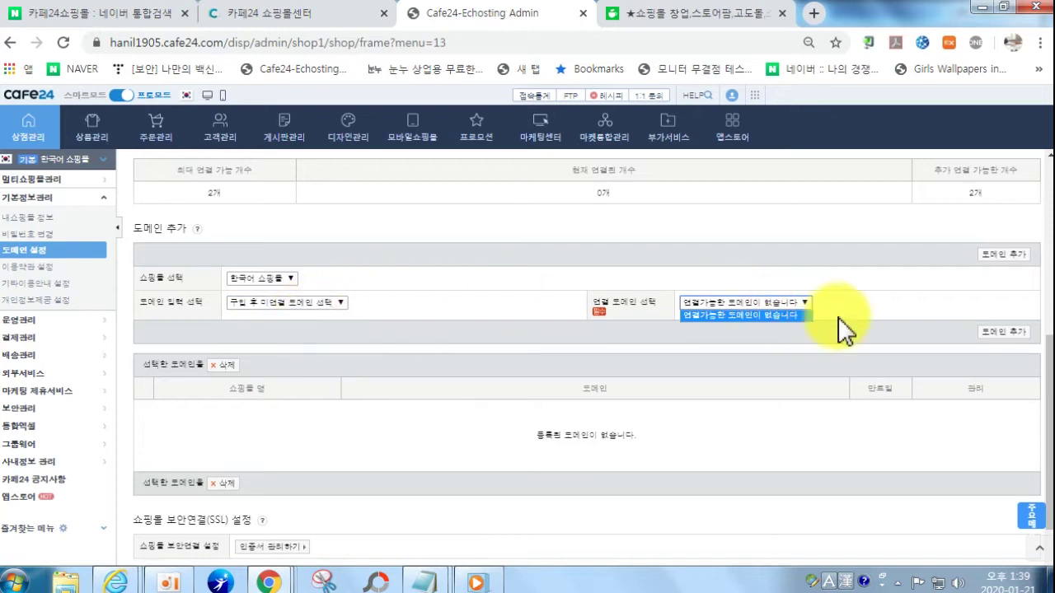
{"action": "left_click", "coordinate": [788, 314]}
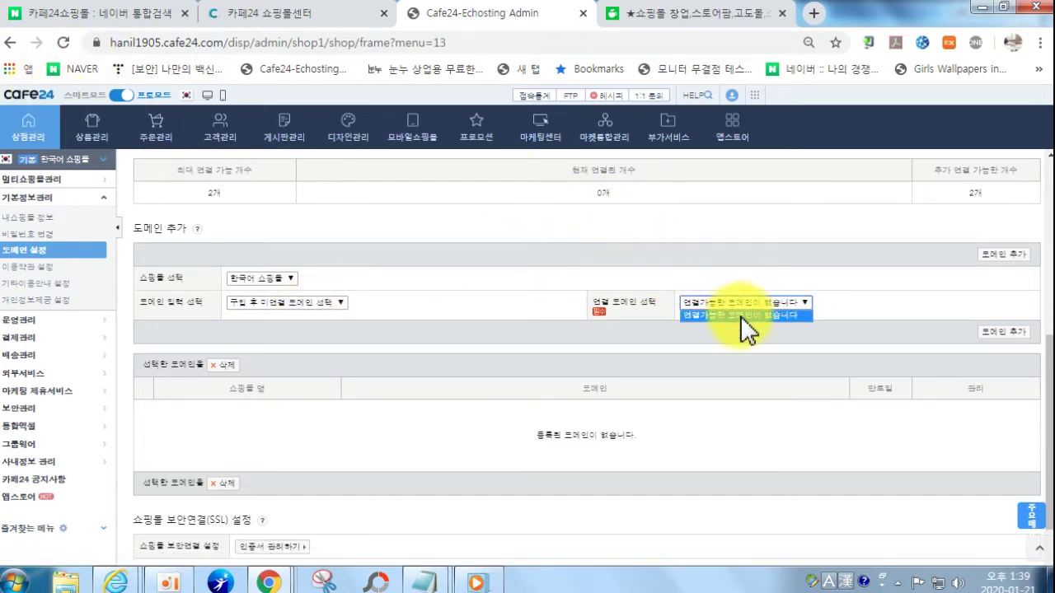
{"action": "left_click", "coordinate": [736, 314]}
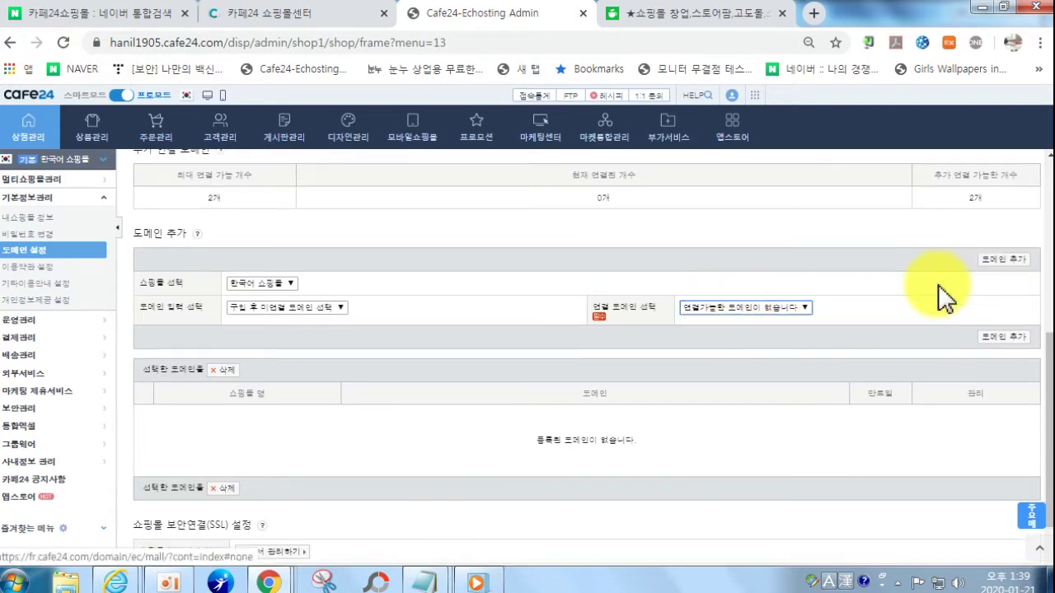
- Review the domain settings page and try to add a domain with the 구입 후 미연결 도메인 선택 method
{"action": "scroll", "coordinate": [969, 272], "scroll_direction": "up", "scroll_amount": 5}
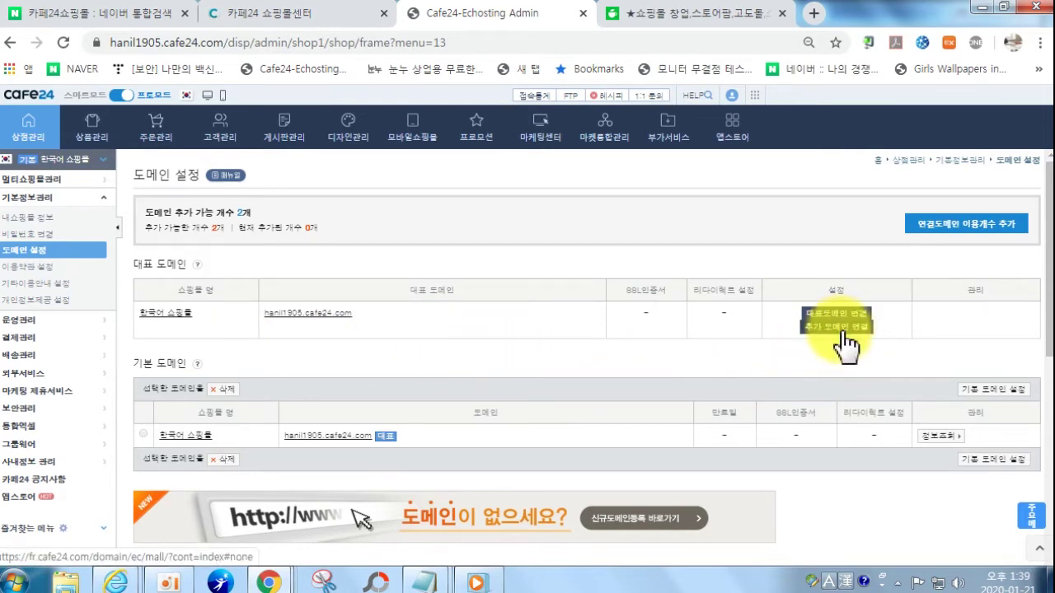
{"action": "scroll", "coordinate": [504, 300], "scroll_direction": "down", "scroll_amount": 5}
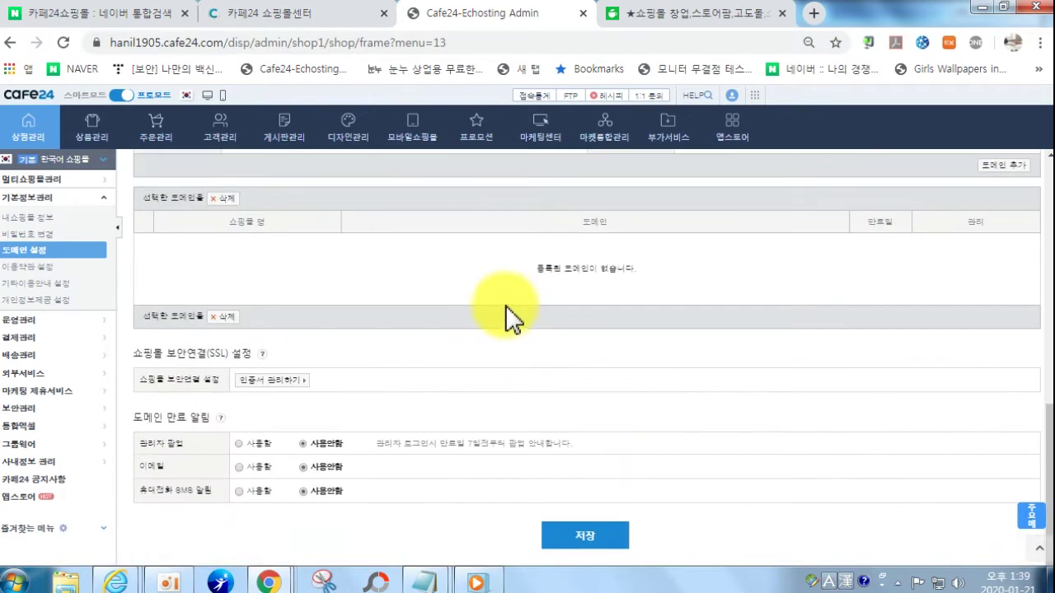
{"action": "scroll", "coordinate": [355, 309], "scroll_direction": "up", "scroll_amount": 2}
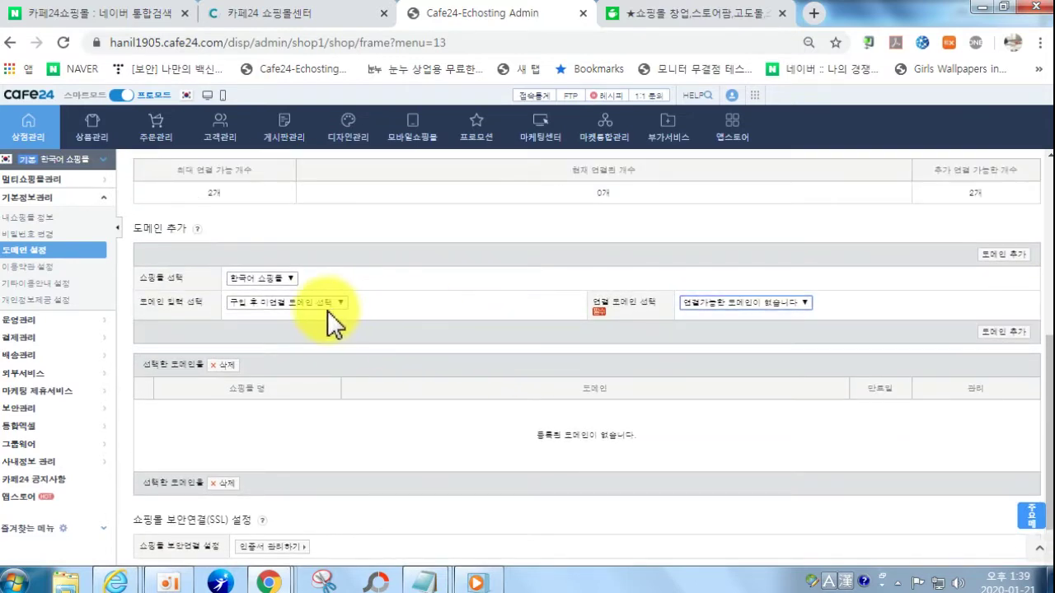
{"action": "scroll", "coordinate": [242, 293], "scroll_direction": "up", "scroll_amount": 3}
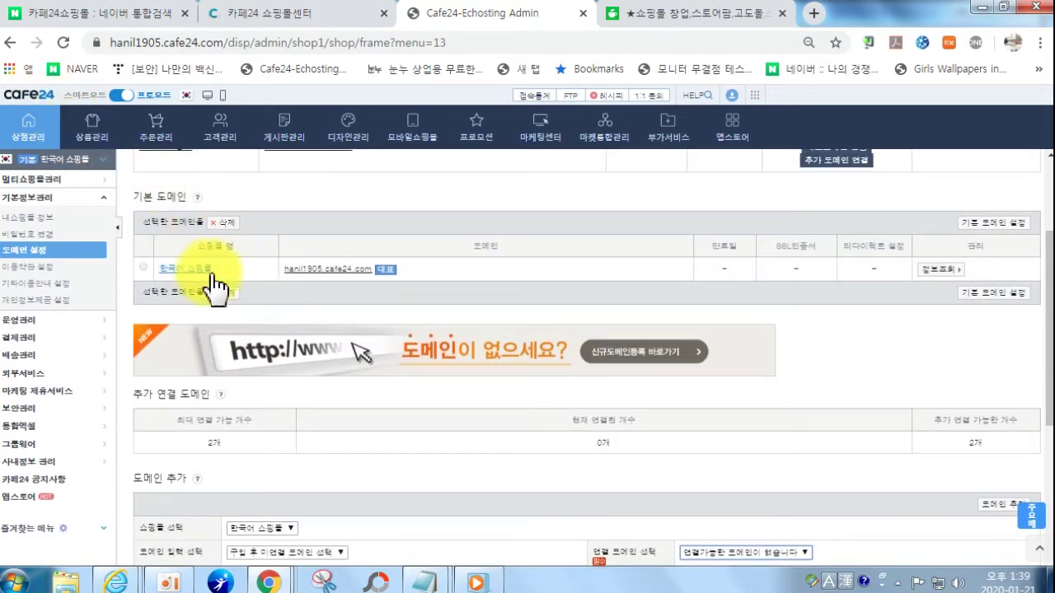
{"action": "scroll", "coordinate": [396, 400], "scroll_direction": "down", "scroll_amount": 2}
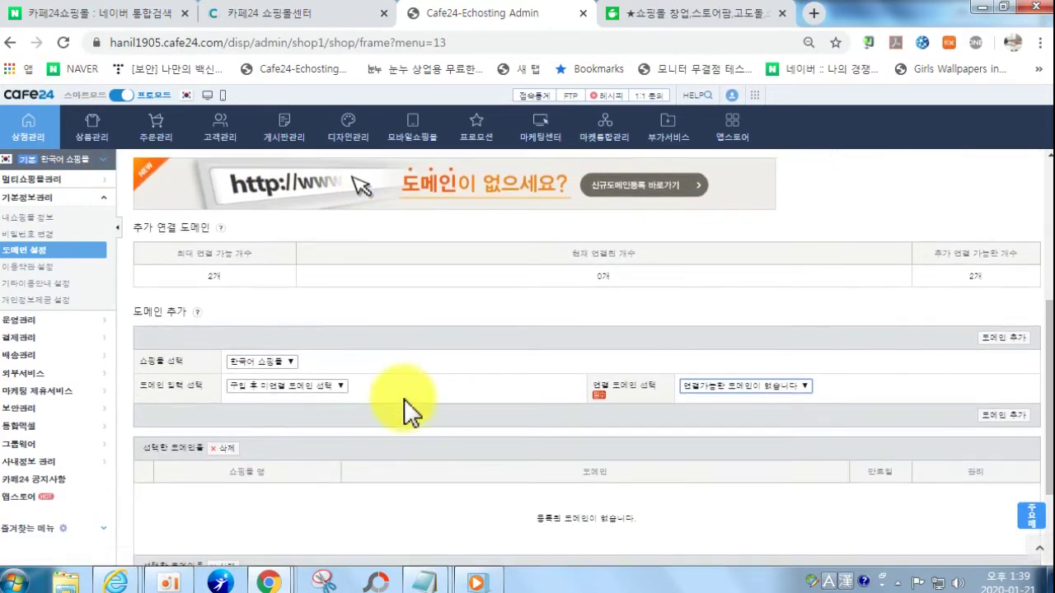
{"action": "left_click", "coordinate": [314, 386]}
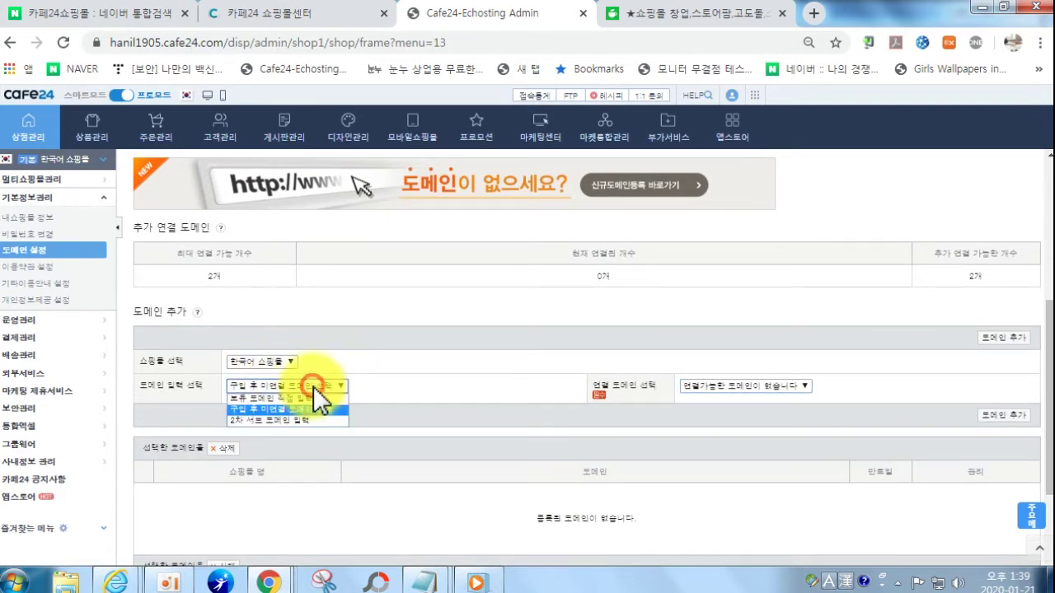
{"action": "left_click", "coordinate": [996, 340]}
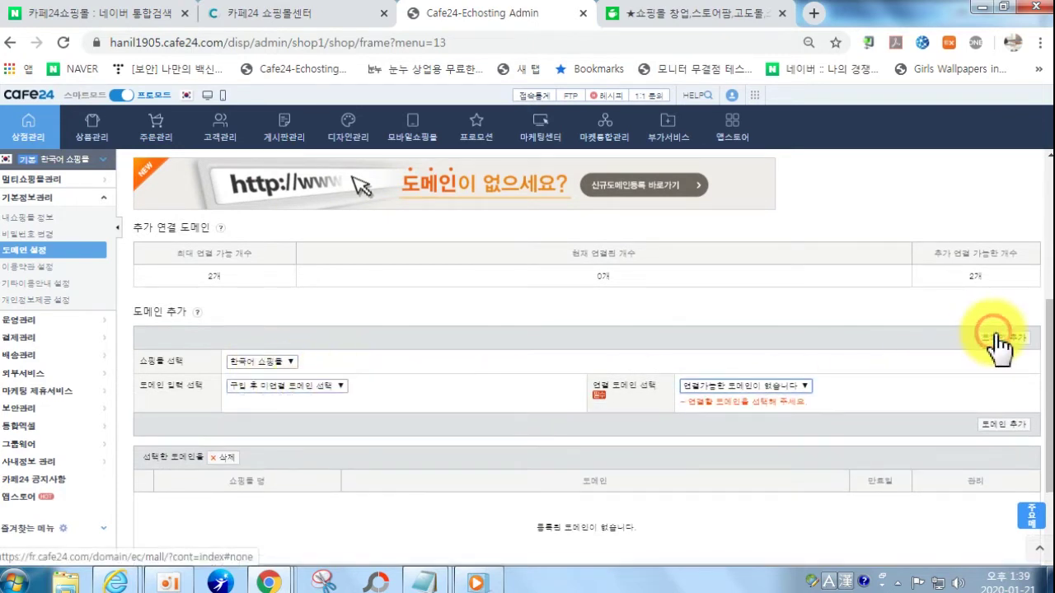
- Set the domain entry method (도메인 입력 선택) back to 보유 도메인 직접 입력
{"action": "left_click", "coordinate": [285, 385]}
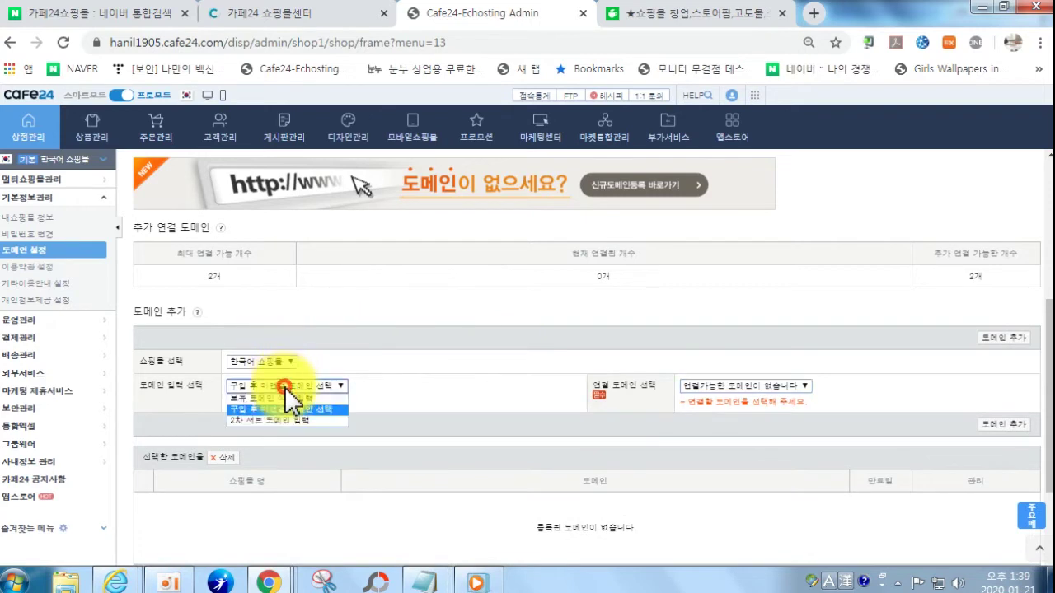
{"action": "left_click", "coordinate": [268, 401]}
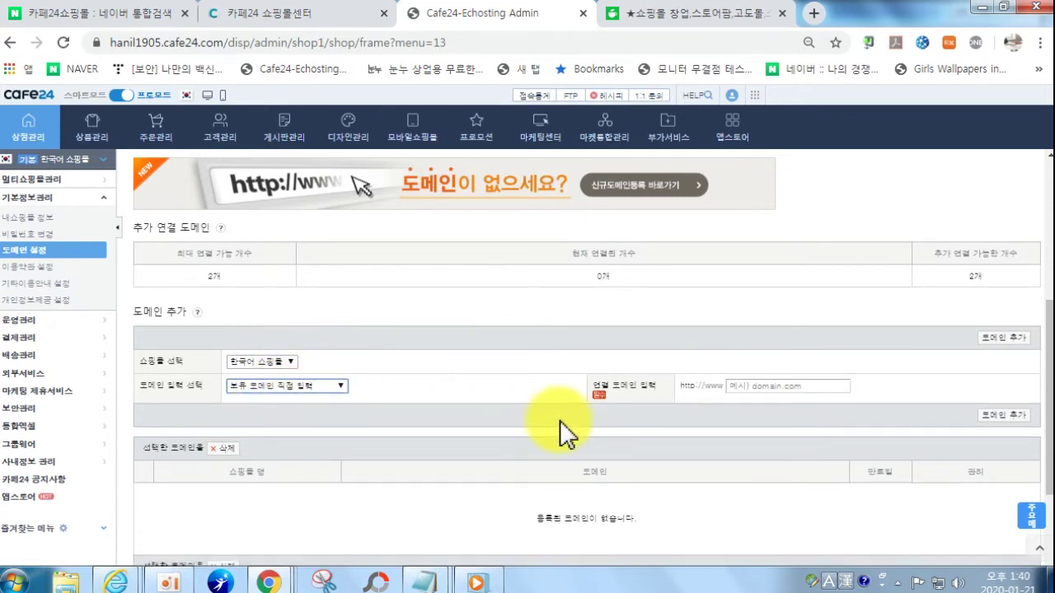
{"action": "double_click", "coordinate": [623, 385]}
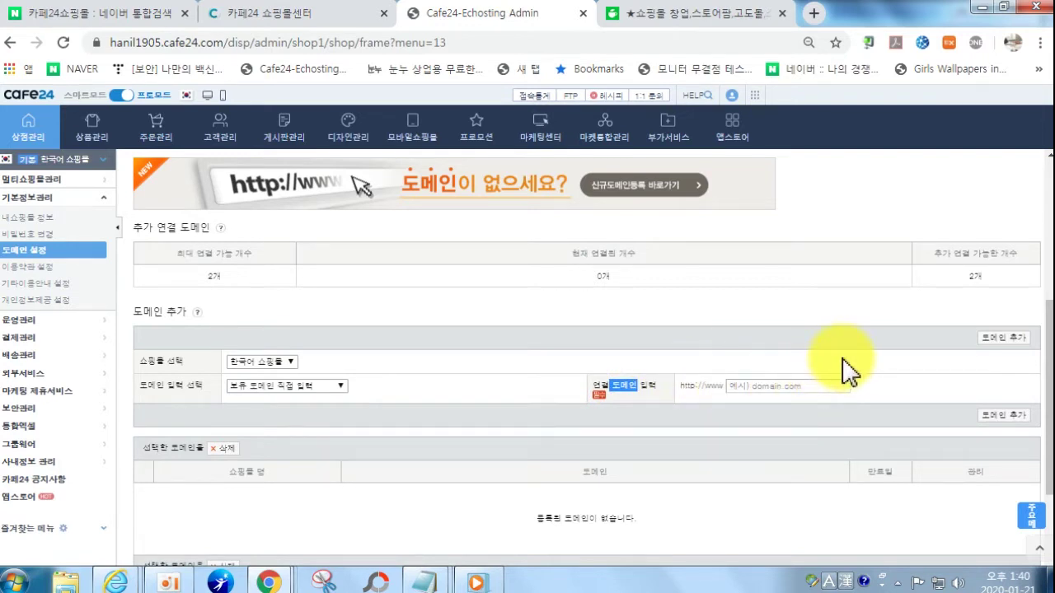
- Switch to the open Cafe24 쇼핑몰센터 page, search Google for 카페24 from there and open the main cafe24.com site
{"action": "right_click", "coordinate": [28, 103]}
{"action": "left_click", "coordinate": [272, 31]}
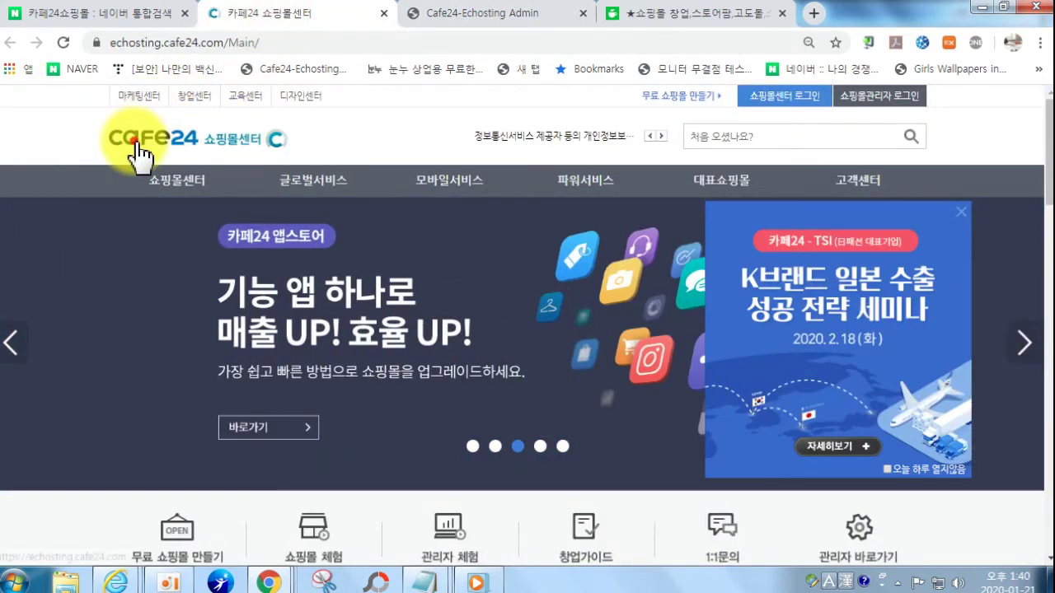
{"action": "left_click", "coordinate": [137, 150]}
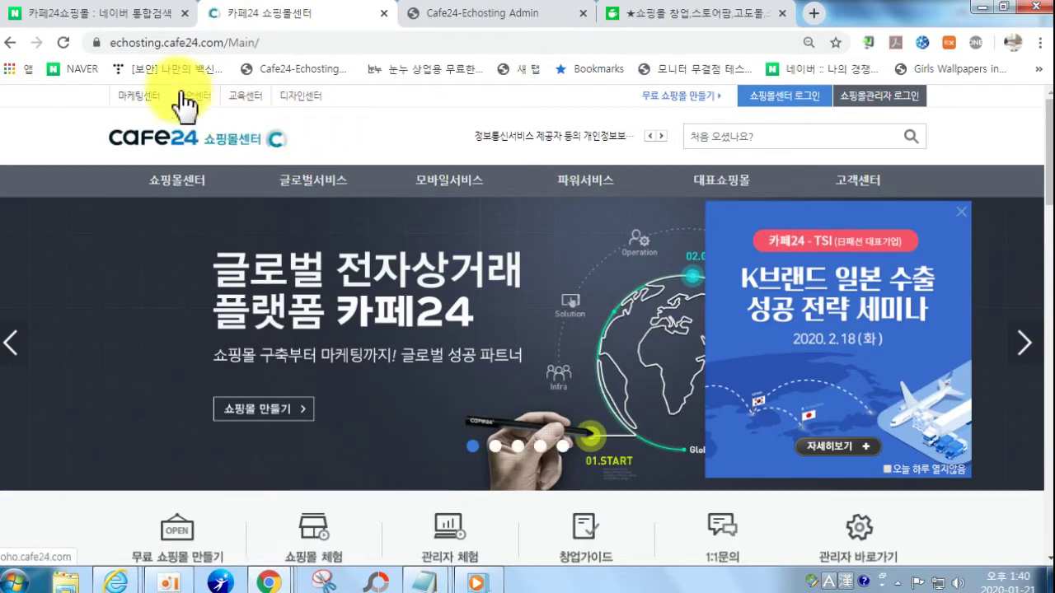
{"action": "left_click", "coordinate": [216, 43]}
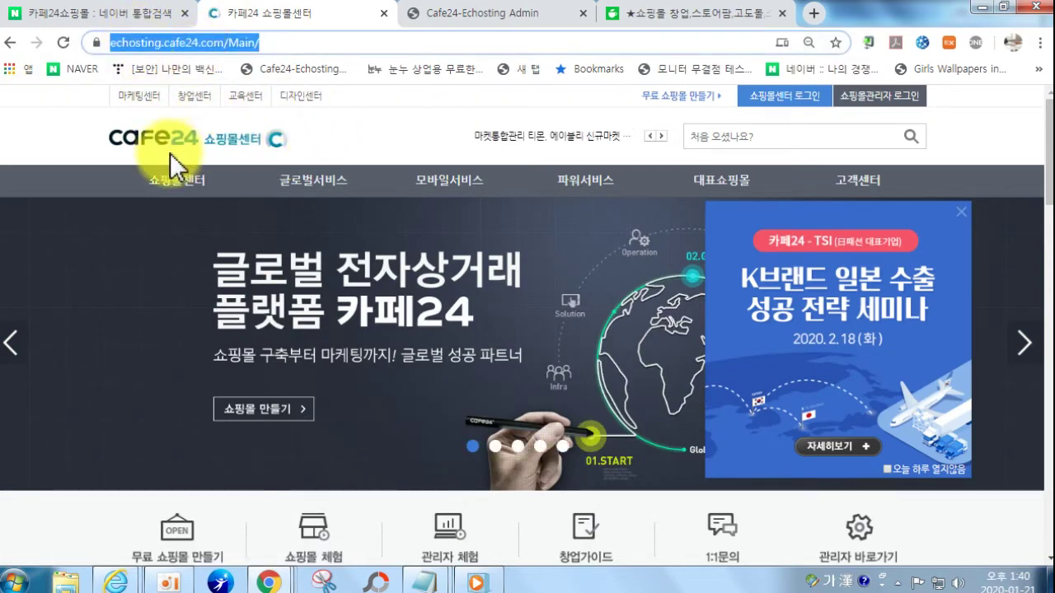
{"action": "scroll", "coordinate": [259, 247], "scroll_direction": "down", "scroll_amount": 7}
{"action": "scroll", "coordinate": [256, 373], "scroll_direction": "up", "scroll_amount": 7}
{"action": "type", "text": "칼"}
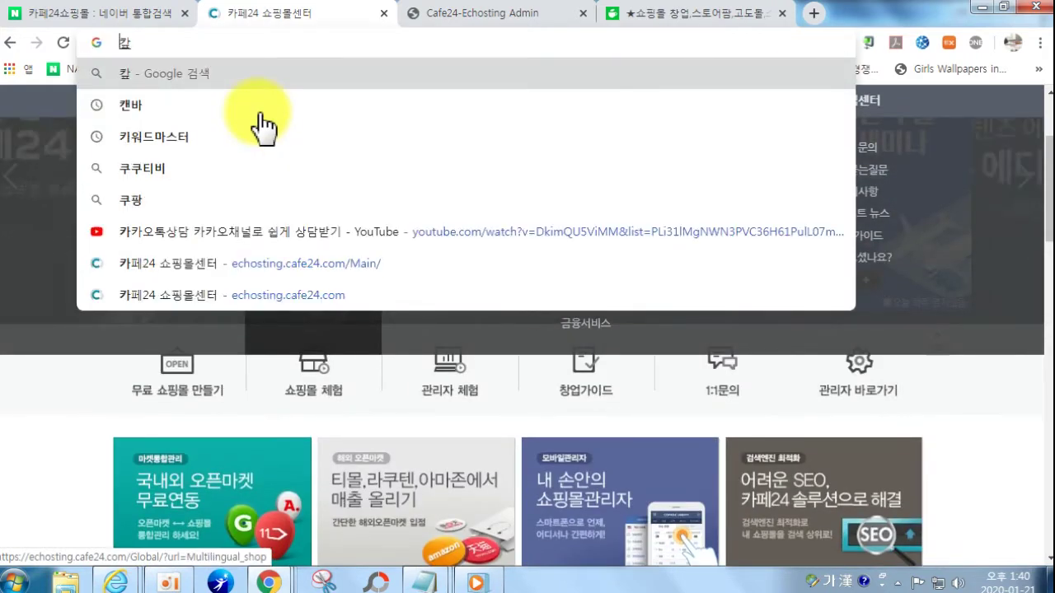
{"action": "type", "text": "페24"}
{"action": "key", "text": "Return"}
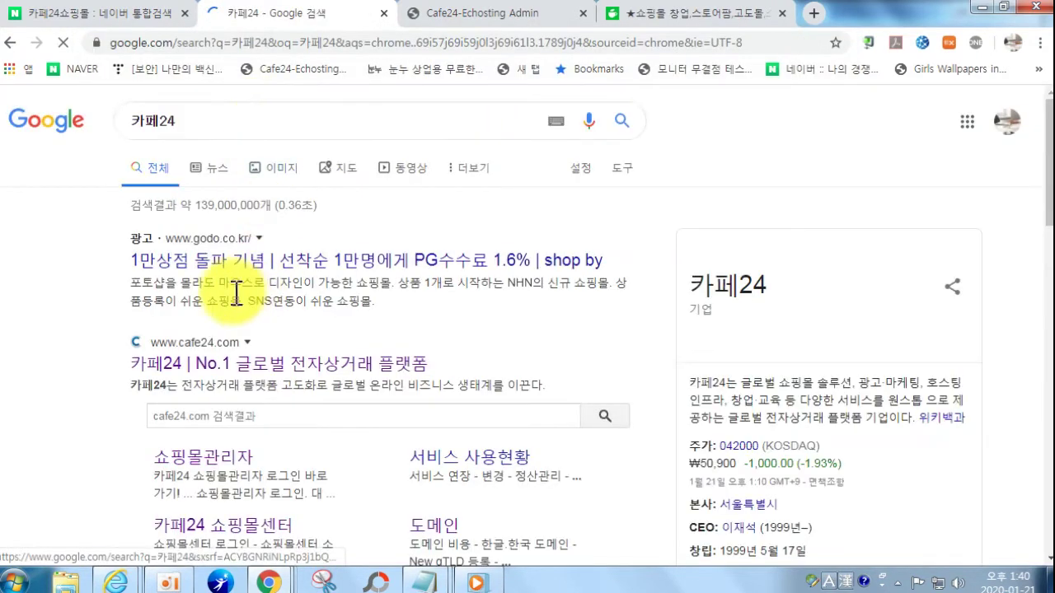
{"action": "left_click", "coordinate": [239, 362]}
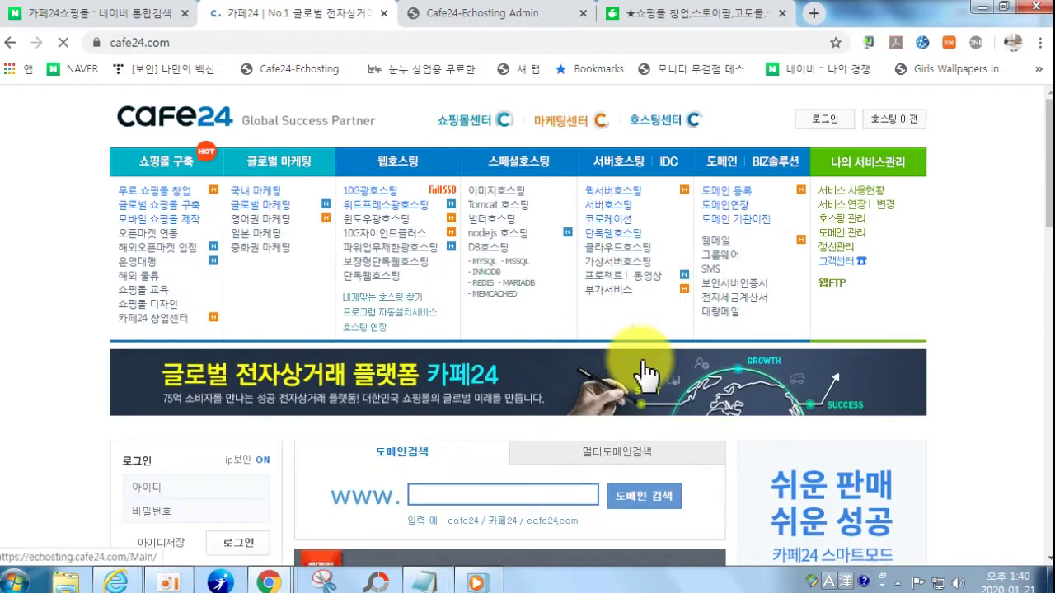
- Search for the domain mirelife and check the price and availability of its extensions, including mirelife.com
{"action": "scroll", "coordinate": [631, 369], "scroll_direction": "down", "scroll_amount": 2}
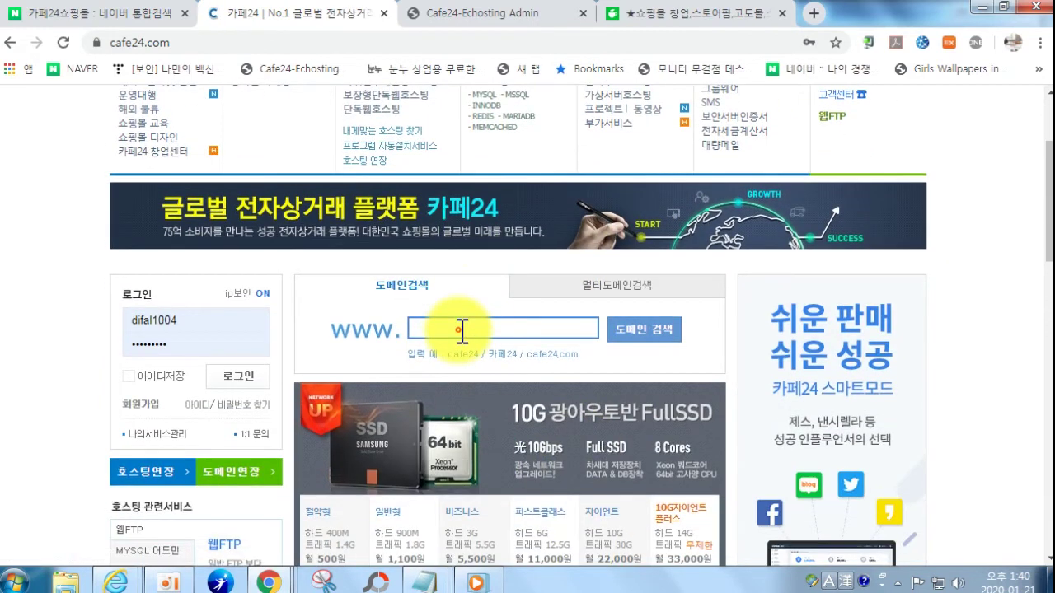
{"action": "left_click", "coordinate": [463, 330]}
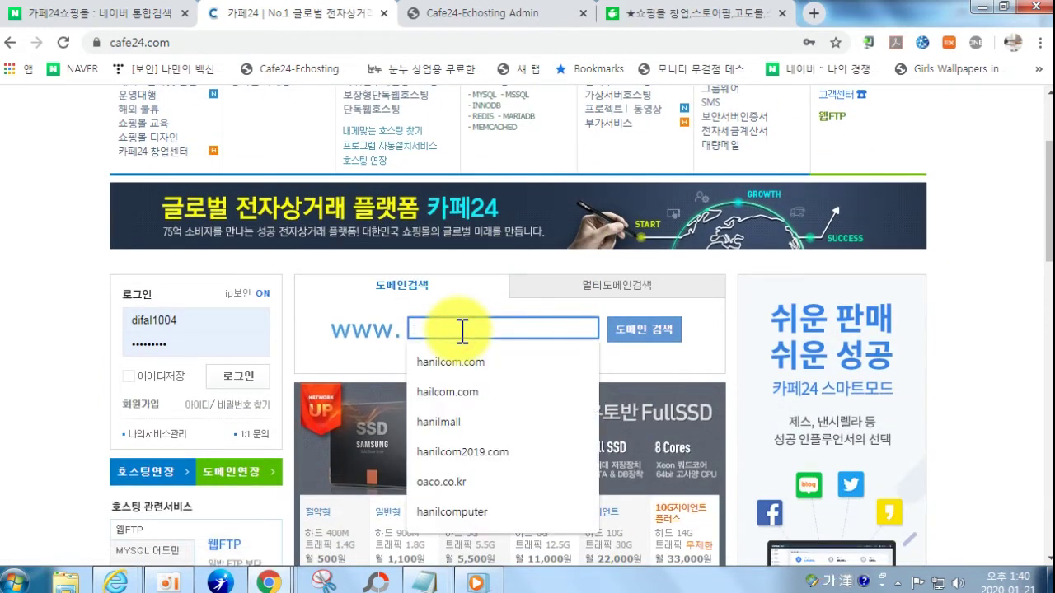
{"action": "type", "text": "ㄷ"}
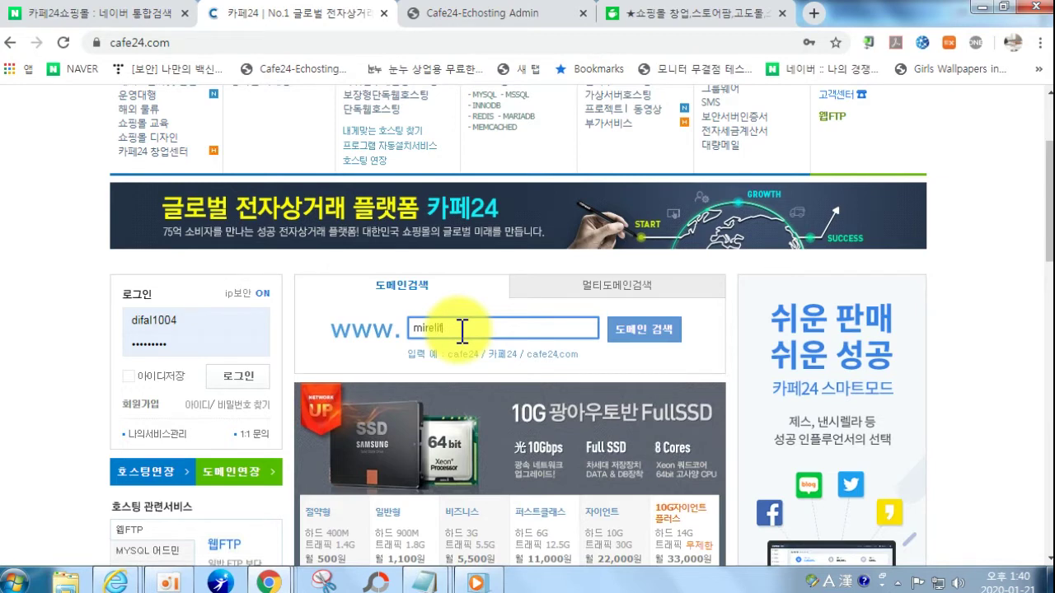
{"action": "left_click", "coordinate": [631, 329]}
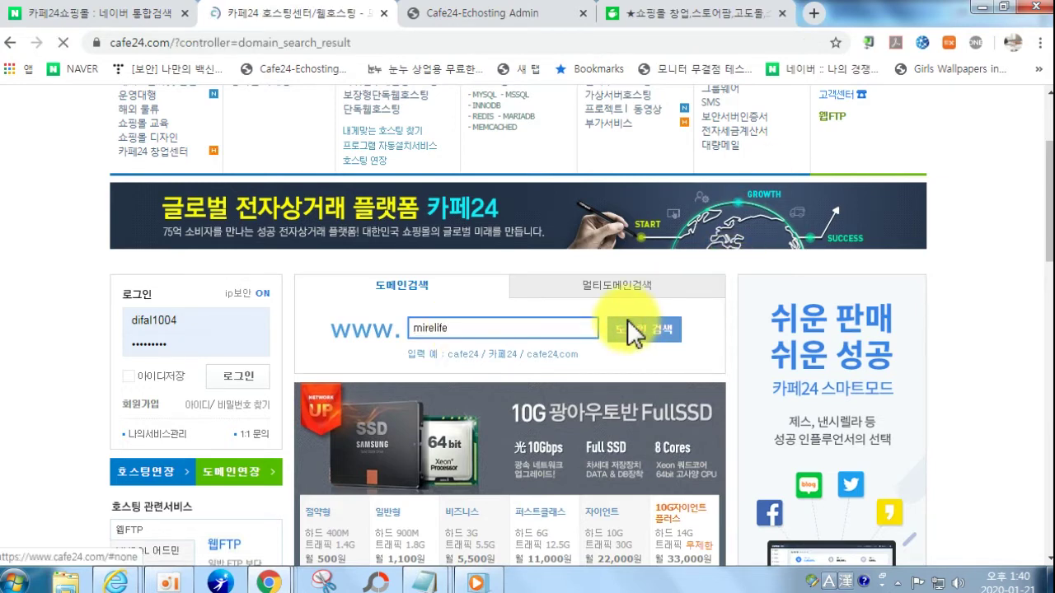
{"action": "scroll", "coordinate": [495, 404], "scroll_direction": "down", "scroll_amount": 3}
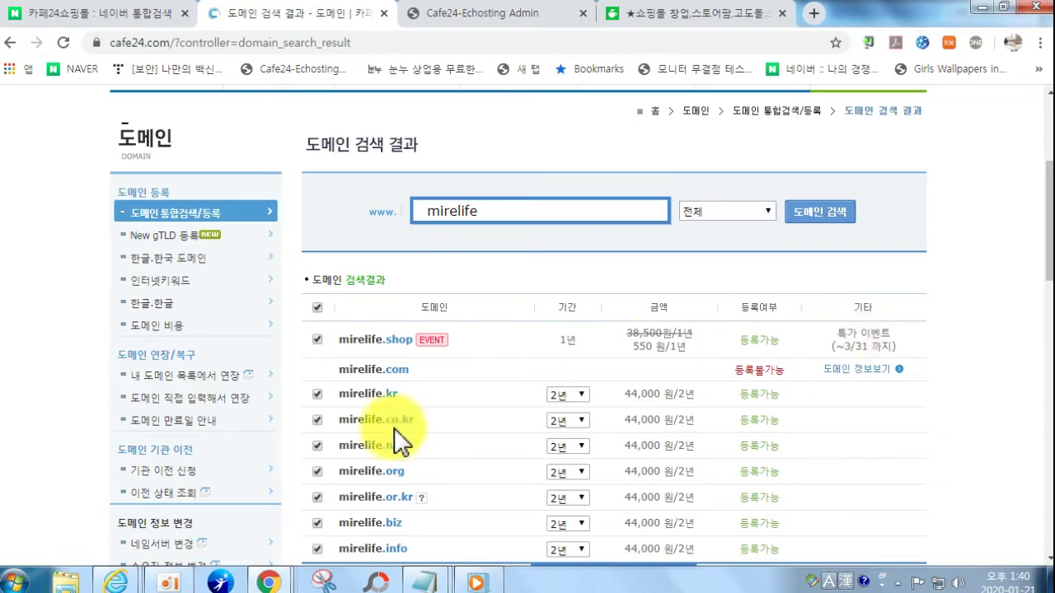
{"action": "left_click_drag", "start_coordinate": [338, 368], "coordinate": [413, 368]}
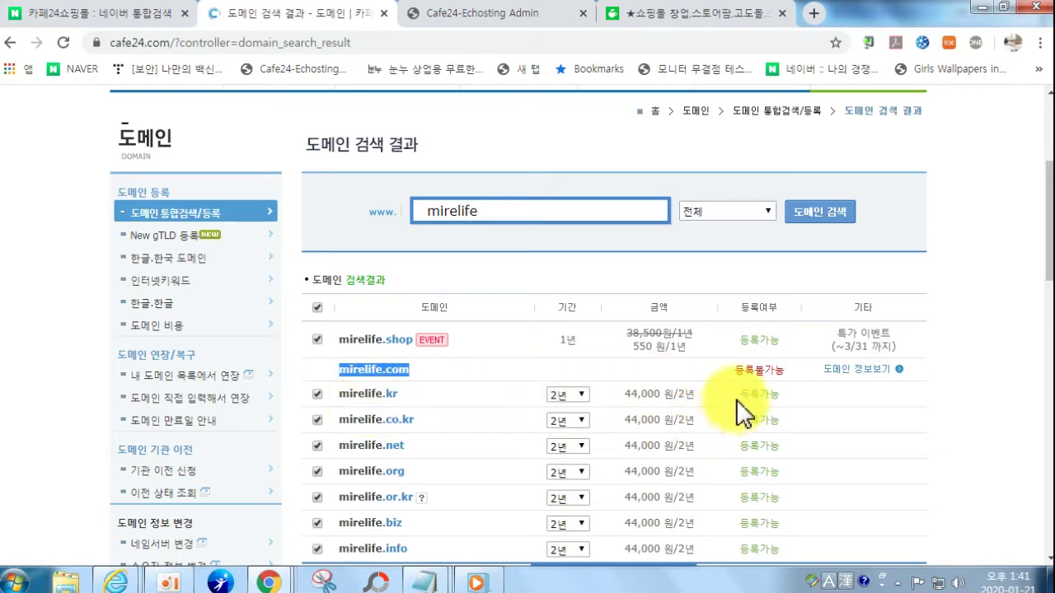
- Return to the shop admin, open the terms settings (이용약관 설정), and locate the OO company and mall placeholders in 쇼핑몰 이용약관
{"action": "left_click", "coordinate": [476, 13]}
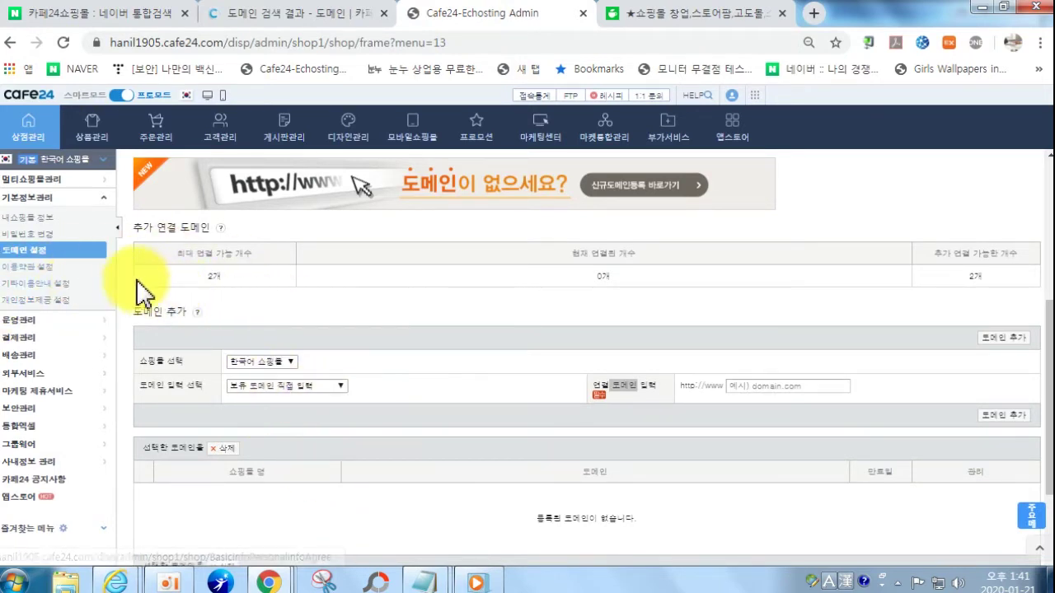
{"action": "left_click", "coordinate": [35, 268]}
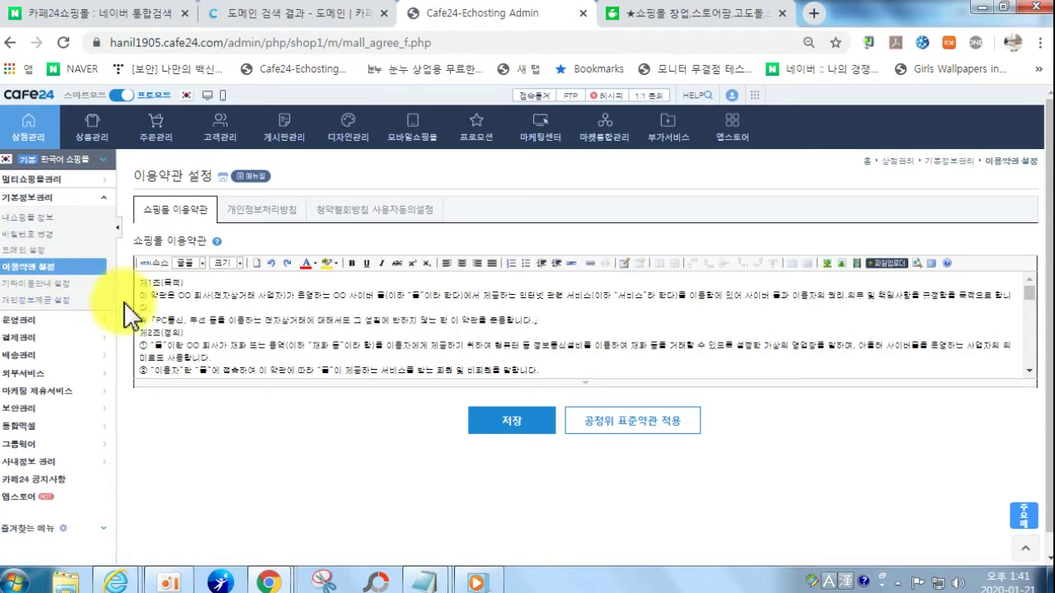
{"action": "double_click", "coordinate": [184, 295]}
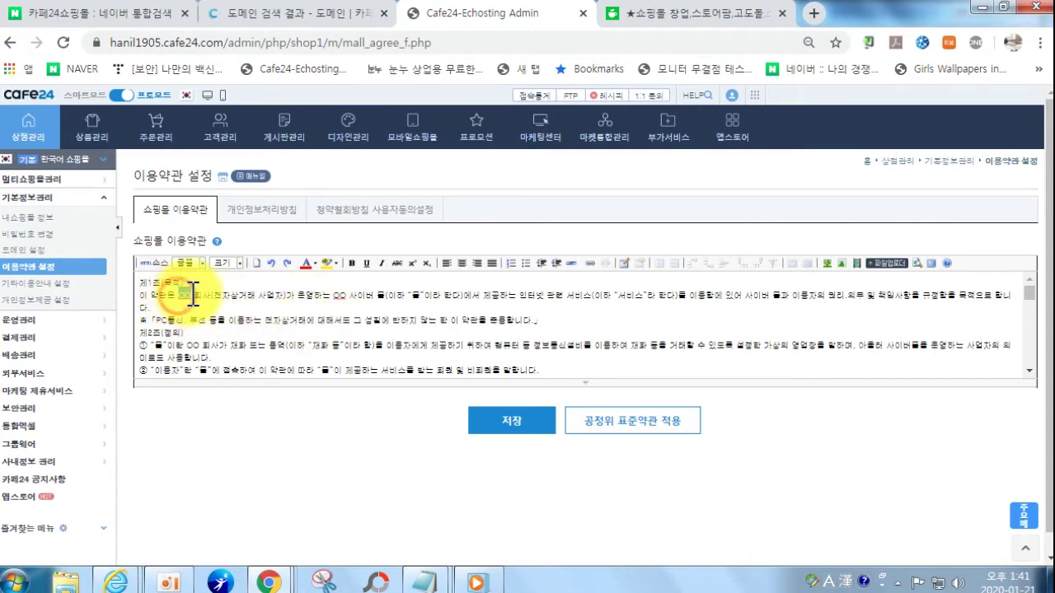
{"action": "left_click", "coordinate": [353, 294]}
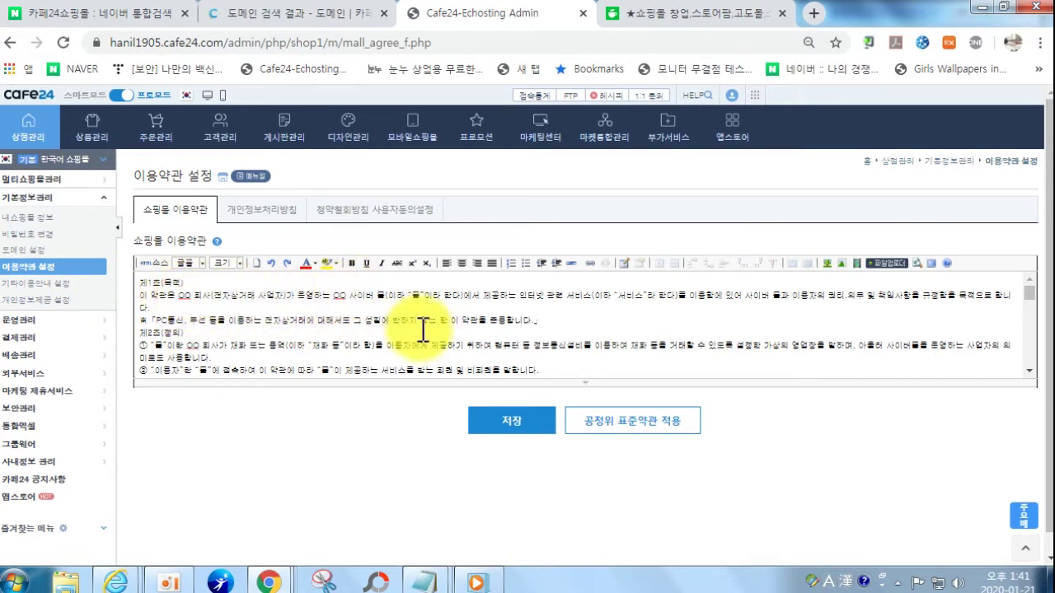
- Look through the privacy policy (개인정보처리방침), then the membership, order and payment guides in 기타이용안내 설정
{"action": "left_click", "coordinate": [280, 214]}
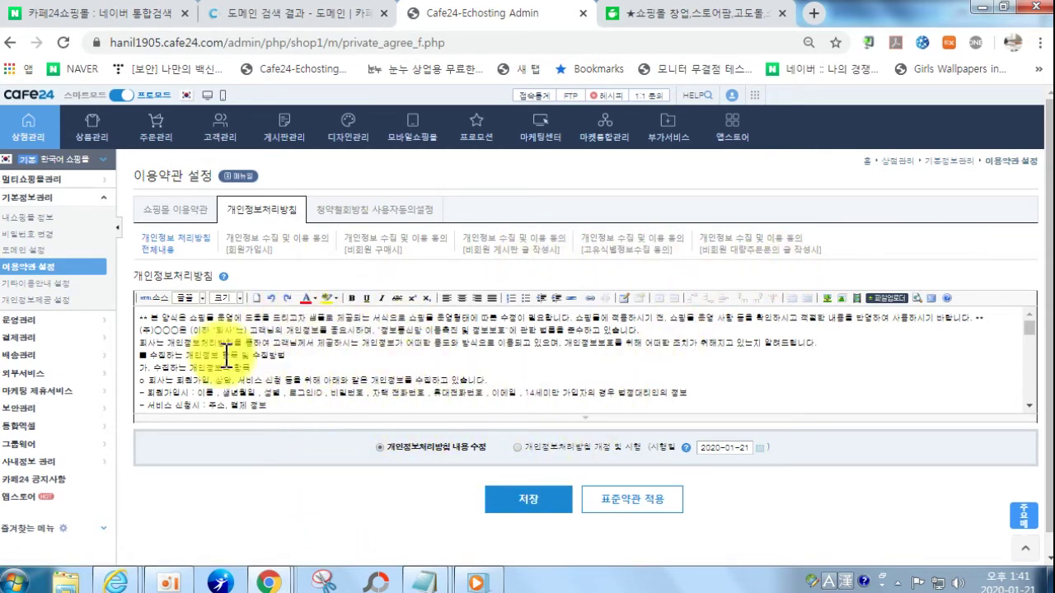
{"action": "left_click", "coordinate": [23, 287]}
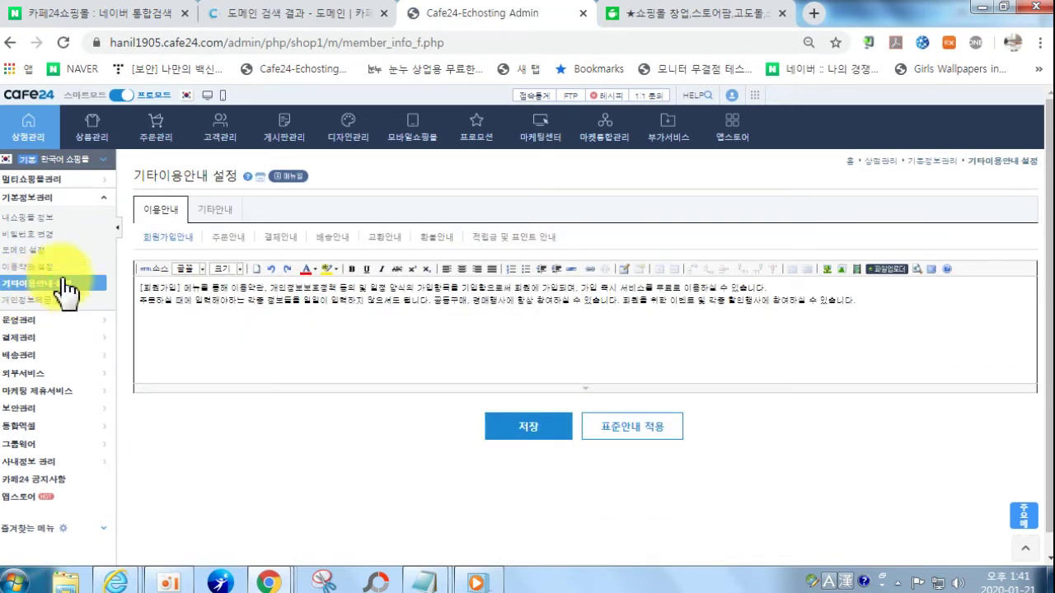
{"action": "left_click", "coordinate": [214, 239]}
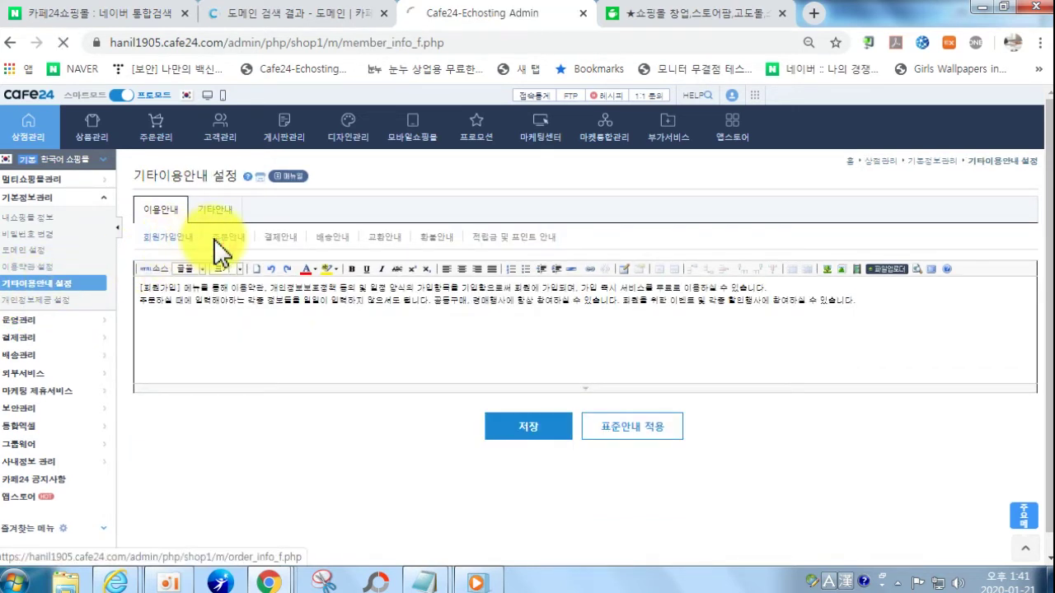
{"action": "left_click", "coordinate": [280, 238]}
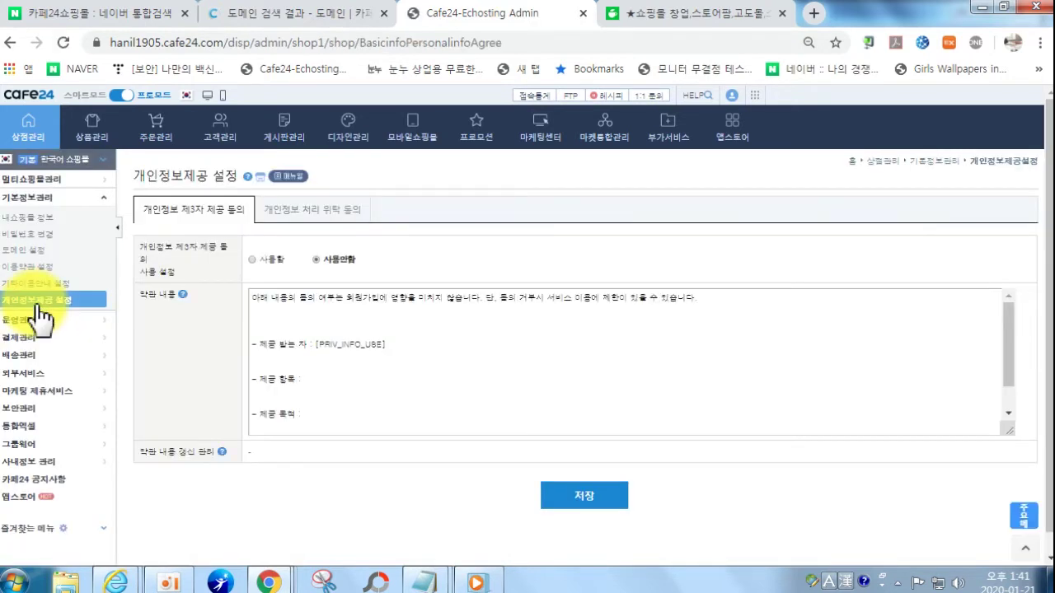
- Compare the third-party provision and processing consignment consents in 개인정보제공 설정, and return to 기타이용안내 설정
{"action": "left_click", "coordinate": [281, 210]}
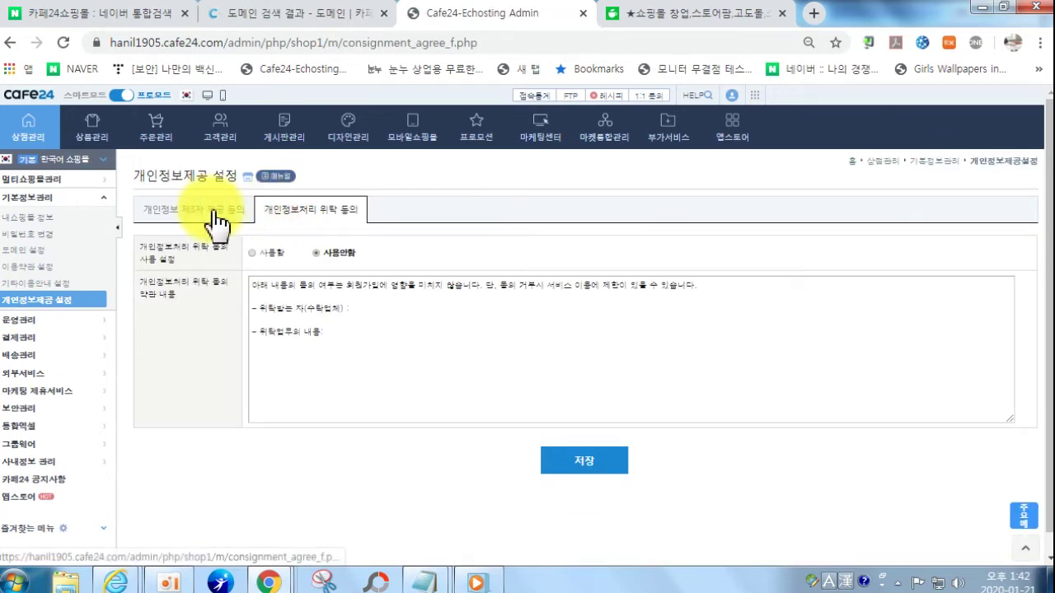
{"action": "left_click", "coordinate": [205, 211]}
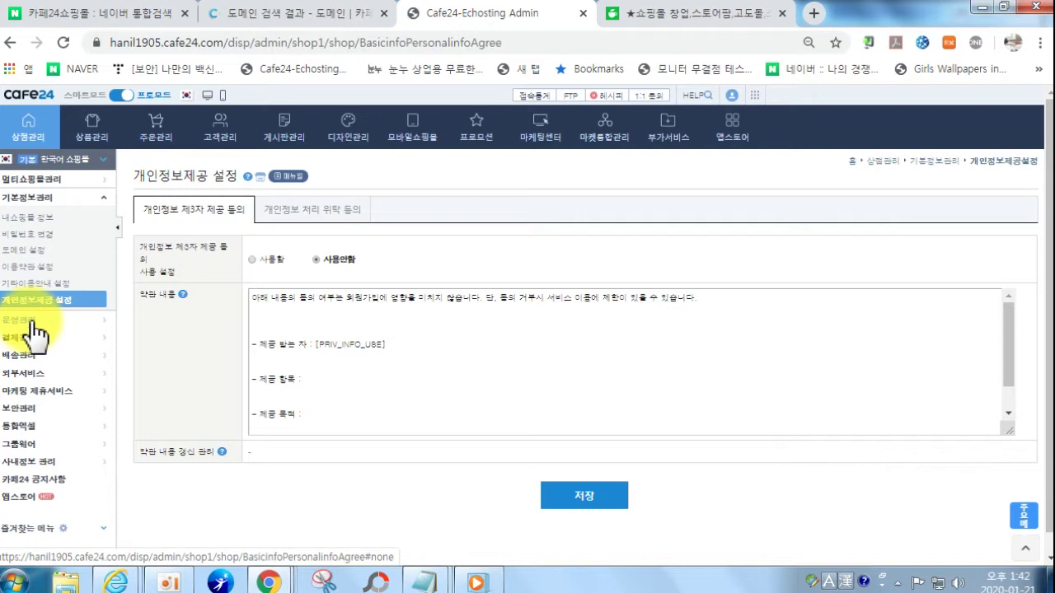
{"action": "left_click", "coordinate": [30, 284]}
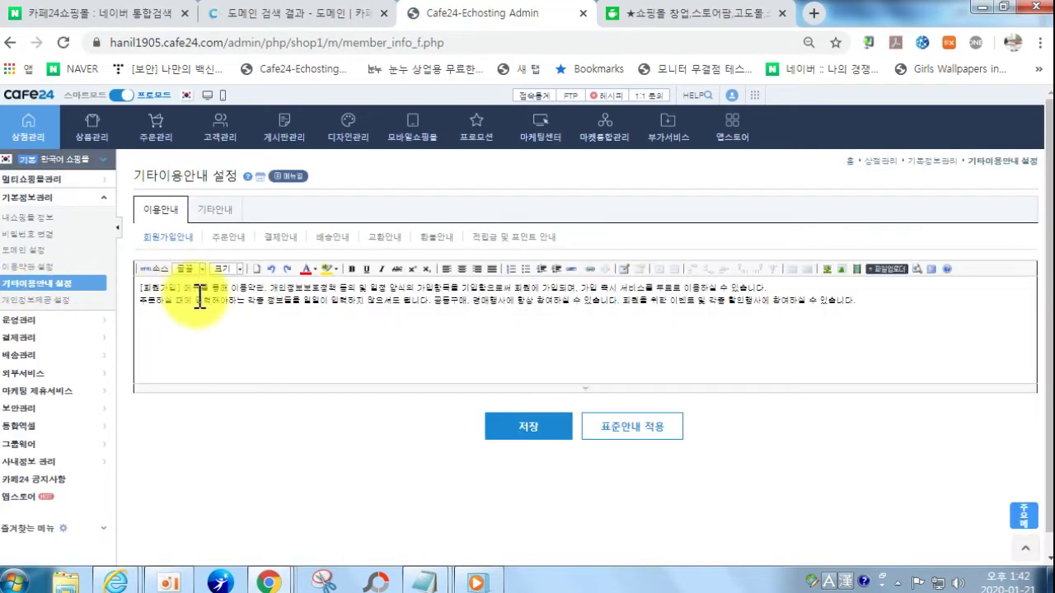
- Reopen 이용약관 설정 and read the 쇼핑몰 이용약관 text through to its closing effective-date clause (부칙)
{"action": "left_click", "coordinate": [30, 267]}
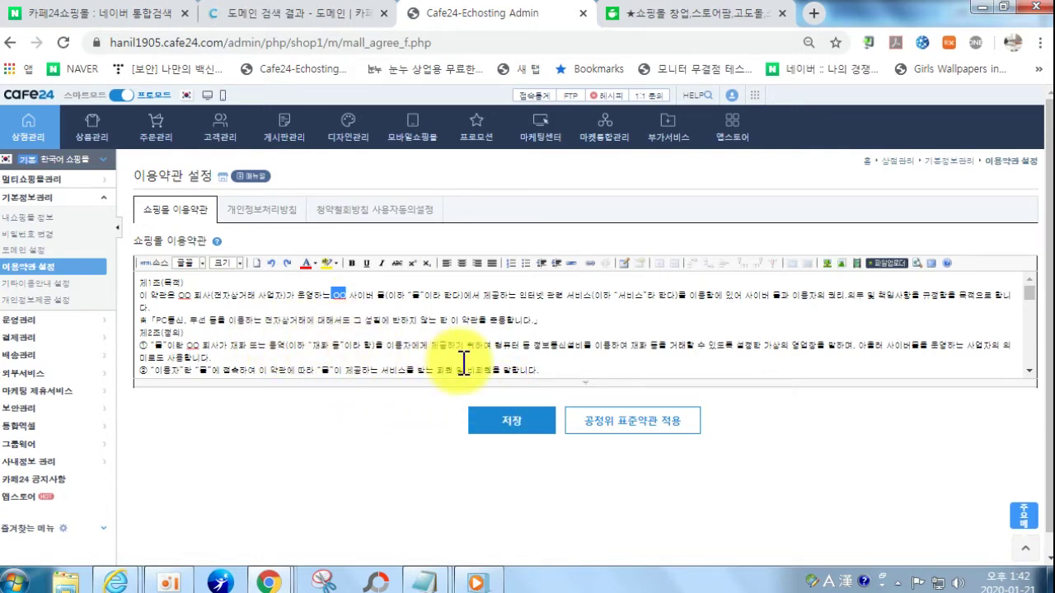
{"action": "scroll", "coordinate": [506, 348], "scroll_direction": "down", "scroll_amount": 5}
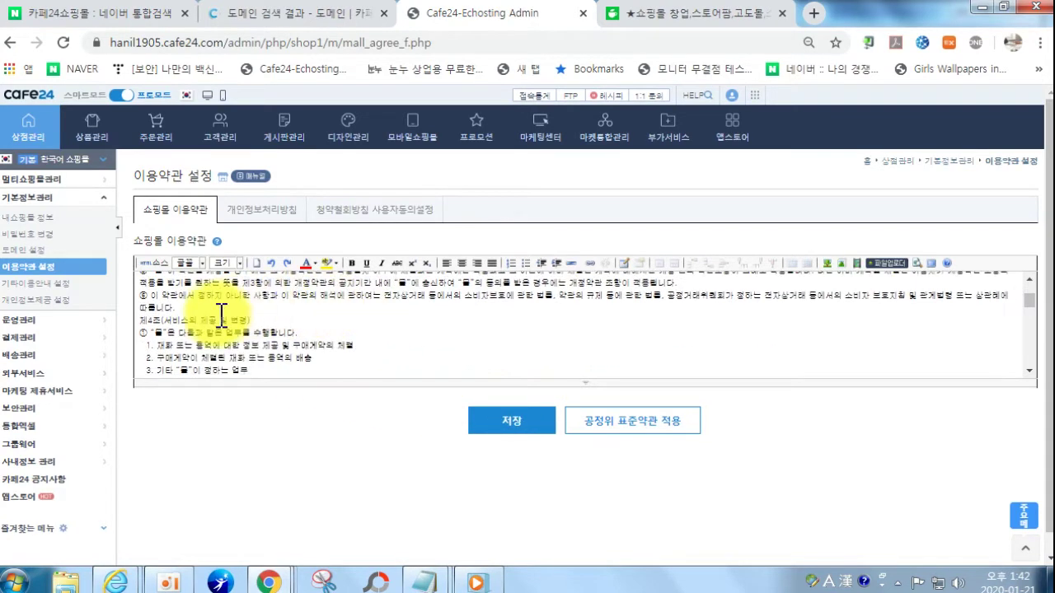
{"action": "scroll", "coordinate": [189, 329], "scroll_direction": "down", "scroll_amount": 3}
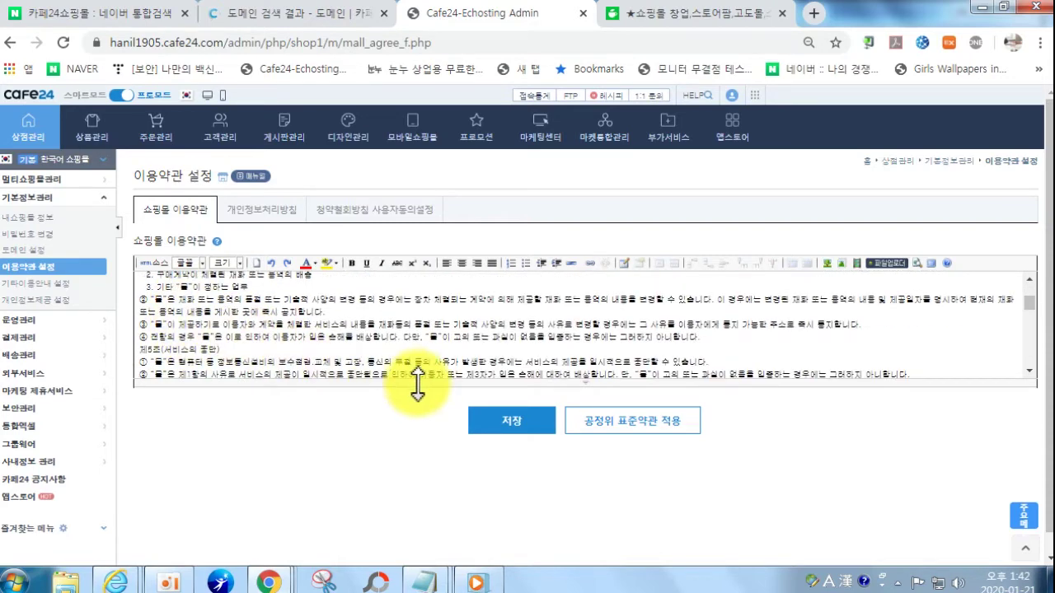
{"action": "scroll", "coordinate": [528, 378], "scroll_direction": "down", "scroll_amount": 1}
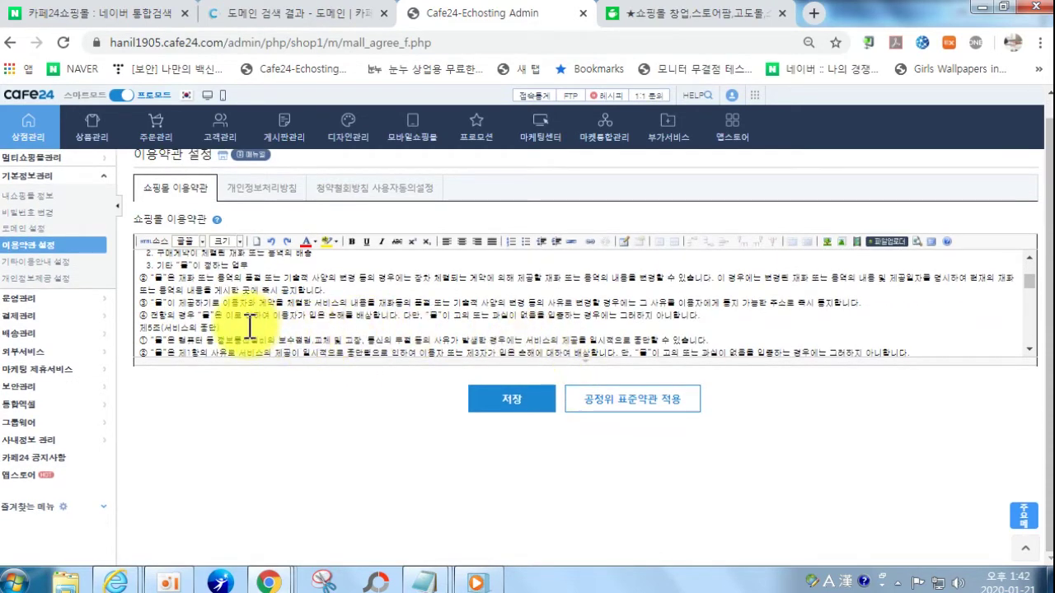
{"action": "scroll", "coordinate": [659, 309], "scroll_direction": "down", "scroll_amount": 3}
{"action": "scroll", "coordinate": [539, 290], "scroll_direction": "down", "scroll_amount": 5}
{"action": "scroll", "coordinate": [528, 288], "scroll_direction": "down", "scroll_amount": 5}
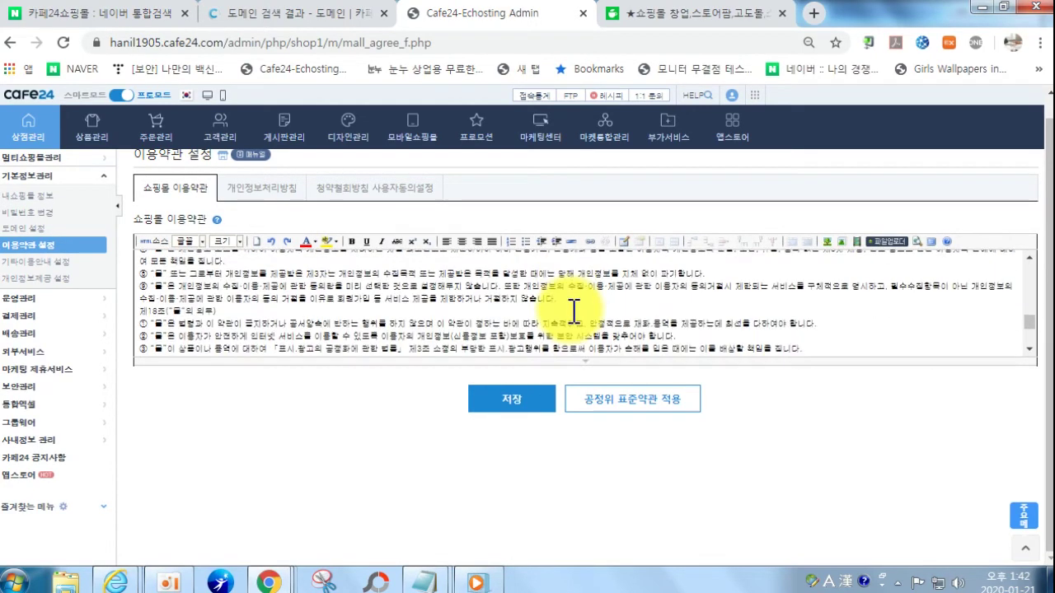
{"action": "scroll", "coordinate": [575, 309], "scroll_direction": "down", "scroll_amount": 2}
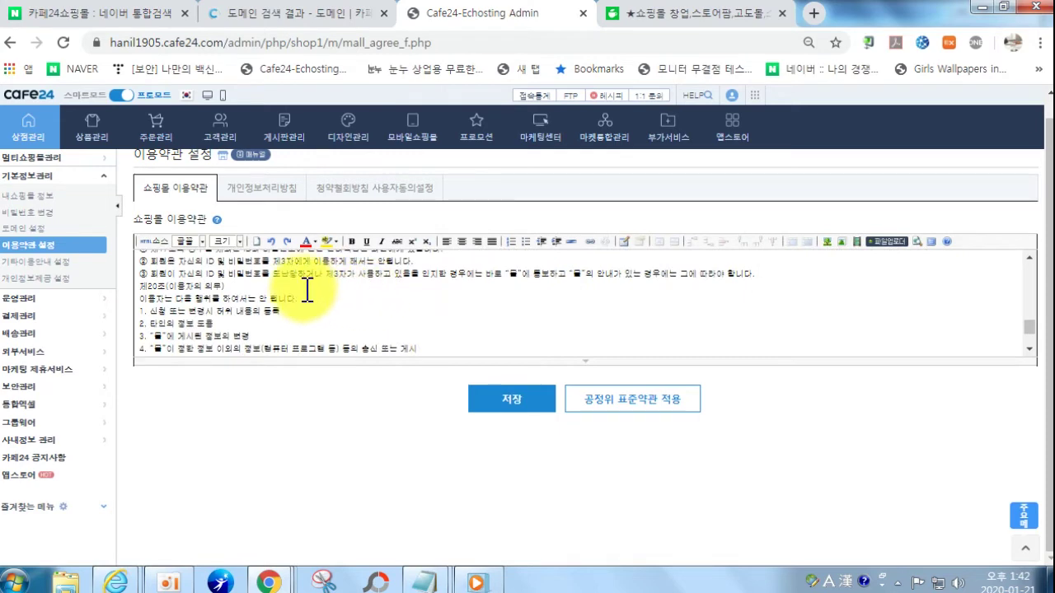
{"action": "scroll", "coordinate": [530, 313], "scroll_direction": "down", "scroll_amount": 6}
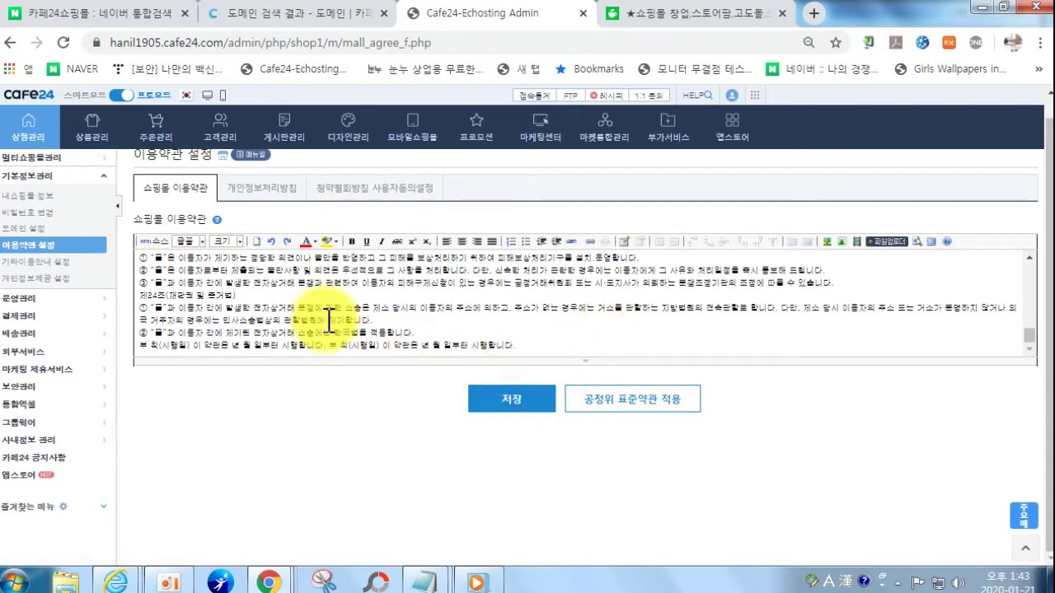
- Open 운영방식 설정 under 운영관리 and review the product display and icon options in 상품 관련 설정
{"action": "left_click", "coordinate": [25, 302]}
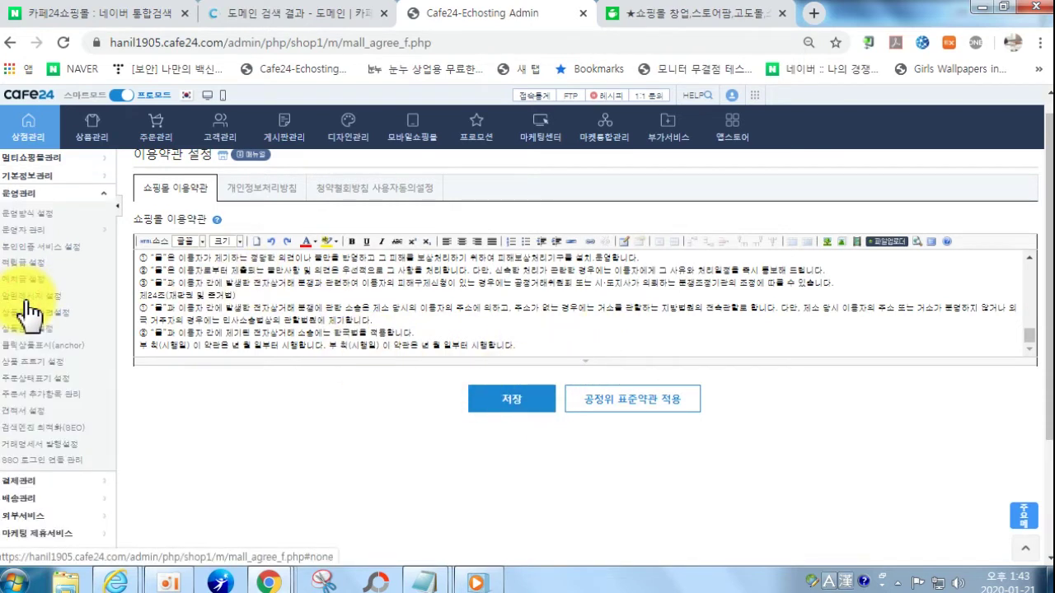
{"action": "left_click", "coordinate": [25, 219]}
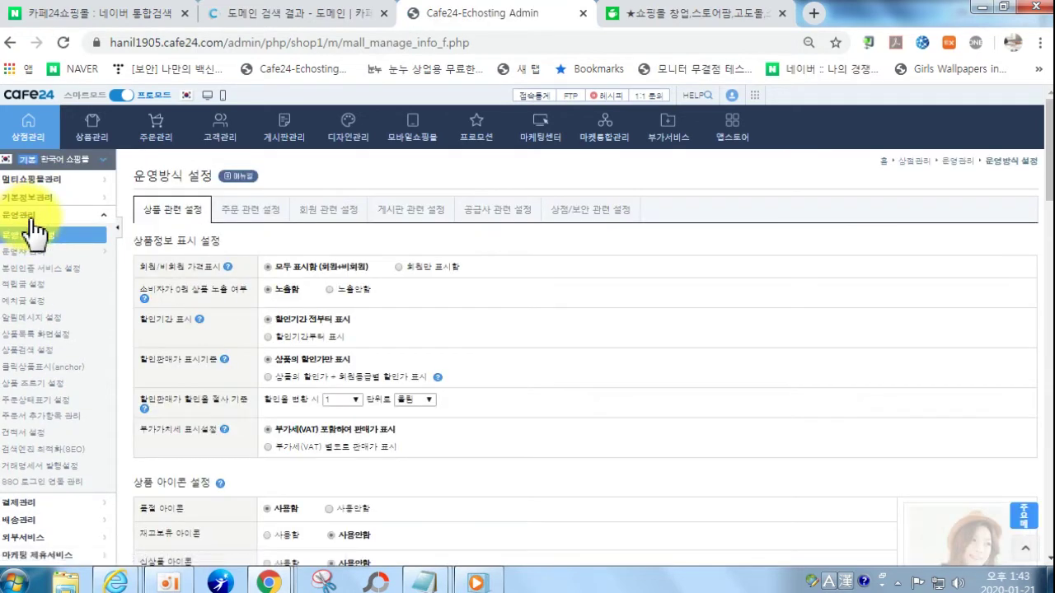
{"action": "scroll", "coordinate": [416, 363], "scroll_direction": "down", "scroll_amount": 1}
{"action": "scroll", "coordinate": [428, 359], "scroll_direction": "up", "scroll_amount": 1}
{"action": "scroll", "coordinate": [429, 360], "scroll_direction": "down", "scroll_amount": 1}
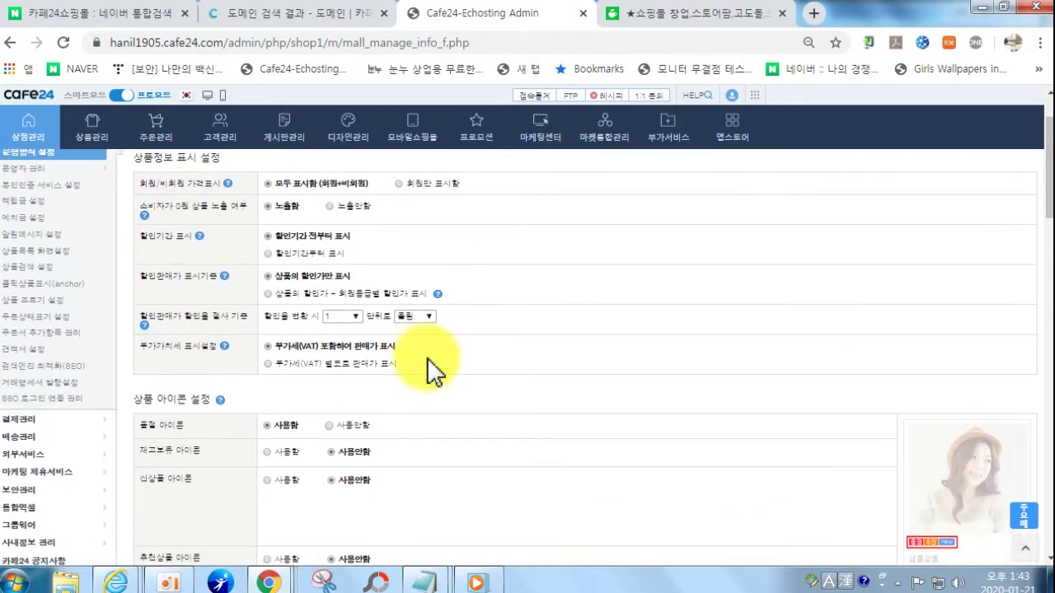
{"action": "scroll", "coordinate": [431, 371], "scroll_direction": "up", "scroll_amount": 1}
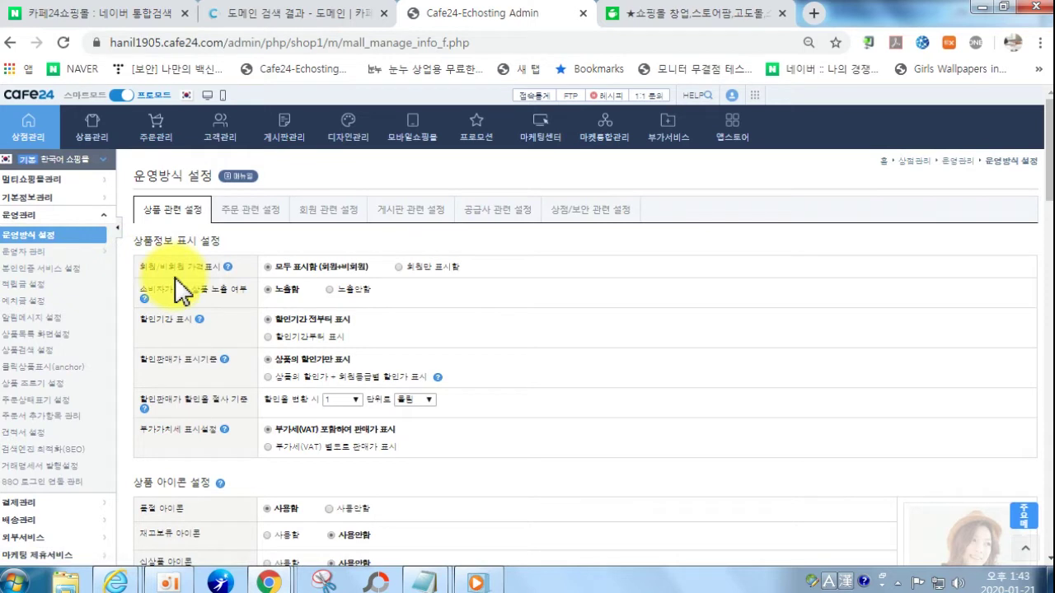
- Review the cart and order form options in 주문 관련 설정, including 주문서페이지 내 상품삭제 기능
{"action": "left_click", "coordinate": [257, 213]}
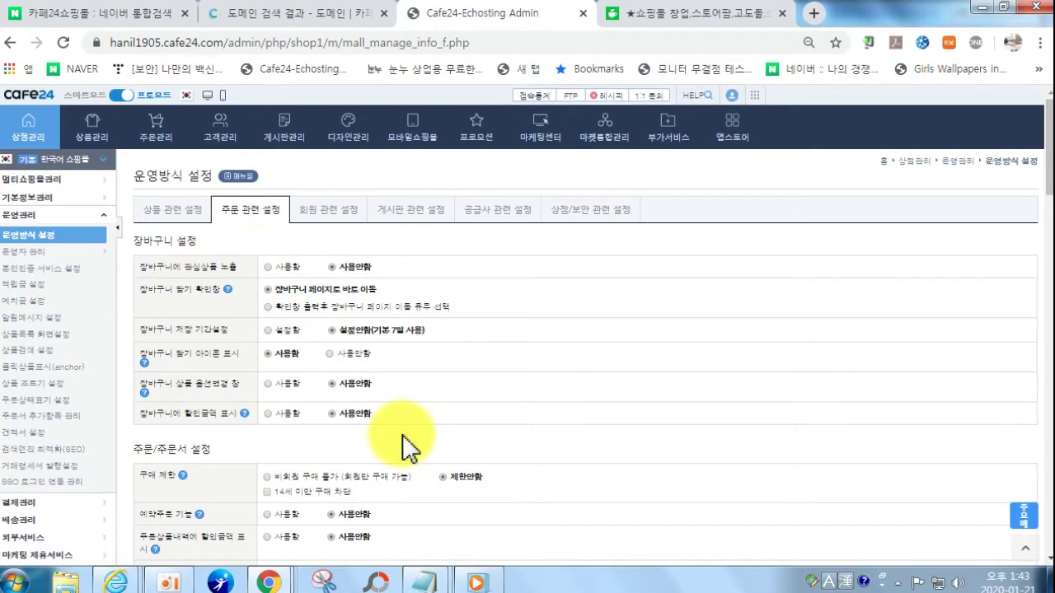
{"action": "scroll", "coordinate": [410, 446], "scroll_direction": "down", "scroll_amount": 3}
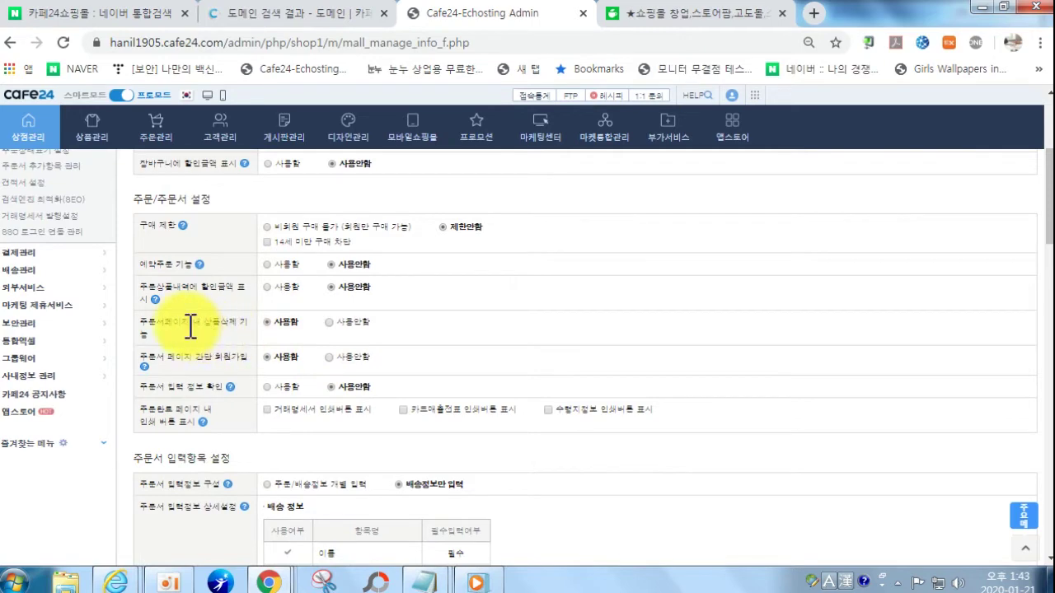
{"action": "left_click", "coordinate": [285, 323]}
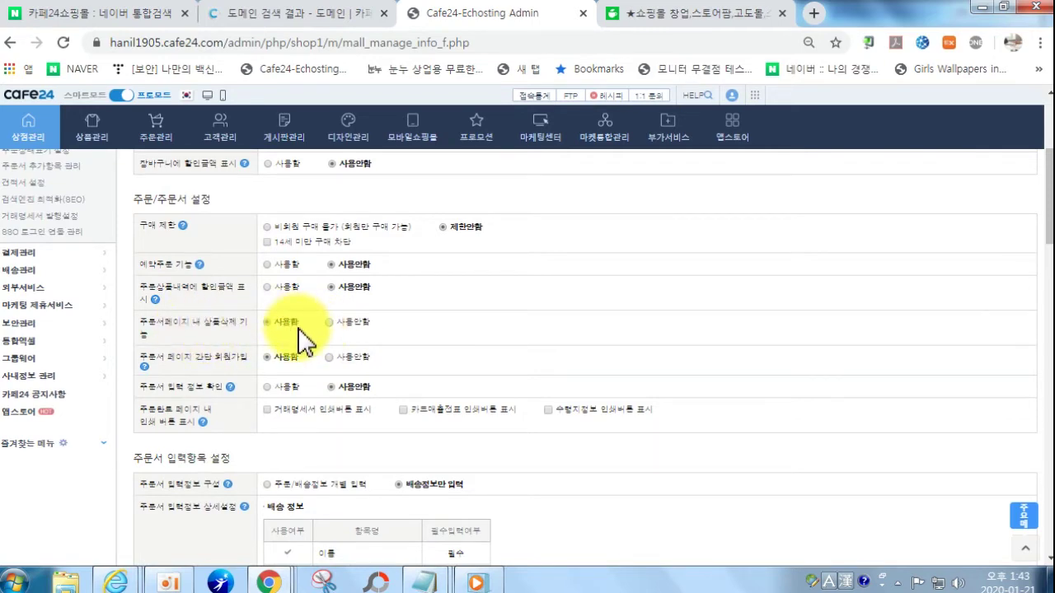
{"action": "scroll", "coordinate": [397, 394], "scroll_direction": "up", "scroll_amount": 5}
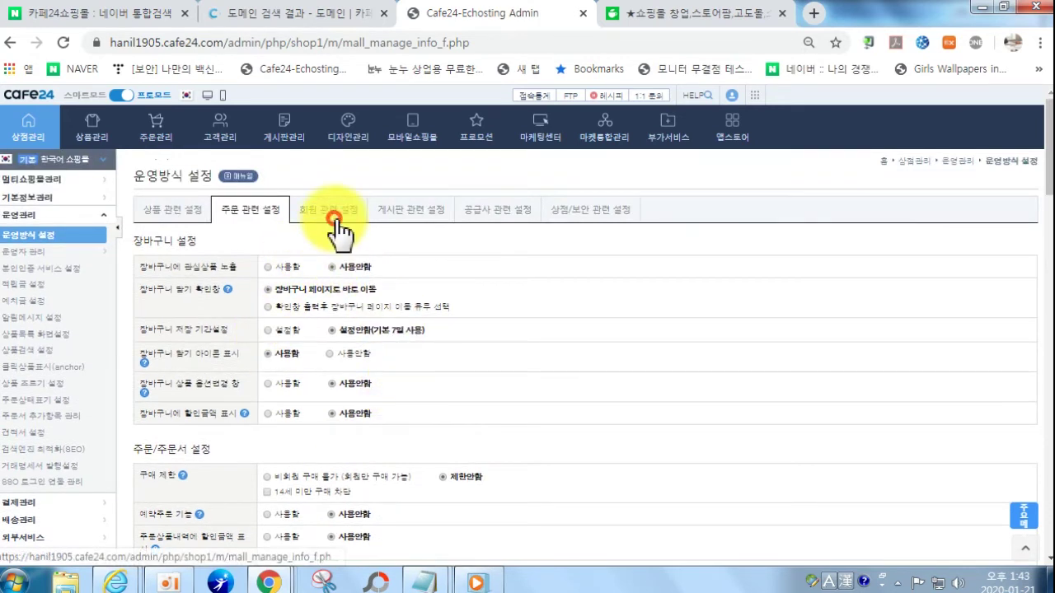
- Review the sign-up and identity verification options in 회원 관련 설정
{"action": "left_click", "coordinate": [337, 221]}
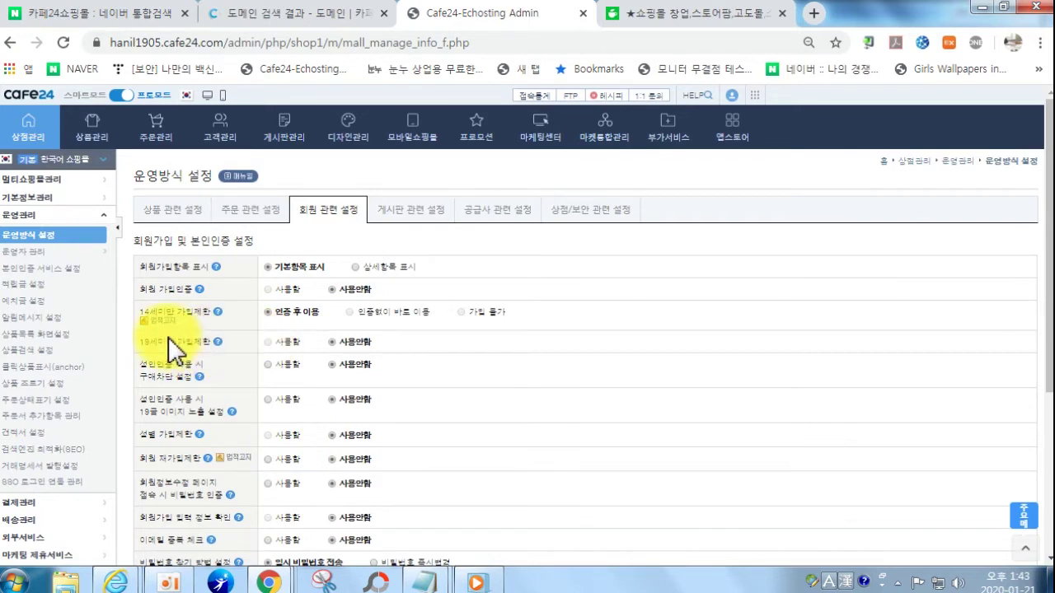
{"action": "scroll", "coordinate": [321, 388], "scroll_direction": "down", "scroll_amount": 3}
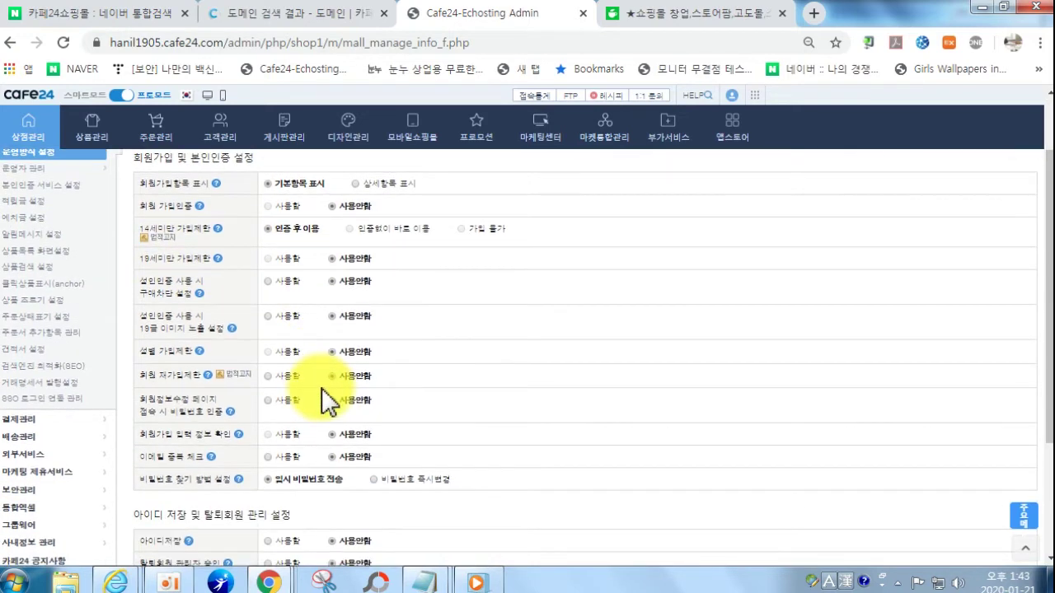
{"action": "scroll", "coordinate": [235, 338], "scroll_direction": "up", "scroll_amount": 3}
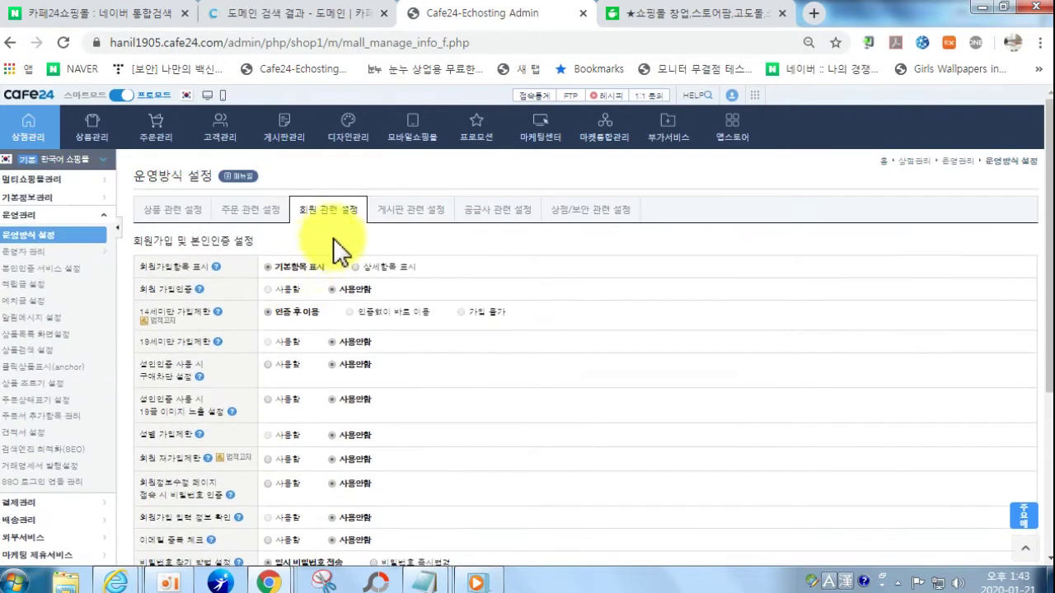
- Check the board, supplier and store/security settings of 운영방식 설정, including the country and IP blocking options
{"action": "left_click", "coordinate": [400, 213]}
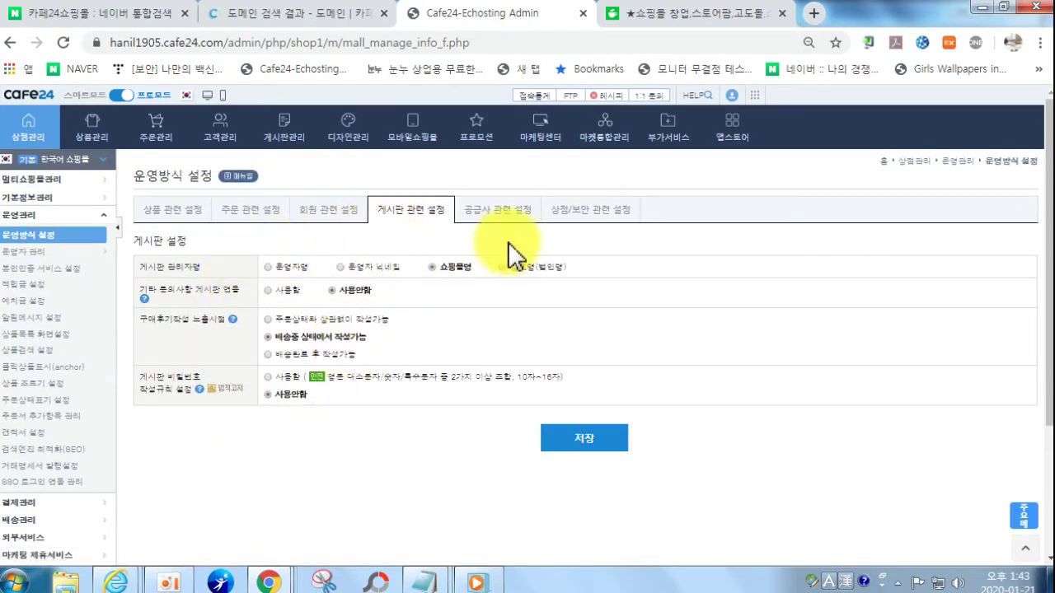
{"action": "left_click", "coordinate": [502, 213]}
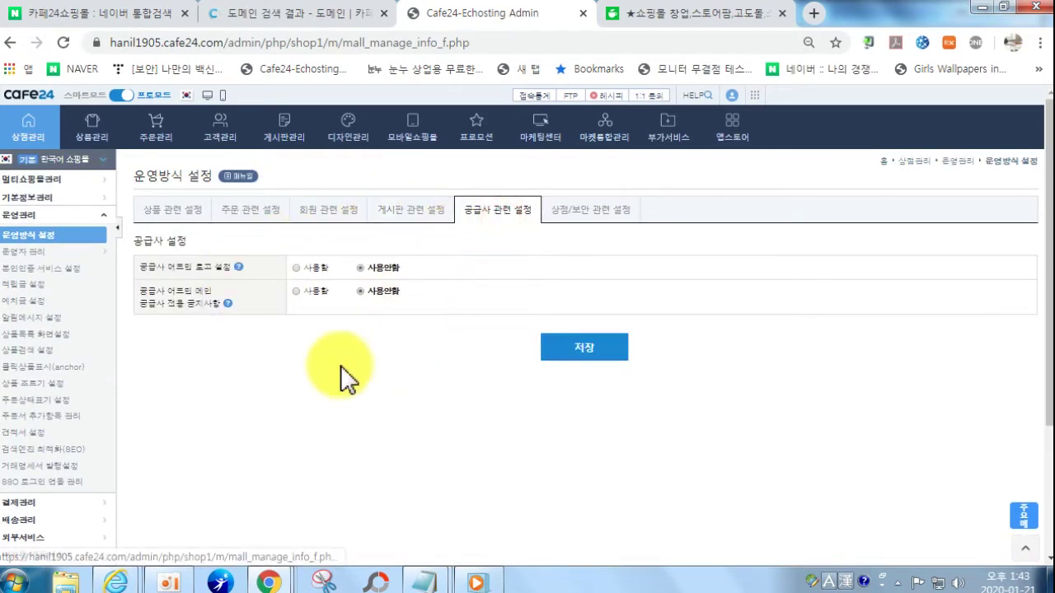
{"action": "left_click", "coordinate": [590, 211]}
{"action": "scroll", "coordinate": [361, 468], "scroll_direction": "down", "scroll_amount": 2}
{"action": "scroll", "coordinate": [360, 470], "scroll_direction": "up", "scroll_amount": 2}
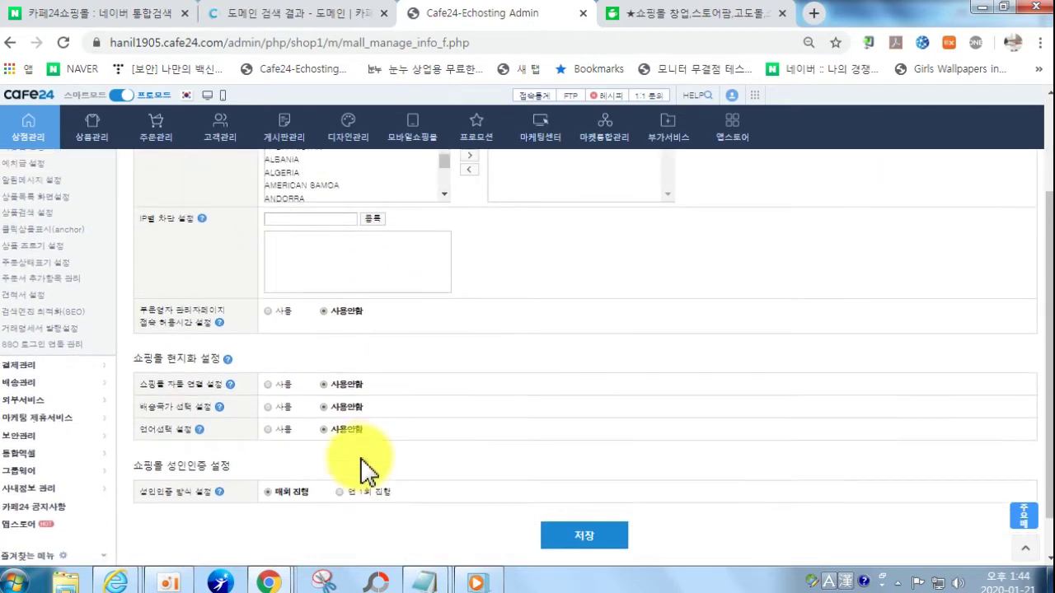
- Look at the operator settings (운영자 설정) and the 업무처리 관리 page under 운영자 관리
{"action": "left_click", "coordinate": [25, 252]}
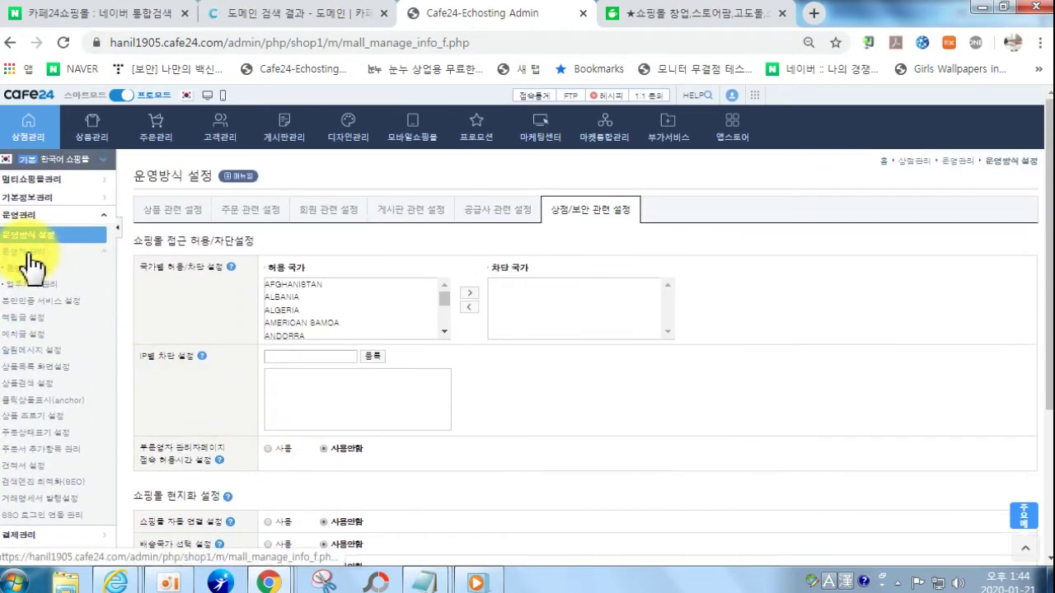
{"action": "left_click", "coordinate": [20, 269]}
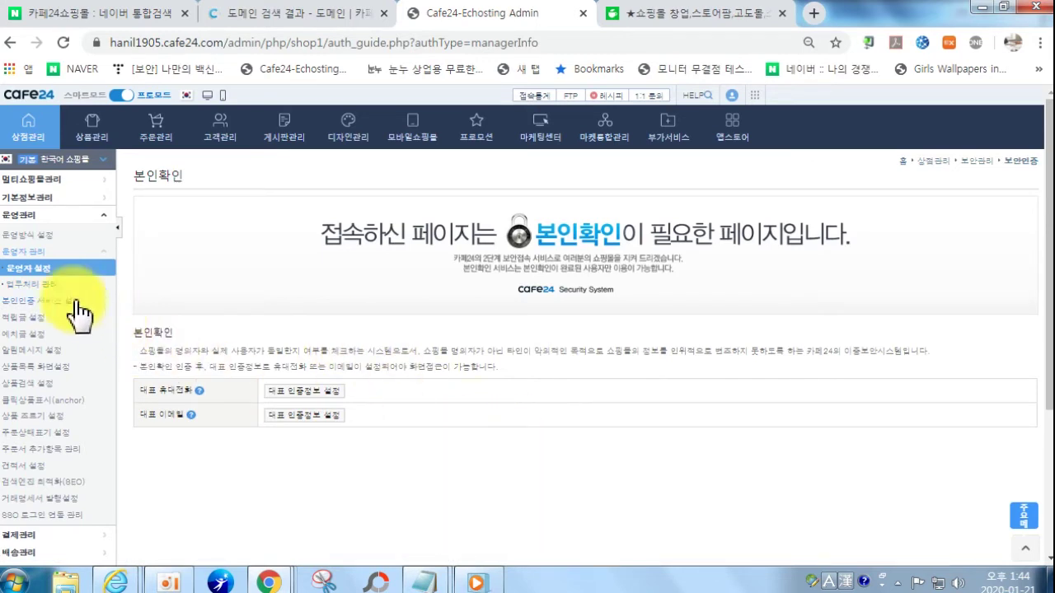
{"action": "left_click", "coordinate": [46, 283]}
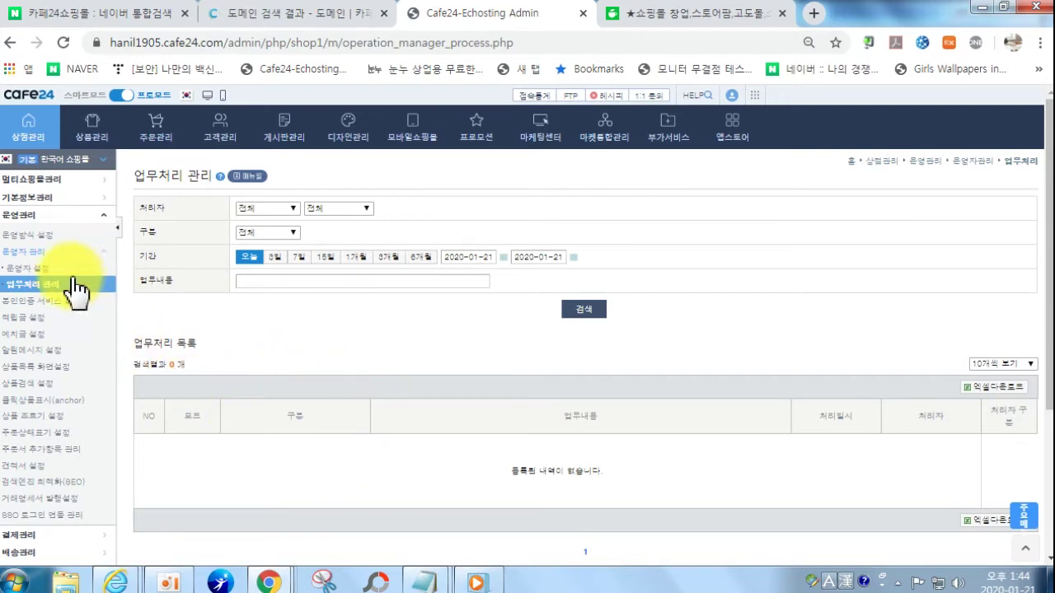
- Review the verification services and usage options in 본인인증 서비스 설정, and open 적립금 설정
{"action": "left_click", "coordinate": [25, 302]}
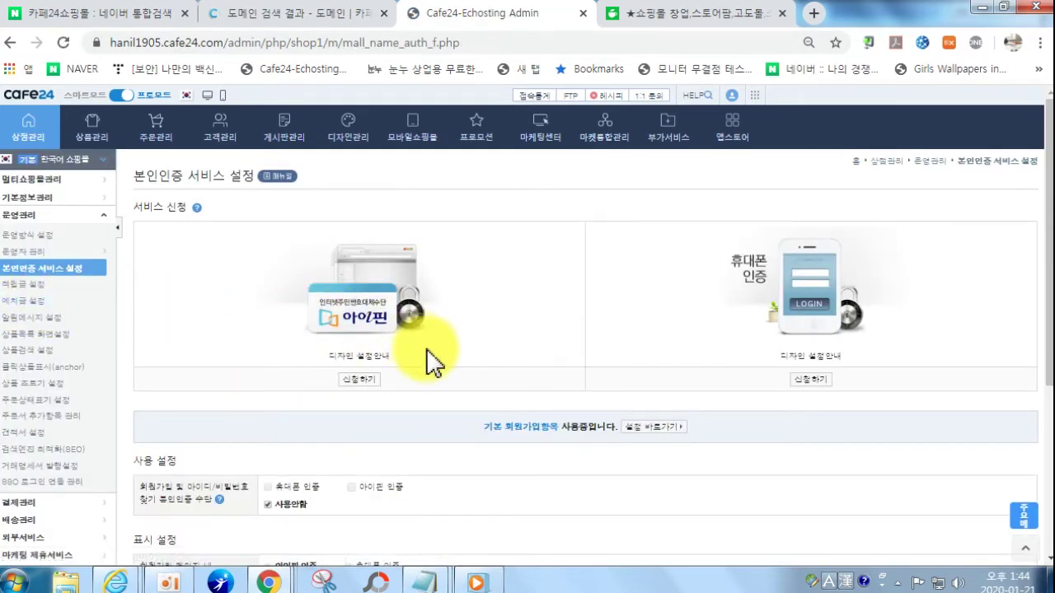
{"action": "scroll", "coordinate": [436, 365], "scroll_direction": "down", "scroll_amount": 2}
{"action": "scroll", "coordinate": [435, 370], "scroll_direction": "up", "scroll_amount": 2}
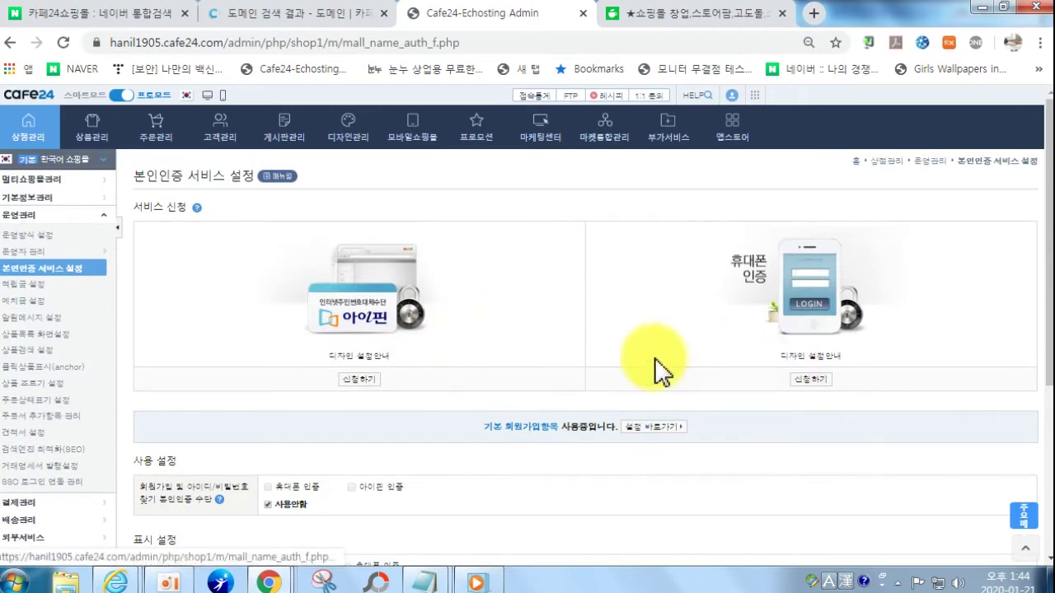
{"action": "scroll", "coordinate": [370, 440], "scroll_direction": "down", "scroll_amount": 3}
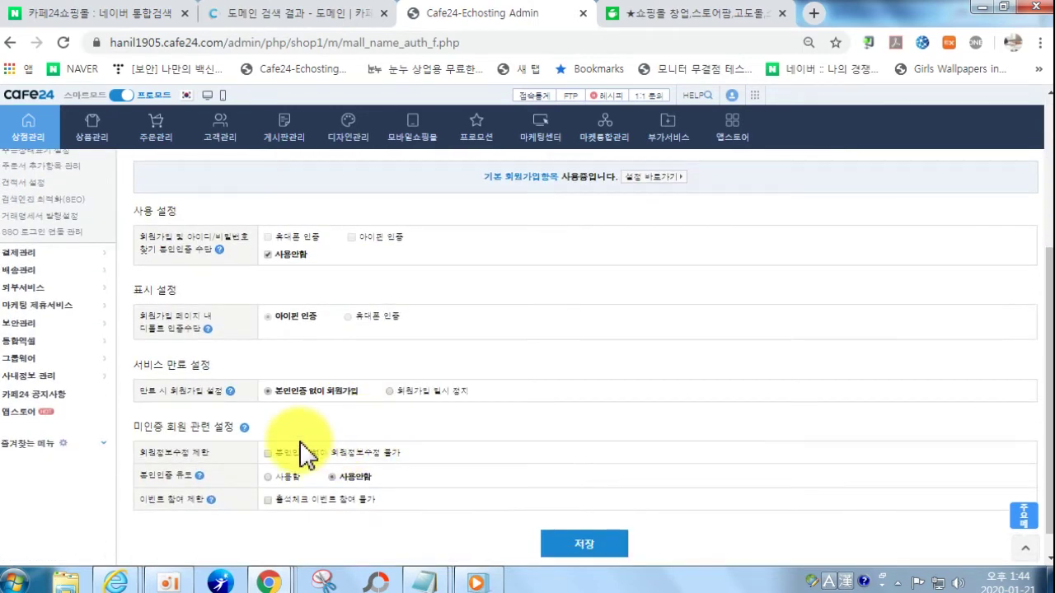
{"action": "scroll", "coordinate": [284, 449], "scroll_direction": "up", "scroll_amount": 3}
{"action": "left_click", "coordinate": [27, 286]}
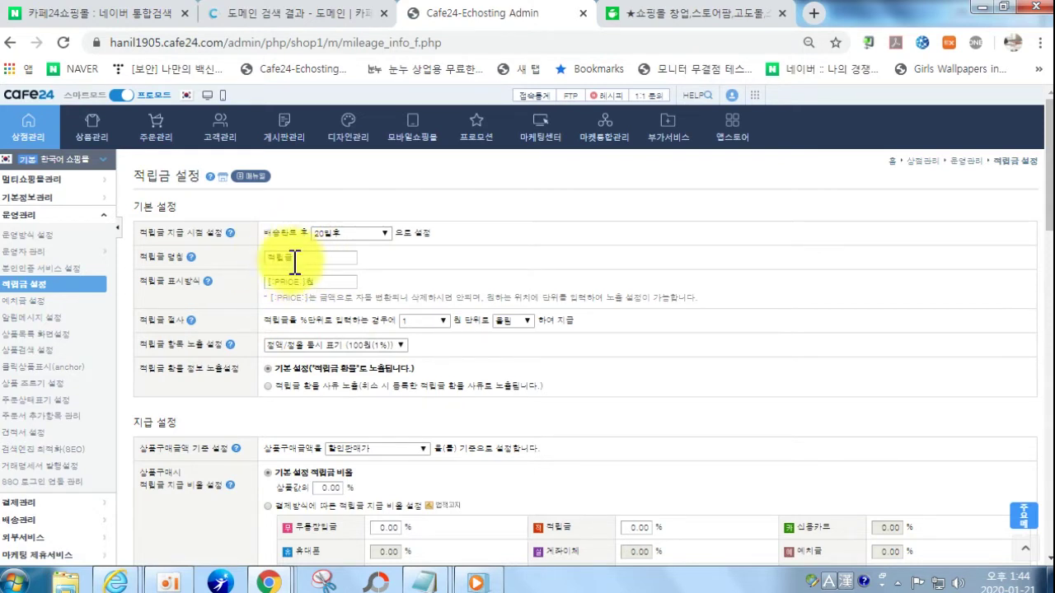
- Review the basic, payout and usage options in 적립금 설정, from payout timing and rates down to the payment-method exceptions
{"action": "scroll", "coordinate": [488, 398], "scroll_direction": "down", "scroll_amount": 3}
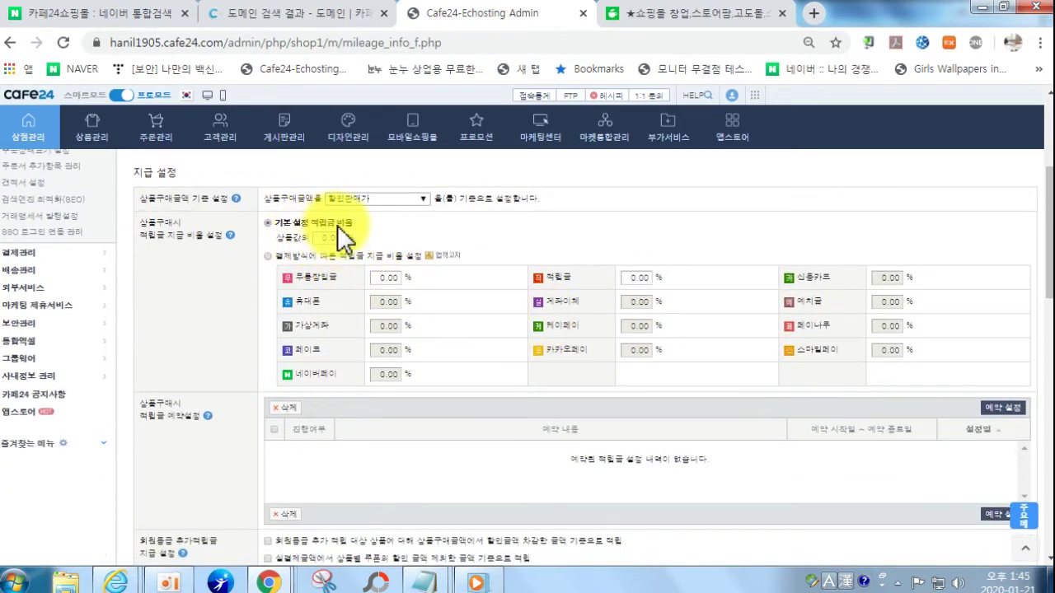
{"action": "scroll", "coordinate": [321, 252], "scroll_direction": "up", "scroll_amount": 3}
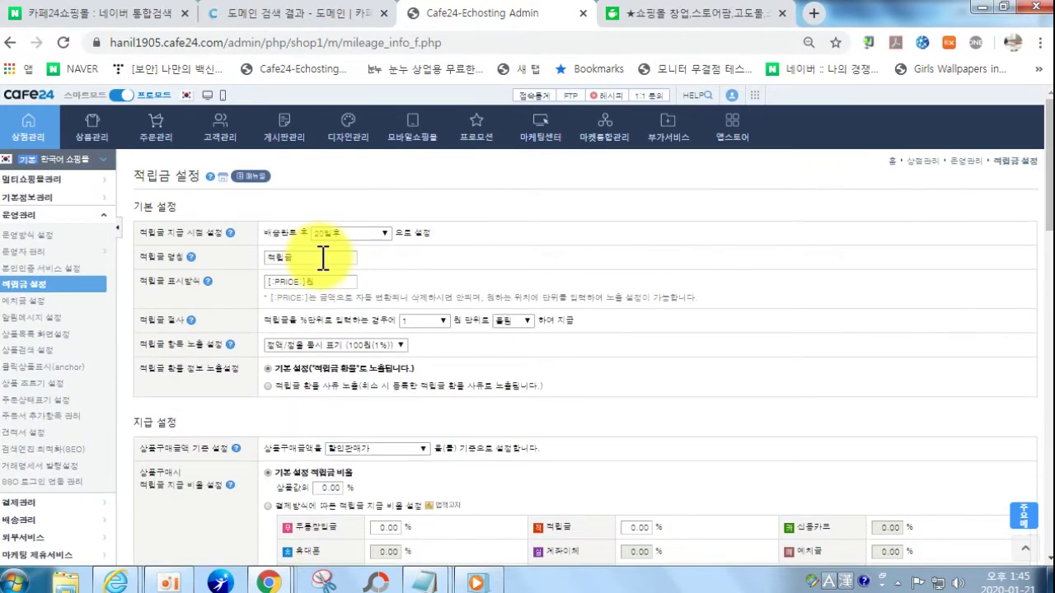
{"action": "scroll", "coordinate": [323, 258], "scroll_direction": "down", "scroll_amount": 2}
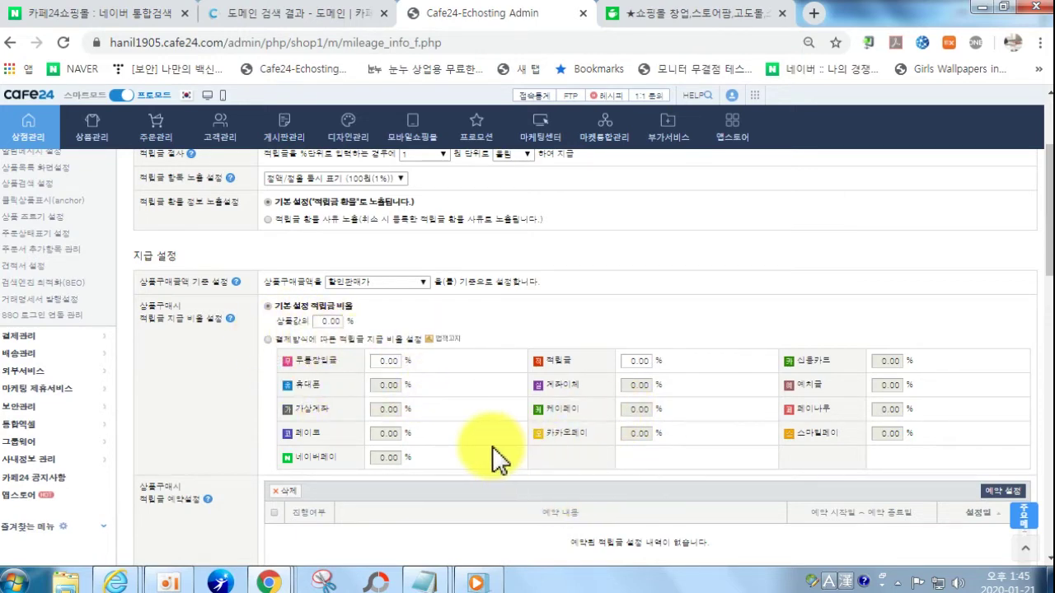
{"action": "scroll", "coordinate": [488, 446], "scroll_direction": "down", "scroll_amount": 3}
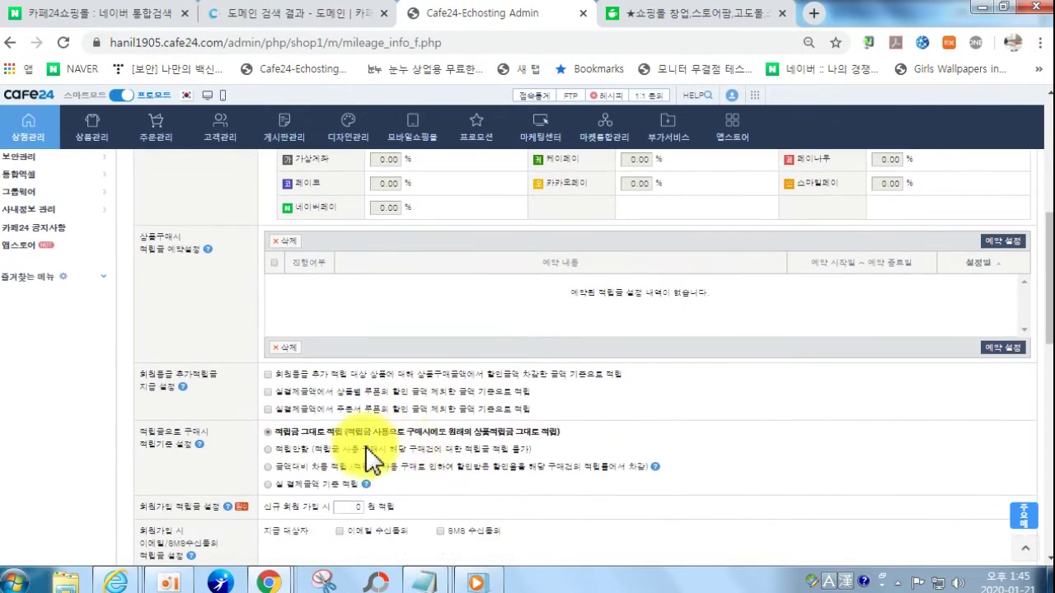
{"action": "scroll", "coordinate": [338, 461], "scroll_direction": "down", "scroll_amount": 10}
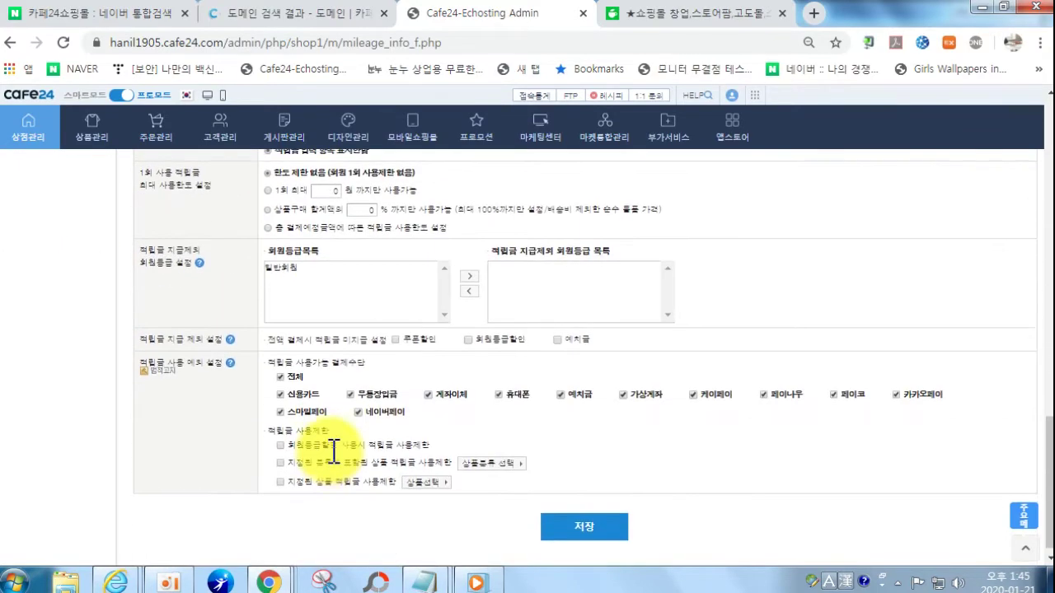
{"action": "scroll", "coordinate": [272, 477], "scroll_direction": "up", "scroll_amount": 15}
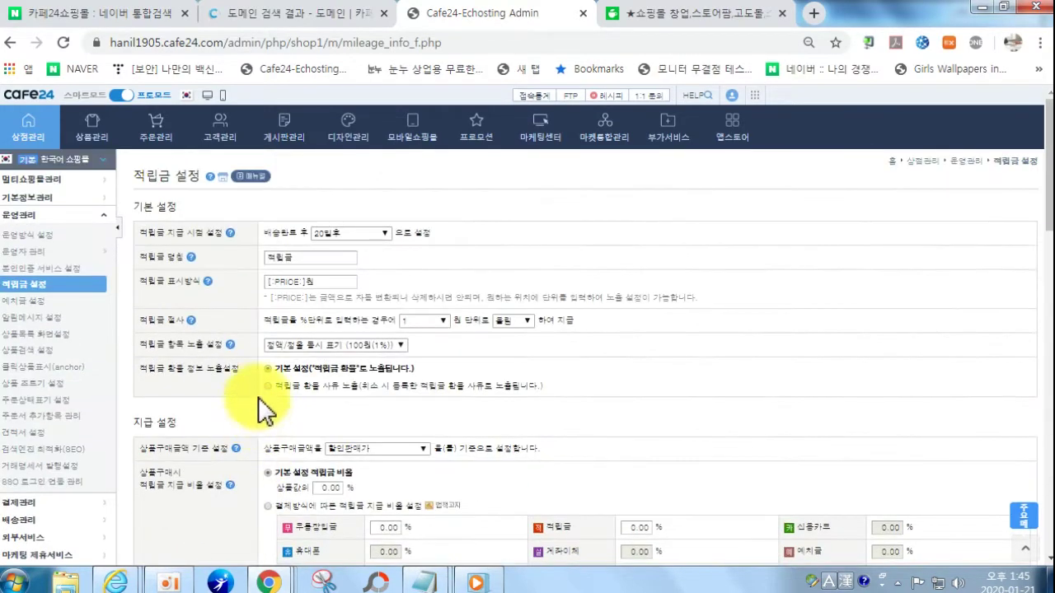
- Review the 예치금 설정, 알림메시지 설정 and 상품목록 화면 설정 pages, including the sold-out product display and sorting conditions
{"action": "left_click", "coordinate": [52, 301]}
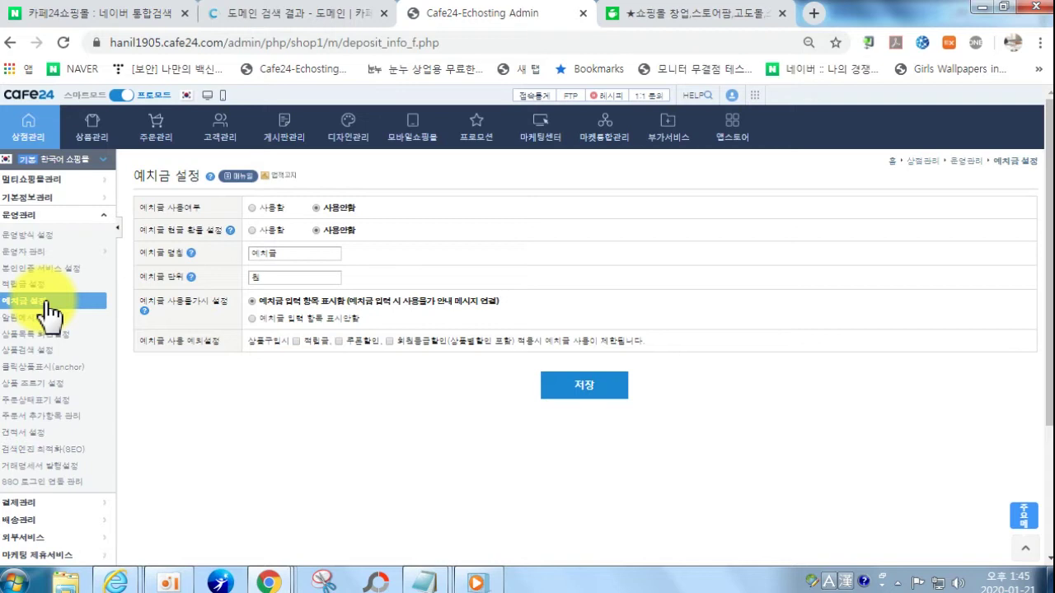
{"action": "left_click", "coordinate": [41, 319]}
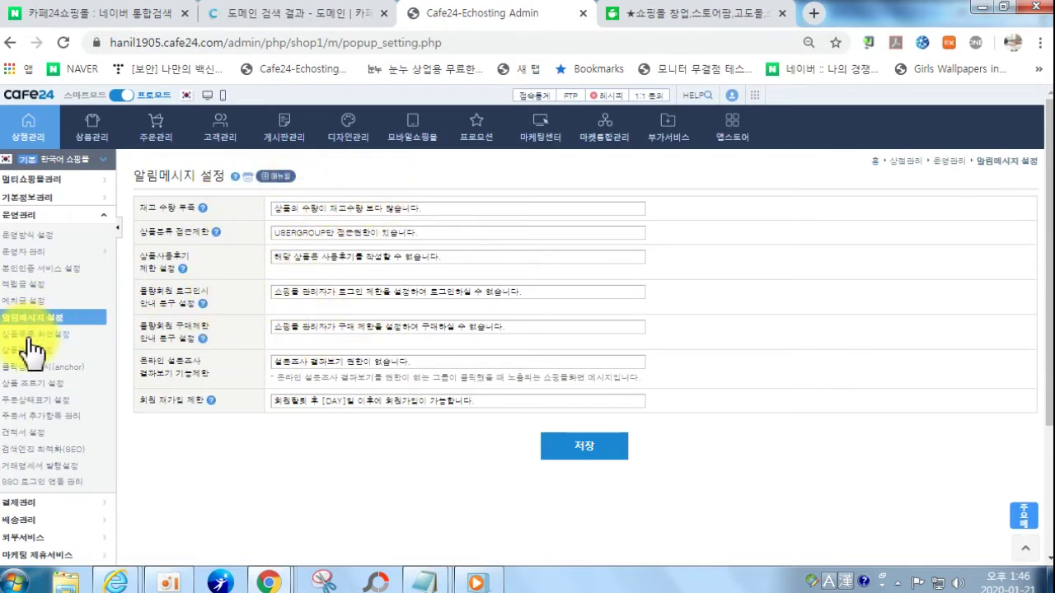
{"action": "left_click", "coordinate": [27, 338]}
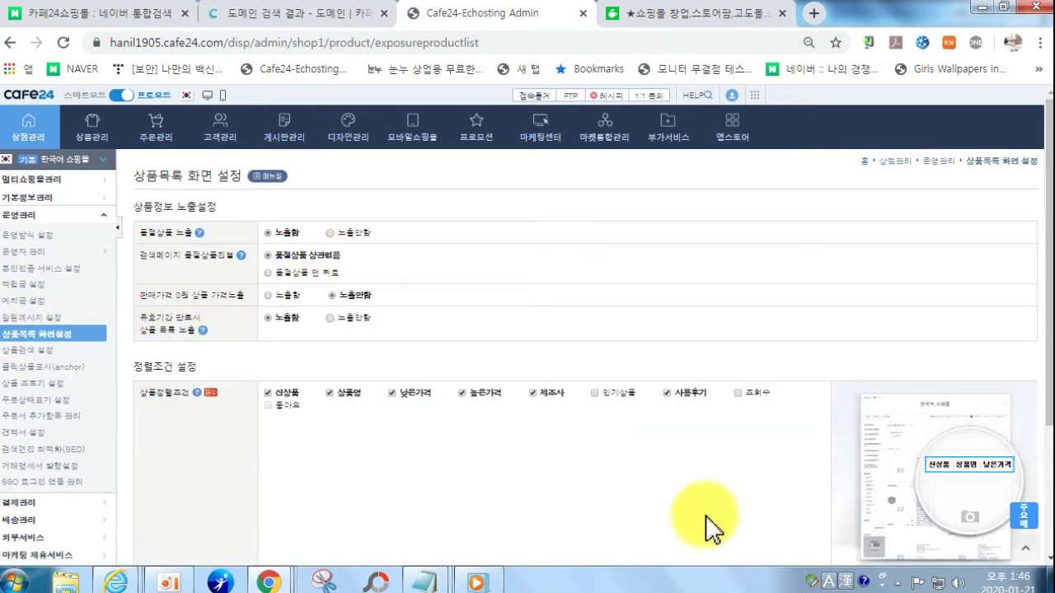
{"action": "scroll", "coordinate": [919, 445], "scroll_direction": "down", "scroll_amount": 1}
{"action": "scroll", "coordinate": [718, 449], "scroll_direction": "up", "scroll_amount": 1}
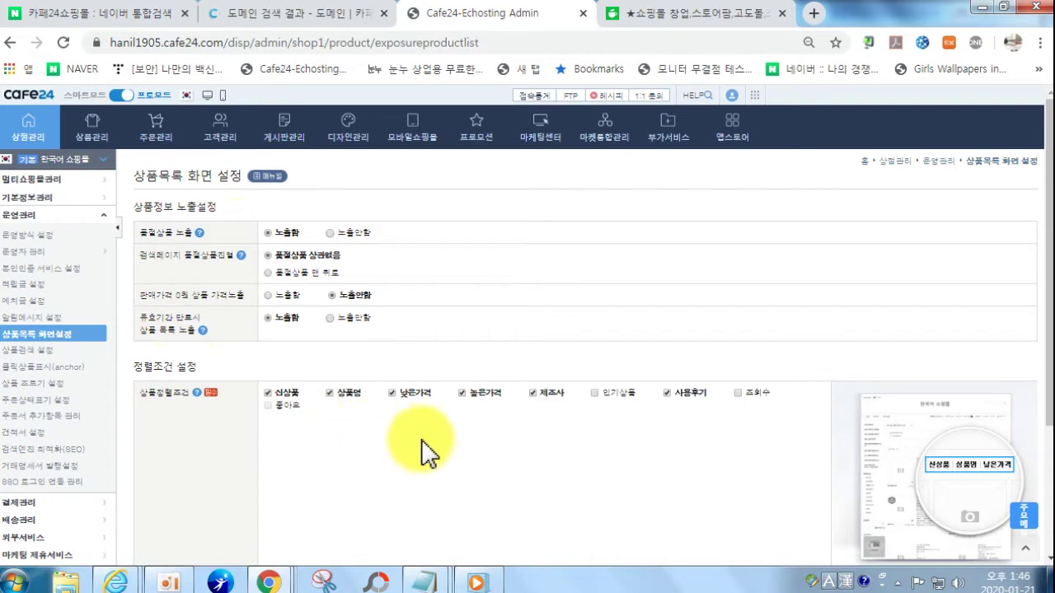
{"action": "scroll", "coordinate": [433, 449], "scroll_direction": "down", "scroll_amount": 3}
{"action": "scroll", "coordinate": [430, 454], "scroll_direction": "up", "scroll_amount": 3}
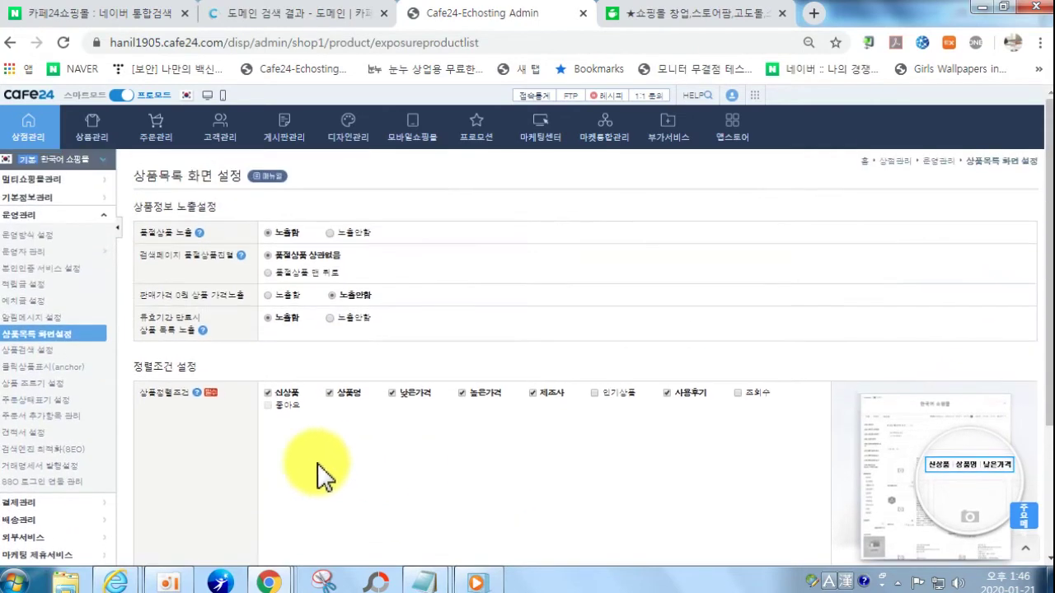
- Look through the 상품검색 설정, 클릭상품표시(anchor), 상품 조르기 설정 and 주문상태표기 설정 pages
{"action": "left_click", "coordinate": [70, 353]}
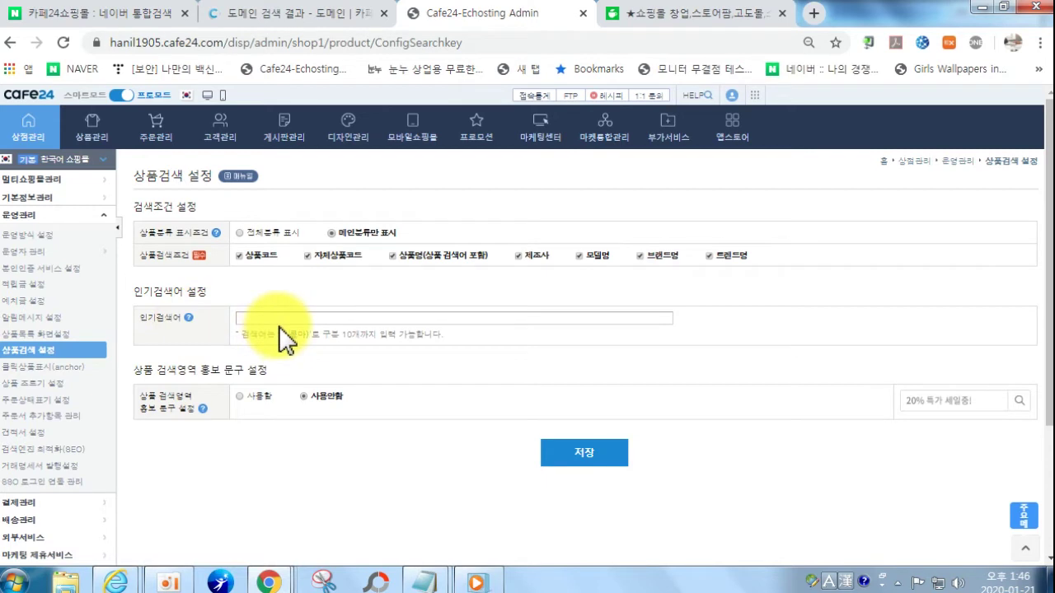
{"action": "left_click", "coordinate": [68, 373]}
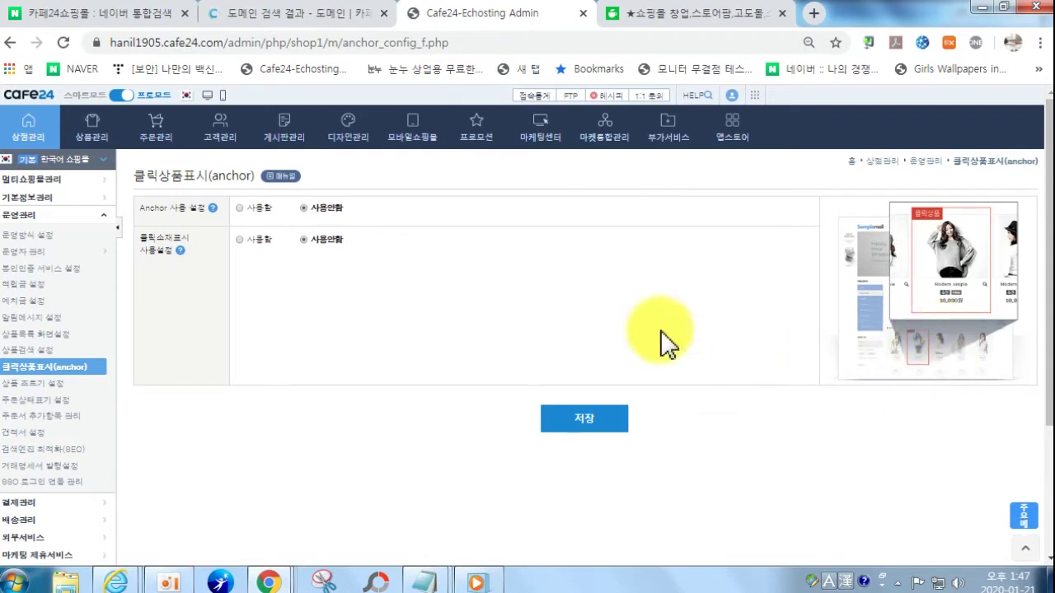
{"action": "left_click", "coordinate": [16, 386]}
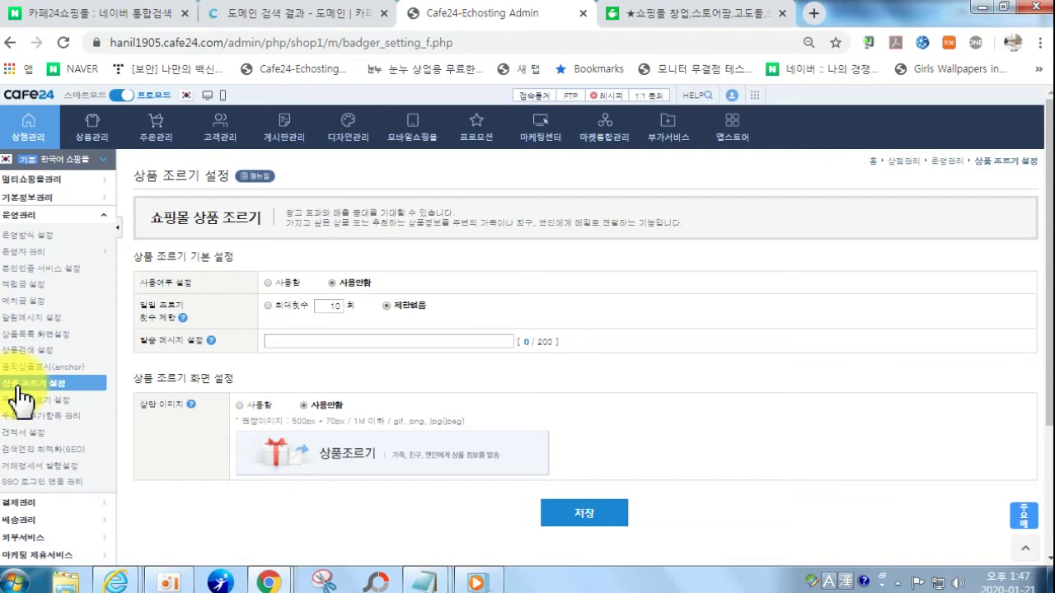
{"action": "left_click", "coordinate": [31, 403]}
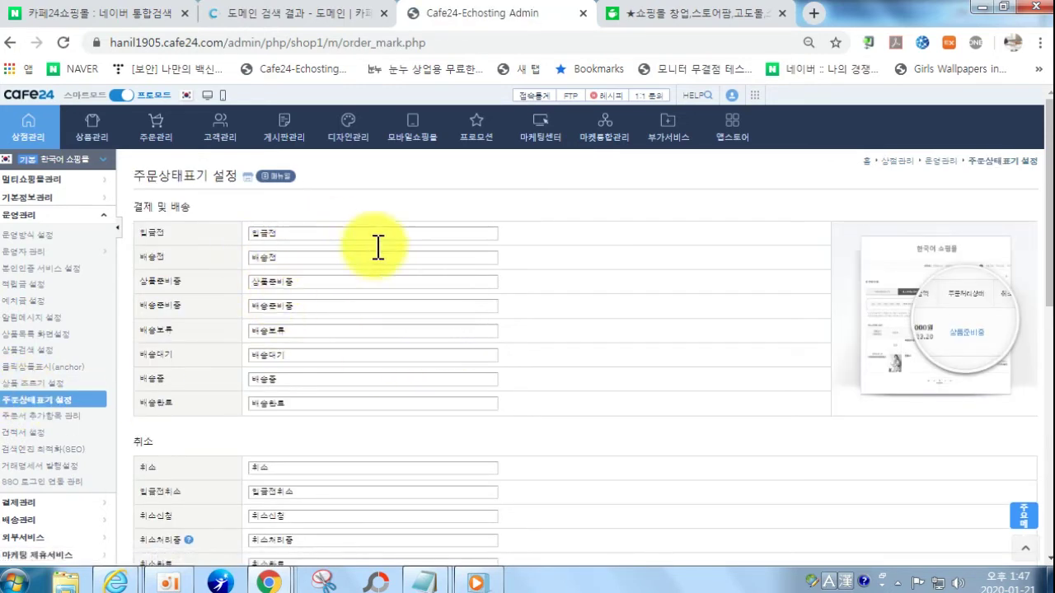
- In 주문서 추가항목 관리, set 추가항목 사용설정 to 사용 and inspect the 주문서 항목 추가 form without adding an item
{"action": "left_click", "coordinate": [13, 418]}
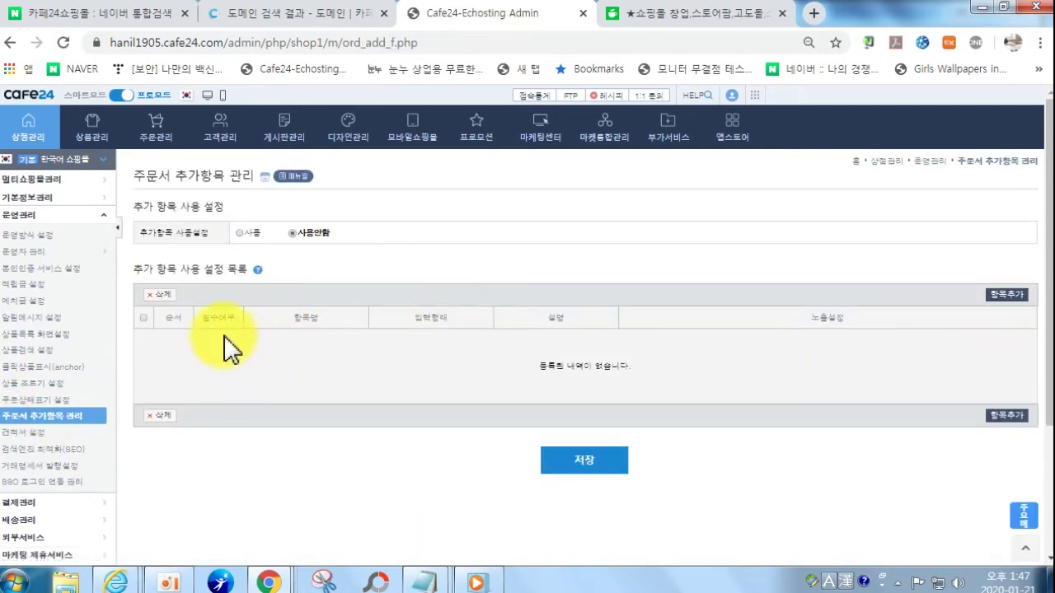
{"action": "left_click", "coordinate": [245, 233]}
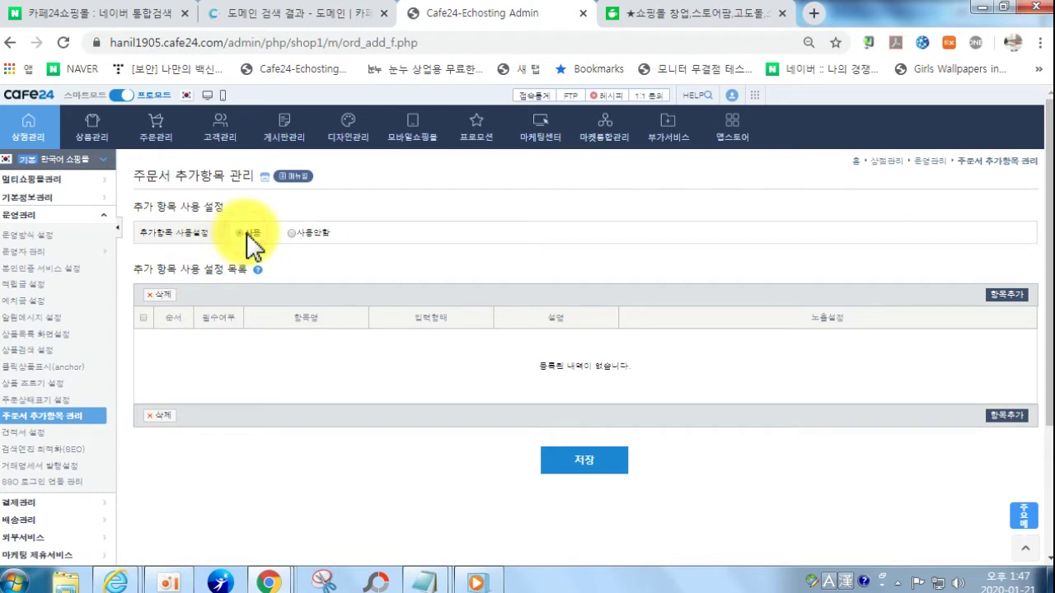
{"action": "left_click", "coordinate": [1007, 295]}
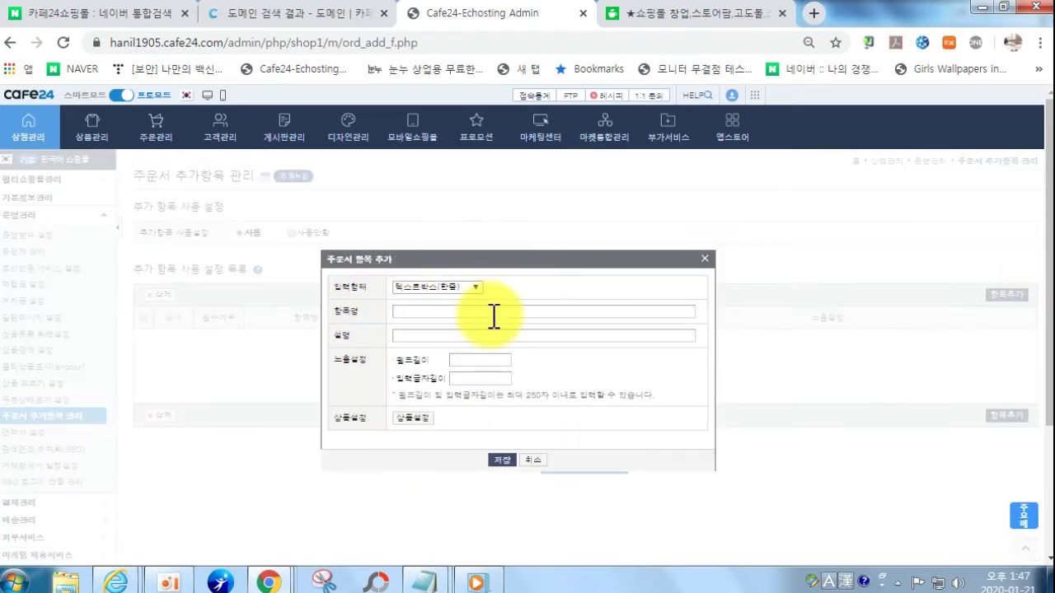
{"action": "left_click", "coordinate": [705, 259]}
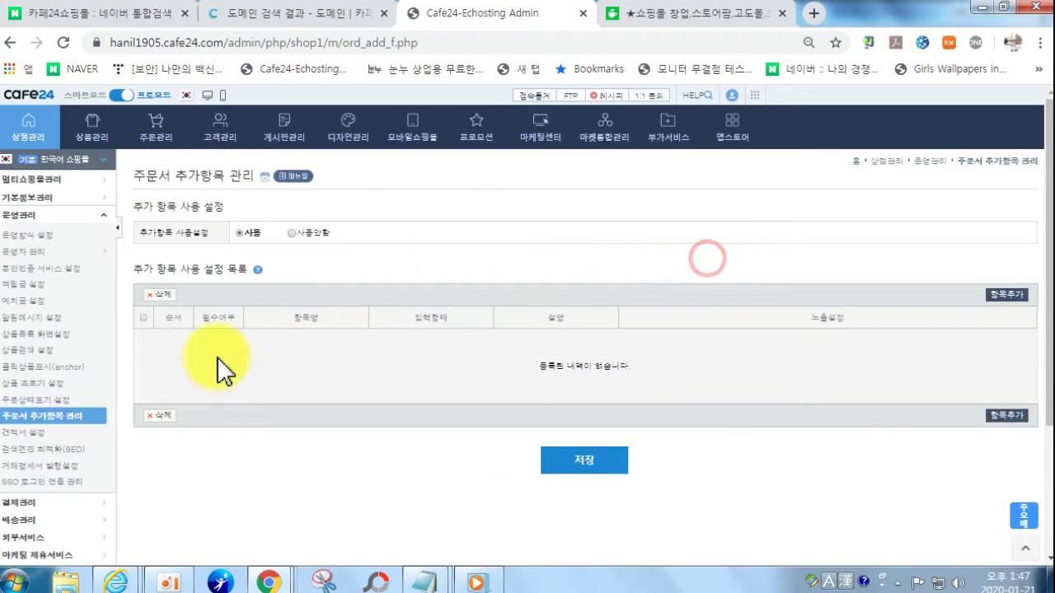
- Look at 견적서 설정, and browse 고급 설정 and the main-page SEO tag sections of 검색엔진 최적화(SEO)
{"action": "left_click", "coordinate": [24, 432]}
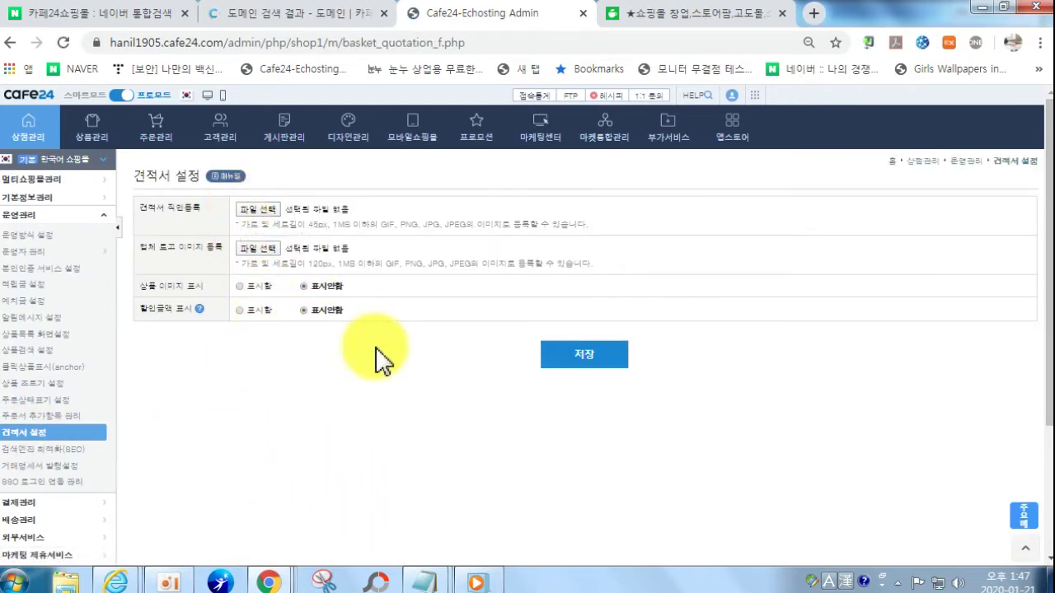
{"action": "left_click", "coordinate": [33, 451]}
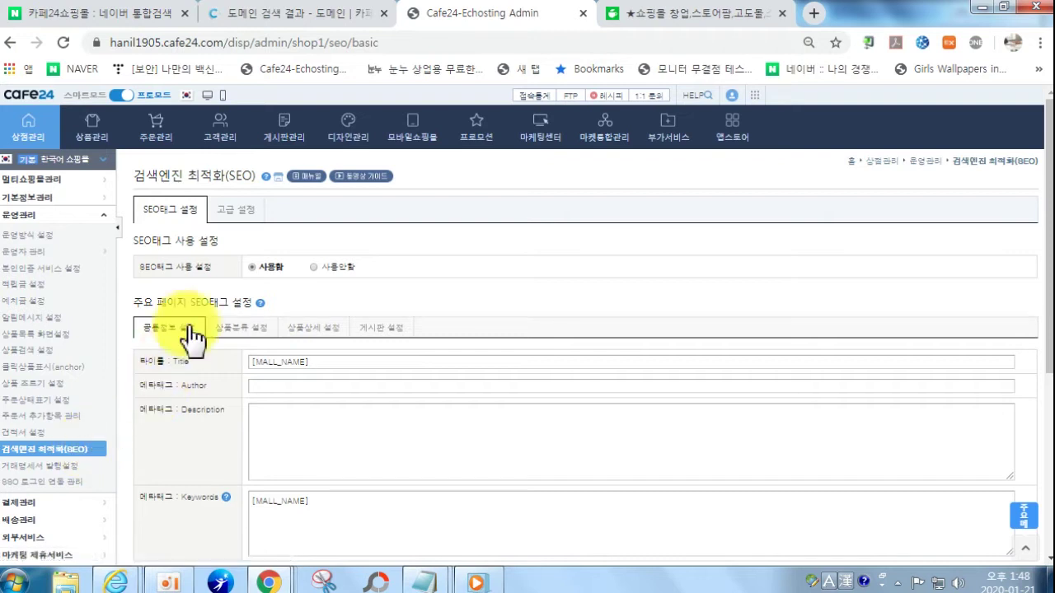
{"action": "left_click", "coordinate": [243, 209]}
{"action": "left_click", "coordinate": [201, 216]}
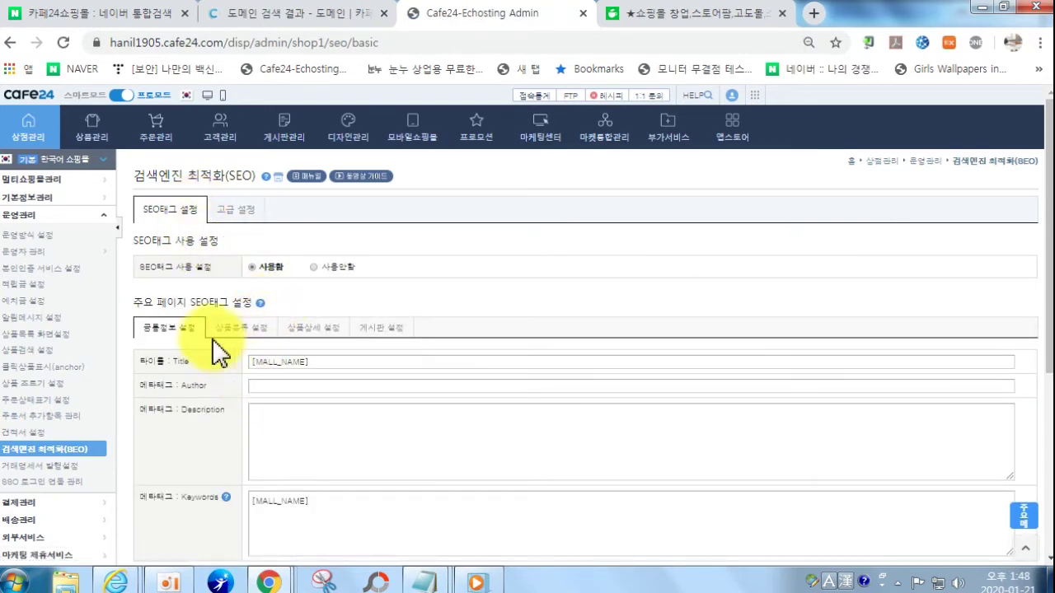
{"action": "left_click", "coordinate": [273, 338]}
{"action": "left_click", "coordinate": [322, 337]}
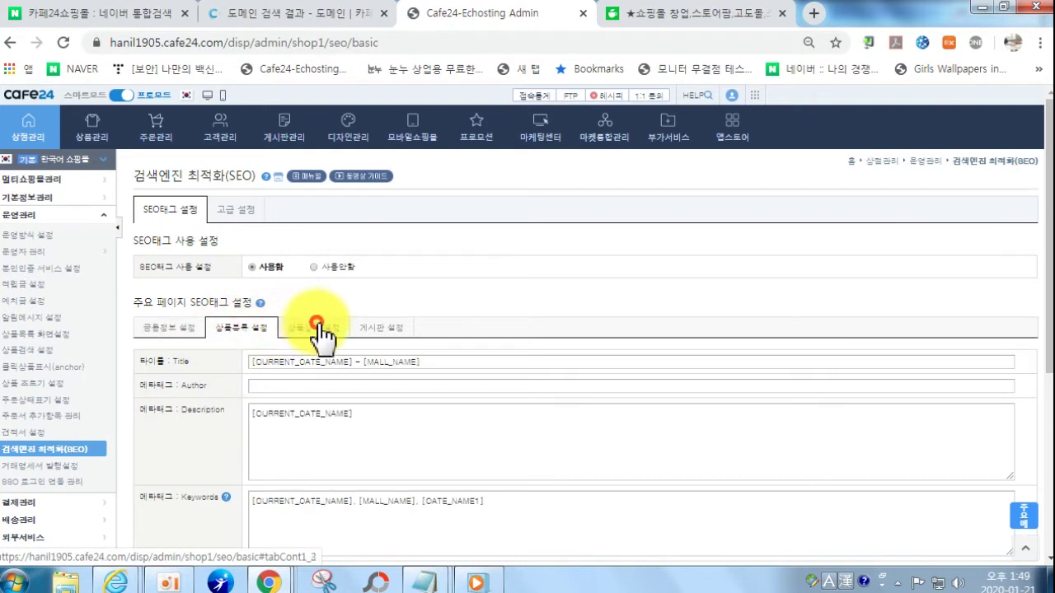
{"action": "left_click", "coordinate": [375, 334]}
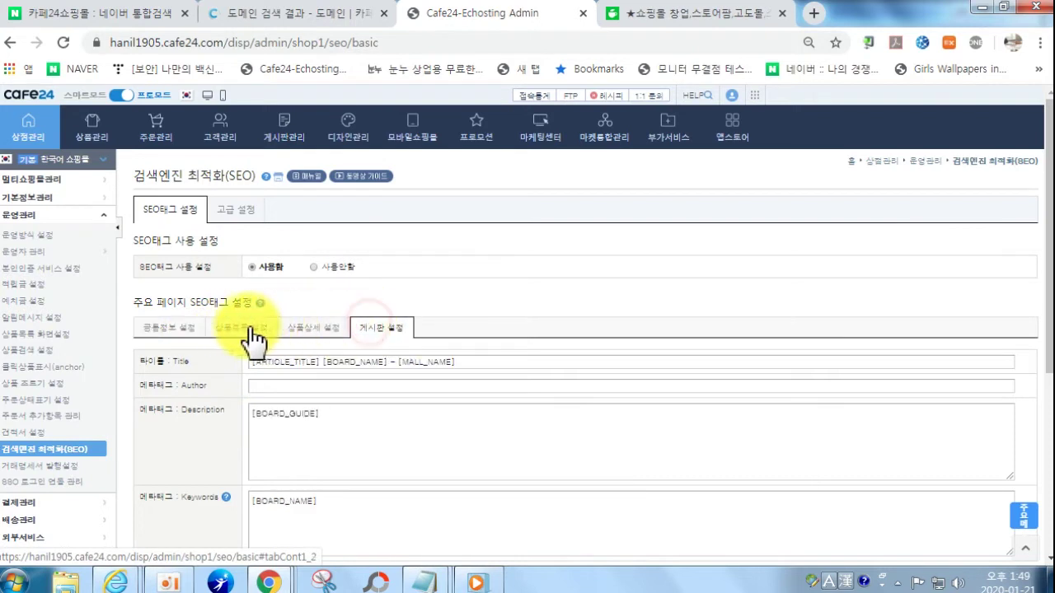
{"action": "left_click", "coordinate": [171, 333]}
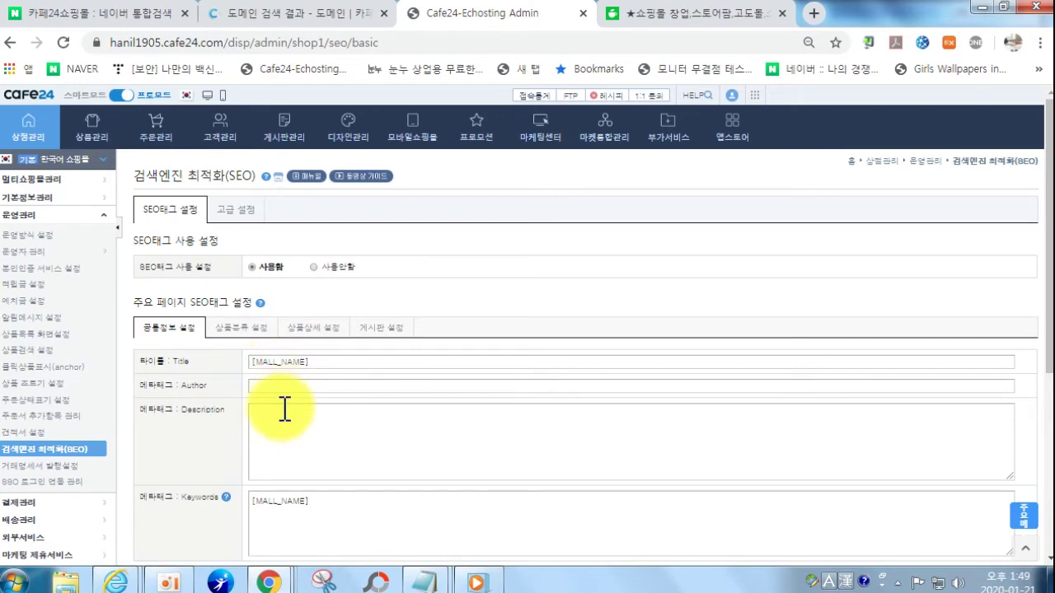
- Review the common SEO tags in 공통정보 설정 and the 페이지 설정 form for individual PC shop pages, without adding a page
{"action": "scroll", "coordinate": [292, 424], "scroll_direction": "down", "scroll_amount": 2}
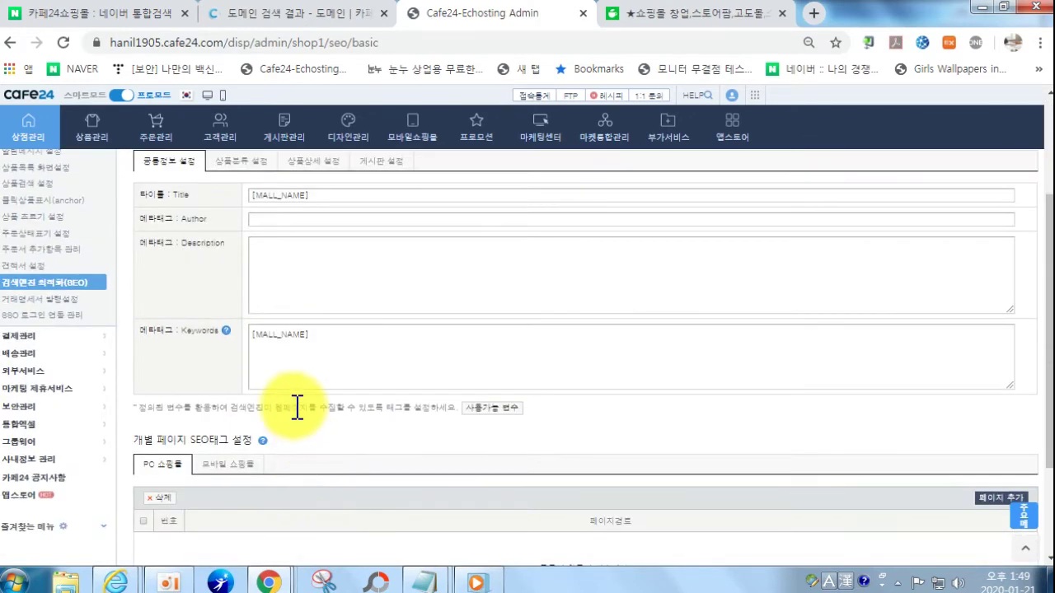
{"action": "scroll", "coordinate": [297, 410], "scroll_direction": "down", "scroll_amount": 2}
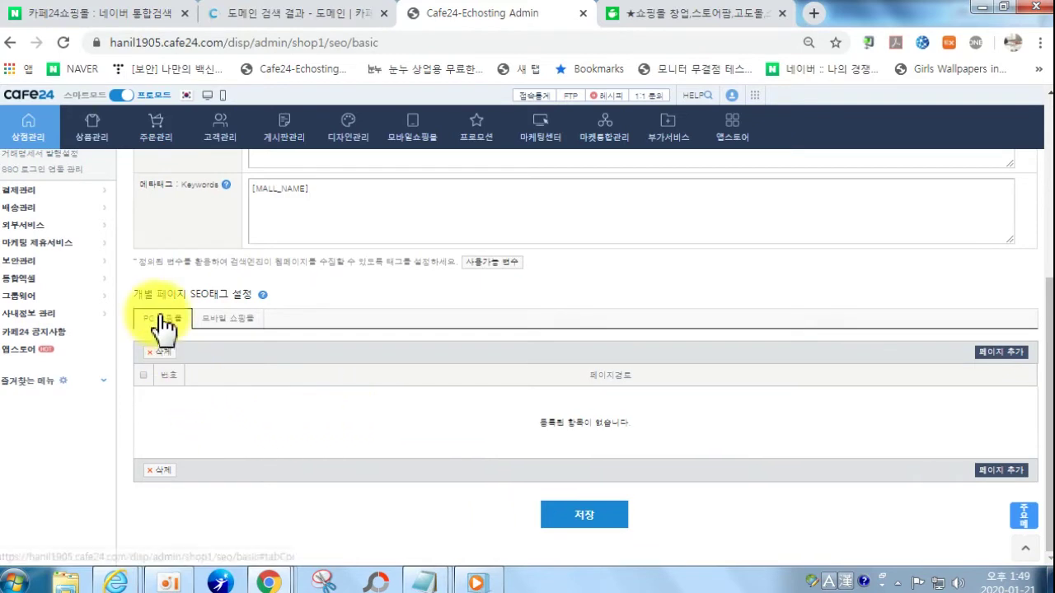
{"action": "left_click", "coordinate": [997, 353]}
{"action": "left_click", "coordinate": [743, 268]}
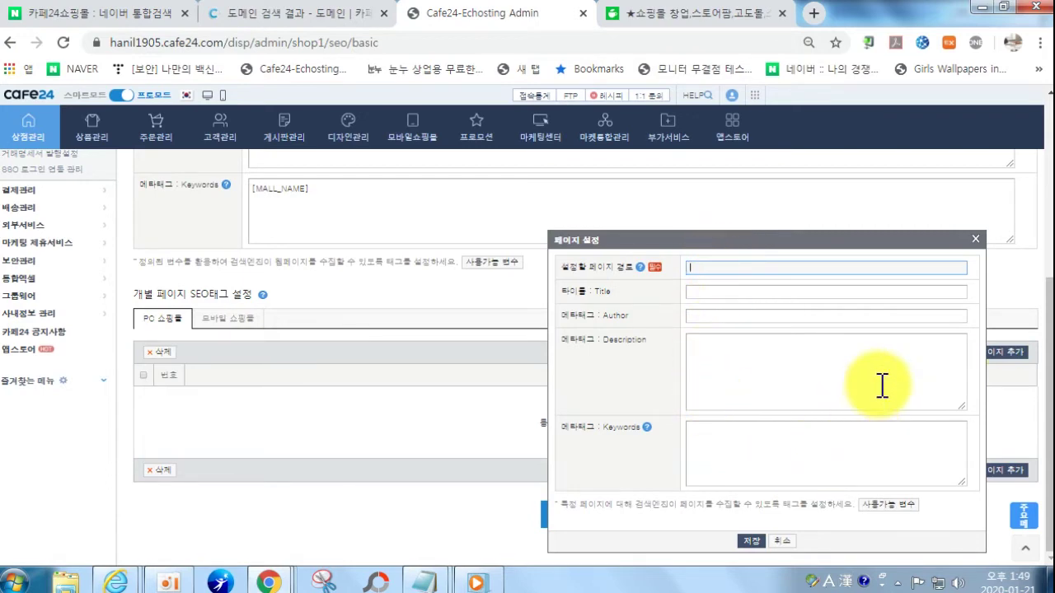
{"action": "left_click", "coordinate": [977, 238]}
{"action": "scroll", "coordinate": [514, 306], "scroll_direction": "up", "scroll_amount": 4}
{"action": "scroll", "coordinate": [231, 404], "scroll_direction": "down", "scroll_amount": 2}
{"action": "scroll", "coordinate": [236, 320], "scroll_direction": "up", "scroll_amount": 1}
{"action": "scroll", "coordinate": [232, 318], "scroll_direction": "up", "scroll_amount": 2}
- Examine the title, author, description and keyword tags for product categories and product details, and open the SEO tags in 게시판 설정
{"action": "left_click", "coordinate": [242, 333]}
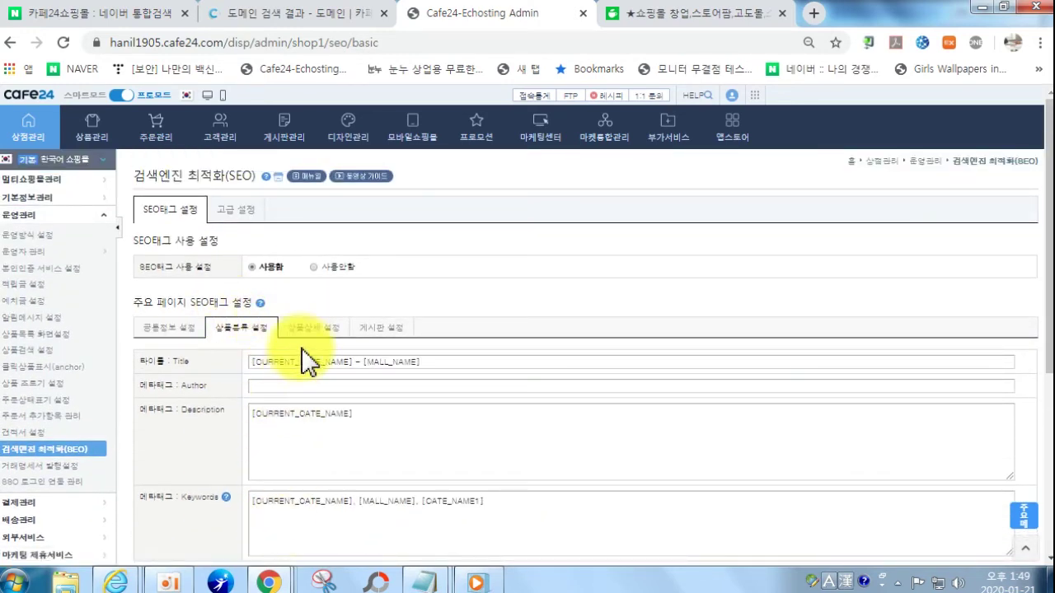
{"action": "left_click", "coordinate": [314, 330]}
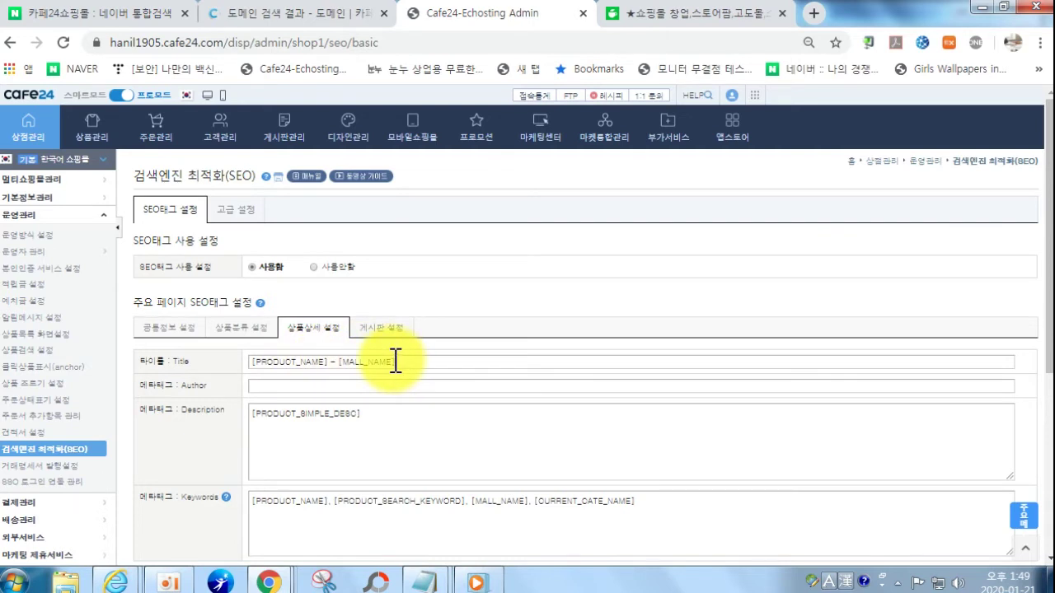
{"action": "left_click_drag", "start_coordinate": [326, 363], "coordinate": [408, 363]}
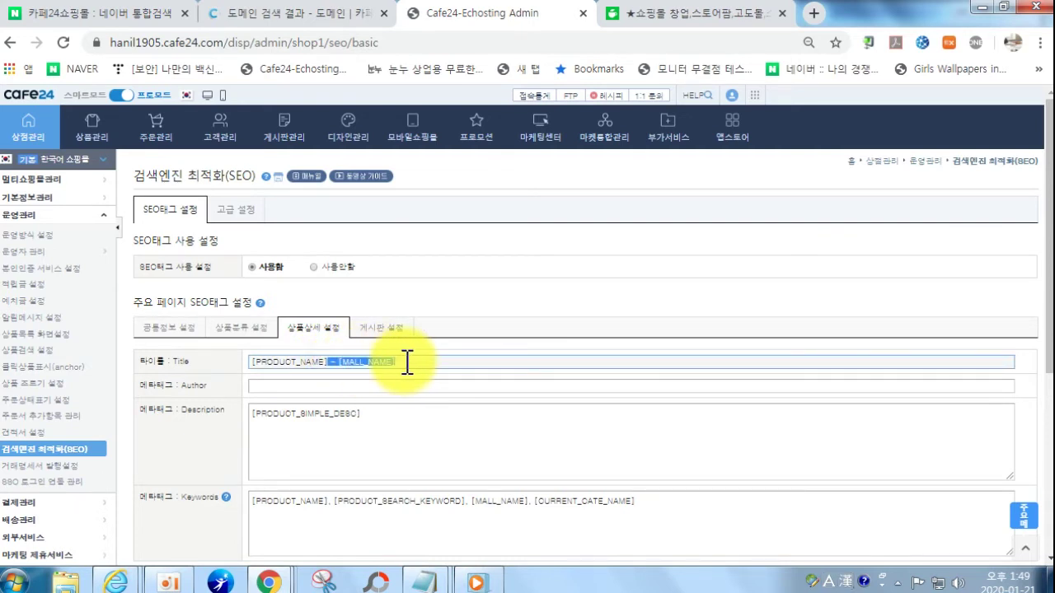
{"action": "left_click", "coordinate": [349, 387]}
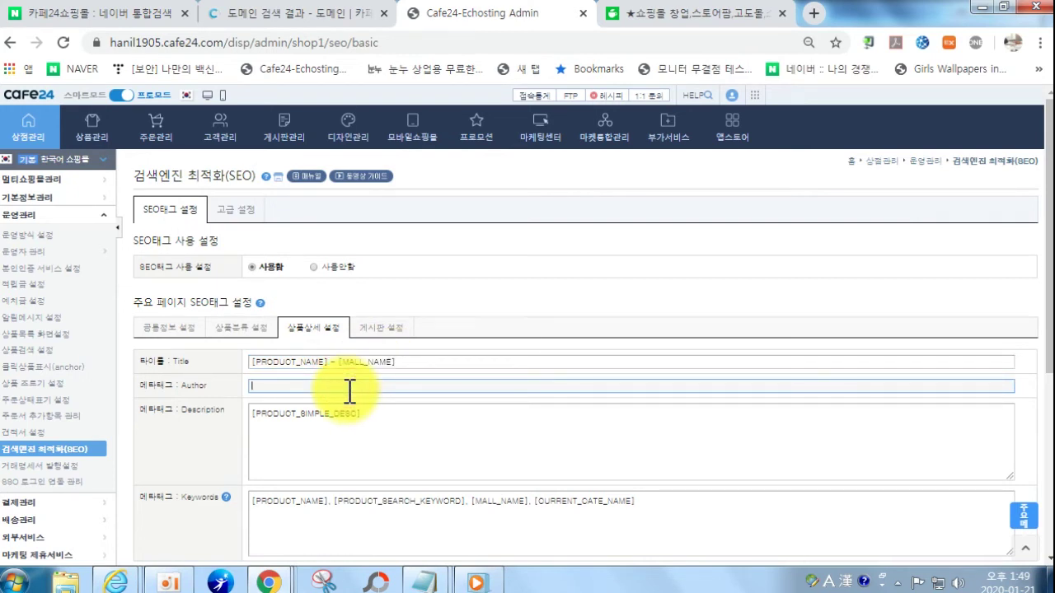
{"action": "left_click", "coordinate": [354, 435]}
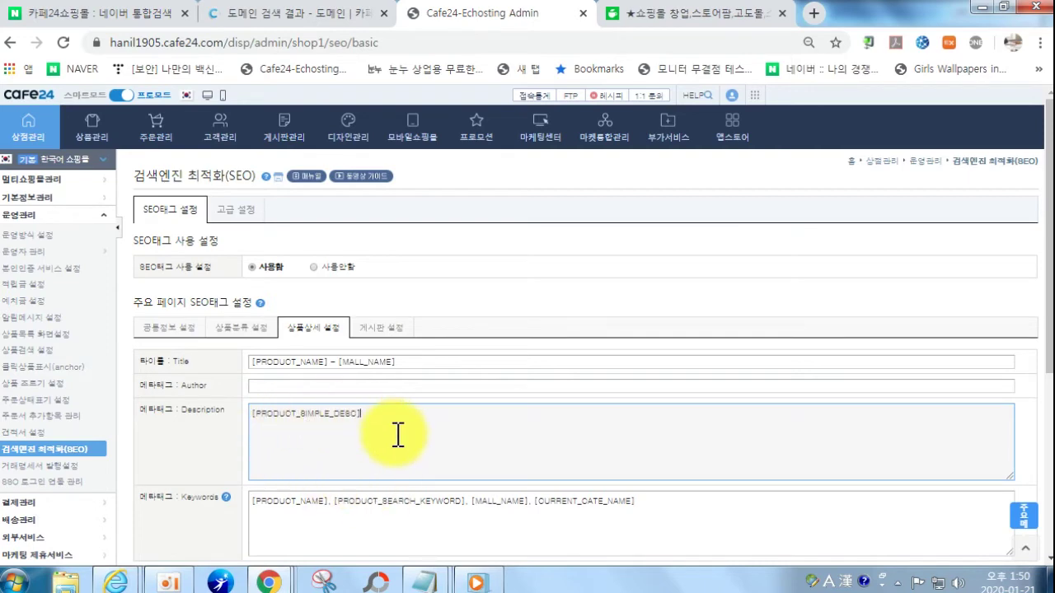
{"action": "scroll", "coordinate": [405, 454], "scroll_direction": "down", "scroll_amount": 2}
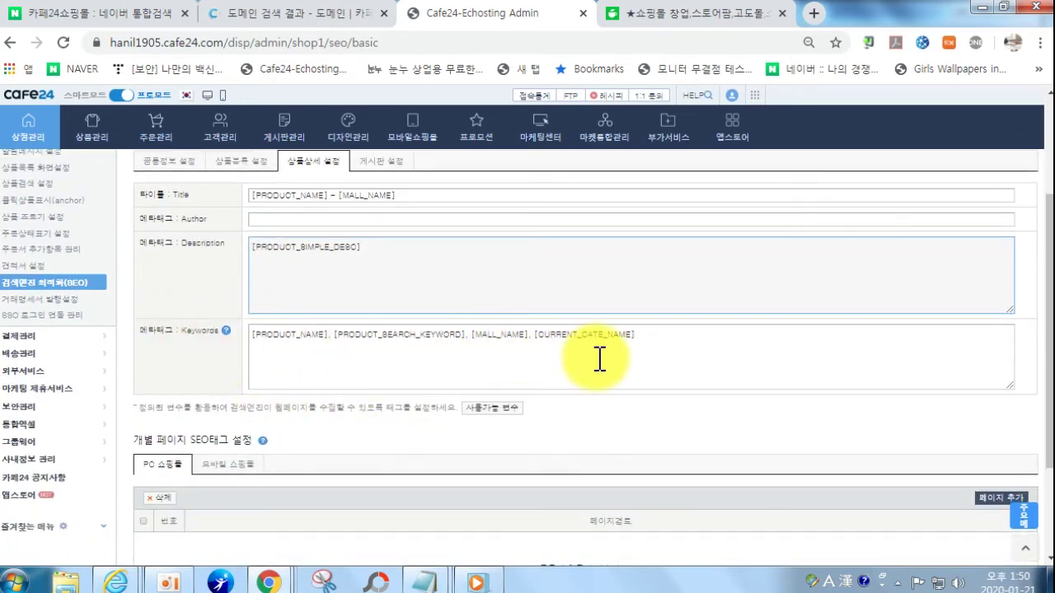
{"action": "scroll", "coordinate": [483, 370], "scroll_direction": "up", "scroll_amount": 2}
{"action": "left_click", "coordinate": [362, 338]}
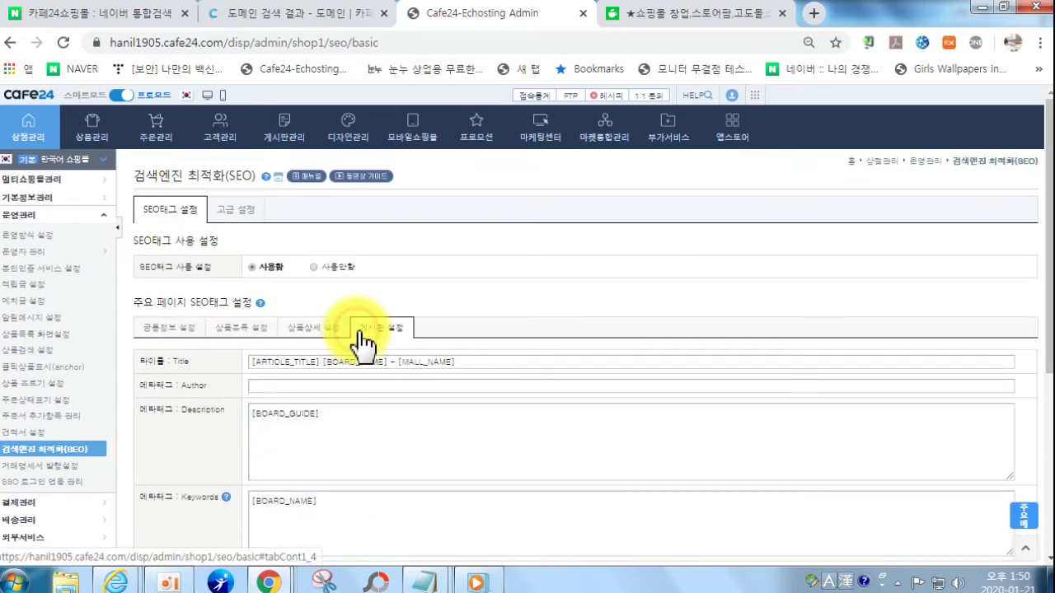
- Review the 상품상세 설정 SEO tags and look over 개별 페이지 SEO태그 설정 for the PC shop
{"action": "left_click", "coordinate": [330, 330]}
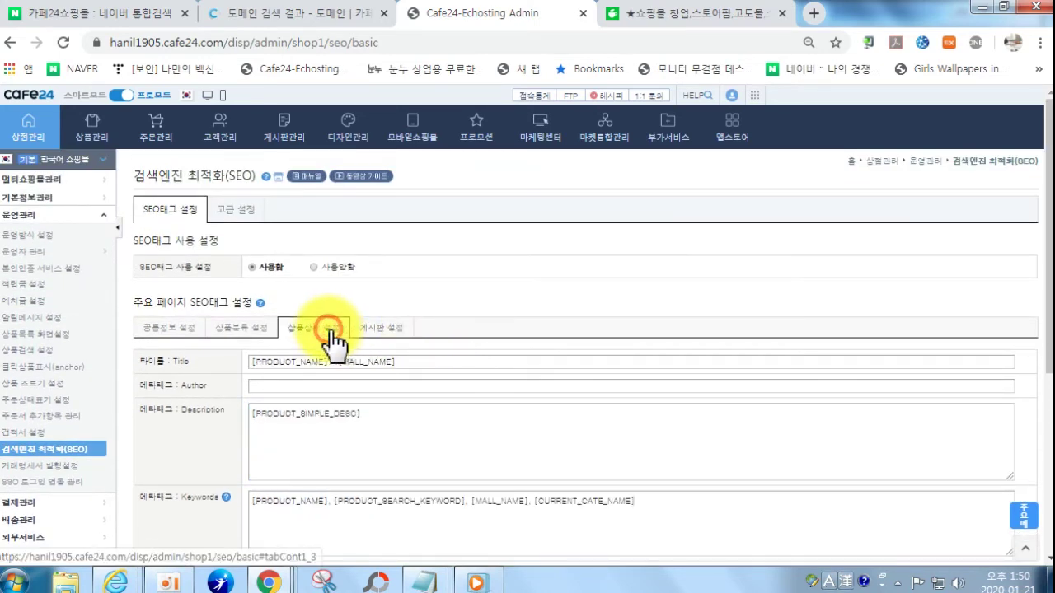
{"action": "scroll", "coordinate": [321, 453], "scroll_direction": "down", "scroll_amount": 4}
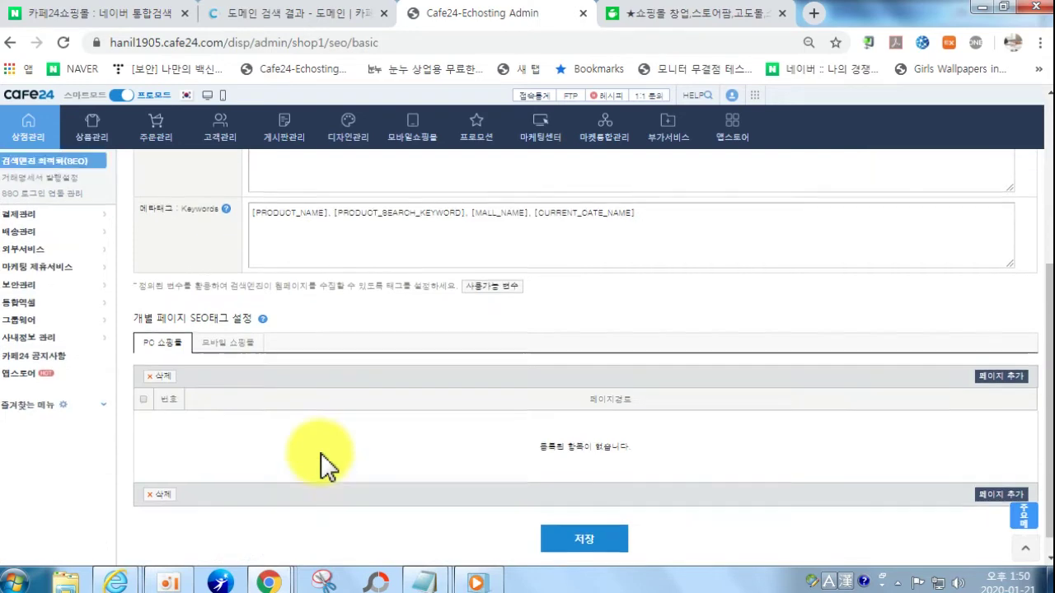
{"action": "scroll", "coordinate": [320, 453], "scroll_direction": "up", "scroll_amount": 4}
- In the SEO 고급 설정, inspect the Head and Body tag source fields and the robots.txt content under 검색로봇 접근제어 설정
{"action": "left_click", "coordinate": [239, 219]}
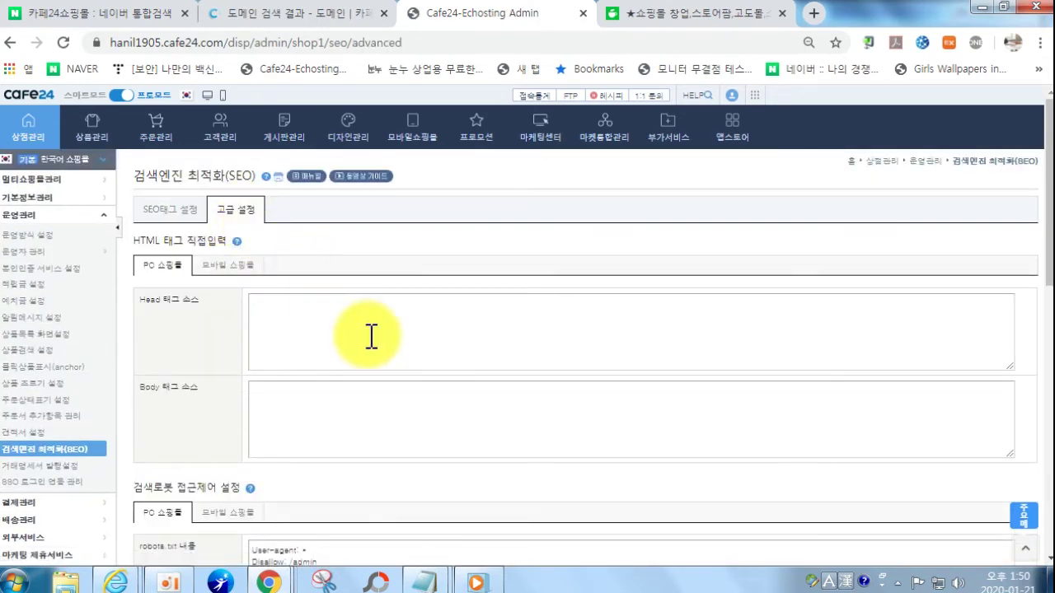
{"action": "left_click", "coordinate": [302, 330]}
{"action": "left_click", "coordinate": [297, 414]}
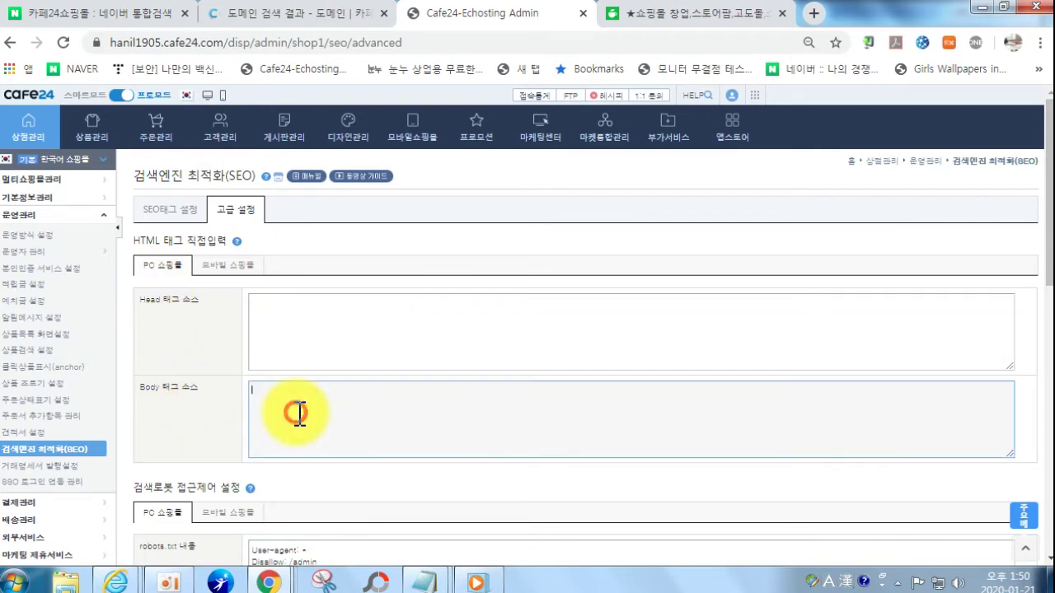
{"action": "scroll", "coordinate": [184, 366], "scroll_direction": "down", "scroll_amount": 2}
{"action": "left_click_drag", "start_coordinate": [165, 320], "coordinate": [235, 313]}
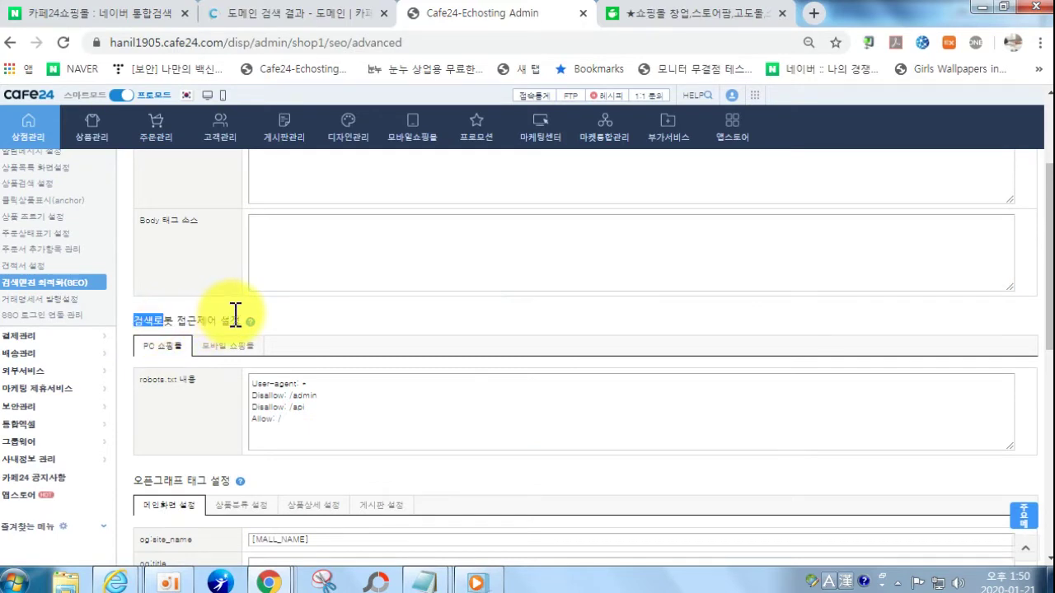
{"action": "left_click", "coordinate": [372, 326]}
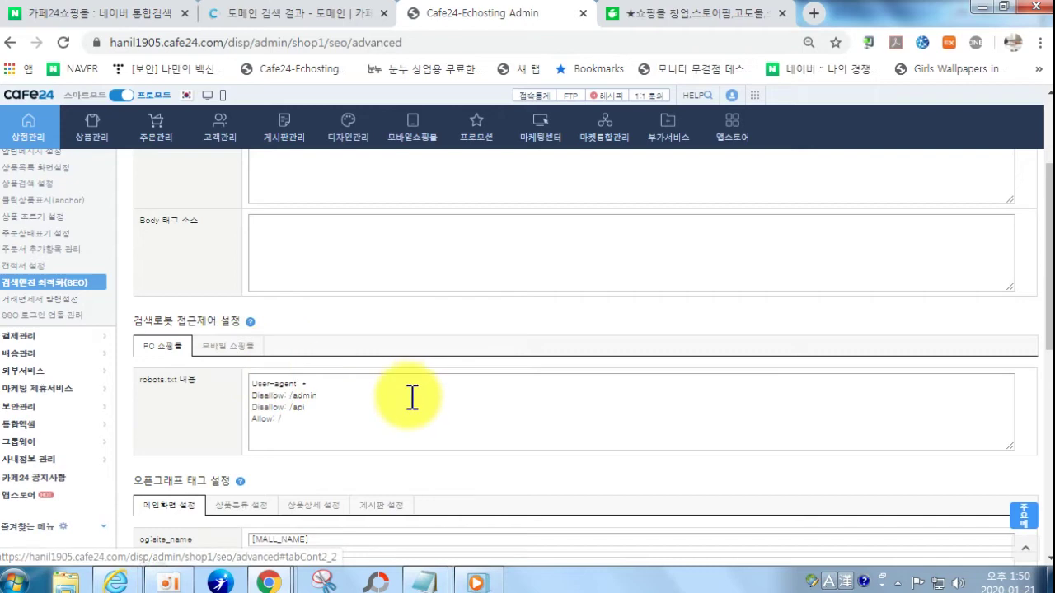
- Read the help on 오픈그래프 태그 설정 and look over the image Alt text, Canonical URL, page connection, sitemap and RSS feed settings
{"action": "scroll", "coordinate": [412, 397], "scroll_direction": "down", "scroll_amount": 2}
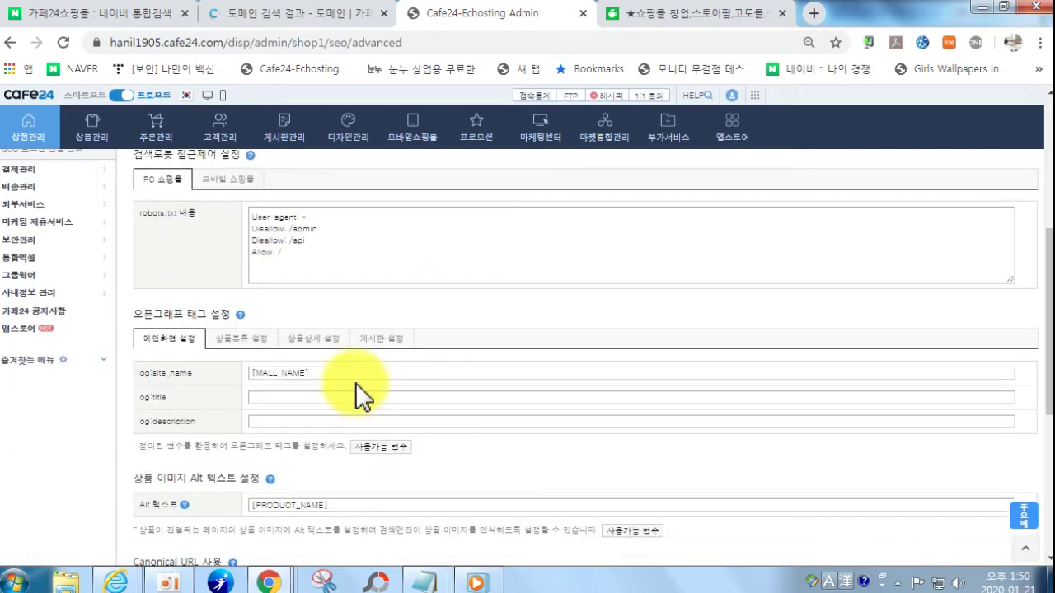
{"action": "left_click", "coordinate": [240, 316]}
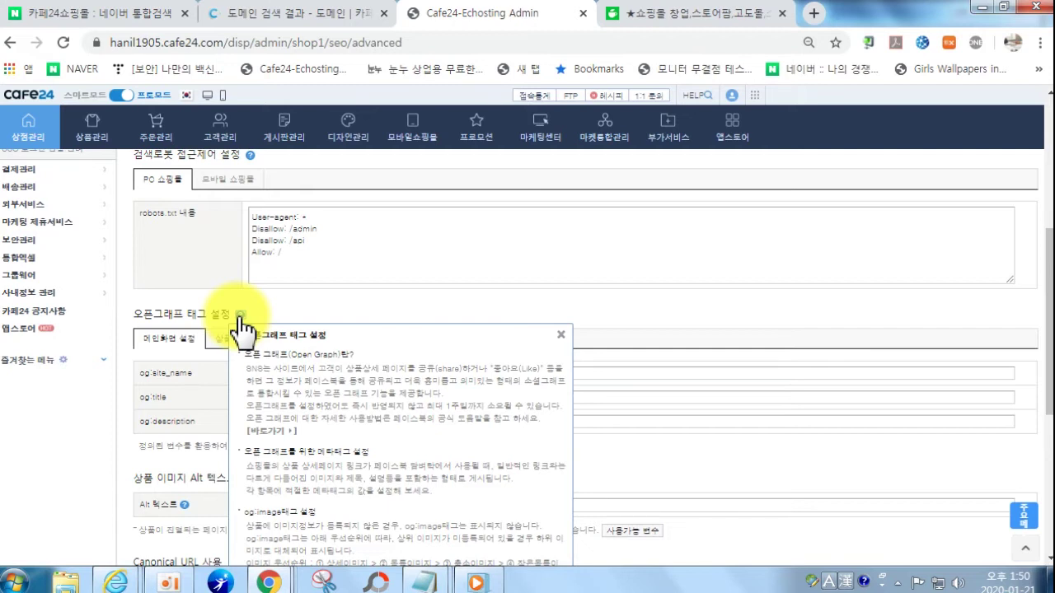
{"action": "left_click", "coordinate": [561, 334]}
{"action": "scroll", "coordinate": [468, 405], "scroll_direction": "down", "scroll_amount": 2}
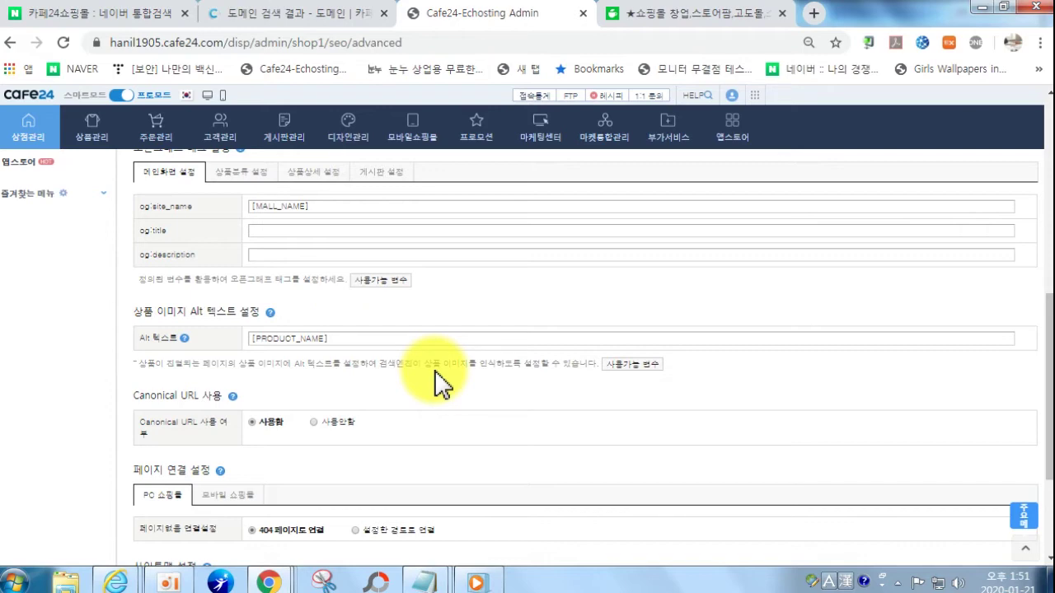
{"action": "scroll", "coordinate": [423, 396], "scroll_direction": "down", "scroll_amount": 2}
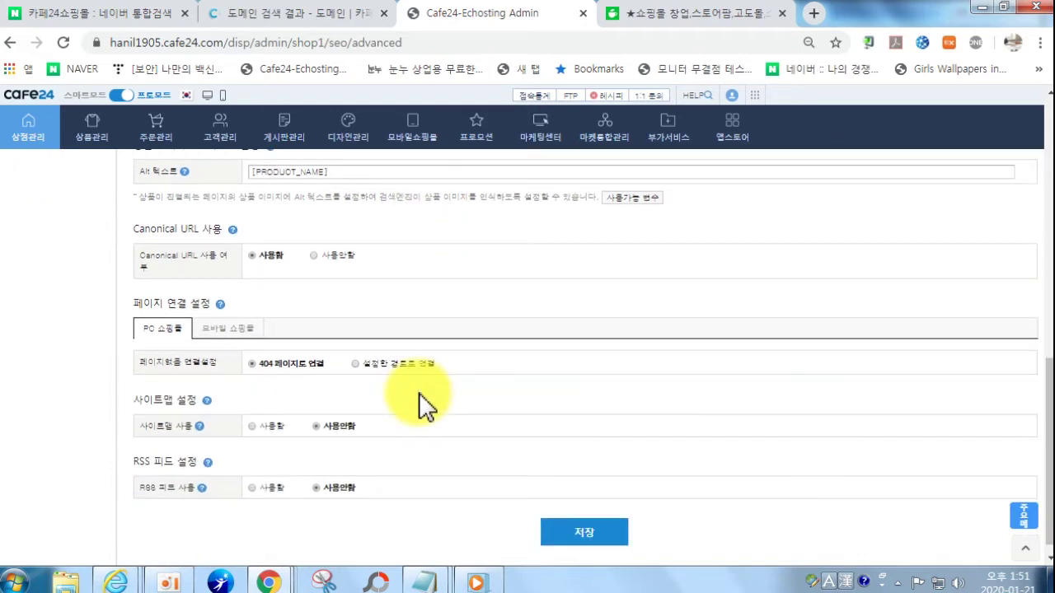
{"action": "scroll", "coordinate": [198, 441], "scroll_direction": "up", "scroll_amount": 10}
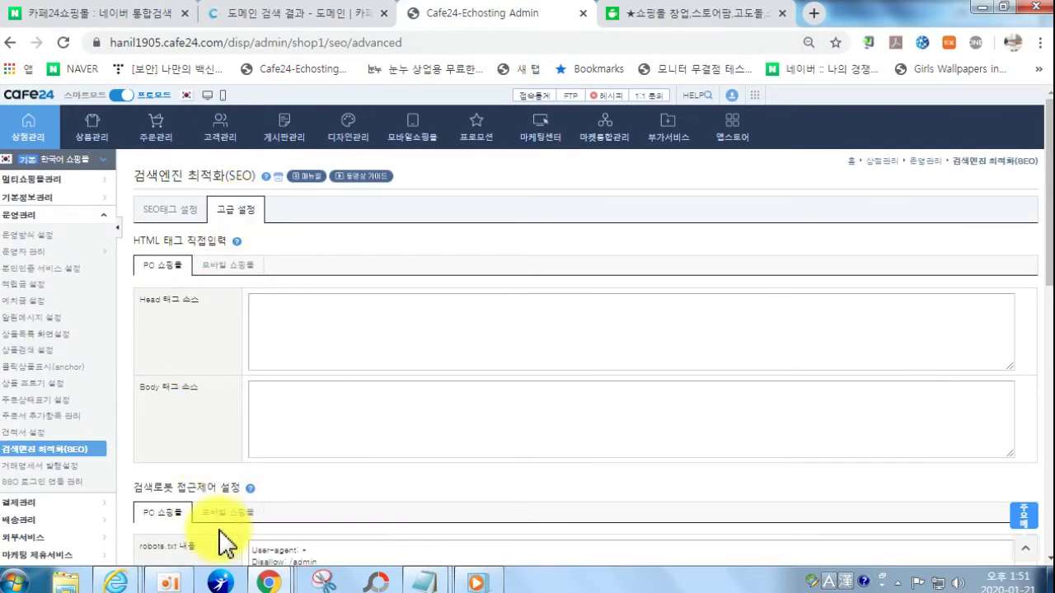
- Examine the Open Graph site name, title and description tags for product categories and product details
{"action": "scroll", "coordinate": [228, 531], "scroll_direction": "down", "scroll_amount": 3}
{"action": "left_click", "coordinate": [262, 425]}
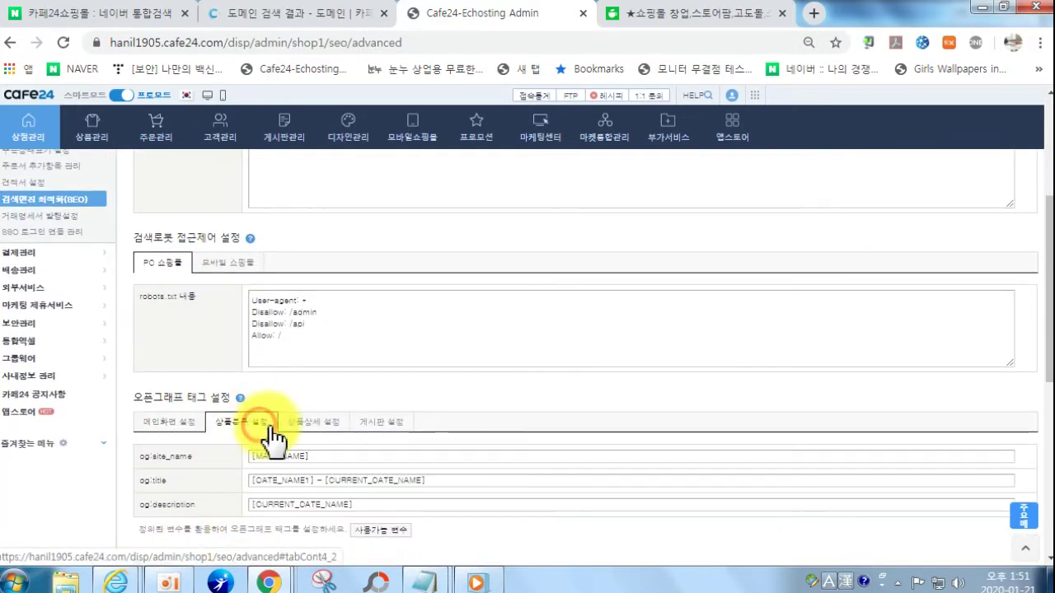
{"action": "left_click", "coordinate": [336, 423]}
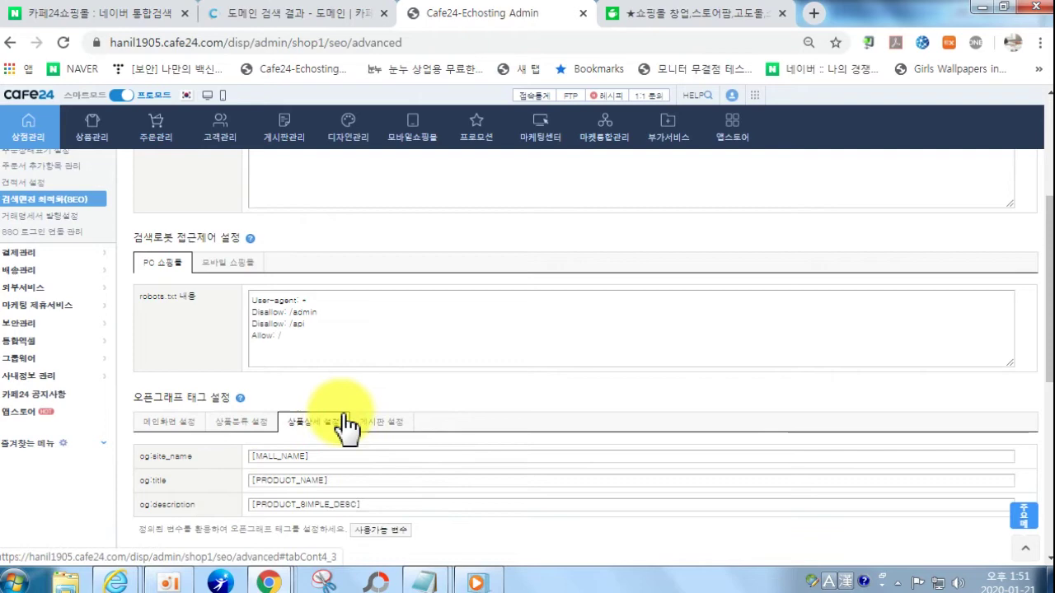
{"action": "scroll", "coordinate": [403, 422], "scroll_direction": "down", "scroll_amount": 2}
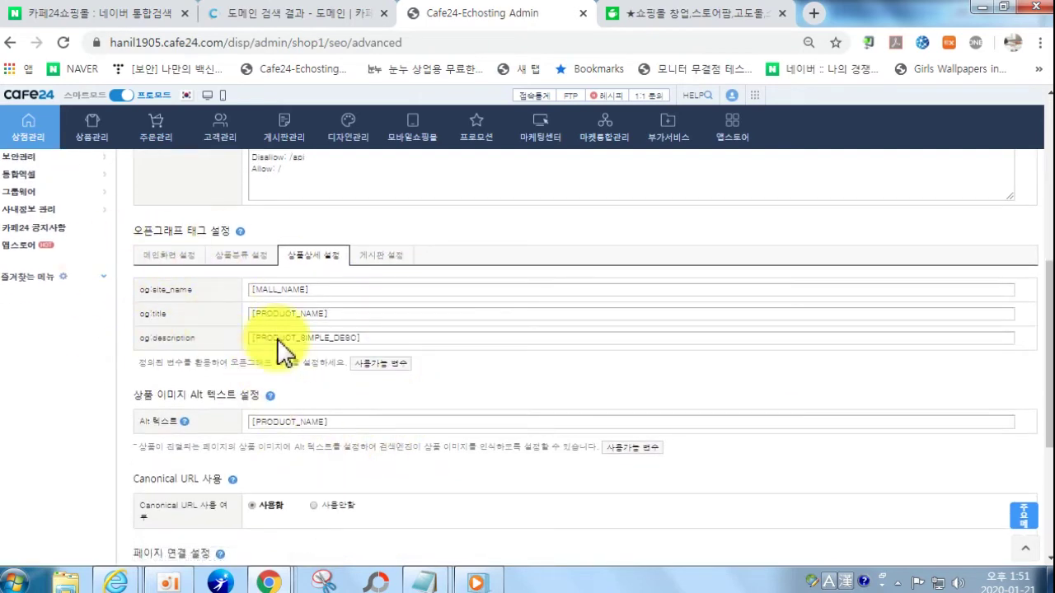
{"action": "scroll", "coordinate": [318, 329], "scroll_direction": "up", "scroll_amount": 1}
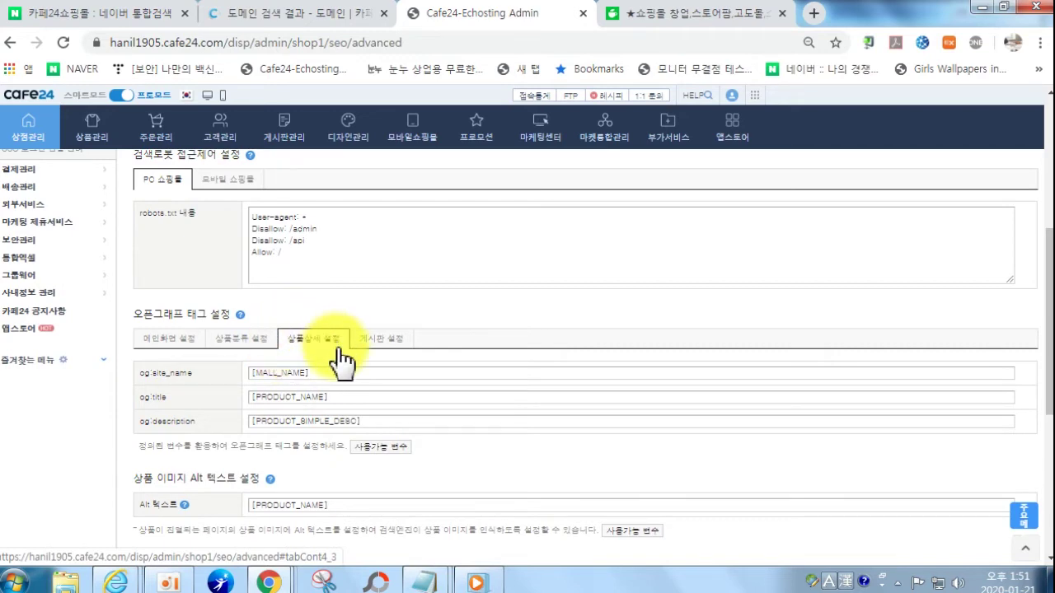
{"action": "scroll", "coordinate": [330, 354], "scroll_direction": "up", "scroll_amount": 5}
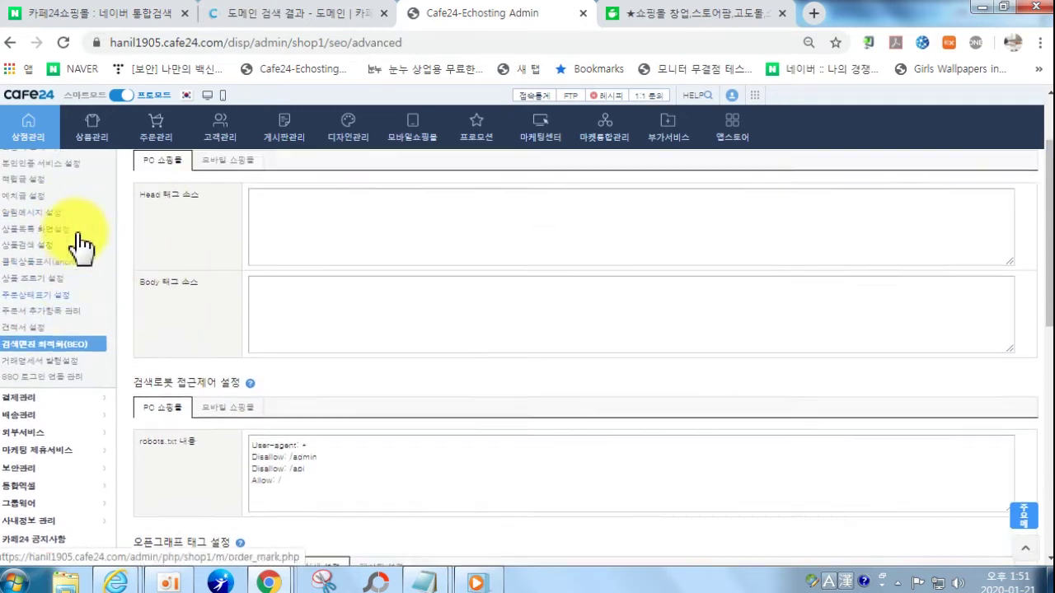
{"action": "scroll", "coordinate": [271, 494], "scroll_direction": "down", "scroll_amount": 3}
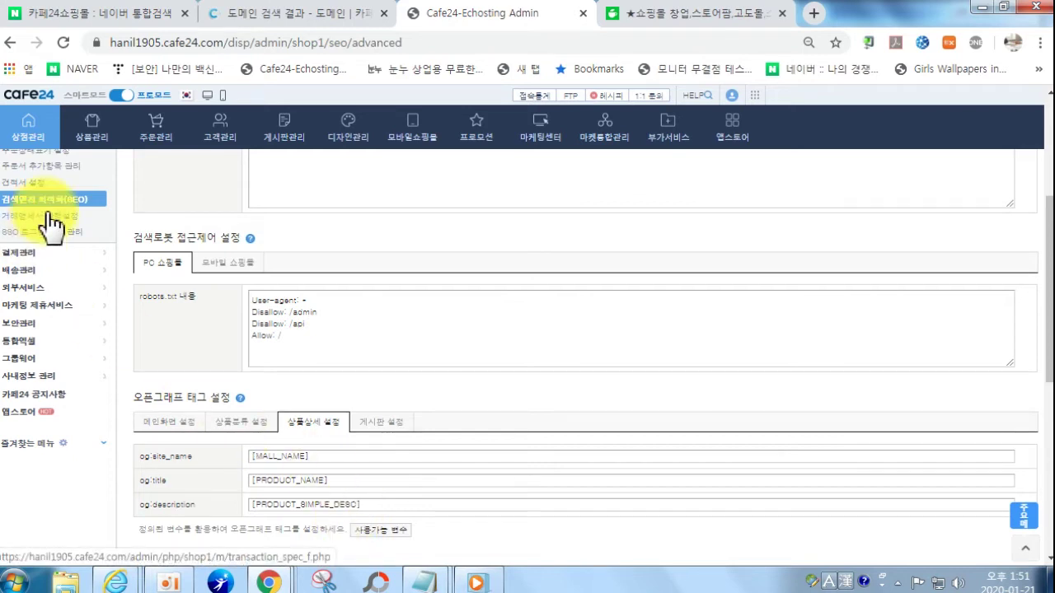
- Open the 이브닝 드레스 미니 드레스 product from the 상품 목록 for editing and view its SEO설정 section
{"action": "left_click", "coordinate": [80, 134]}
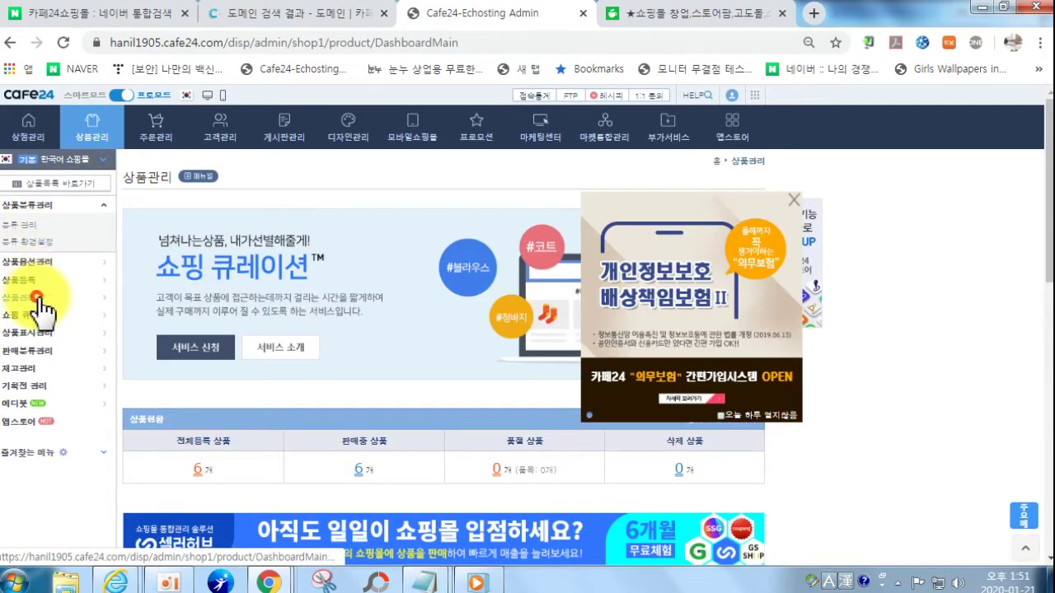
{"action": "left_click", "coordinate": [37, 297]}
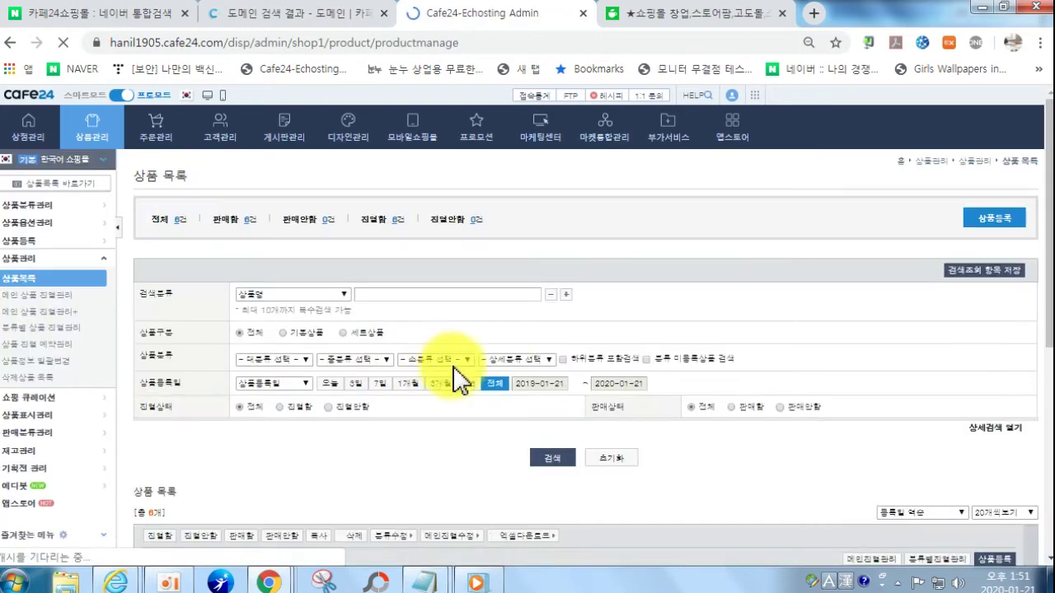
{"action": "scroll", "coordinate": [278, 377], "scroll_direction": "down", "scroll_amount": 3}
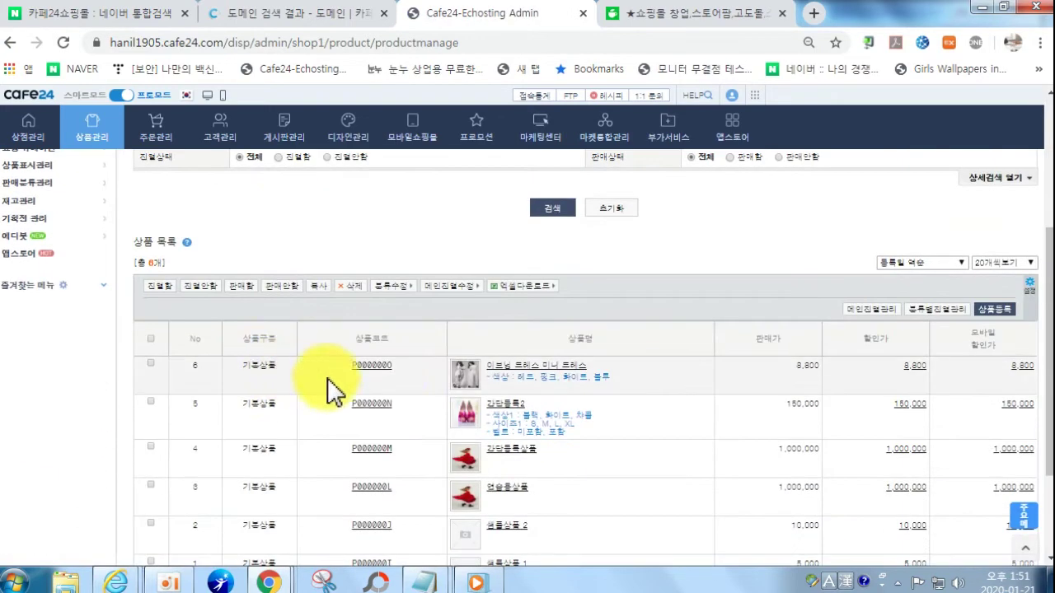
{"action": "left_click", "coordinate": [559, 369]}
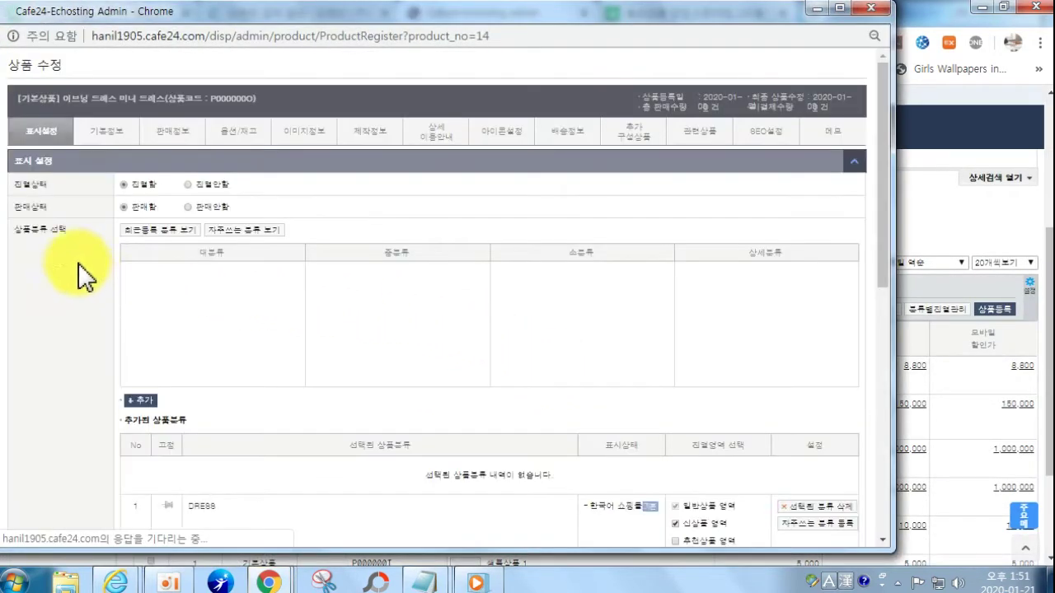
{"action": "left_click", "coordinate": [750, 139]}
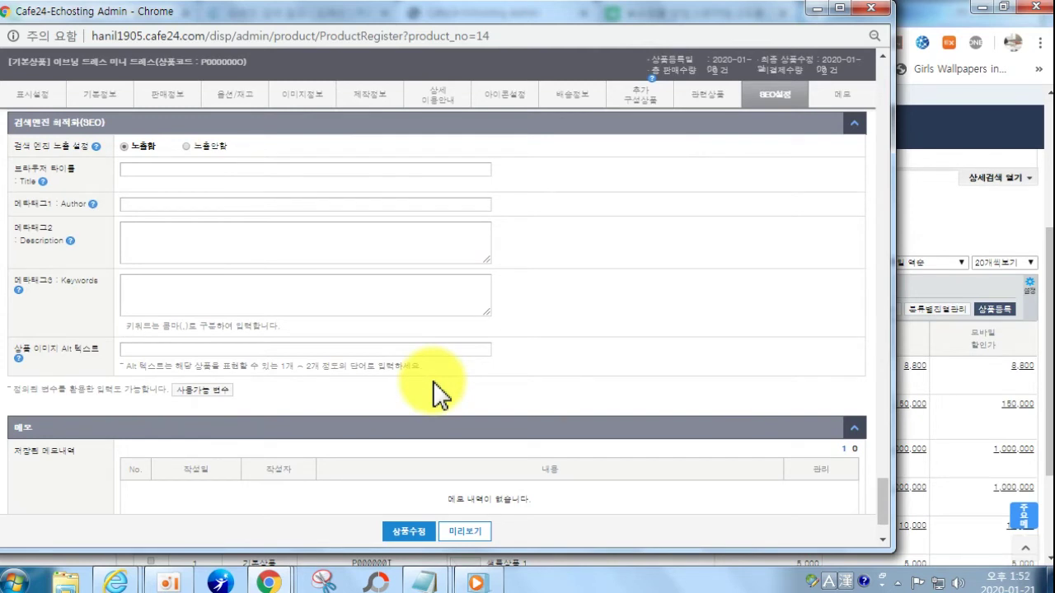
- Browse the product's 옵션/재고, 이미지정보 and 판매정보 sections in the 상품 수정 form
{"action": "scroll", "coordinate": [441, 394], "scroll_direction": "up", "scroll_amount": 15}
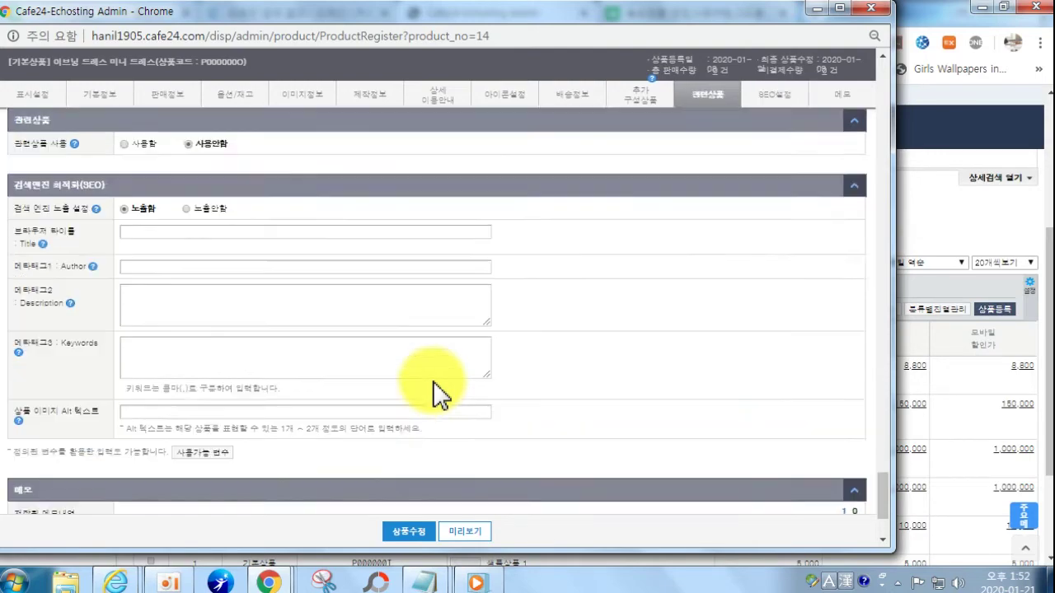
{"action": "scroll", "coordinate": [437, 394], "scroll_direction": "up", "scroll_amount": 15}
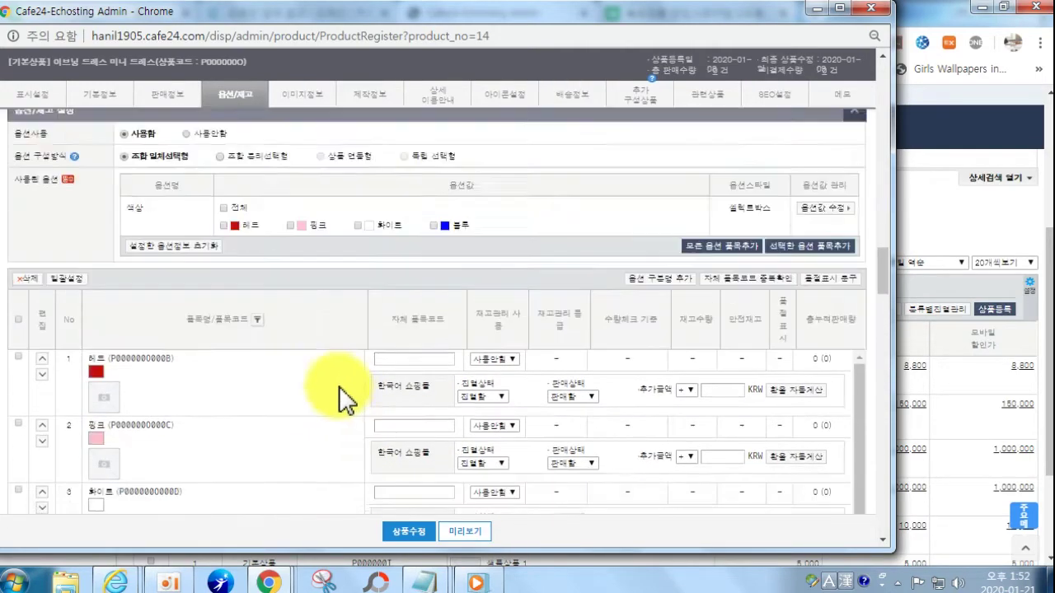
{"action": "scroll", "coordinate": [536, 419], "scroll_direction": "down", "scroll_amount": 12}
{"action": "scroll", "coordinate": [534, 408], "scroll_direction": "down", "scroll_amount": 15}
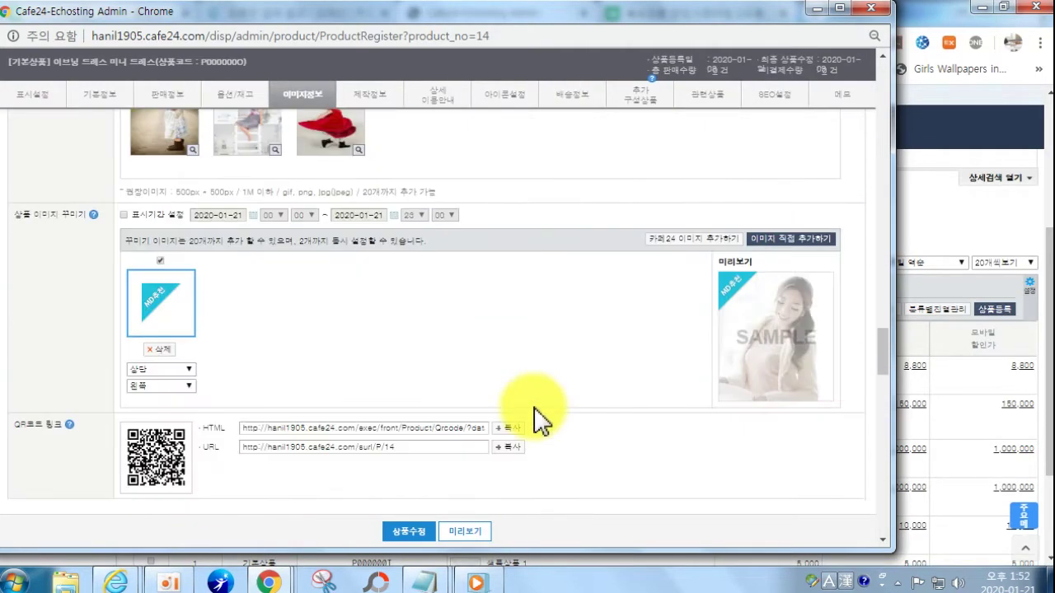
{"action": "scroll", "coordinate": [525, 417], "scroll_direction": "up", "scroll_amount": 5}
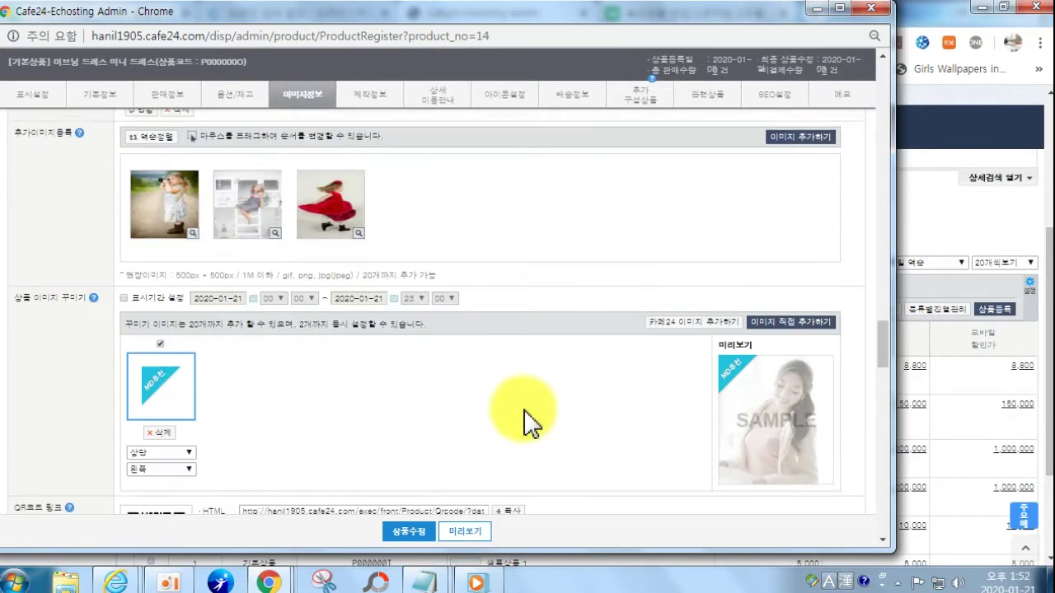
{"action": "scroll", "coordinate": [370, 412], "scroll_direction": "up", "scroll_amount": 10}
{"action": "scroll", "coordinate": [365, 398], "scroll_direction": "up", "scroll_amount": 3}
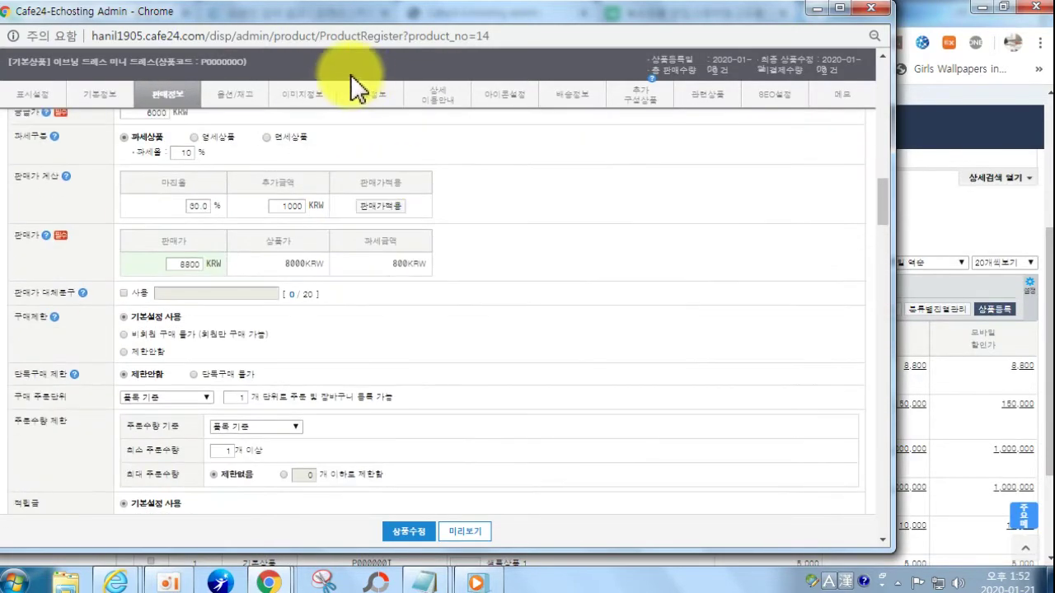
- Look over the product's 이미지정보, icon and shipping settings, and return to the descriptions in 기본정보
{"action": "left_click", "coordinate": [319, 97]}
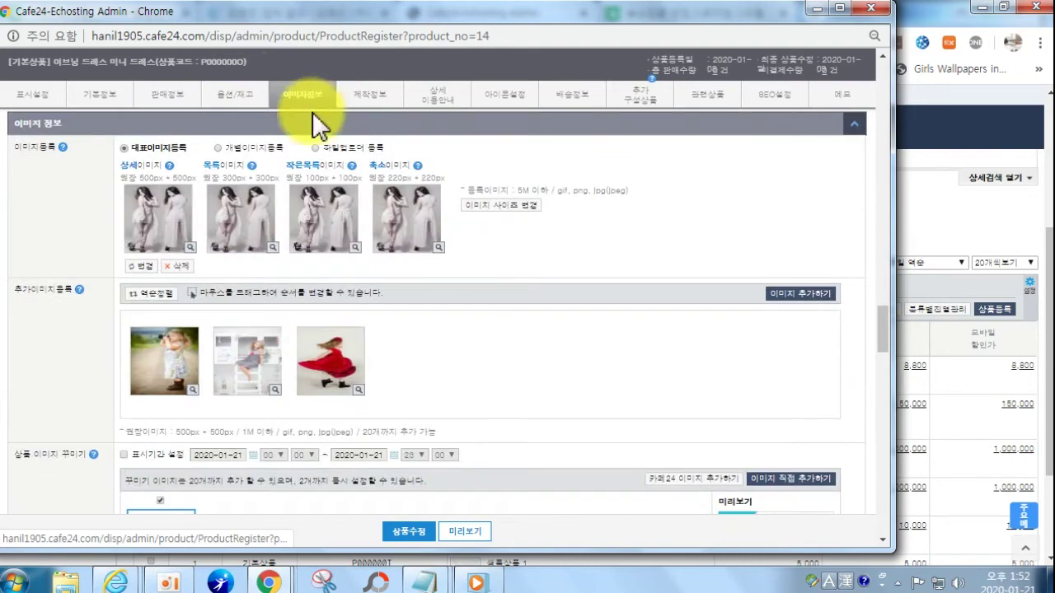
{"action": "scroll", "coordinate": [330, 288], "scroll_direction": "down", "scroll_amount": 6}
{"action": "scroll", "coordinate": [309, 323], "scroll_direction": "down", "scroll_amount": 5}
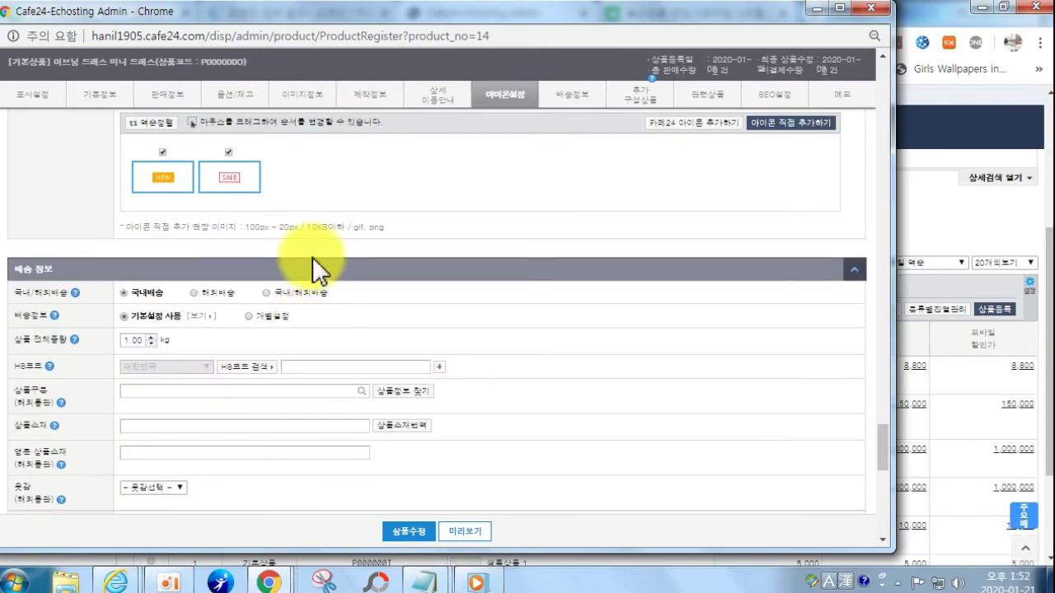
{"action": "scroll", "coordinate": [314, 262], "scroll_direction": "up", "scroll_amount": 10}
{"action": "scroll", "coordinate": [328, 289], "scroll_direction": "up", "scroll_amount": 12}
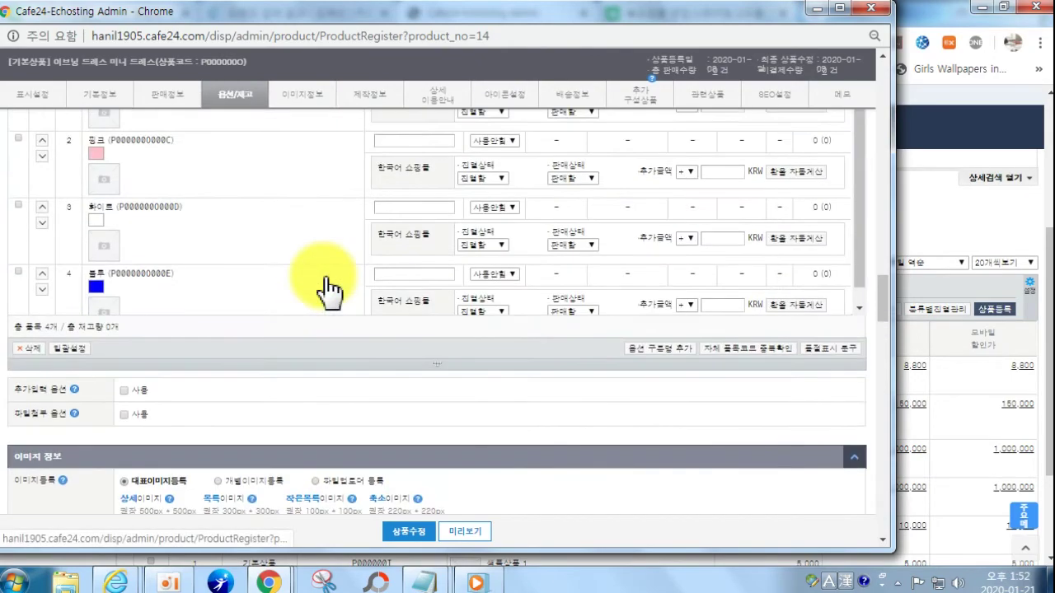
{"action": "scroll", "coordinate": [324, 278], "scroll_direction": "up", "scroll_amount": 5}
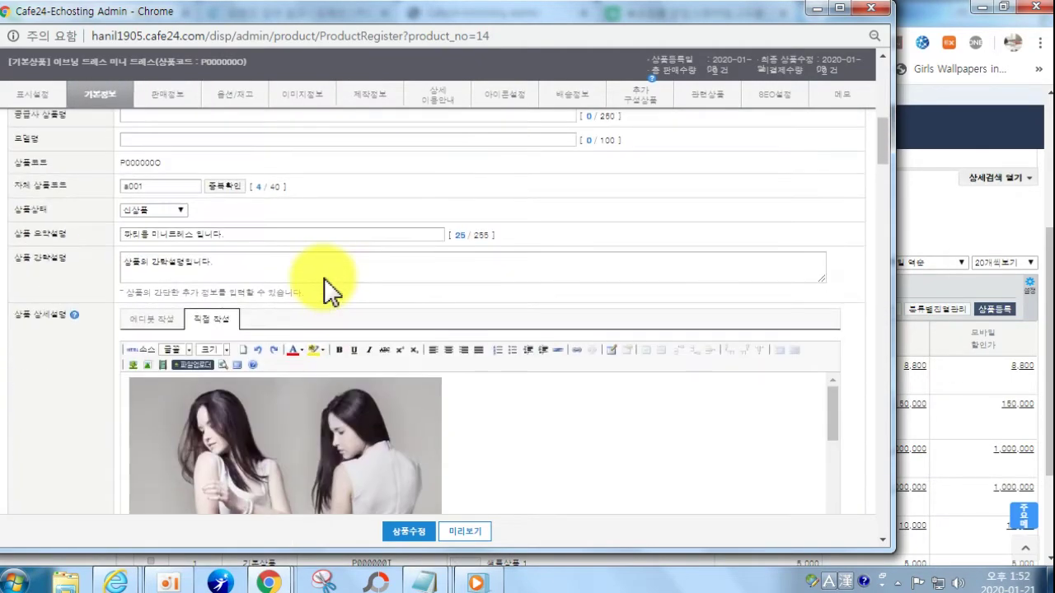
- Select the dress photo in the 상품 상세설명 editor and try the editor function beside 파일업로더 on it
{"action": "left_click", "coordinate": [505, 435]}
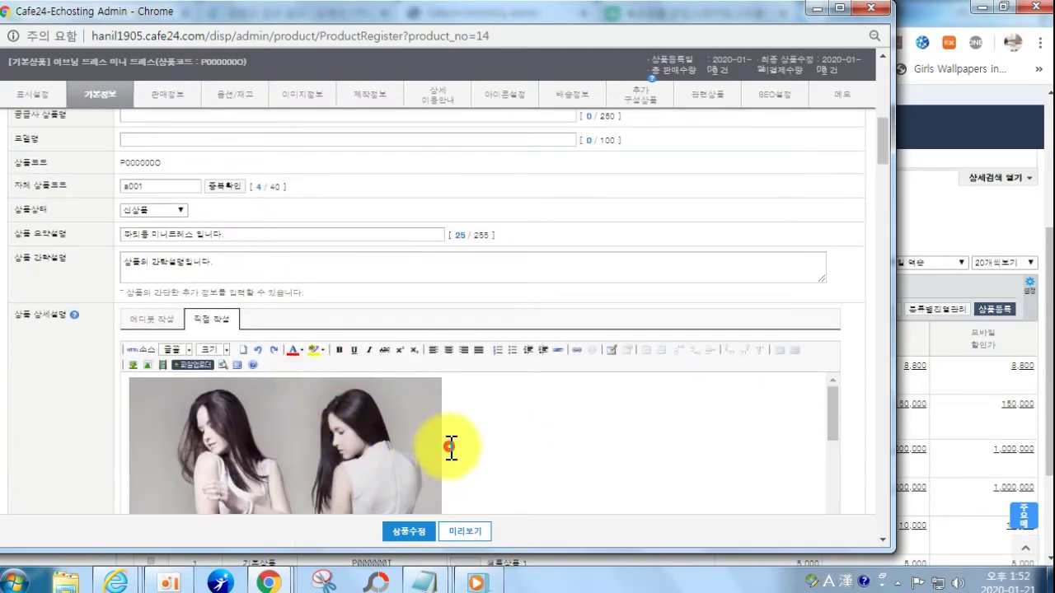
{"action": "left_click_drag", "start_coordinate": [439, 436], "coordinate": [266, 433]}
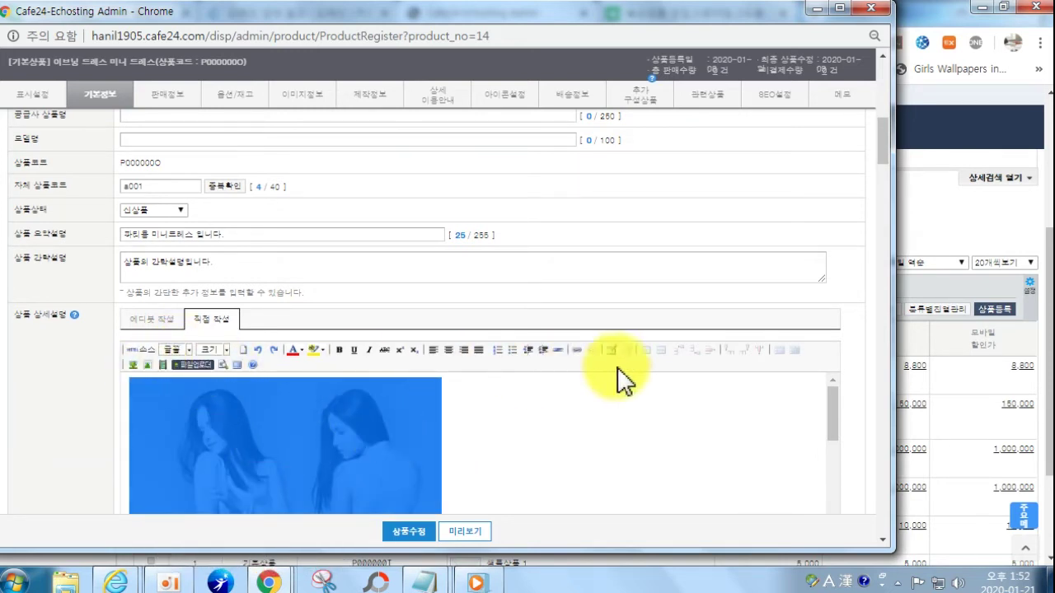
{"action": "scroll", "coordinate": [214, 410], "scroll_direction": "down", "scroll_amount": 2}
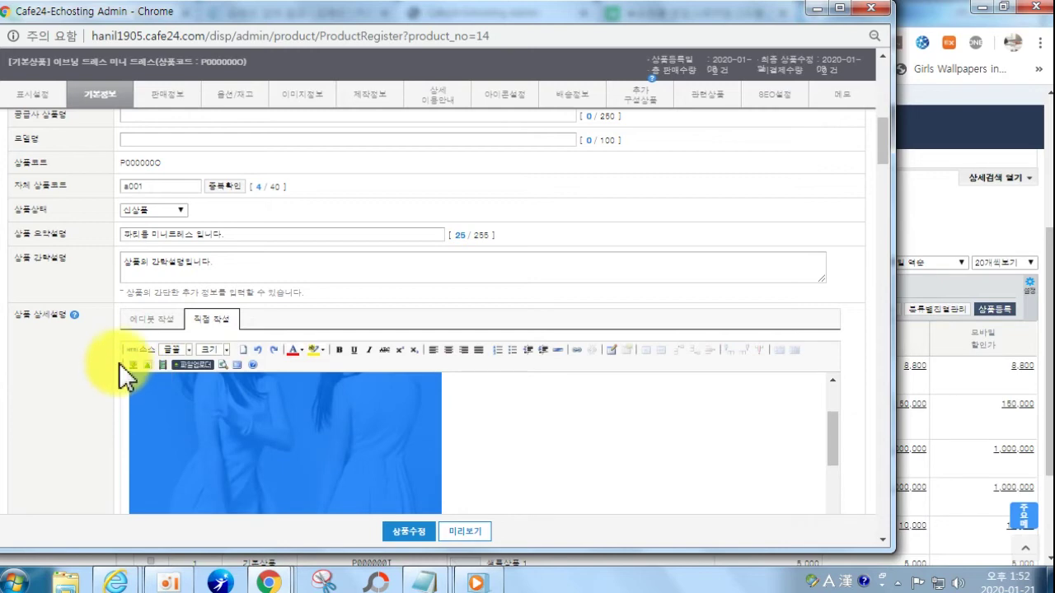
{"action": "left_click", "coordinate": [223, 365]}
{"action": "left_click", "coordinate": [644, 20]}
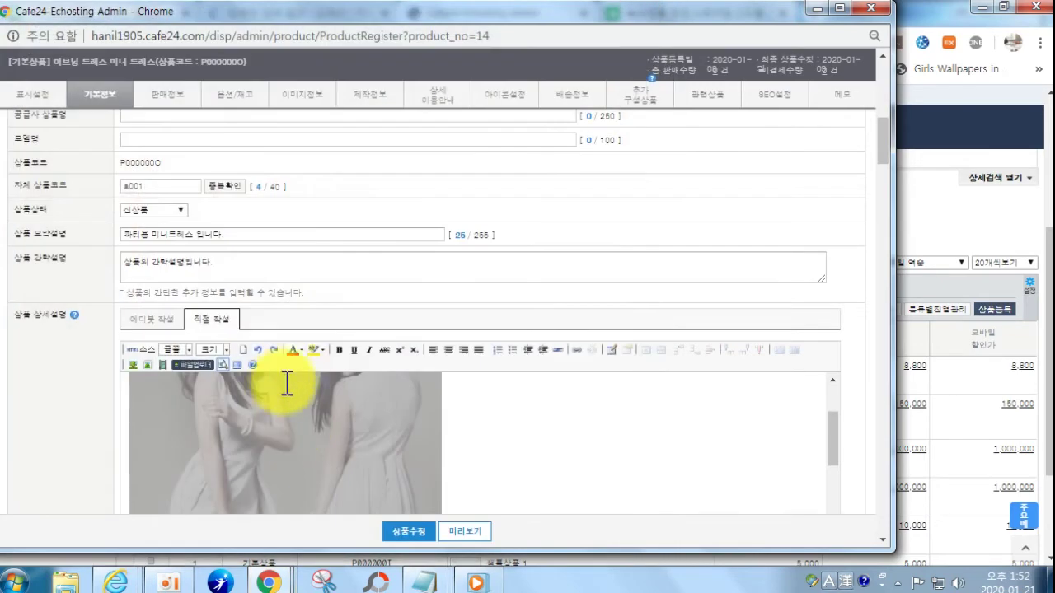
{"action": "left_click", "coordinate": [236, 365]}
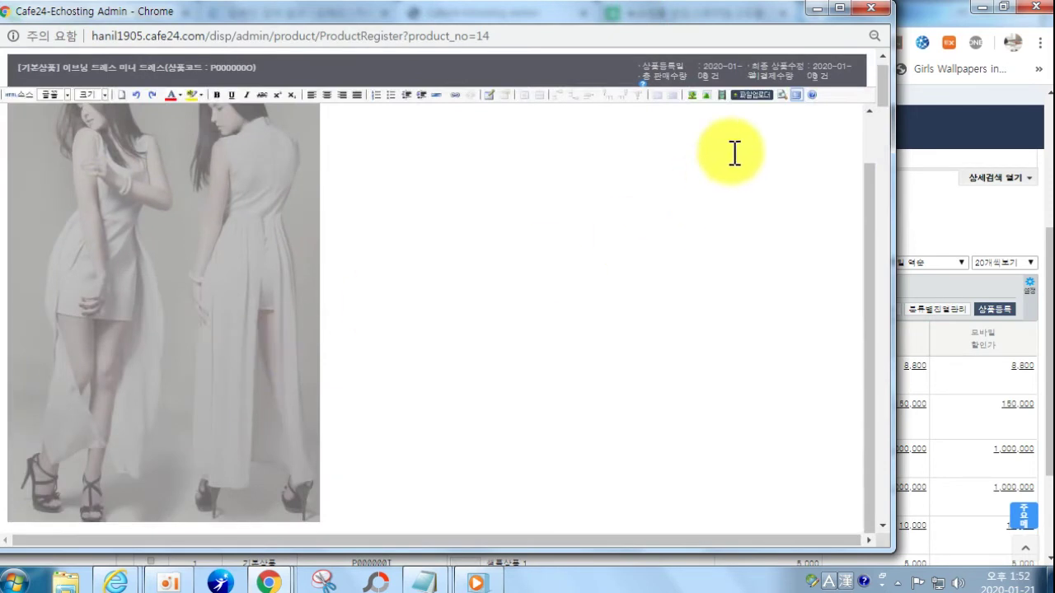
{"action": "scroll", "coordinate": [494, 190], "scroll_direction": "up", "scroll_amount": 1}
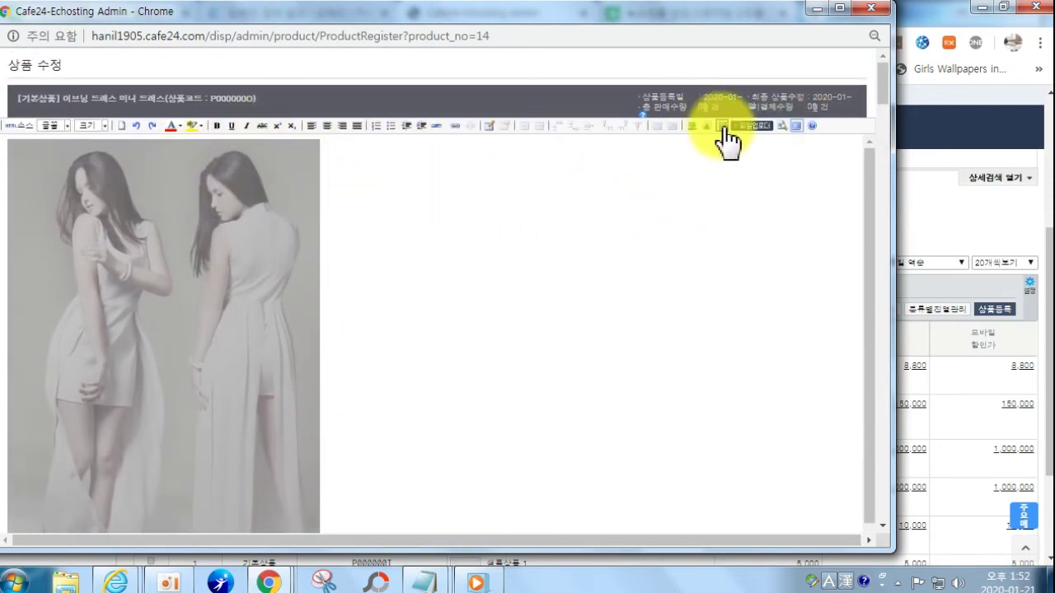
{"action": "left_click", "coordinate": [293, 230]}
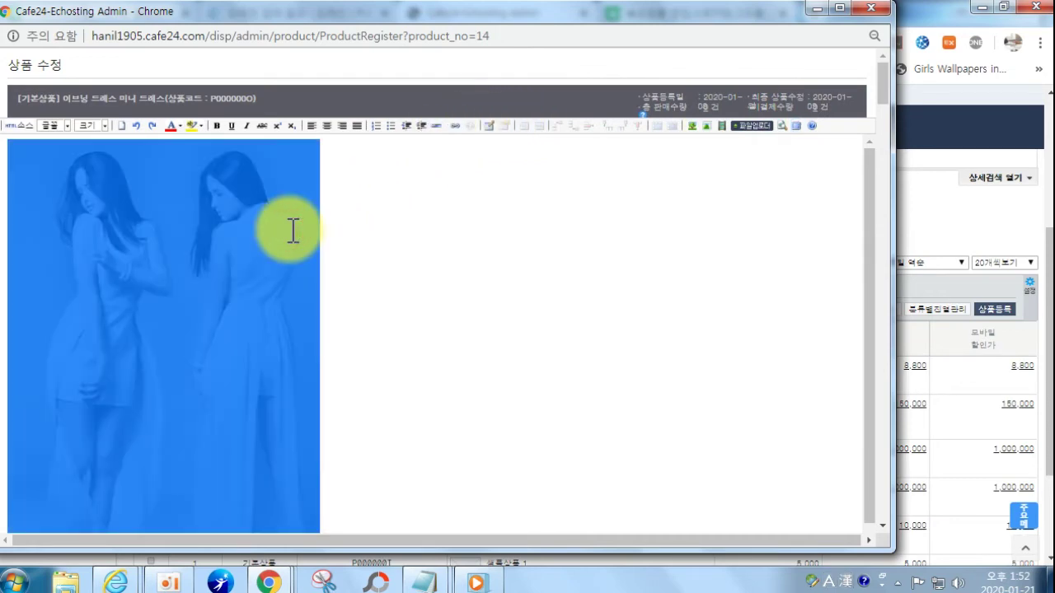
{"action": "left_click", "coordinate": [871, 8]}
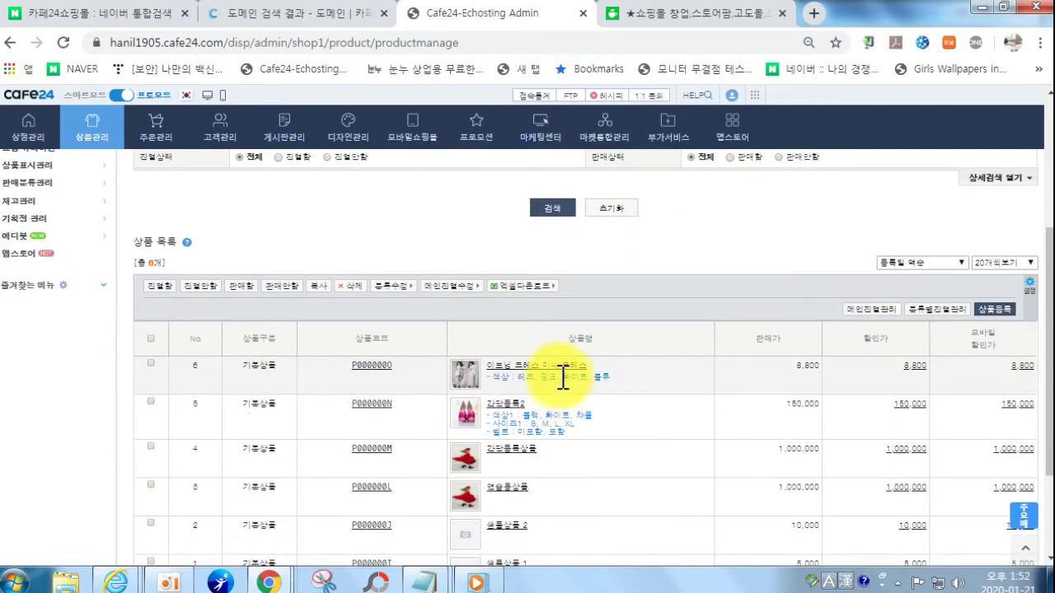
- Reopen the 이브닝 드레스 미니 드레스 product for editing and go to the dress photo in its 상품 상세설명 editor
{"action": "left_click", "coordinate": [551, 366]}
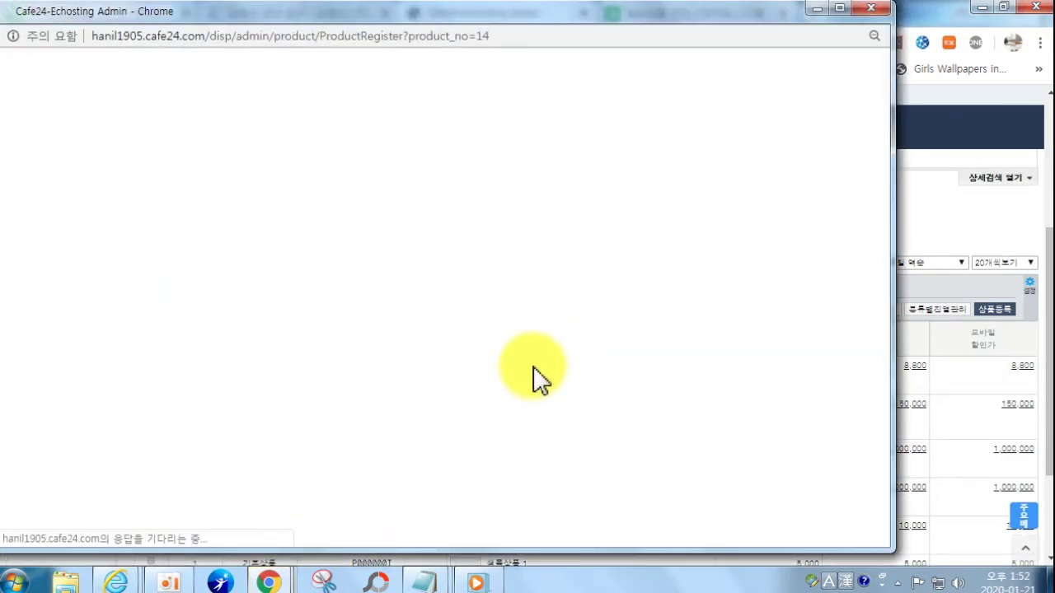
{"action": "left_click", "coordinate": [306, 129]}
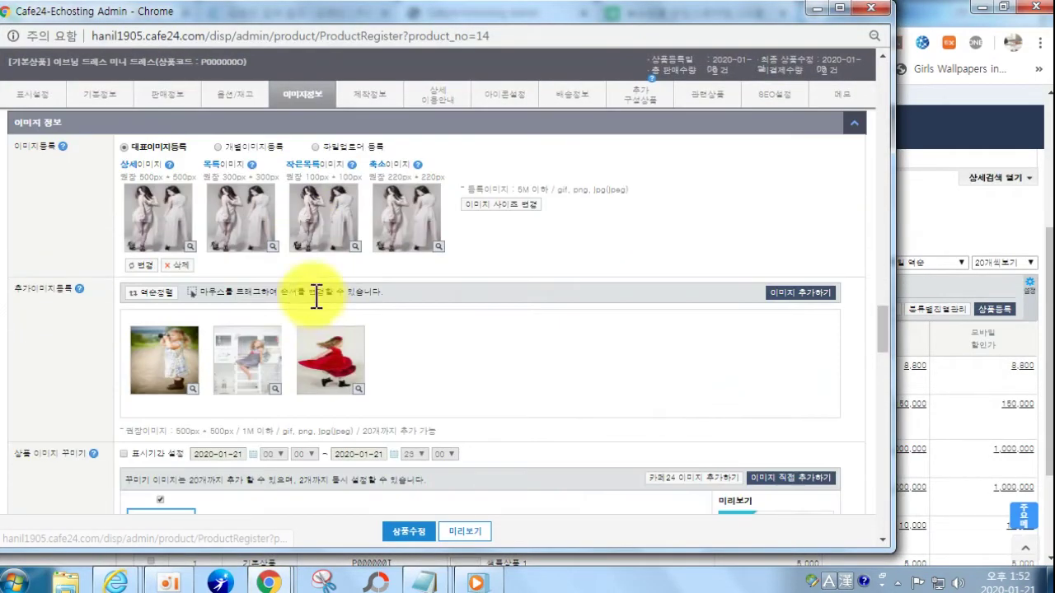
{"action": "scroll", "coordinate": [326, 314], "scroll_direction": "up", "scroll_amount": 15}
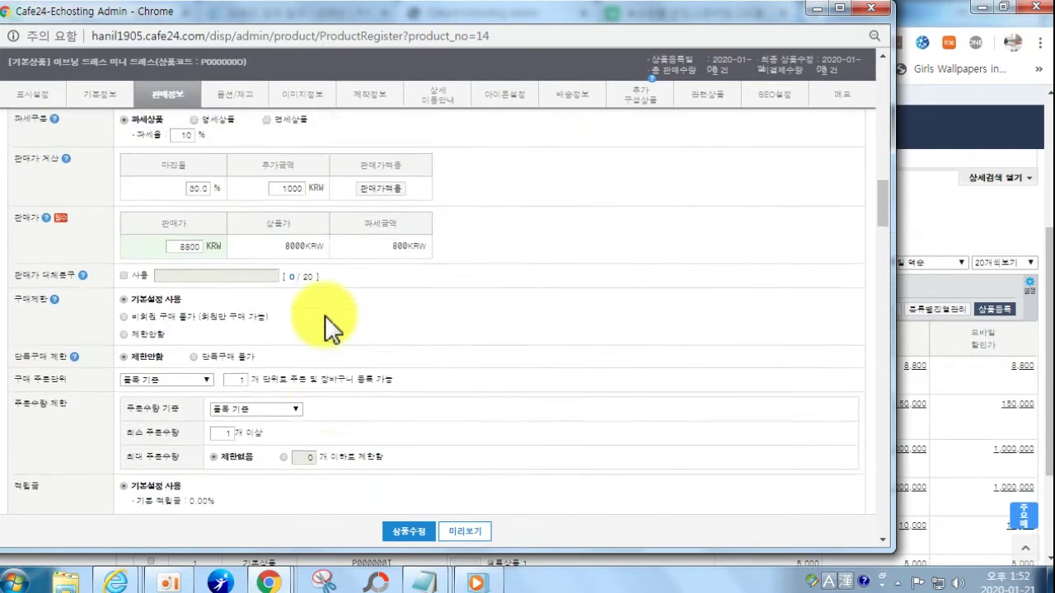
{"action": "scroll", "coordinate": [325, 316], "scroll_direction": "up", "scroll_amount": 3}
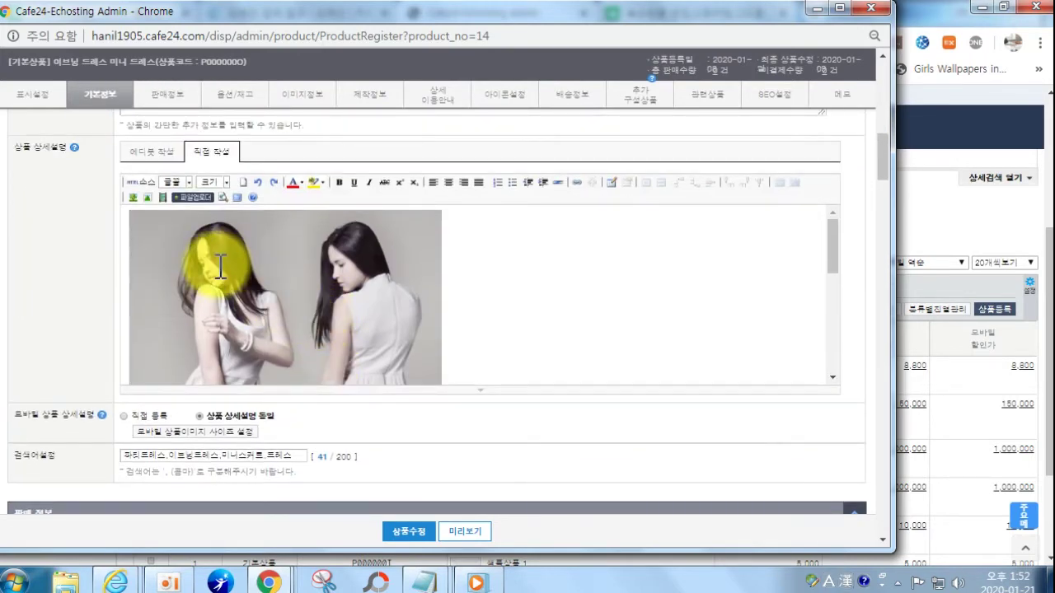
{"action": "scroll", "coordinate": [445, 320], "scroll_direction": "down", "scroll_amount": 3}
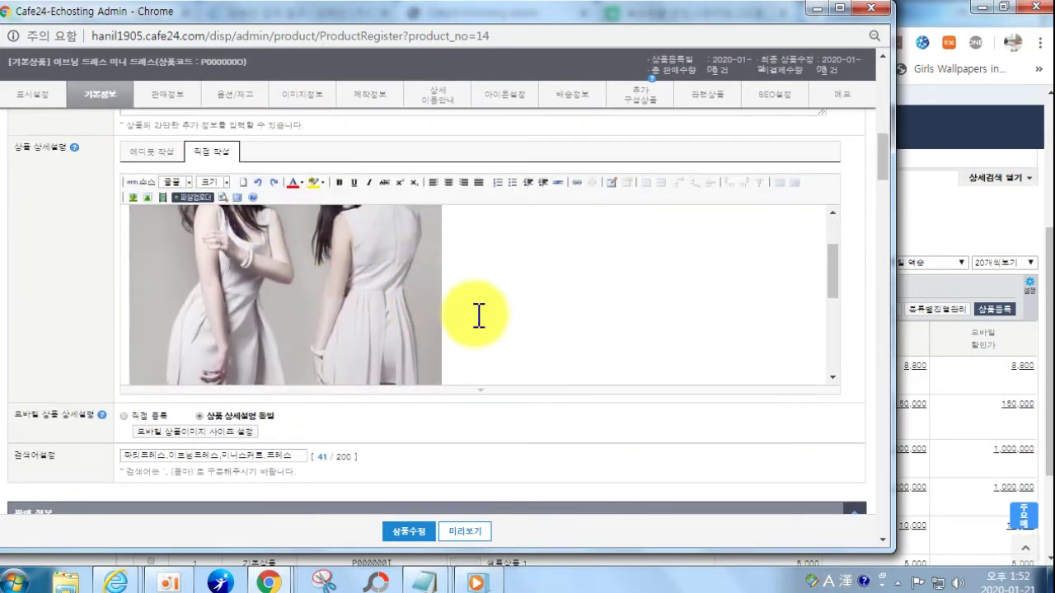
- Add alt="미니드레스" to the dress photo's img tag in the 상품 상세설명 HTML source and return to the visual view
{"action": "left_click", "coordinate": [138, 182]}
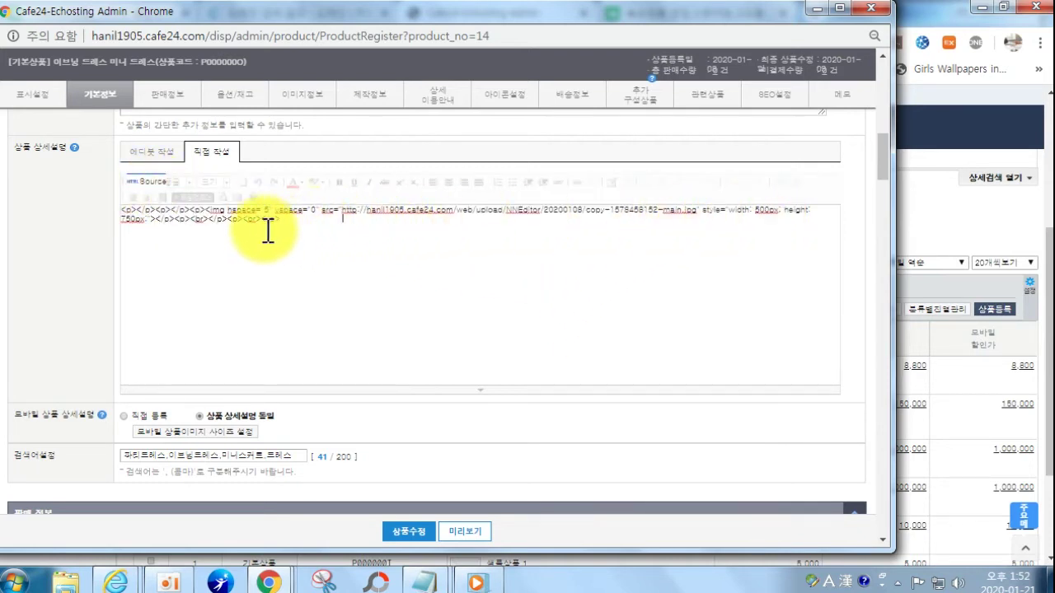
{"action": "left_click_drag", "start_coordinate": [225, 209], "coordinate": [752, 210]}
{"action": "left_click", "coordinate": [155, 220]}
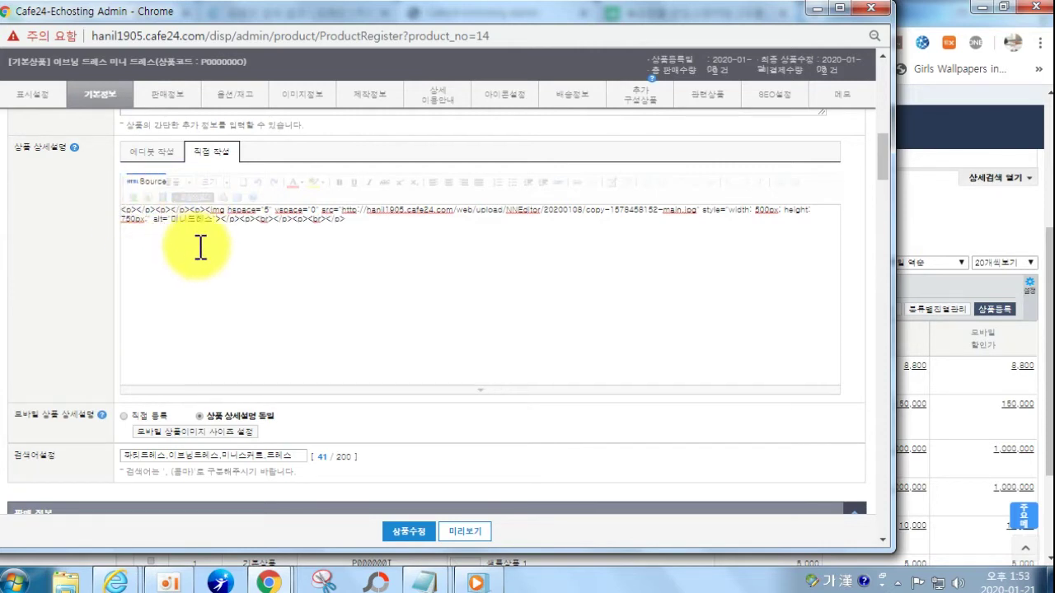
{"action": "left_click", "coordinate": [157, 157]}
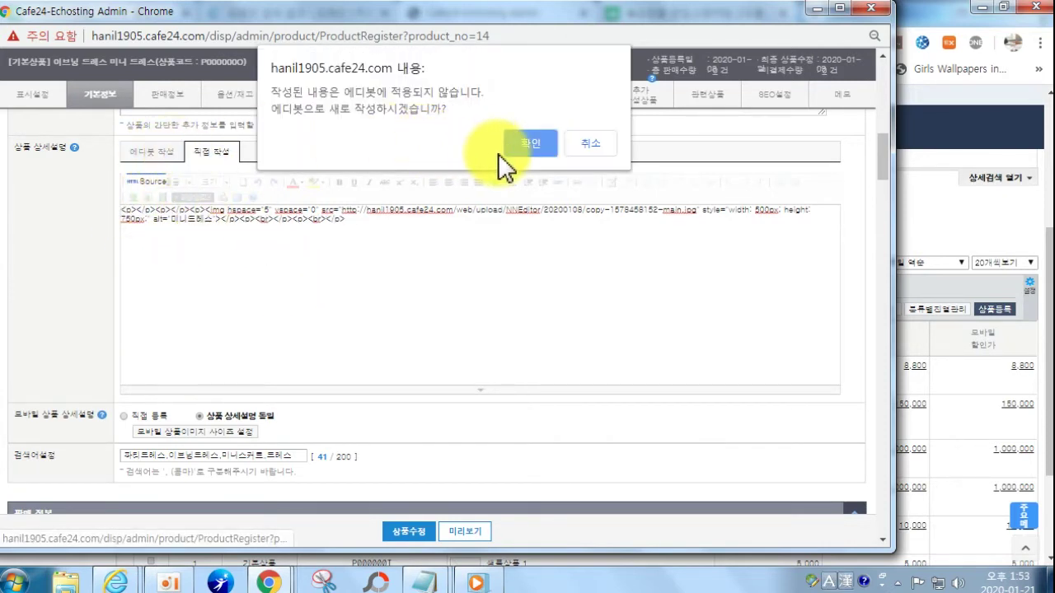
{"action": "left_click", "coordinate": [590, 147]}
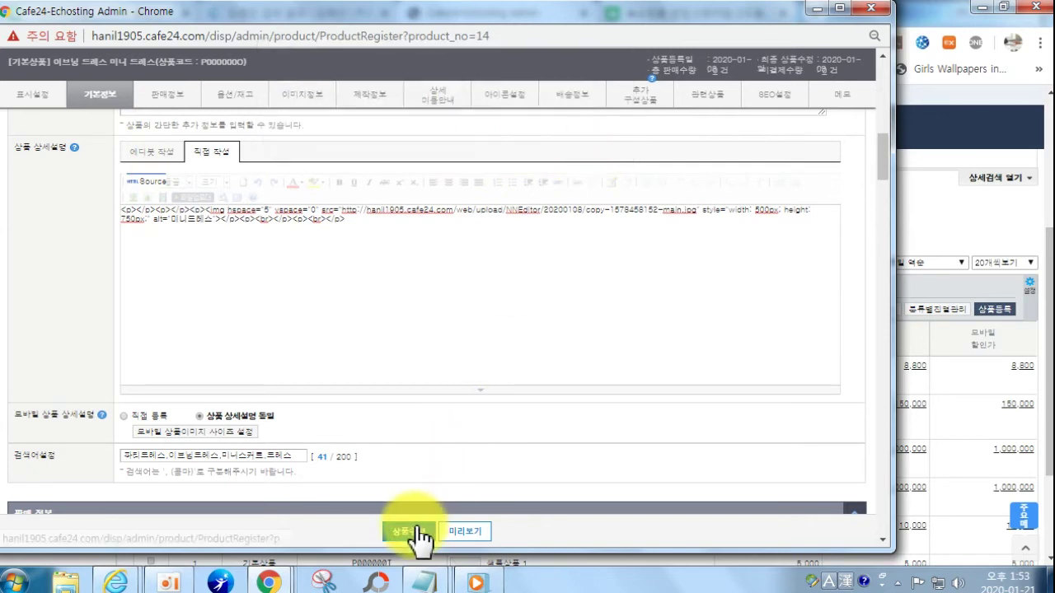
{"action": "left_click", "coordinate": [152, 161]}
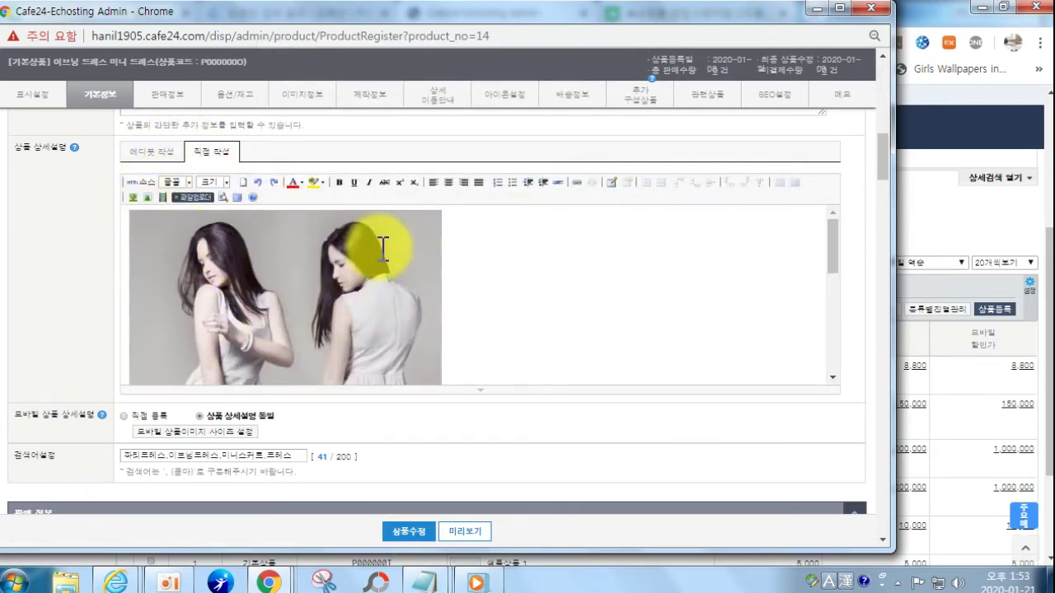
- Look over the 상품 상세설명 editor and open its 이미지 삽입 form
{"action": "scroll", "coordinate": [464, 288], "scroll_direction": "down", "scroll_amount": 5}
{"action": "scroll", "coordinate": [169, 184], "scroll_direction": "up", "scroll_amount": 8}
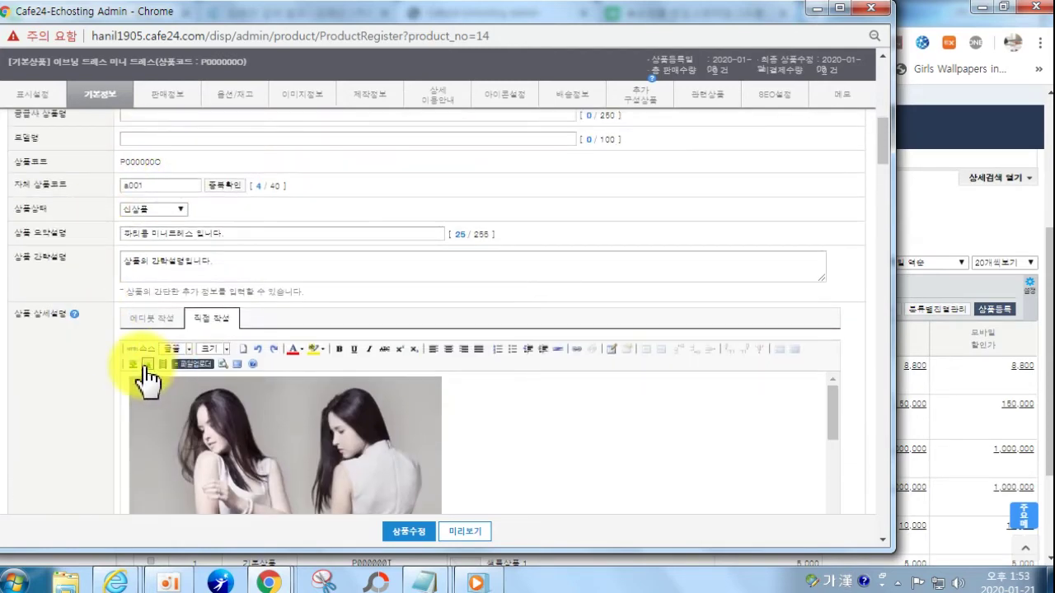
{"action": "left_click", "coordinate": [132, 364]}
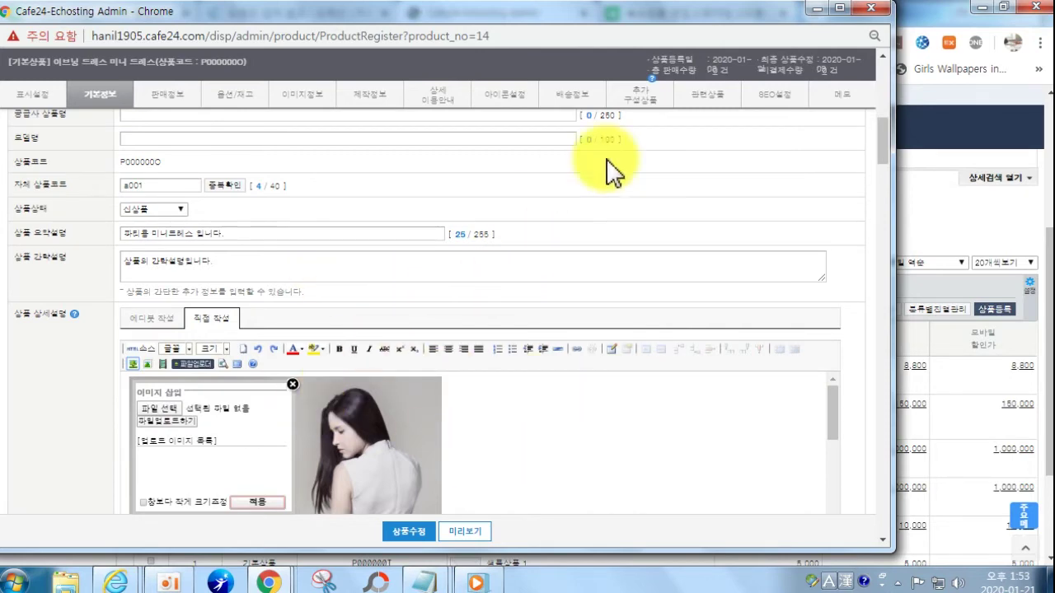
- View the product's SEO설정 section and read the help for 메타태그2 : Description
{"action": "left_click", "coordinate": [789, 100]}
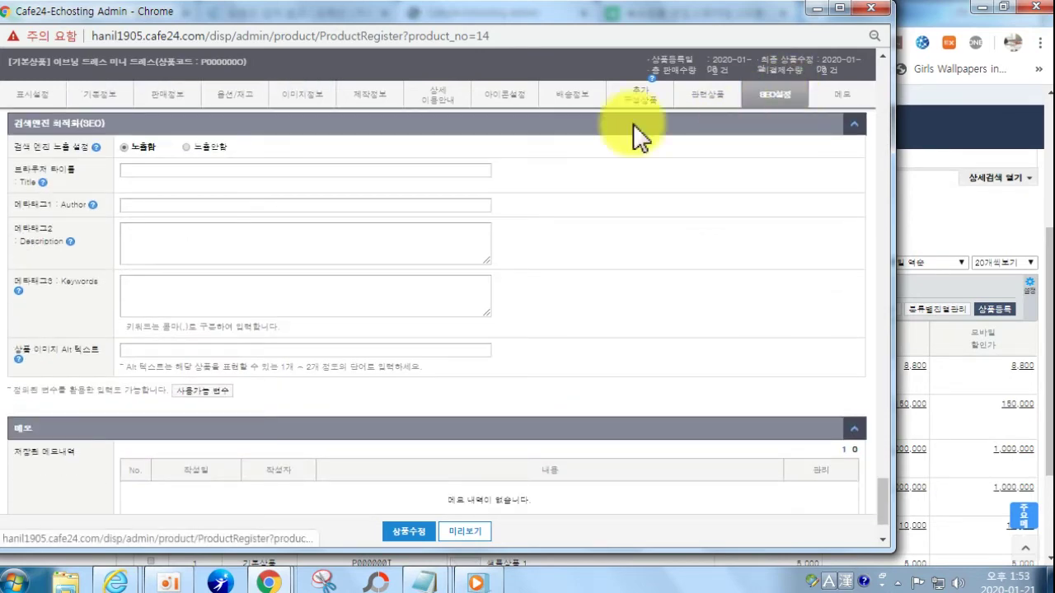
{"action": "left_click", "coordinate": [70, 242]}
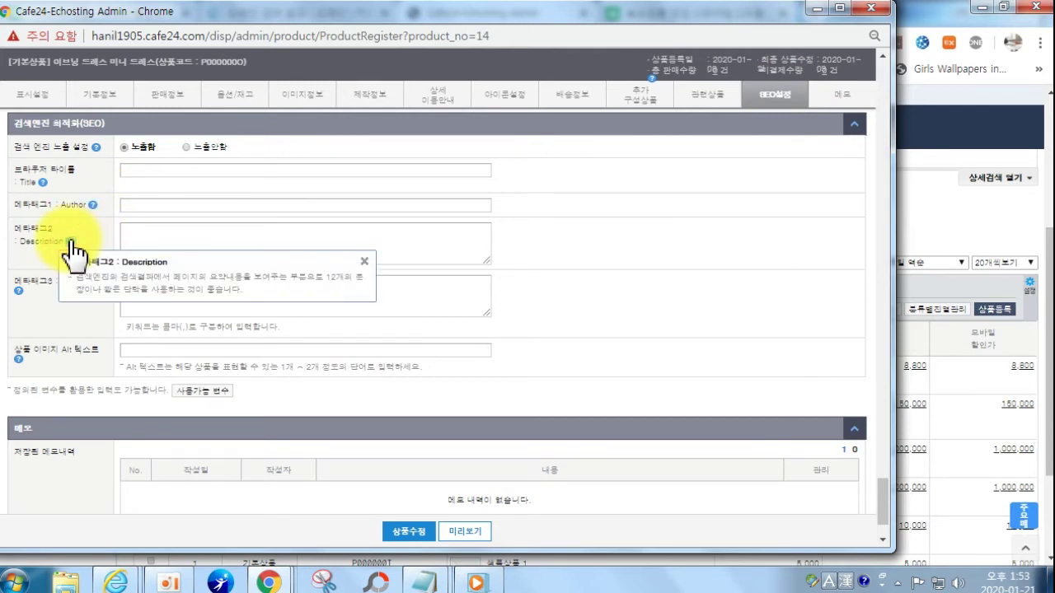
{"action": "left_click", "coordinate": [255, 239]}
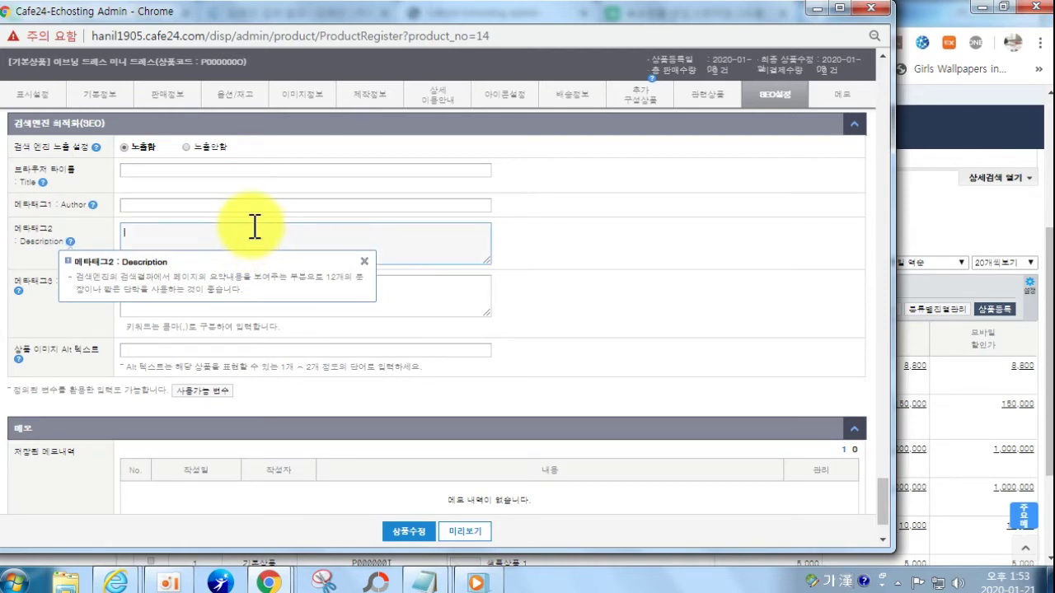
{"action": "left_click", "coordinate": [365, 262]}
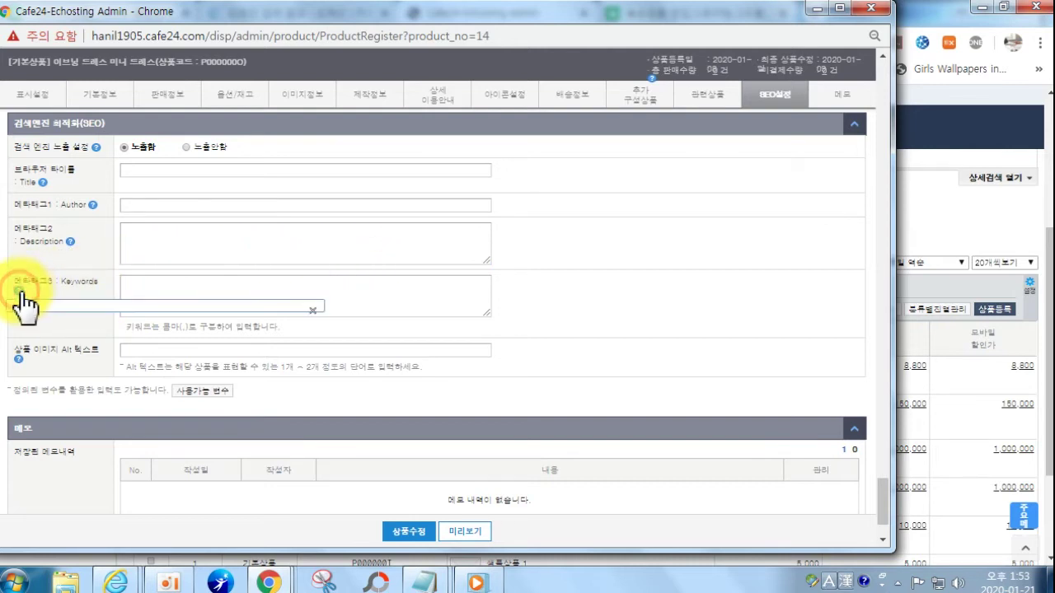
- Read the help for 메타태그3 : Keywords and examine the Keywords and 상품 이미지 Alt 텍스트 fields
{"action": "left_click_drag", "start_coordinate": [91, 329], "coordinate": [256, 330]}
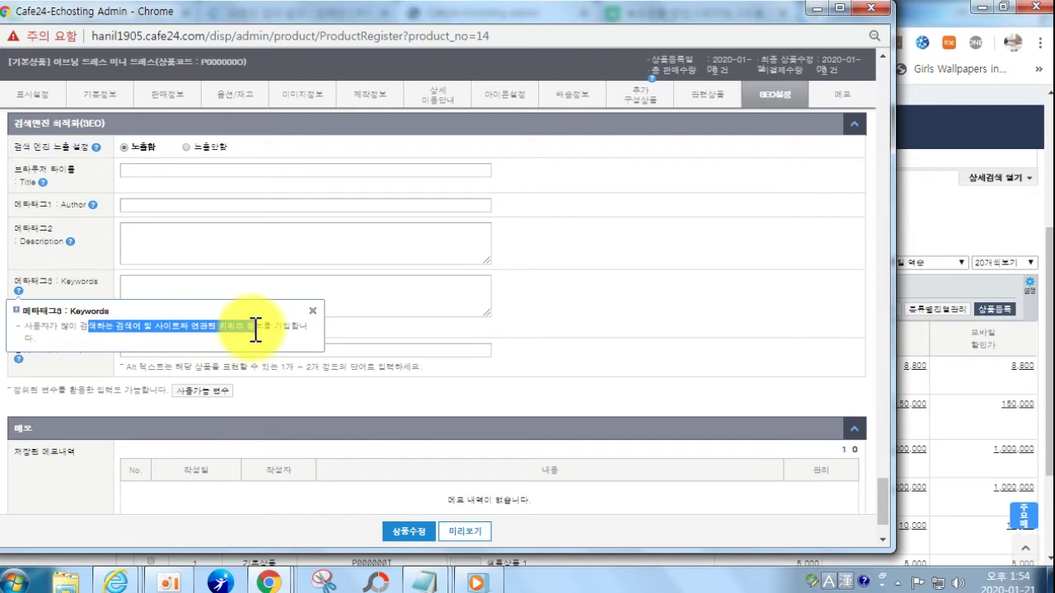
{"action": "left_click", "coordinate": [313, 311]}
{"action": "left_click", "coordinate": [177, 304]}
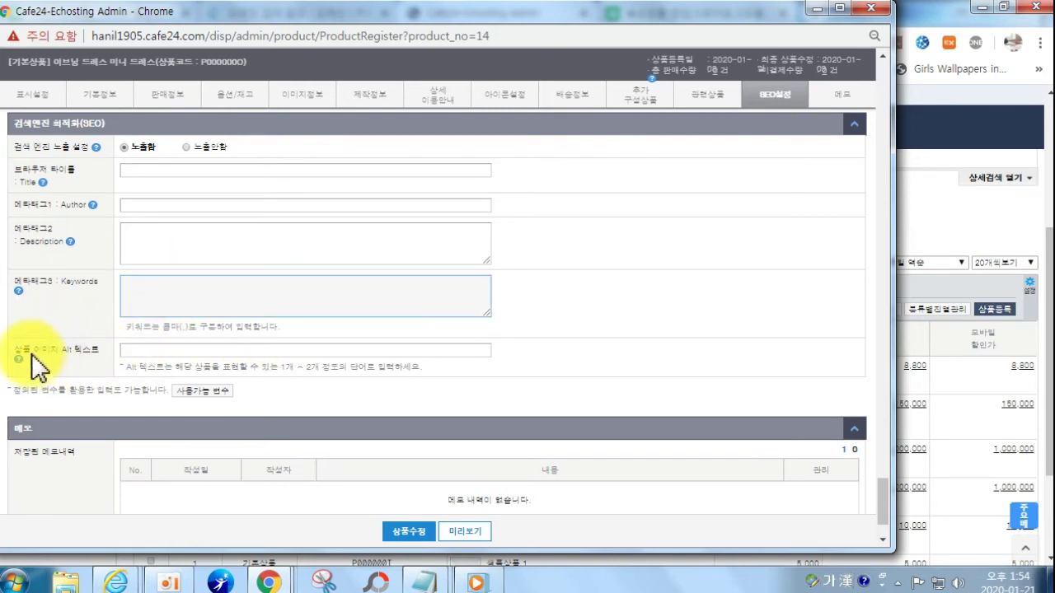
{"action": "left_click", "coordinate": [169, 351]}
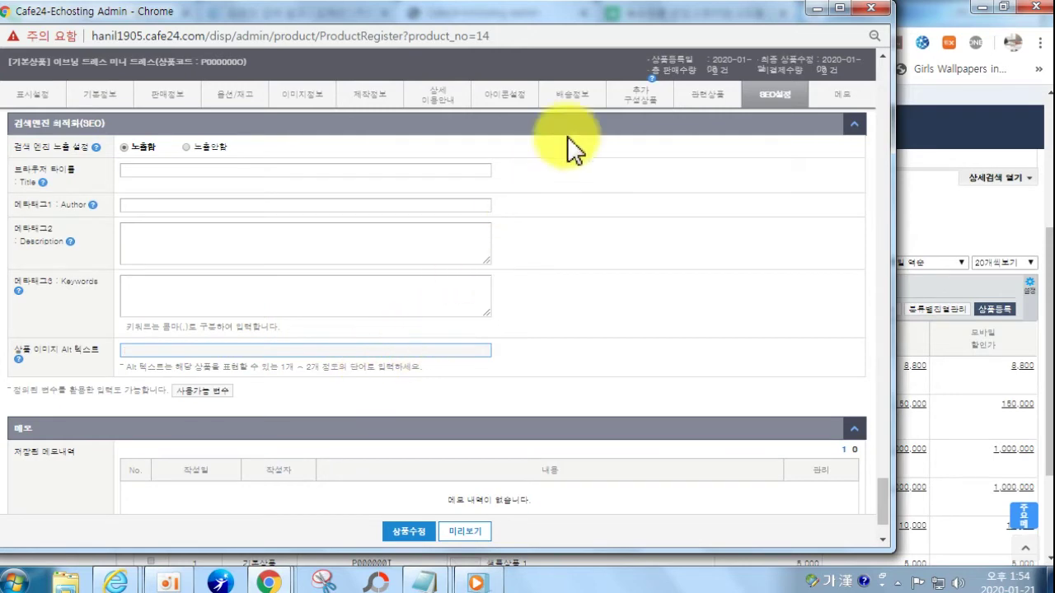
- Put the product form aside and open the NAVER home page in a new Chrome window
{"action": "left_click", "coordinate": [818, 9]}
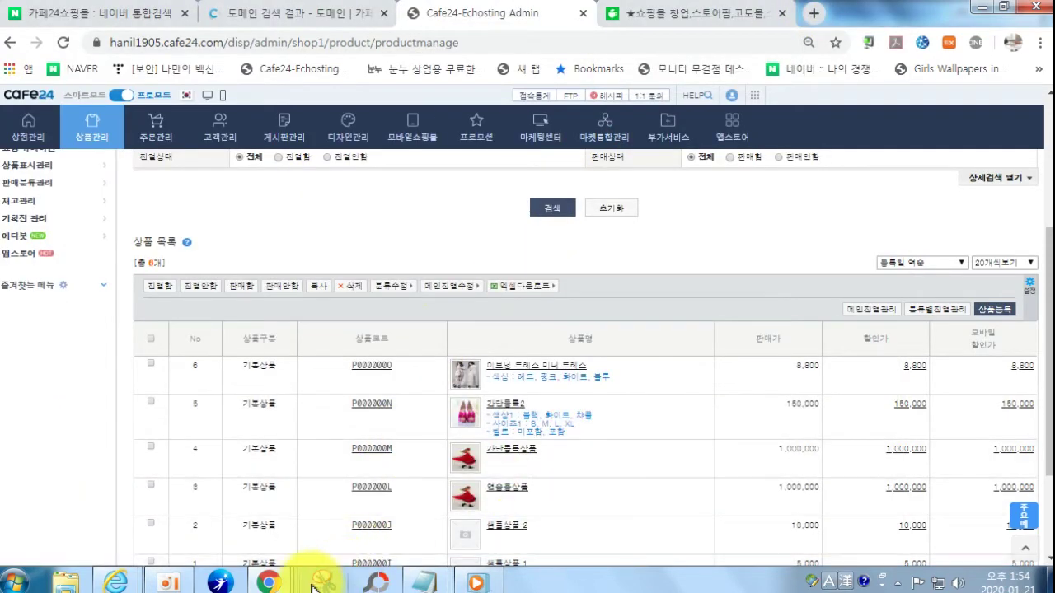
{"action": "right_click", "coordinate": [276, 583]}
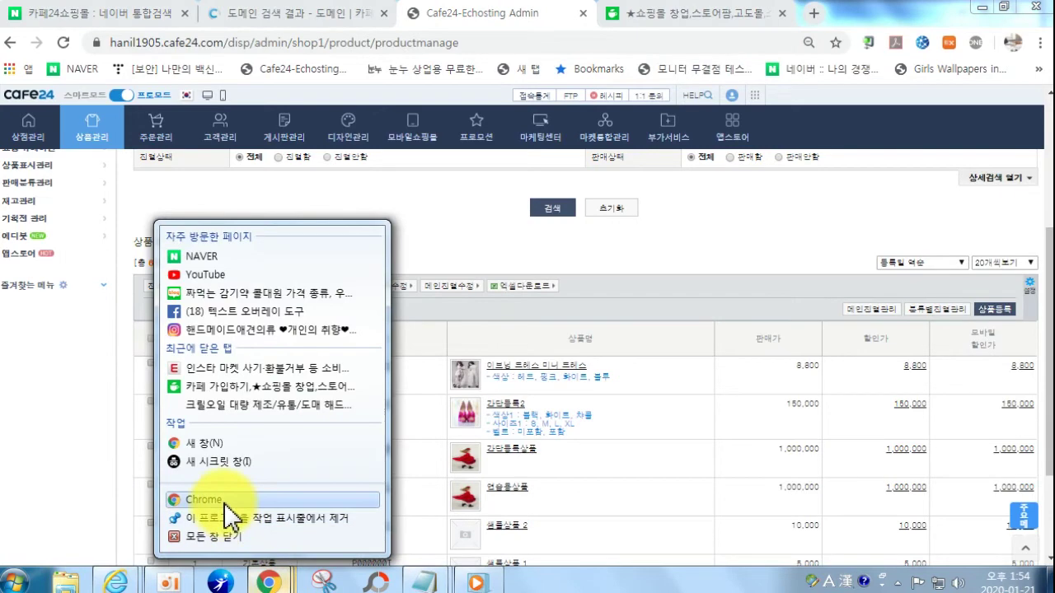
{"action": "left_click", "coordinate": [223, 502]}
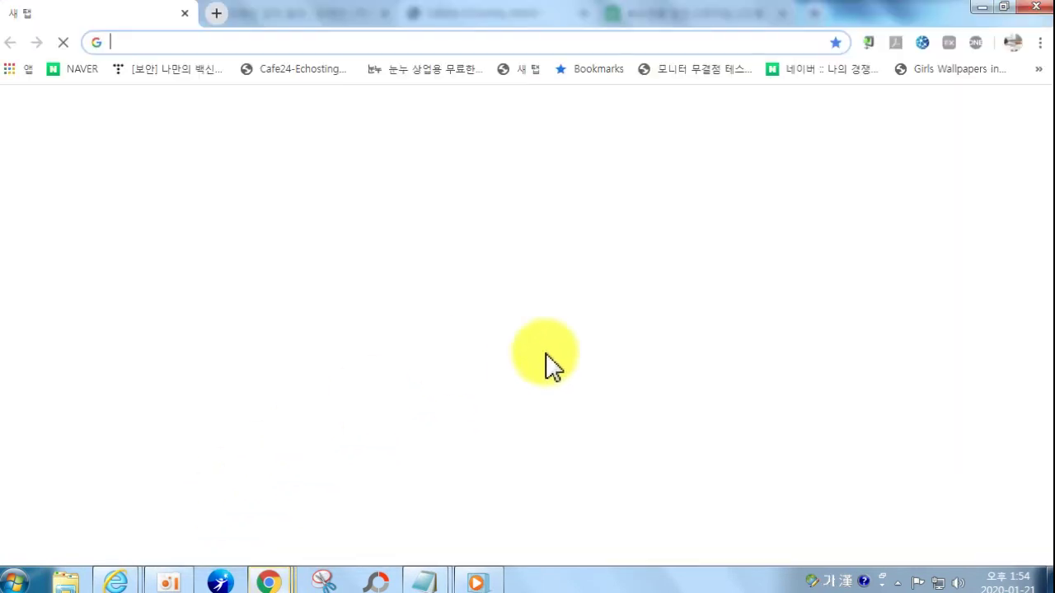
{"action": "left_click", "coordinate": [332, 437]}
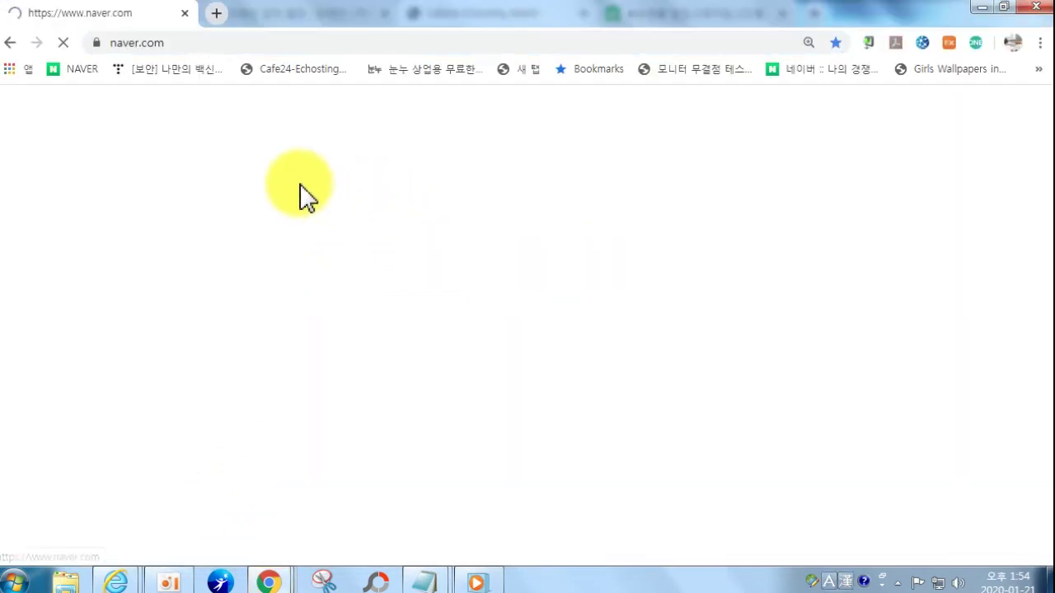
- Search Naver for 다이어리
{"action": "left_click", "coordinate": [124, 165]}
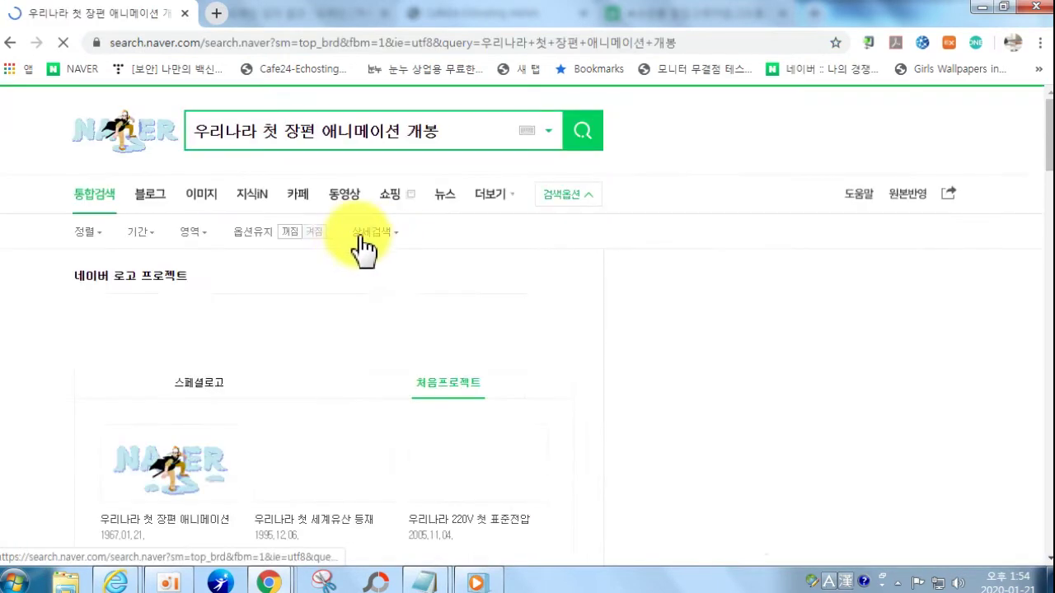
{"action": "left_click", "coordinate": [490, 132]}
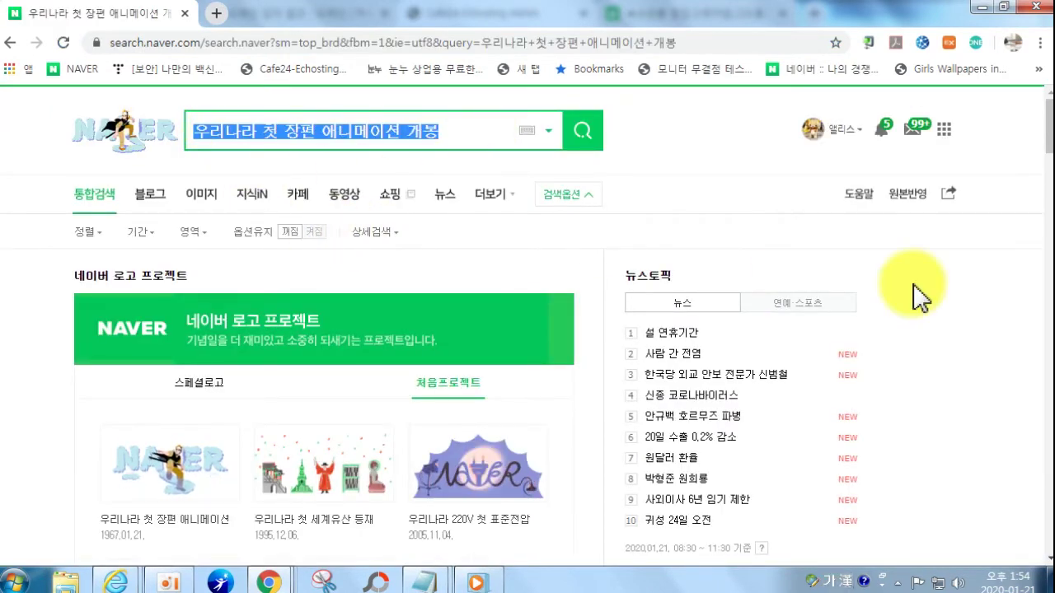
{"action": "key", "text": "BackSpace"}
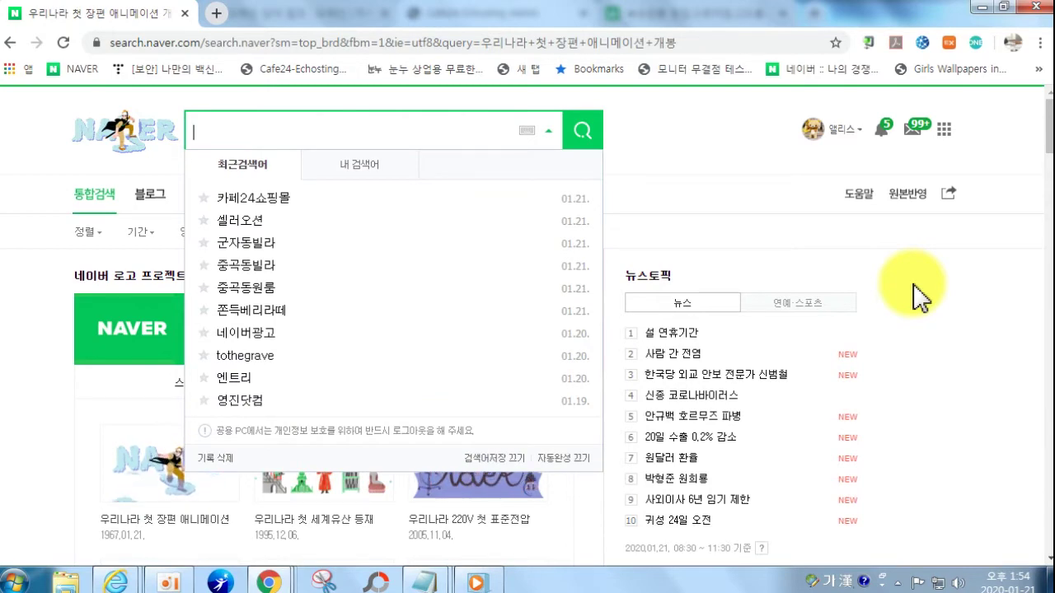
{"action": "type", "text": "수제"}
{"action": "key", "text": "BackSpace"}
{"action": "key", "text": "BackSpace"}
{"action": "key", "text": "BackSpace"}
{"action": "key", "text": "BackSpace"}
{"action": "type", "text": "다이어리"}
{"action": "key", "text": "Return"}
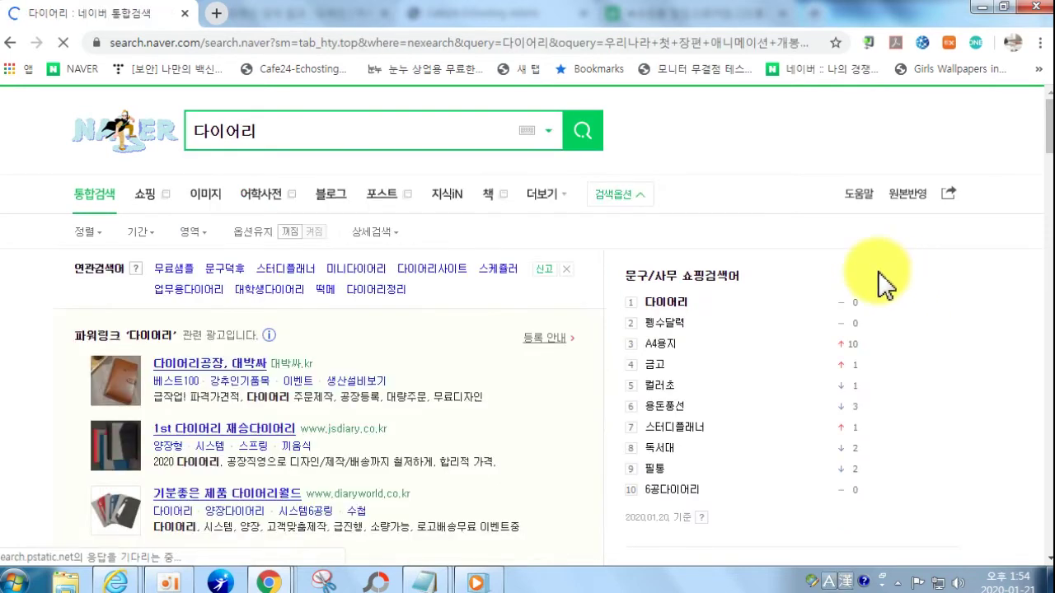
- Browse the 다이어리 results in Naver Shopping and open the 트래블플로어 offer for the 리훈 2020 이야기 다이어리 날짜형 톨
{"action": "left_click", "coordinate": [147, 198]}
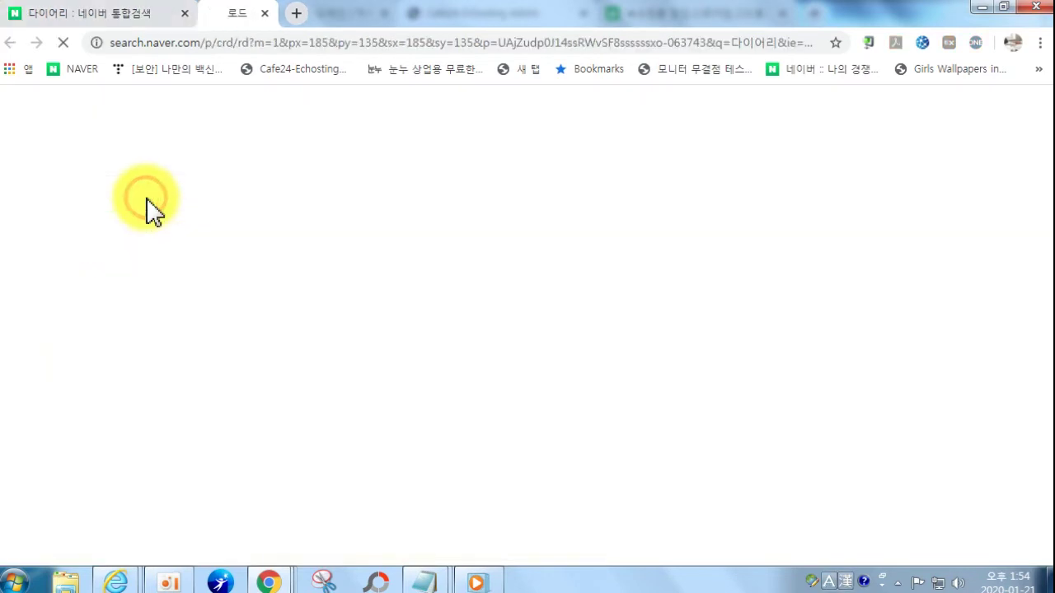
{"action": "scroll", "coordinate": [346, 424], "scroll_direction": "down", "scroll_amount": 15}
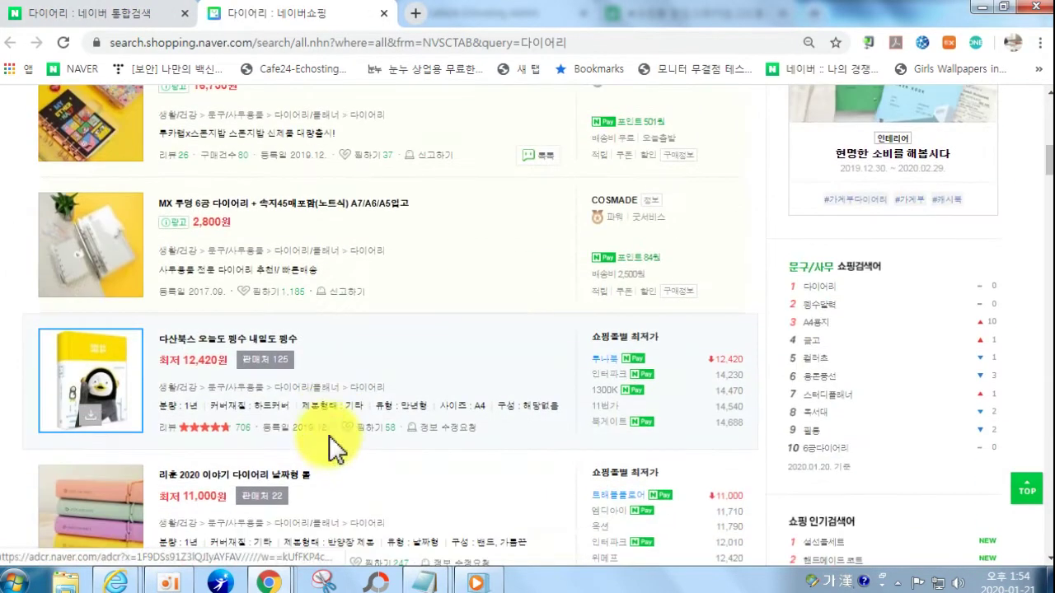
{"action": "scroll", "coordinate": [198, 375], "scroll_direction": "down", "scroll_amount": 1}
{"action": "scroll", "coordinate": [196, 380], "scroll_direction": "down", "scroll_amount": 1}
{"action": "scroll", "coordinate": [188, 341], "scroll_direction": "down", "scroll_amount": 2}
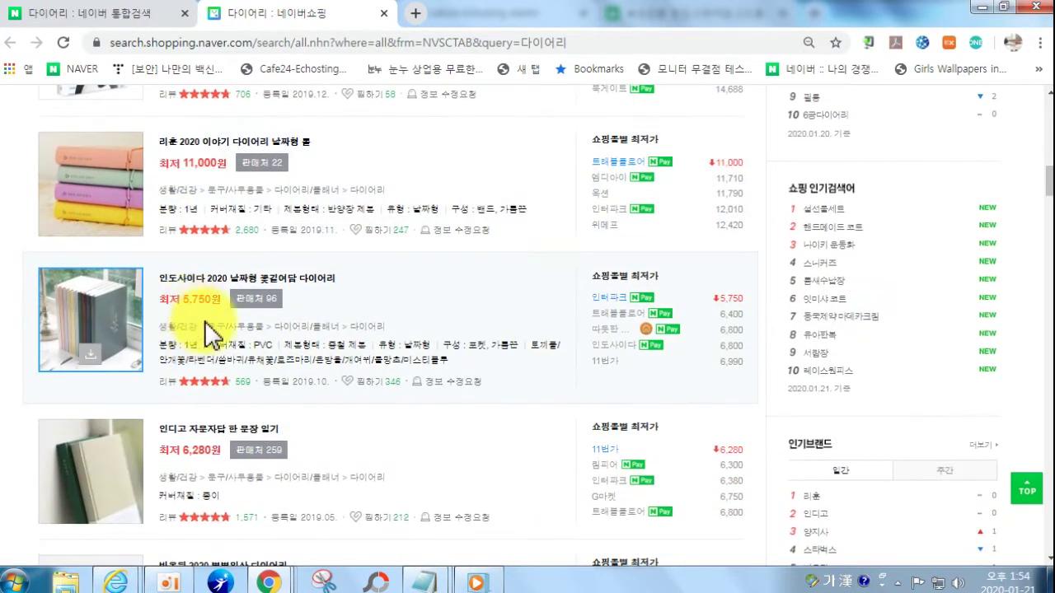
{"action": "left_click", "coordinate": [620, 169]}
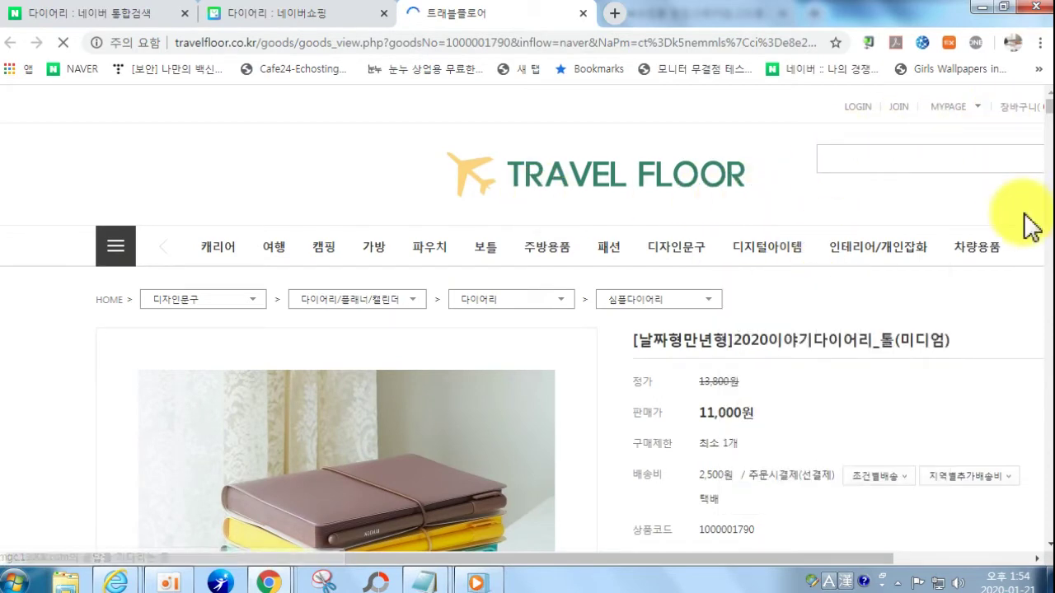
- Inspect the description, keywords and og meta tags in the Travel Floor page's head code, and close the product page
{"action": "key", "text": "F12"}
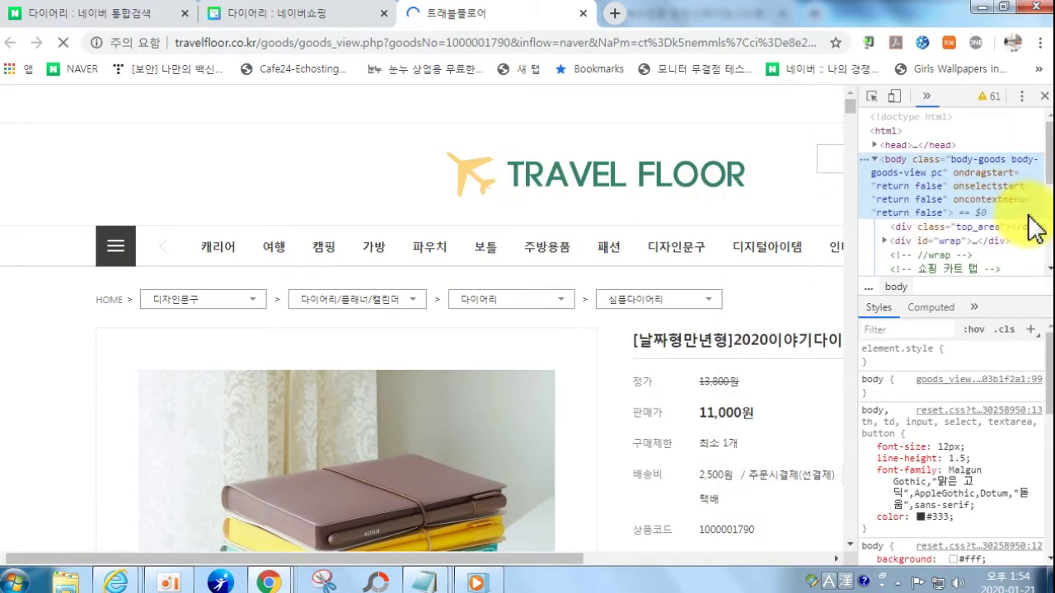
{"action": "left_click", "coordinate": [875, 145]}
{"action": "scroll", "coordinate": [929, 211], "scroll_direction": "down", "scroll_amount": 2}
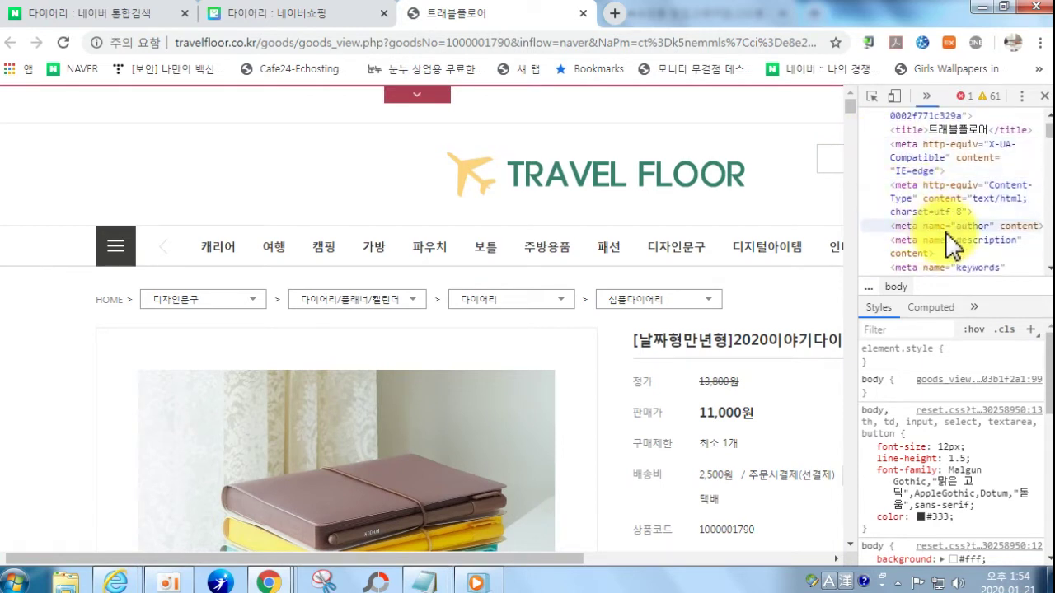
{"action": "scroll", "coordinate": [948, 236], "scroll_direction": "down", "scroll_amount": 2}
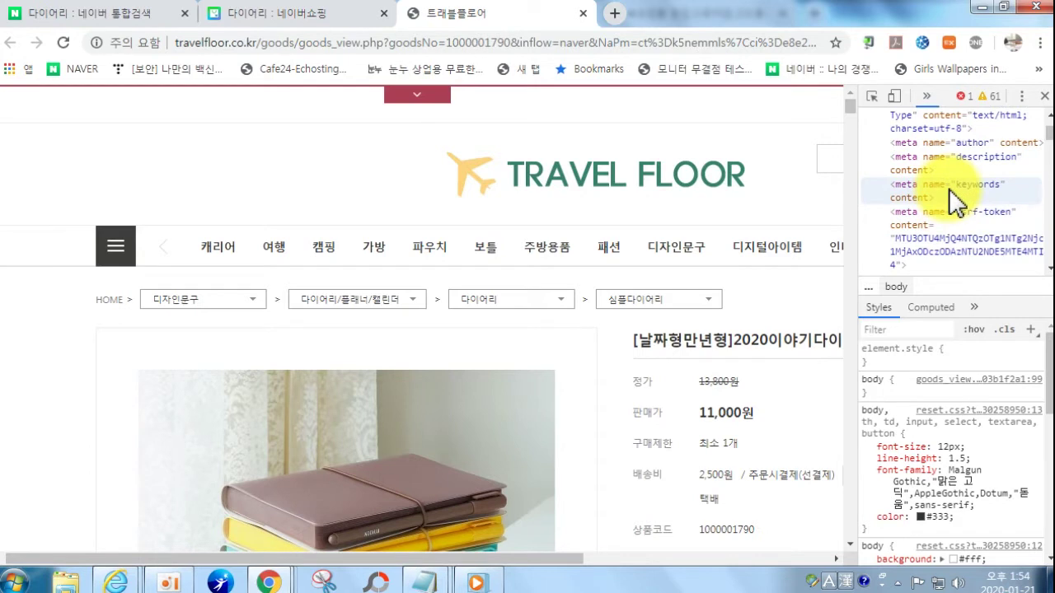
{"action": "left_click", "coordinate": [957, 194]}
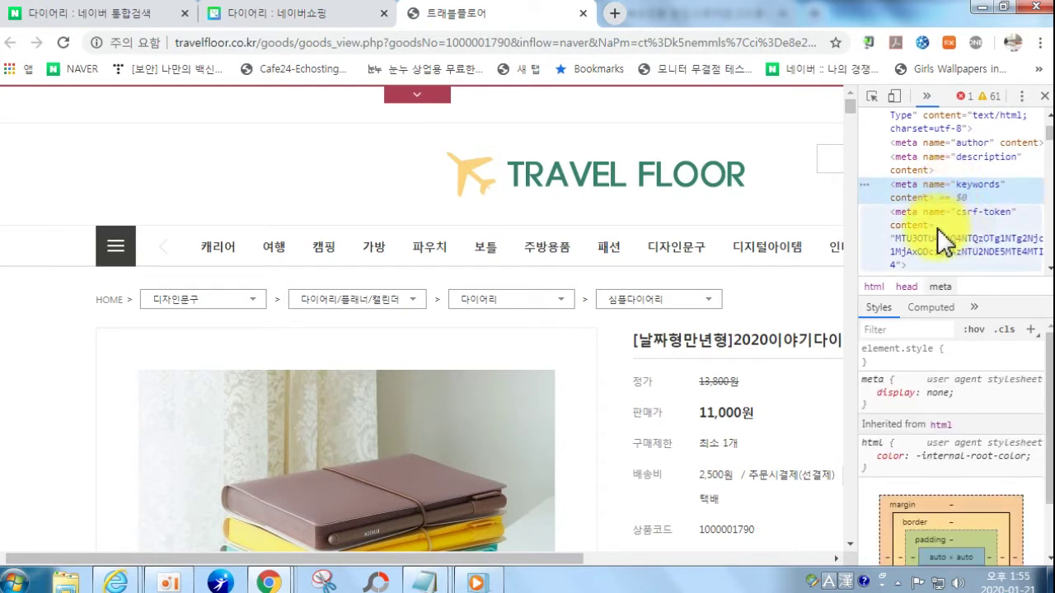
{"action": "scroll", "coordinate": [943, 243], "scroll_direction": "down", "scroll_amount": 2}
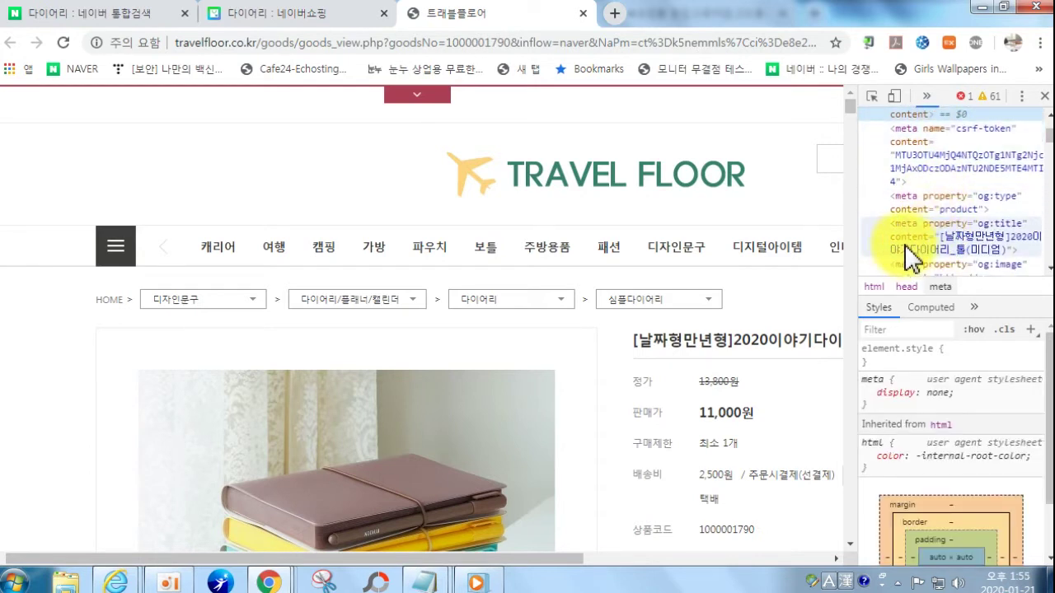
{"action": "scroll", "coordinate": [939, 241], "scroll_direction": "down", "scroll_amount": 2}
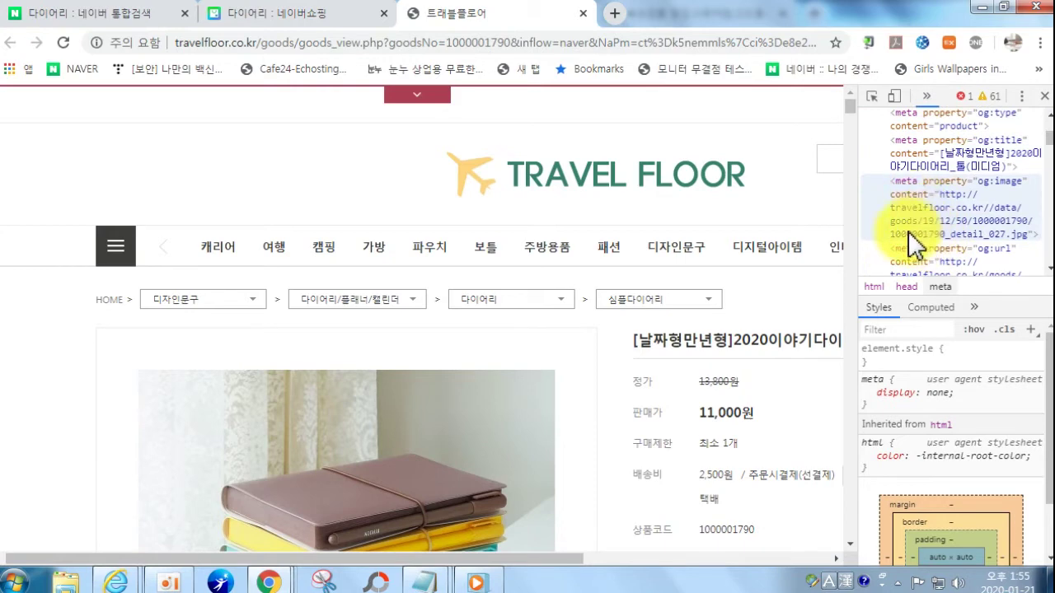
{"action": "scroll", "coordinate": [890, 252], "scroll_direction": "down", "scroll_amount": 4}
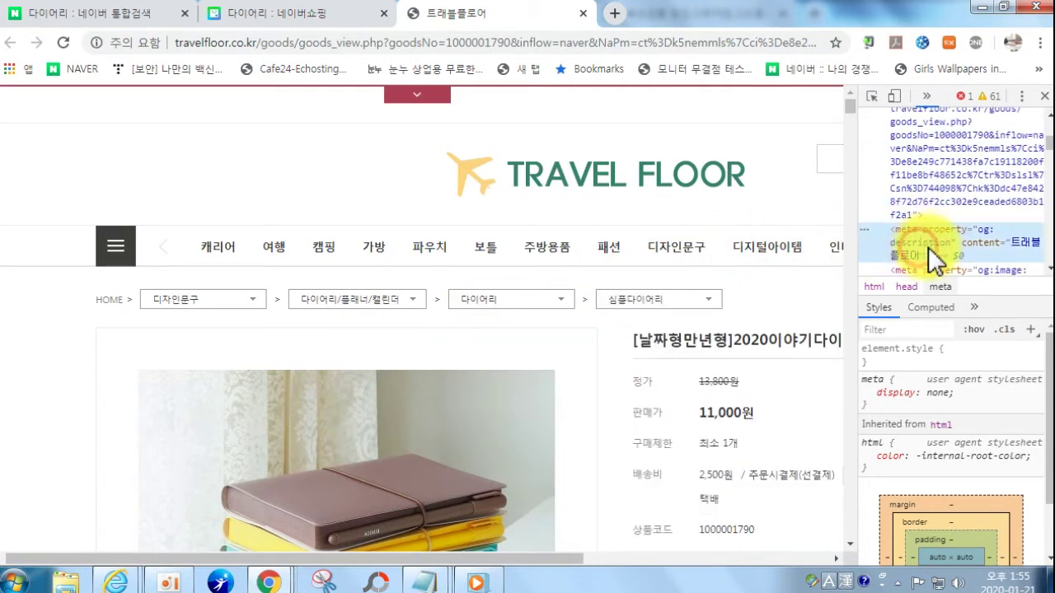
{"action": "scroll", "coordinate": [963, 249], "scroll_direction": "down", "scroll_amount": 4}
{"action": "scroll", "coordinate": [960, 243], "scroll_direction": "up", "scroll_amount": 10}
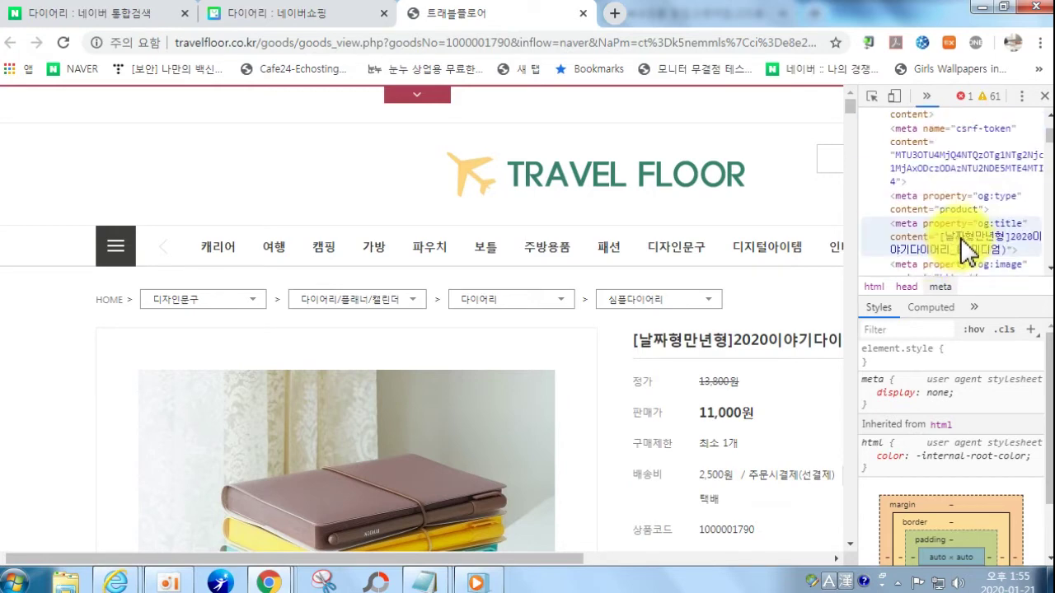
{"action": "left_click", "coordinate": [587, 12]}
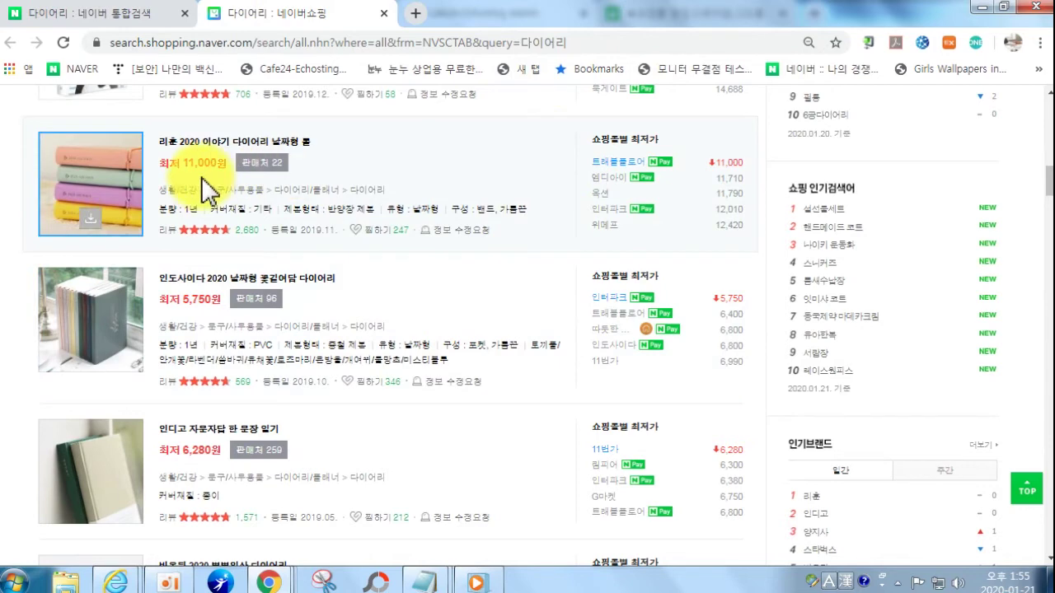
- Browse further 다이어리 results, open the first 퍼니메이드 offer for the 버튼 오거나이저 V2 다이어리 A5 and look through its page
{"action": "scroll", "coordinate": [190, 383], "scroll_direction": "down", "scroll_amount": 2}
{"action": "scroll", "coordinate": [188, 383], "scroll_direction": "down", "scroll_amount": 5}
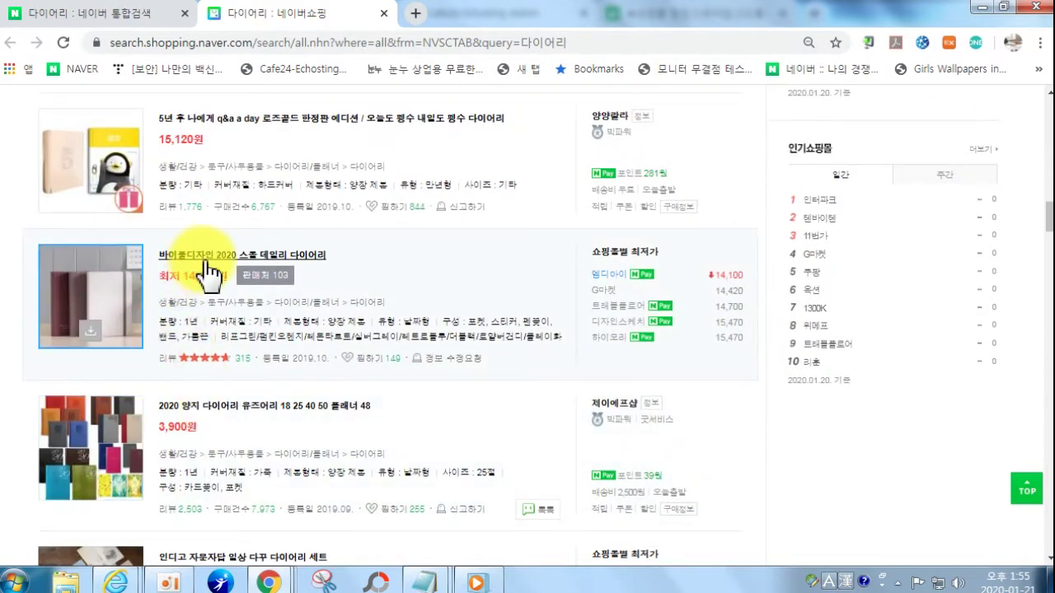
{"action": "scroll", "coordinate": [210, 272], "scroll_direction": "down", "scroll_amount": 2}
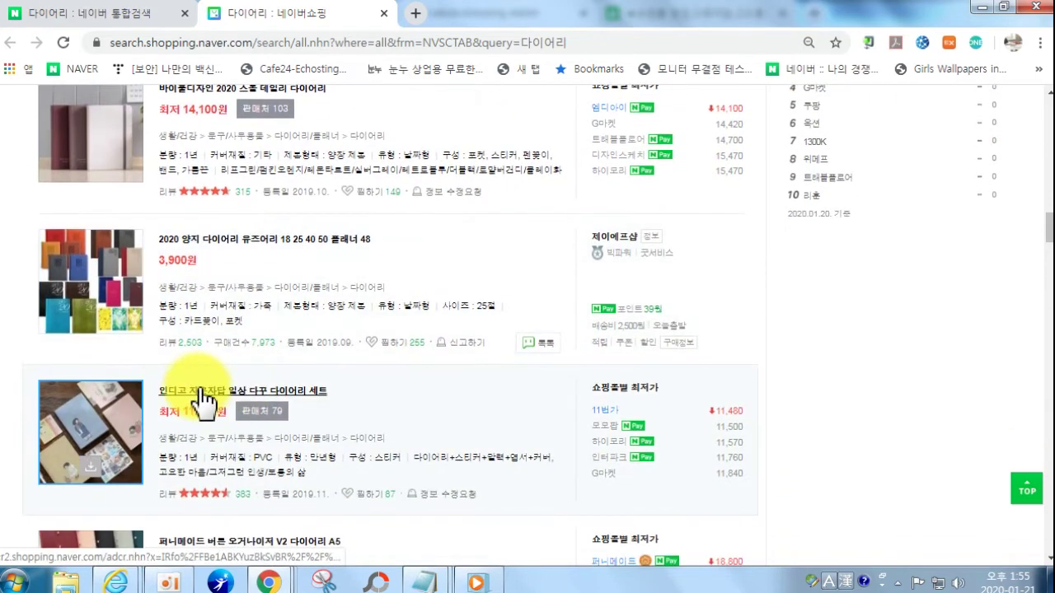
{"action": "scroll", "coordinate": [213, 404], "scroll_direction": "down", "scroll_amount": 3}
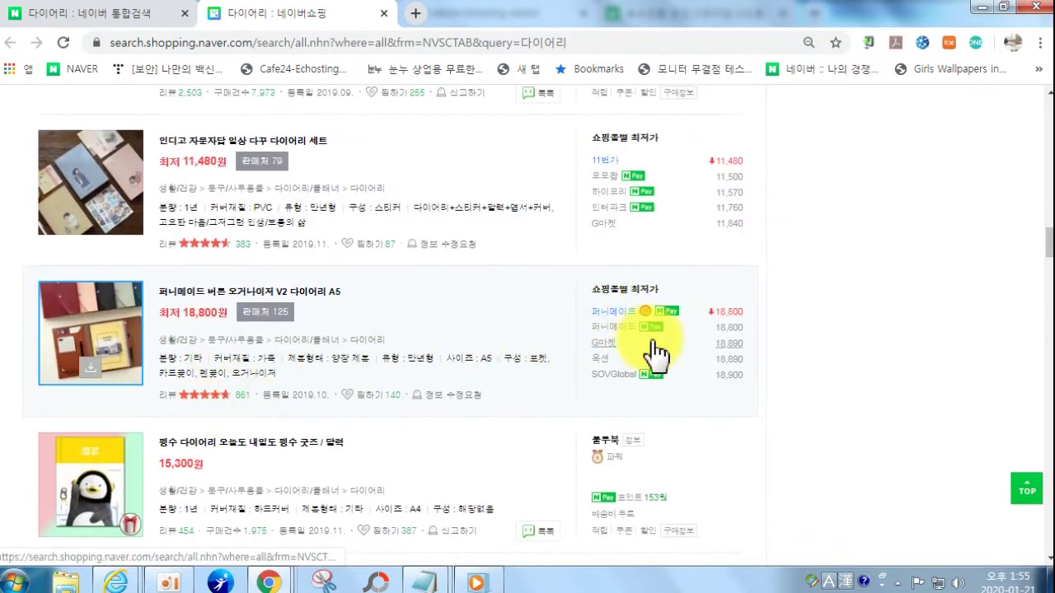
{"action": "left_click", "coordinate": [614, 314]}
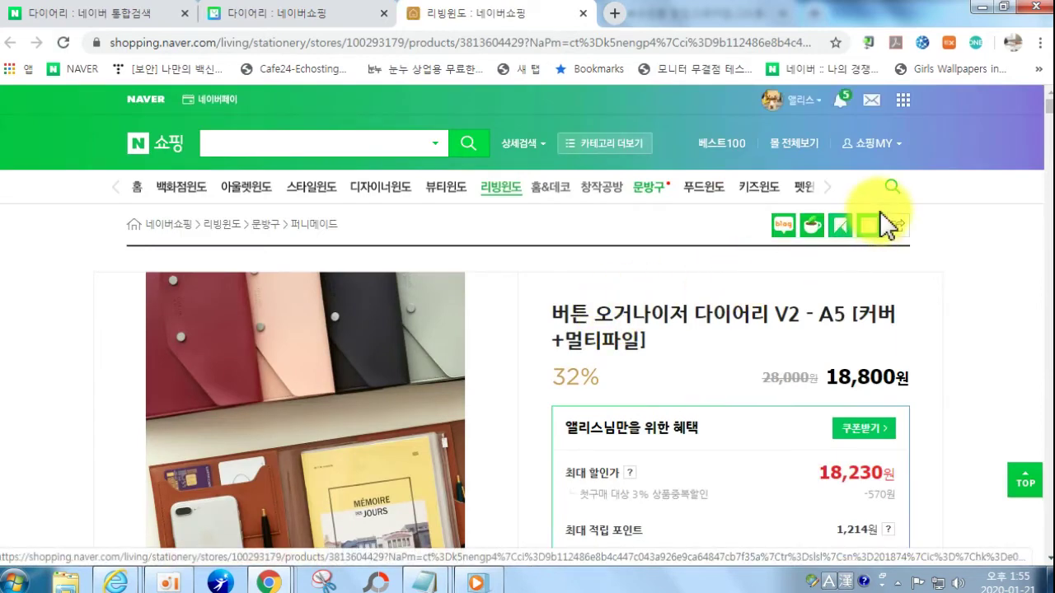
{"action": "scroll", "coordinate": [953, 251], "scroll_direction": "down", "scroll_amount": 5}
{"action": "scroll", "coordinate": [949, 250], "scroll_direction": "down", "scroll_amount": 9}
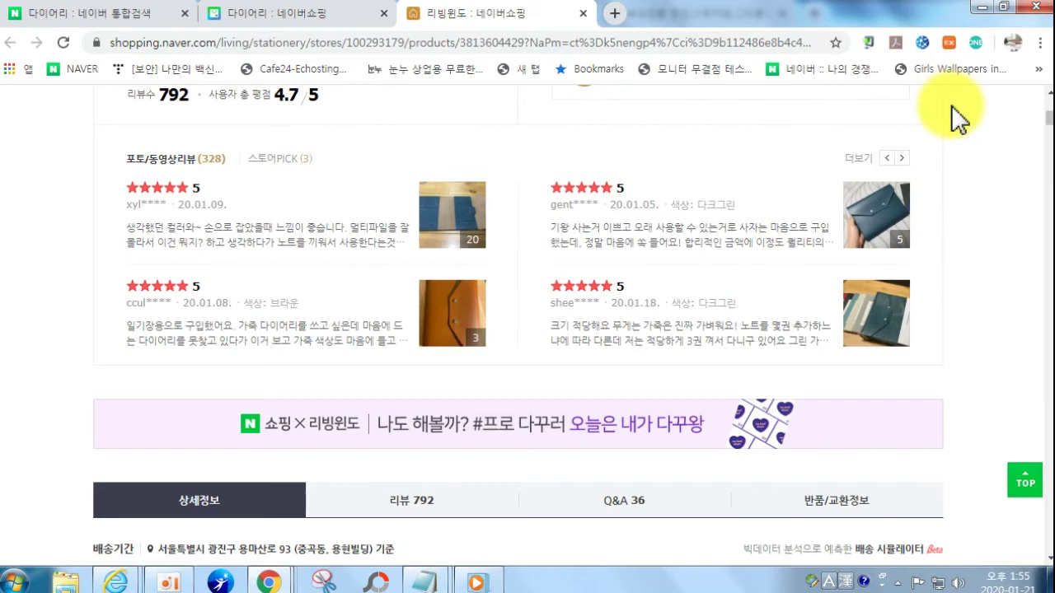
- Inspect the head code of the 리빙윈도 product page for its title, description and keyword meta tags, and close the page
{"action": "key", "text": "F12"}
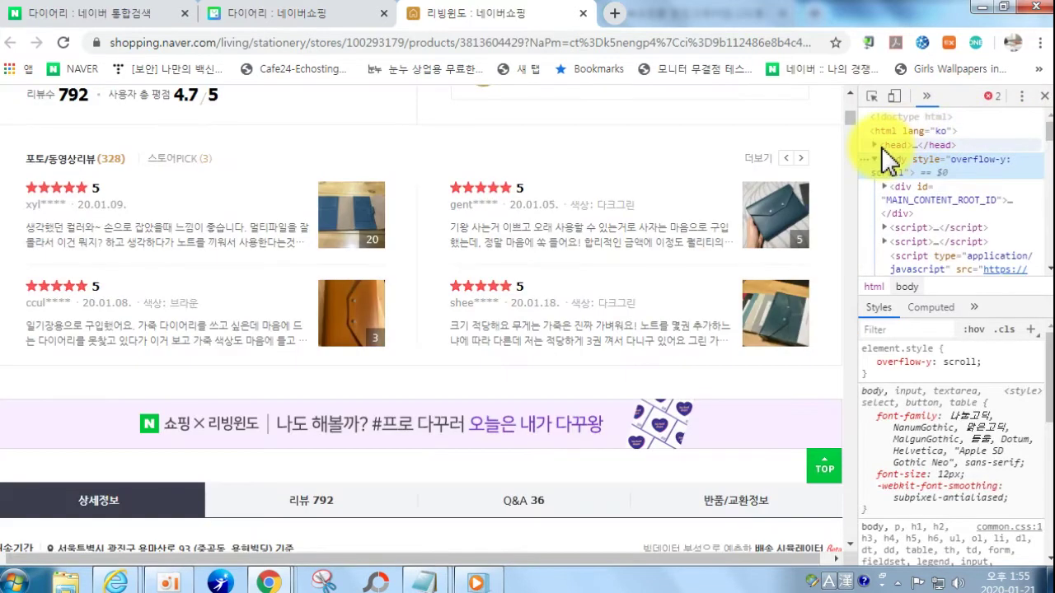
{"action": "left_click", "coordinate": [879, 147]}
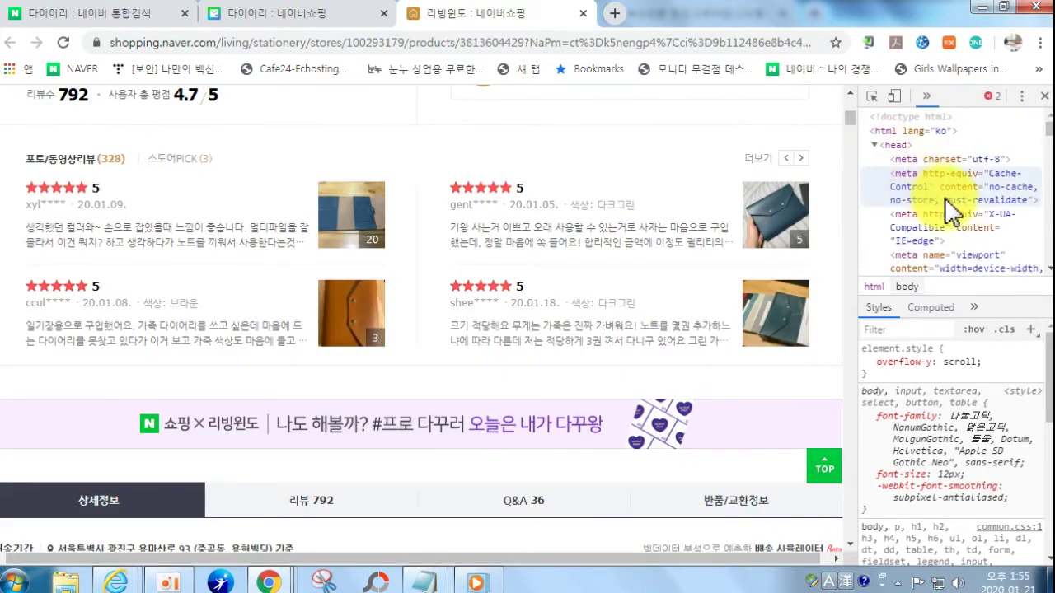
{"action": "scroll", "coordinate": [947, 251], "scroll_direction": "down", "scroll_amount": 1}
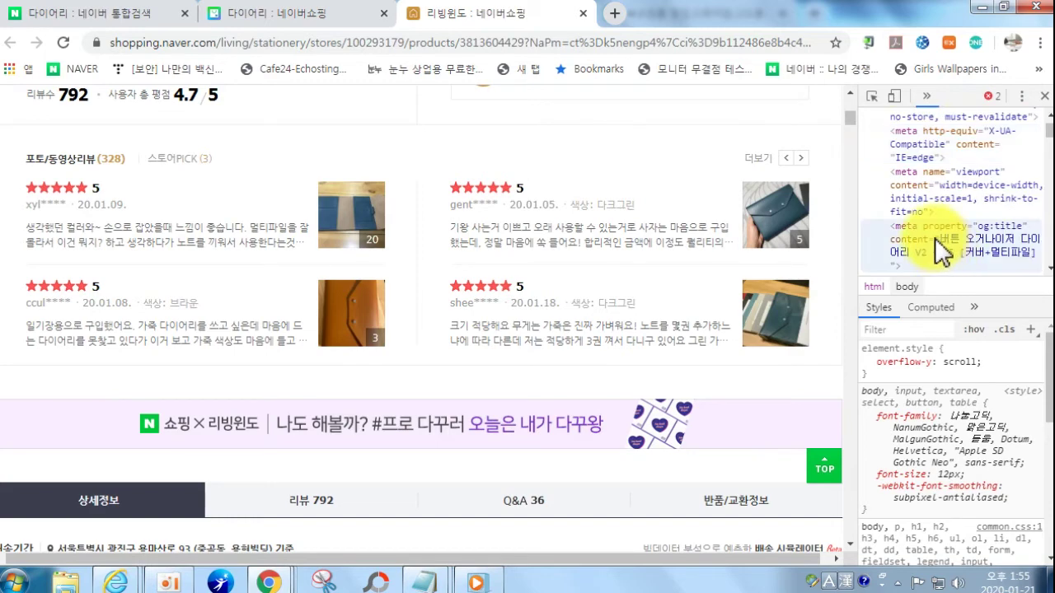
{"action": "scroll", "coordinate": [938, 239], "scroll_direction": "down", "scroll_amount": 1}
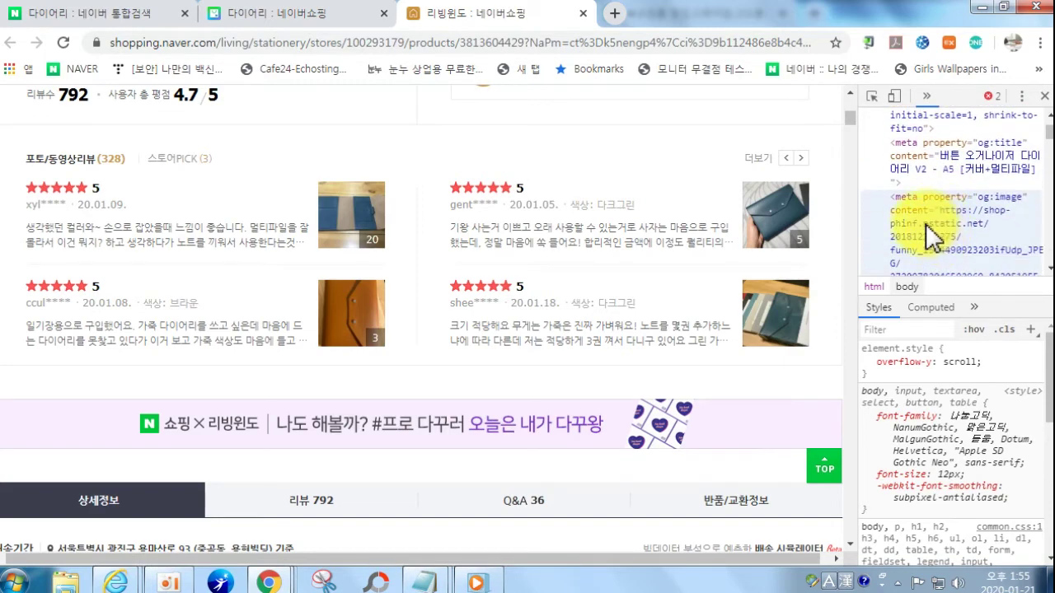
{"action": "scroll", "coordinate": [993, 222], "scroll_direction": "down", "scroll_amount": 4}
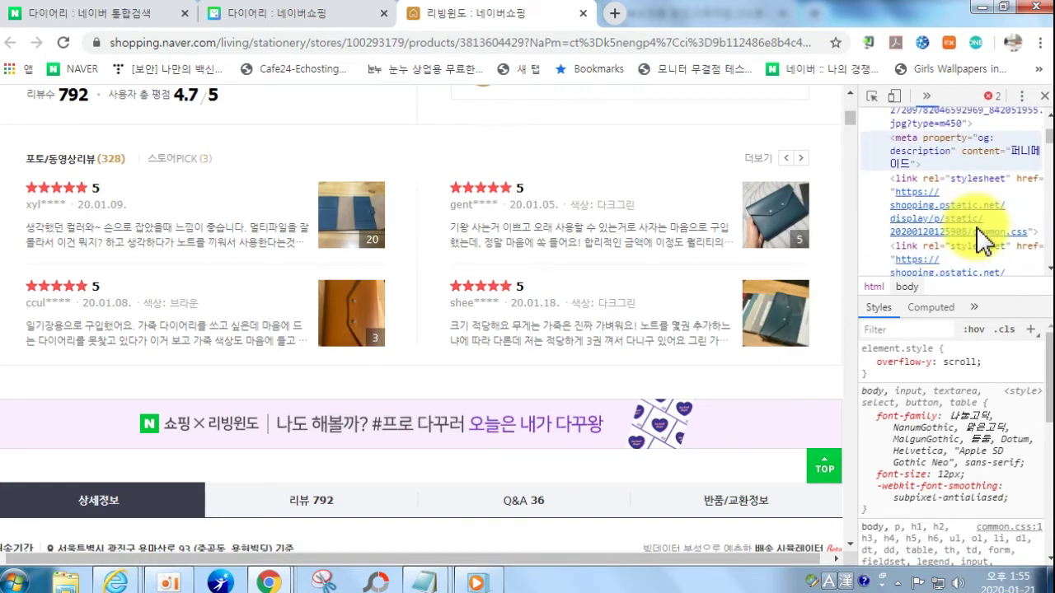
{"action": "scroll", "coordinate": [981, 226], "scroll_direction": "down", "scroll_amount": 5}
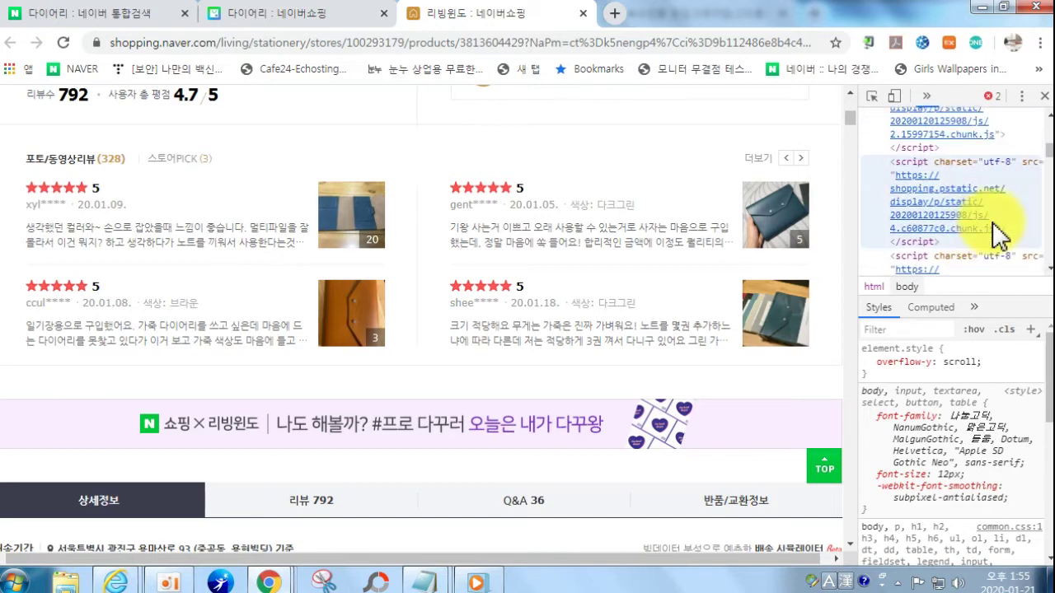
{"action": "scroll", "coordinate": [999, 228], "scroll_direction": "down", "scroll_amount": 5}
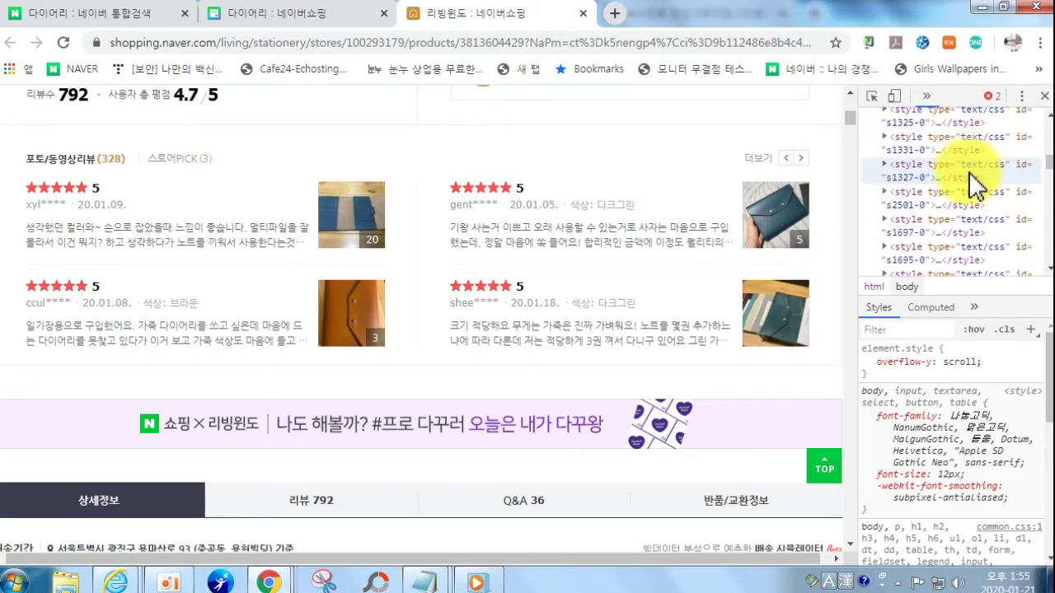
{"action": "scroll", "coordinate": [972, 202], "scroll_direction": "down", "scroll_amount": 3}
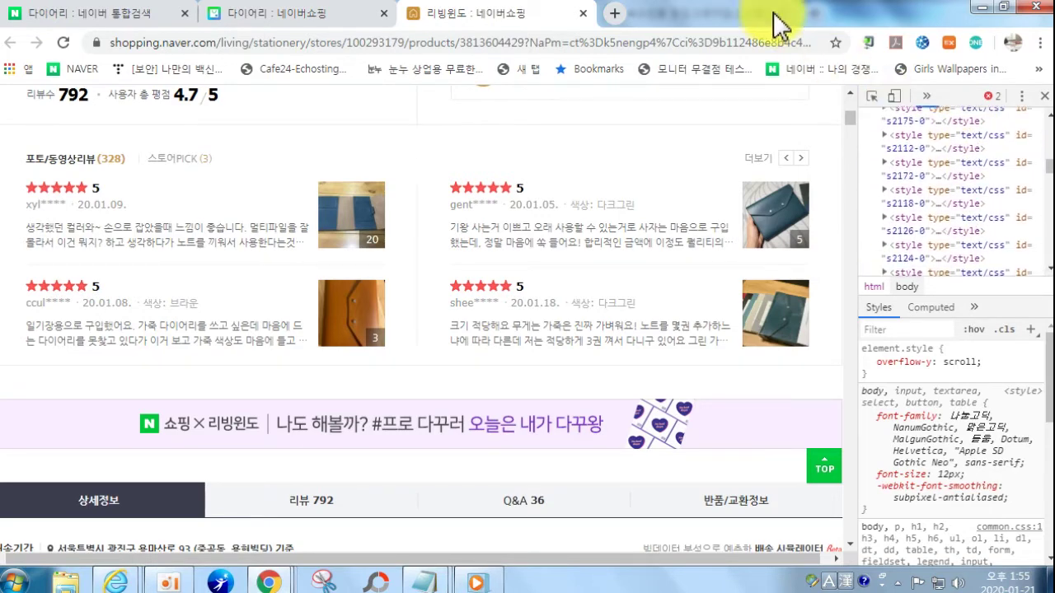
{"action": "scroll", "coordinate": [973, 182], "scroll_direction": "up", "scroll_amount": 15}
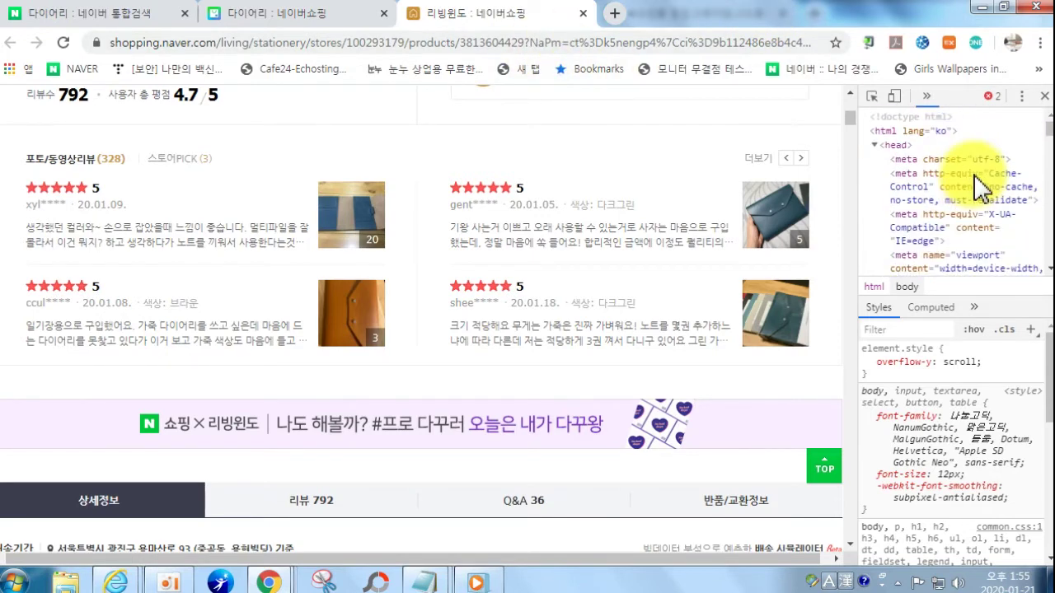
{"action": "scroll", "coordinate": [948, 226], "scroll_direction": "down", "scroll_amount": 2}
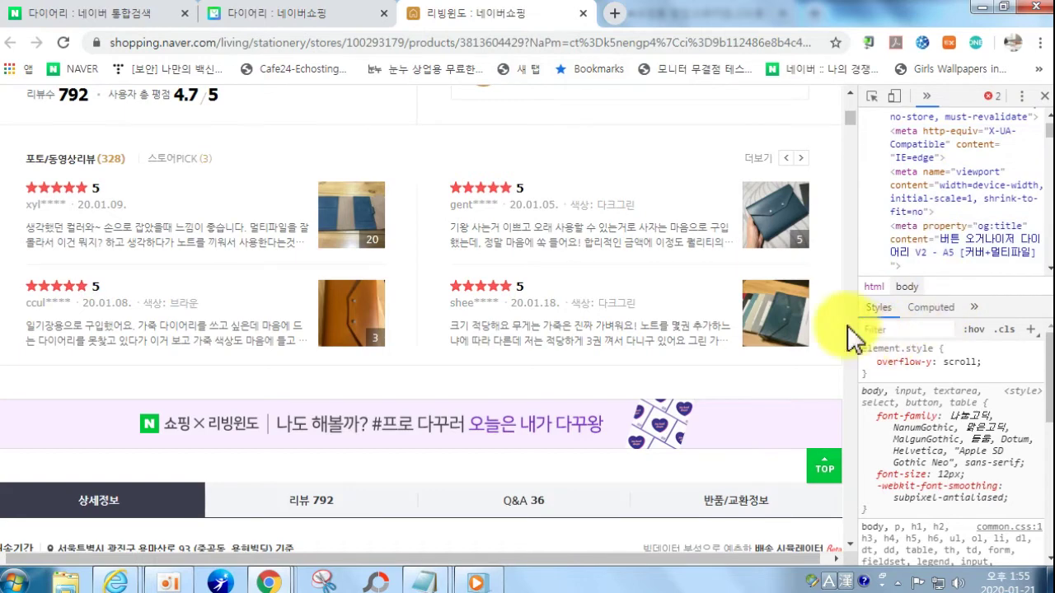
{"action": "left_click", "coordinate": [582, 13]}
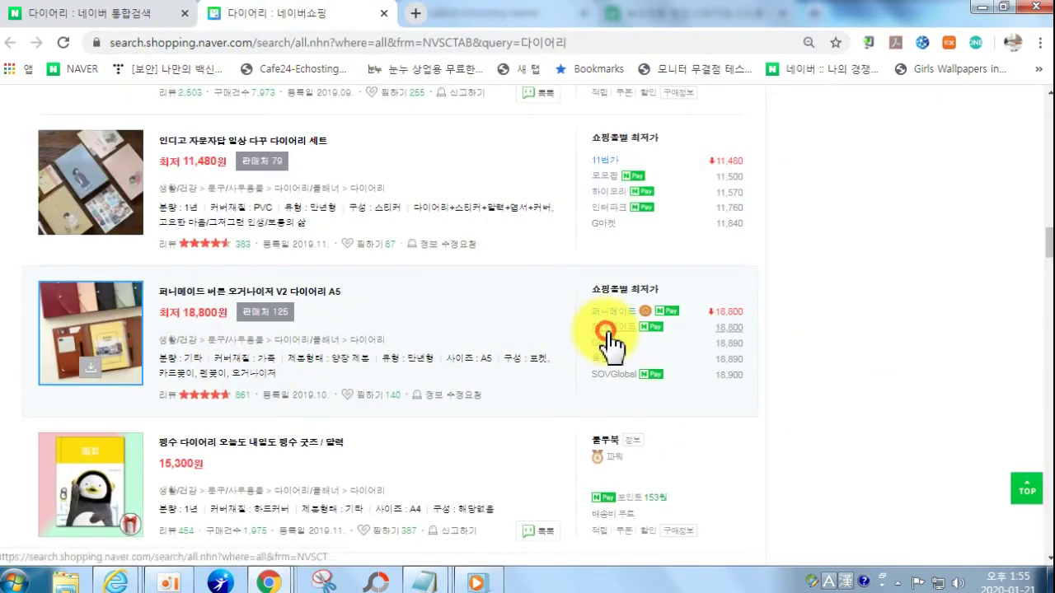
- Open the second 퍼니메이드 offer for the same diary and examine the title, description and keywords tags in its head code
{"action": "left_click", "coordinate": [606, 329]}
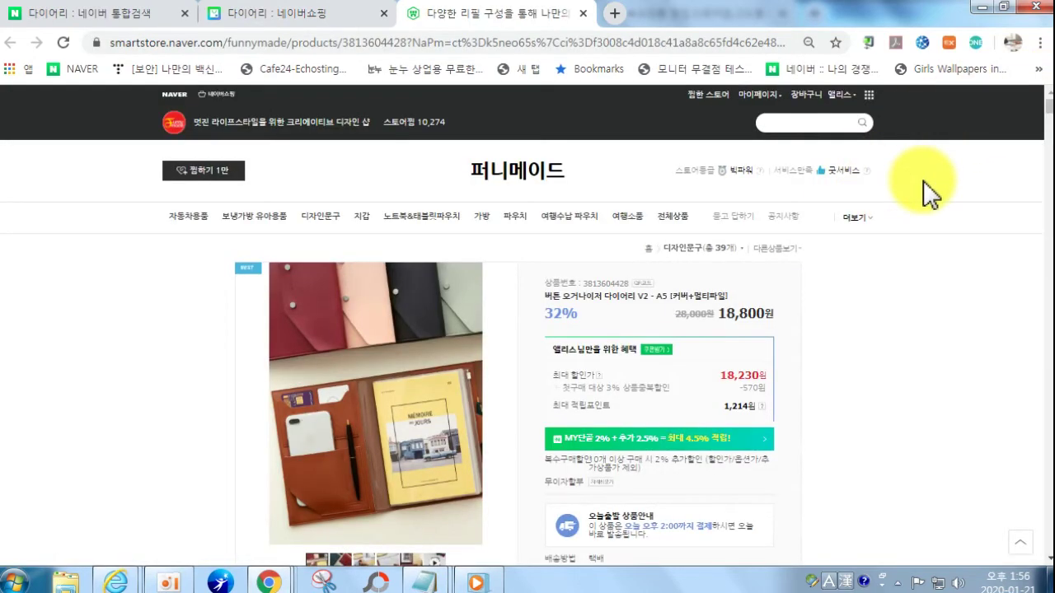
{"action": "key", "text": "F12"}
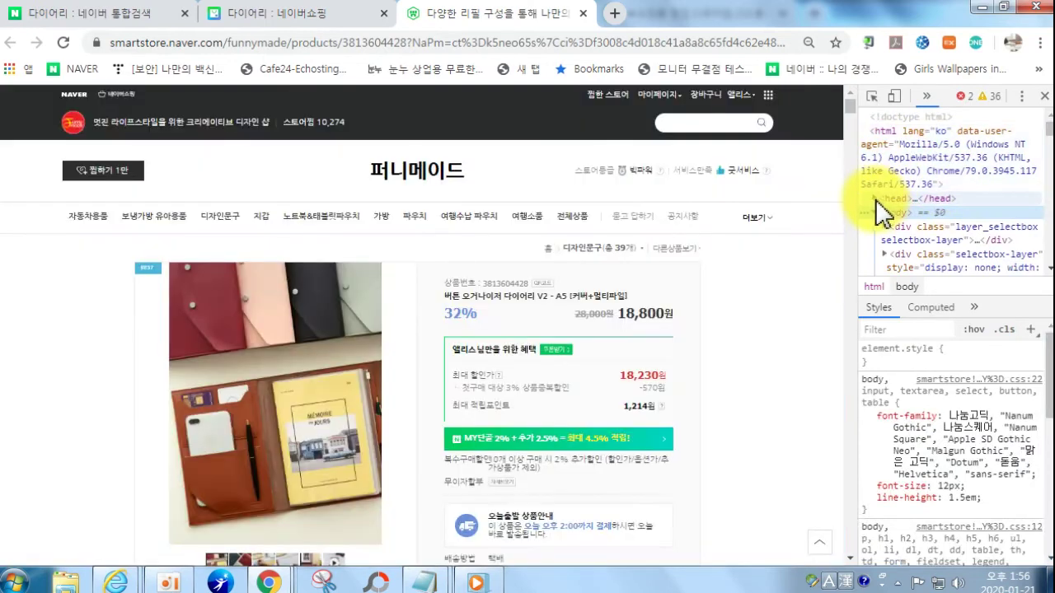
{"action": "left_click", "coordinate": [898, 198]}
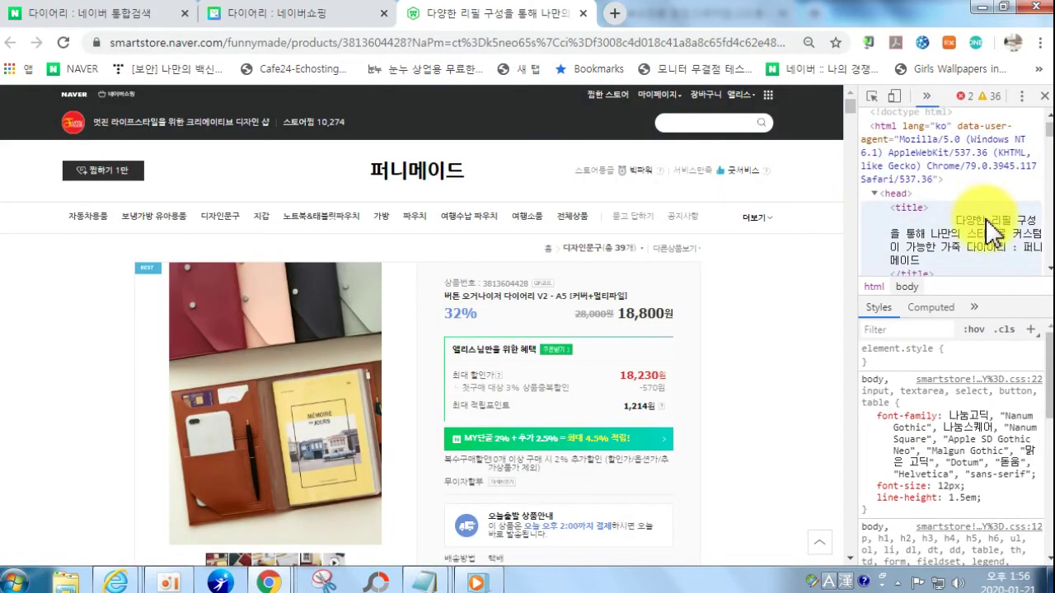
{"action": "scroll", "coordinate": [948, 233], "scroll_direction": "down", "scroll_amount": 3}
{"action": "scroll", "coordinate": [965, 223], "scroll_direction": "down", "scroll_amount": 3}
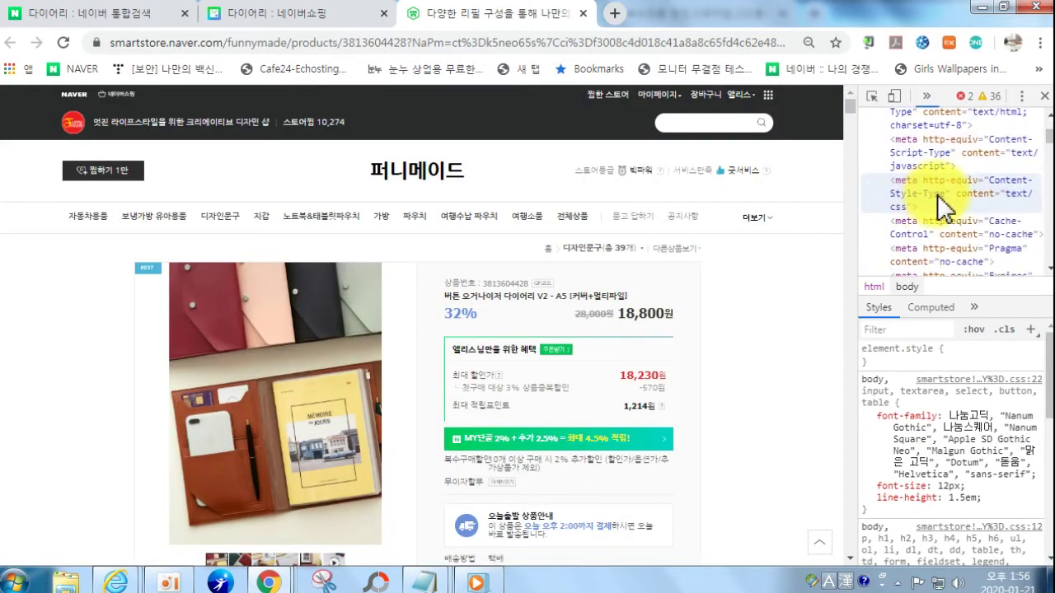
{"action": "scroll", "coordinate": [940, 214], "scroll_direction": "down", "scroll_amount": 2}
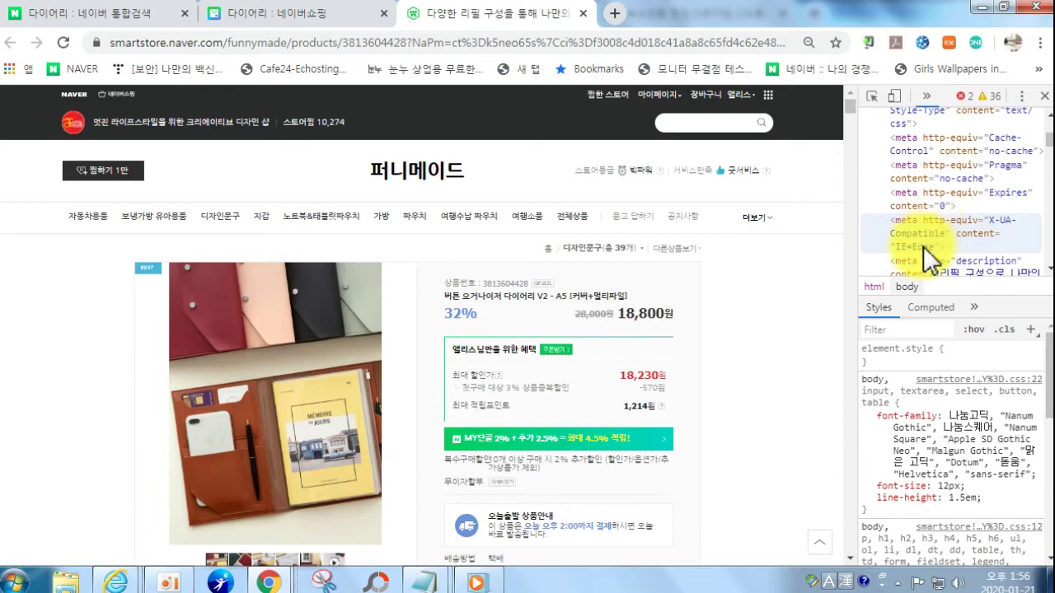
{"action": "scroll", "coordinate": [940, 231], "scroll_direction": "down", "scroll_amount": 2}
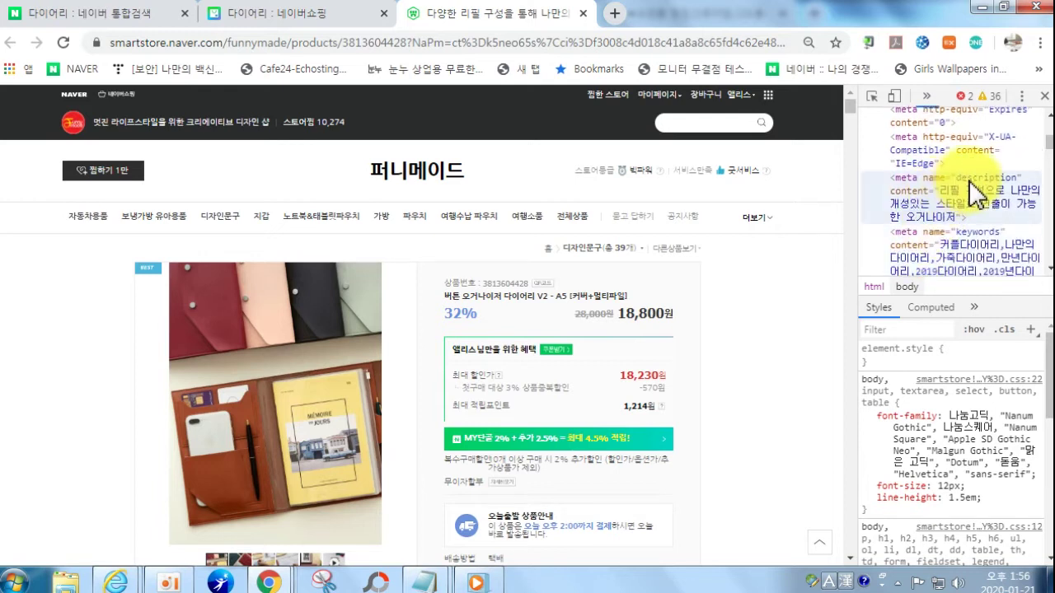
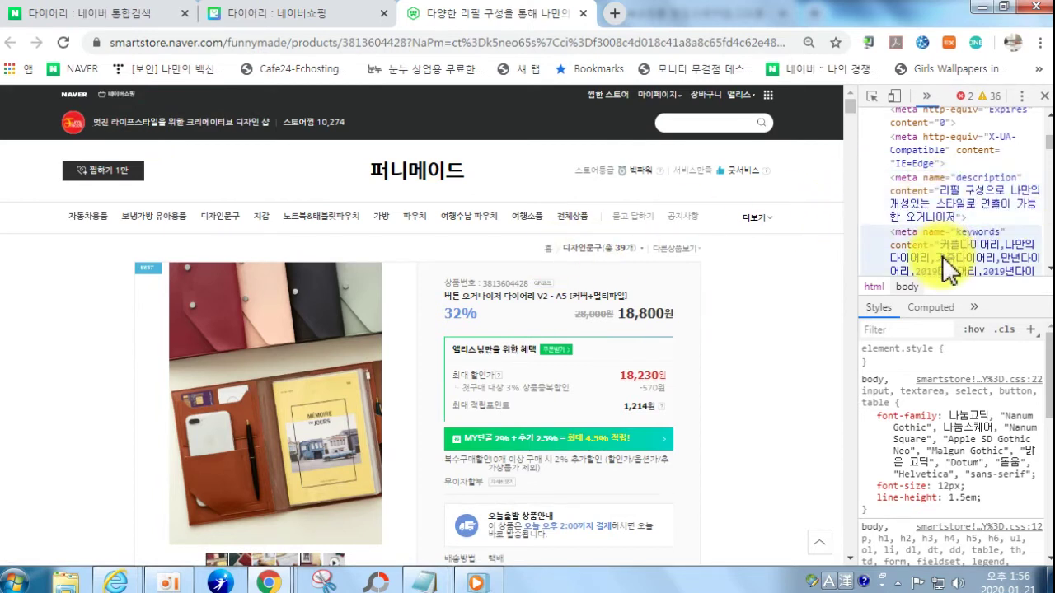
{"action": "scroll", "coordinate": [953, 245], "scroll_direction": "down", "scroll_amount": 1}
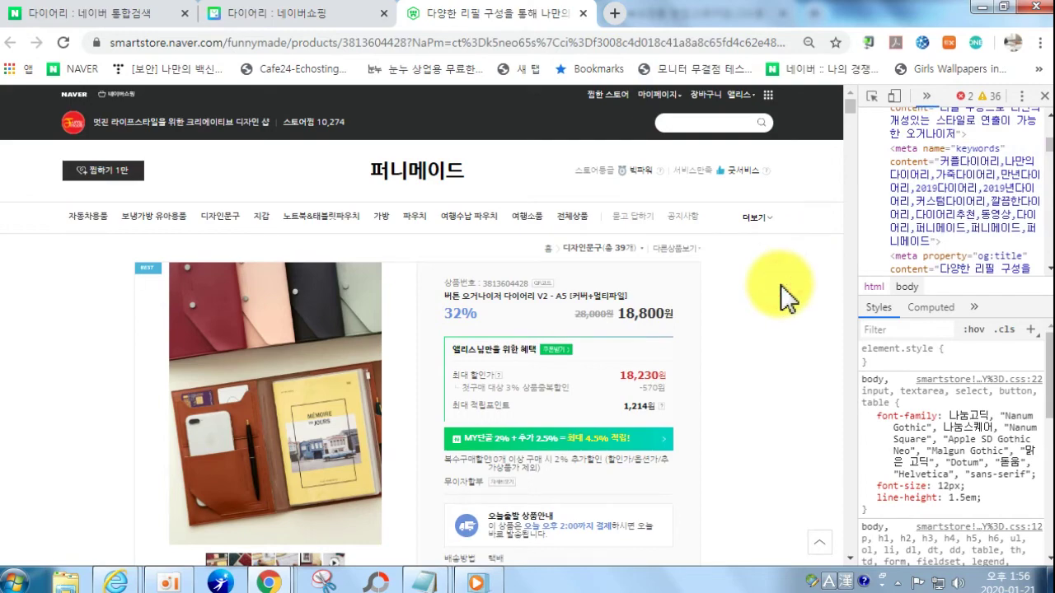
{"action": "left_click", "coordinate": [1044, 96]}
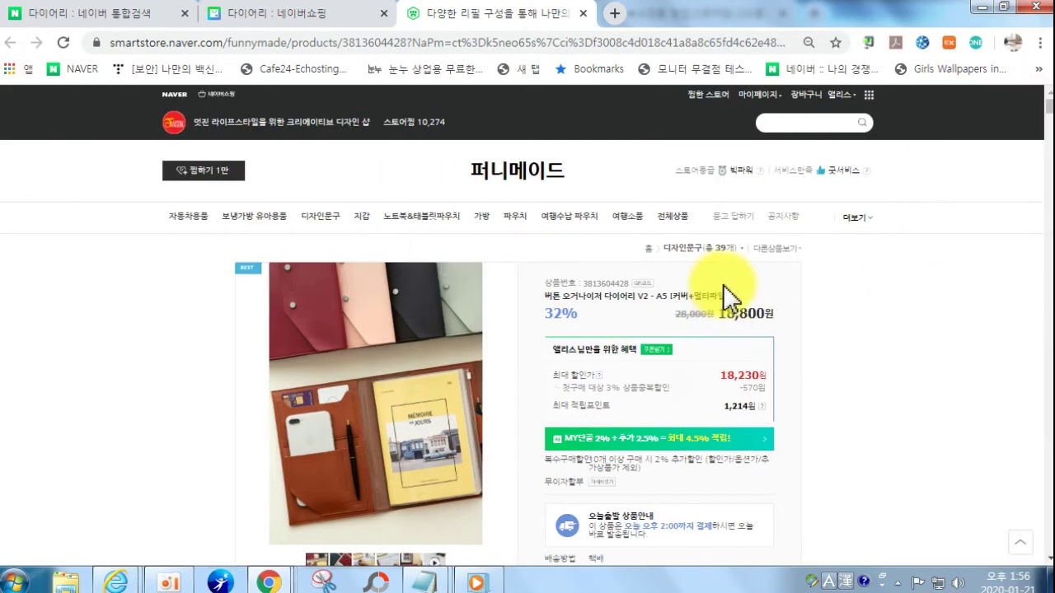
- Look through the 퍼니메이드 diary's detail images, product information and transaction terms, and close the product page
{"action": "scroll", "coordinate": [828, 360], "scroll_direction": "down", "scroll_amount": 10}
{"action": "scroll", "coordinate": [853, 371], "scroll_direction": "down", "scroll_amount": 15}
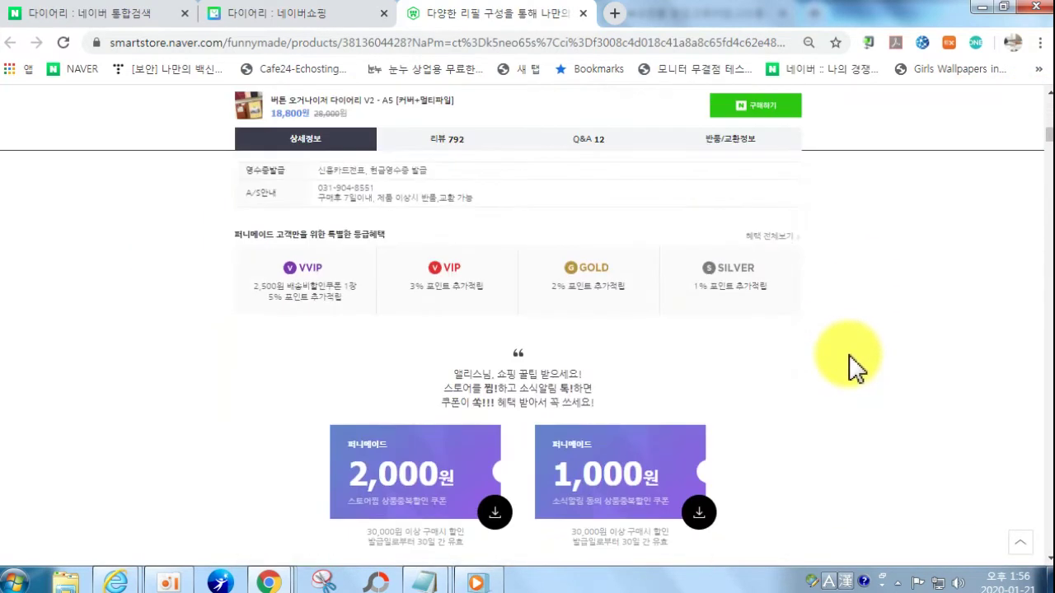
{"action": "scroll", "coordinate": [849, 383], "scroll_direction": "down", "scroll_amount": 6}
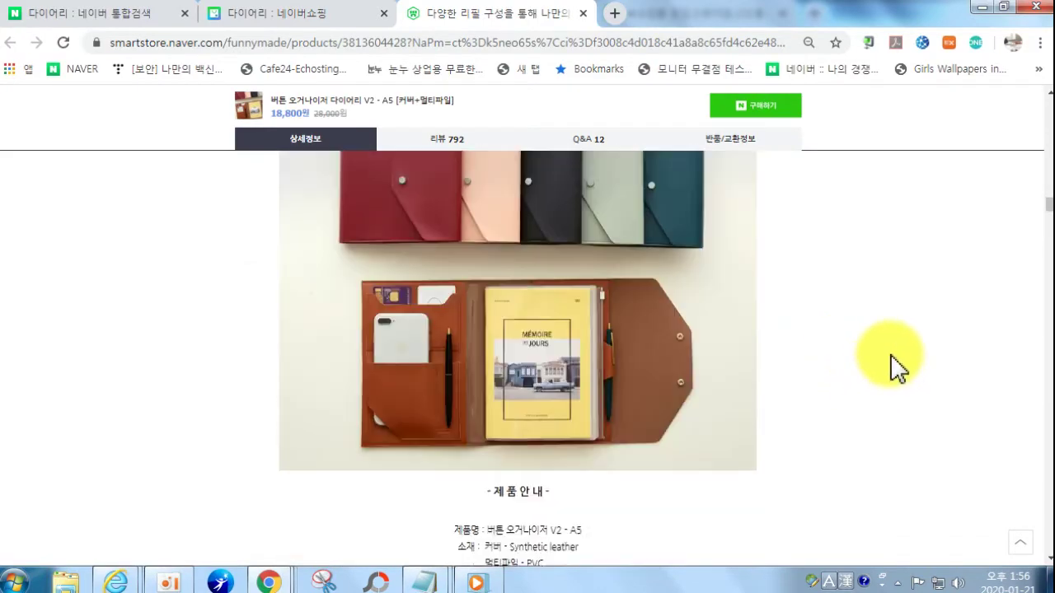
{"action": "scroll", "coordinate": [1022, 460], "scroll_direction": "down", "scroll_amount": 15}
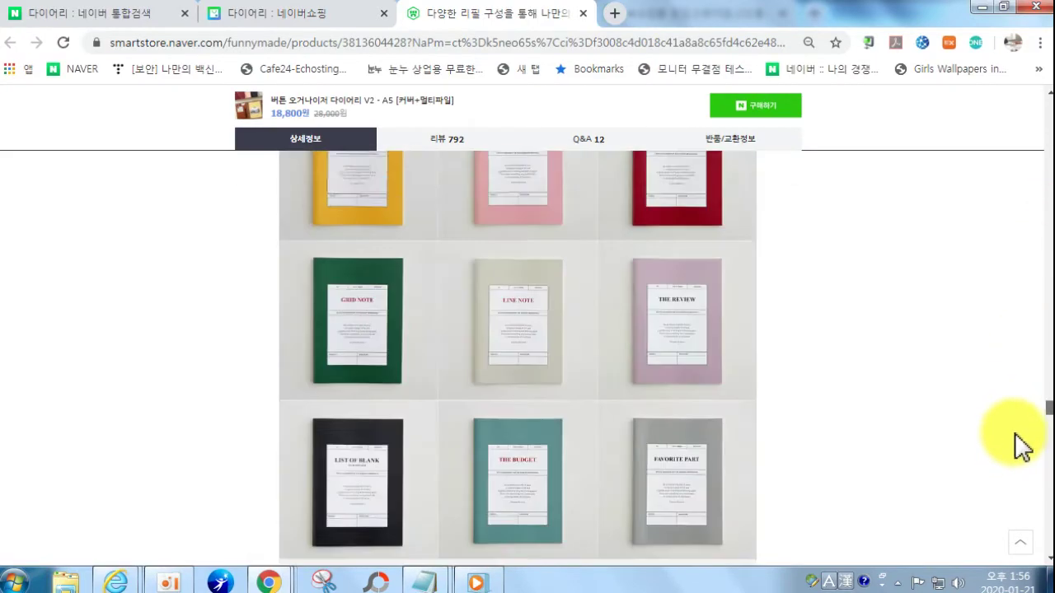
{"action": "scroll", "coordinate": [1027, 476], "scroll_direction": "down", "scroll_amount": 15}
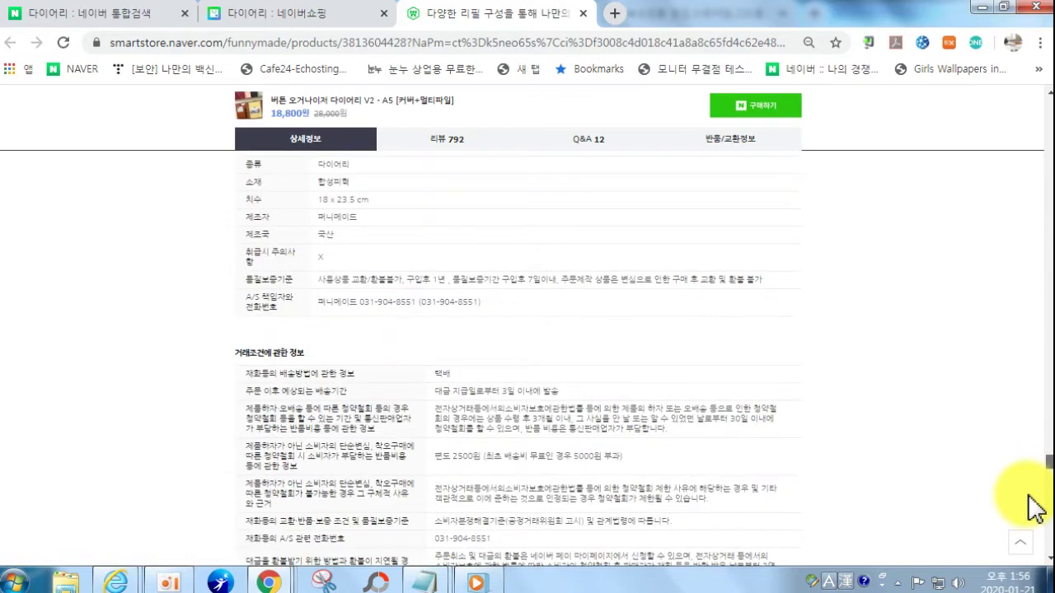
{"action": "scroll", "coordinate": [466, 445], "scroll_direction": "up", "scroll_amount": 15}
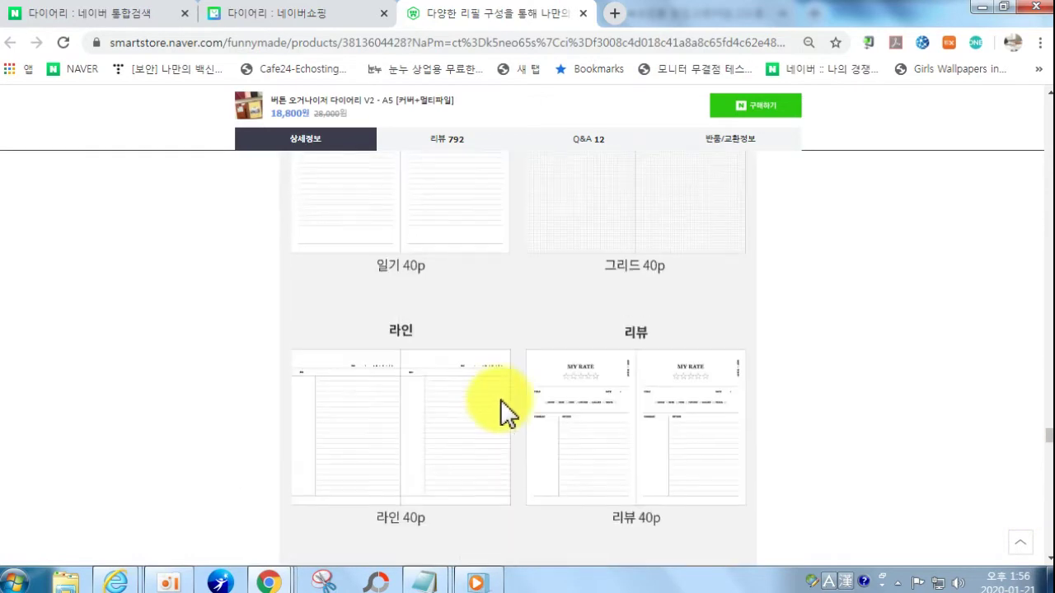
{"action": "left_click_drag", "start_coordinate": [1049, 420], "coordinate": [1043, 118]}
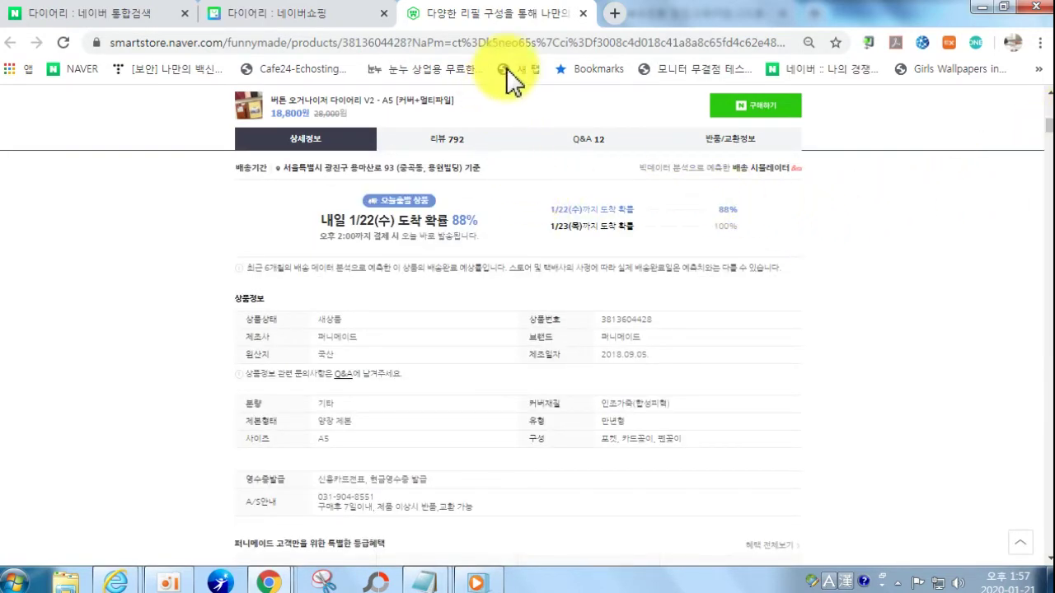
{"action": "left_click", "coordinate": [582, 14]}
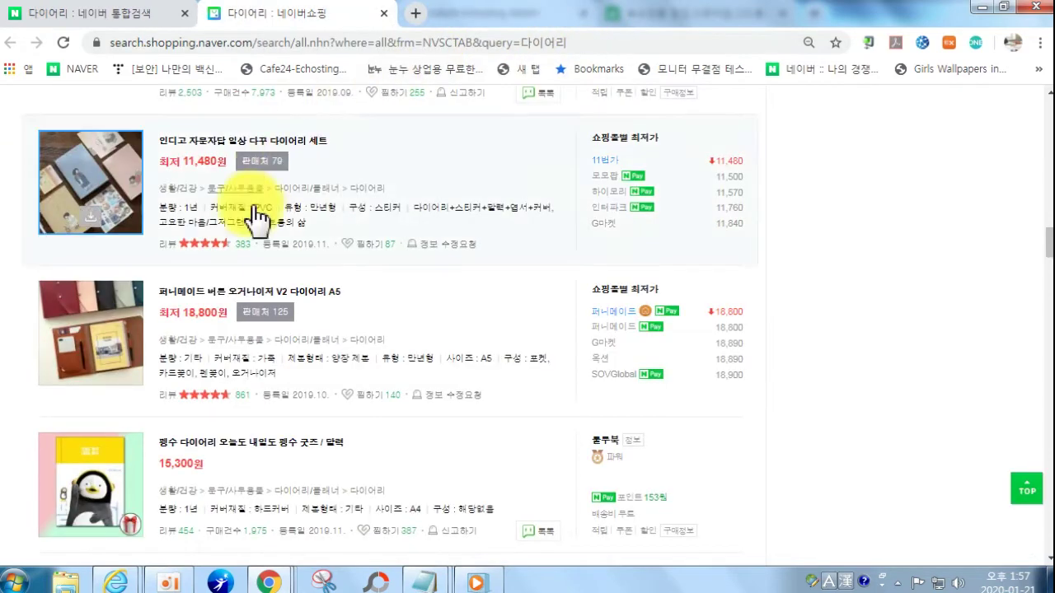
- Switch to the Cafe24 admin's product list window and open SSO 로그인 연동 관리 under the shop's 운영관리 settings
{"action": "mouse_move", "coordinate": [266, 577]}
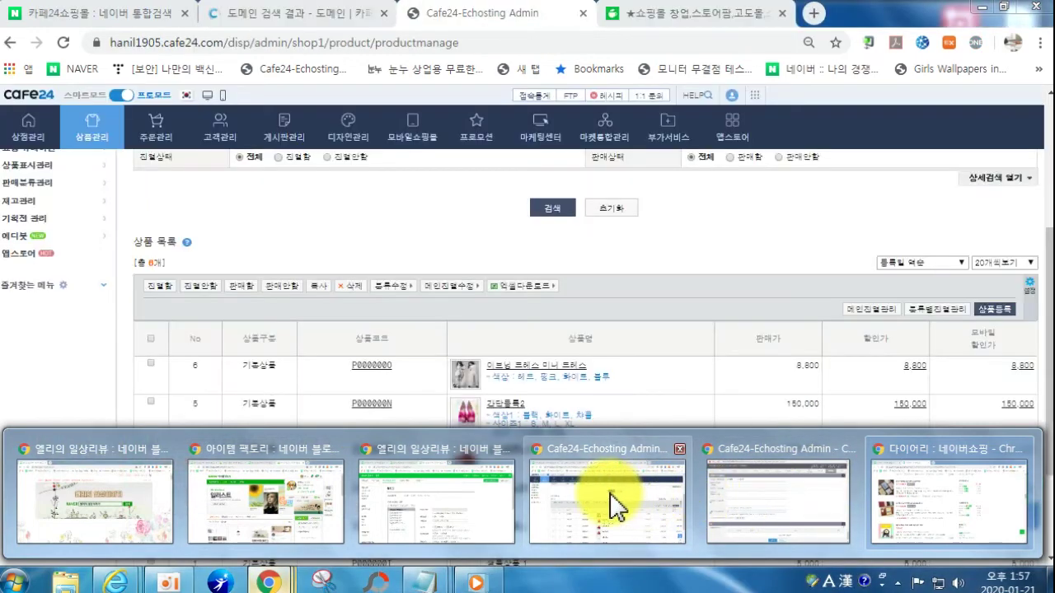
{"action": "left_click", "coordinate": [620, 495]}
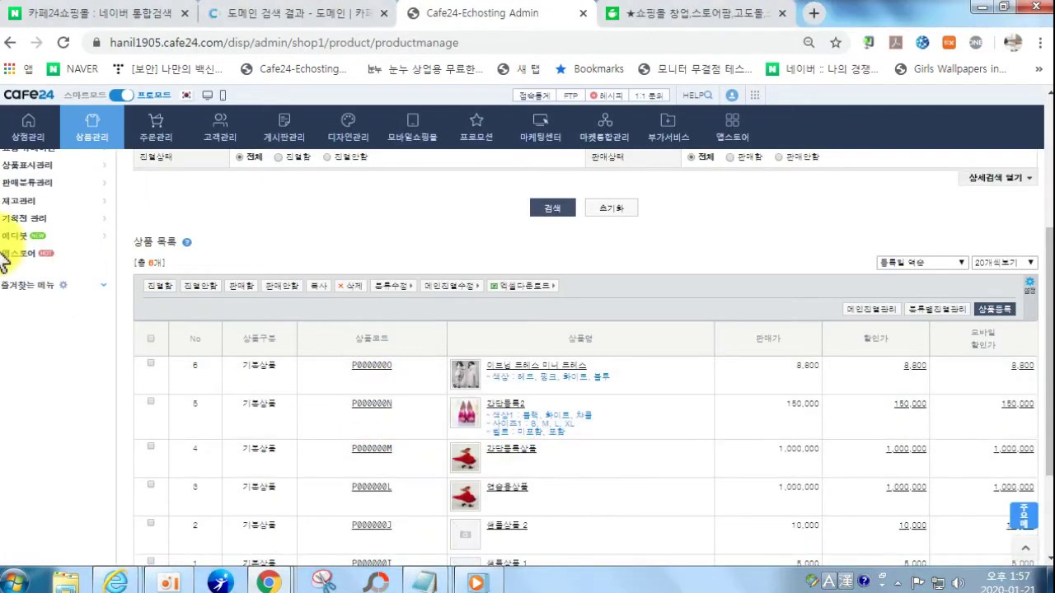
{"action": "scroll", "coordinate": [5, 262], "scroll_direction": "up", "scroll_amount": 3}
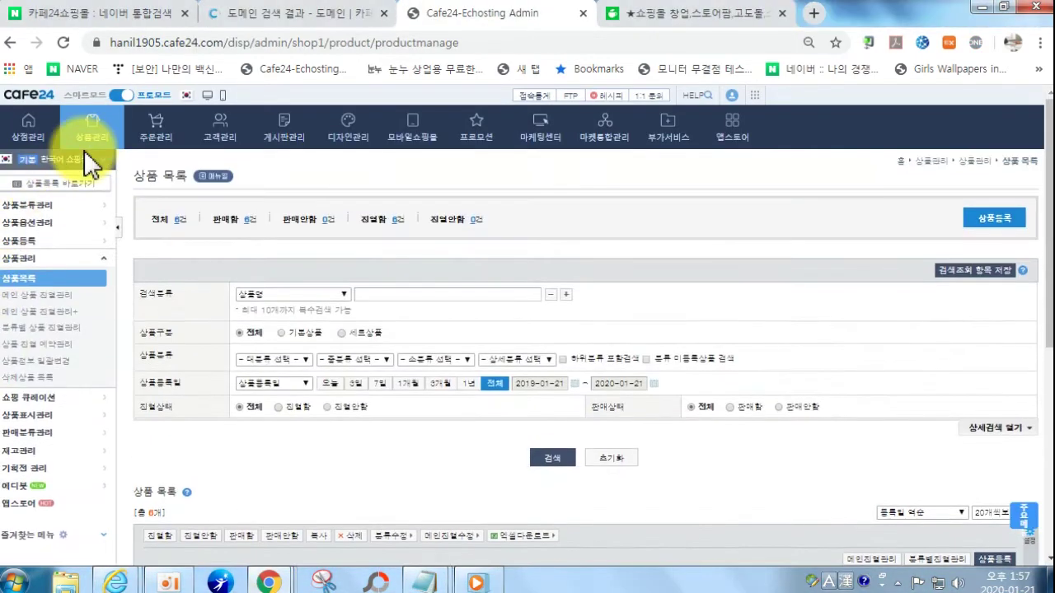
{"action": "left_click", "coordinate": [32, 128]}
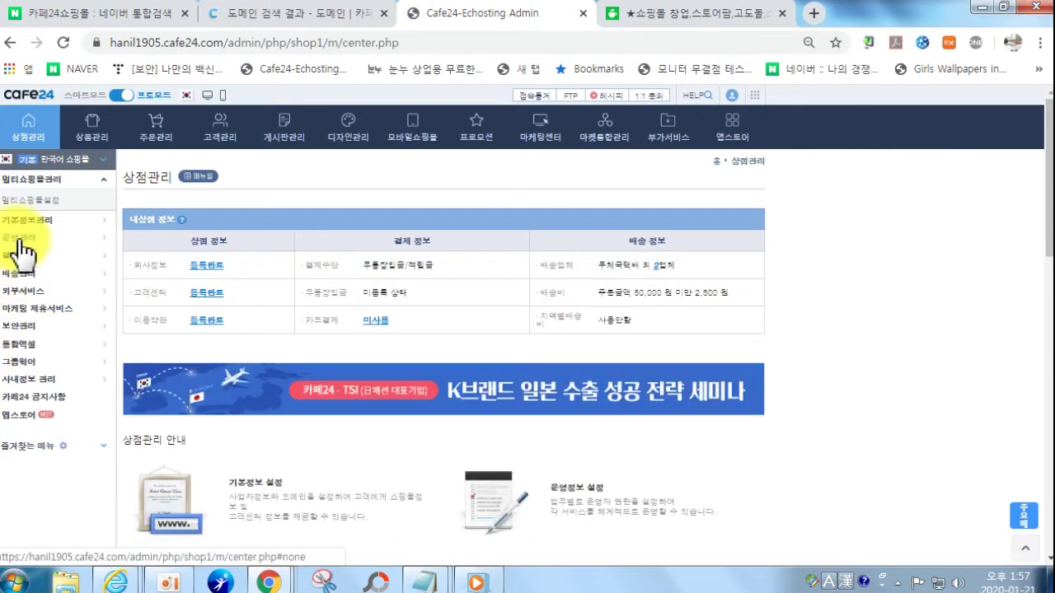
{"action": "left_click", "coordinate": [18, 238]}
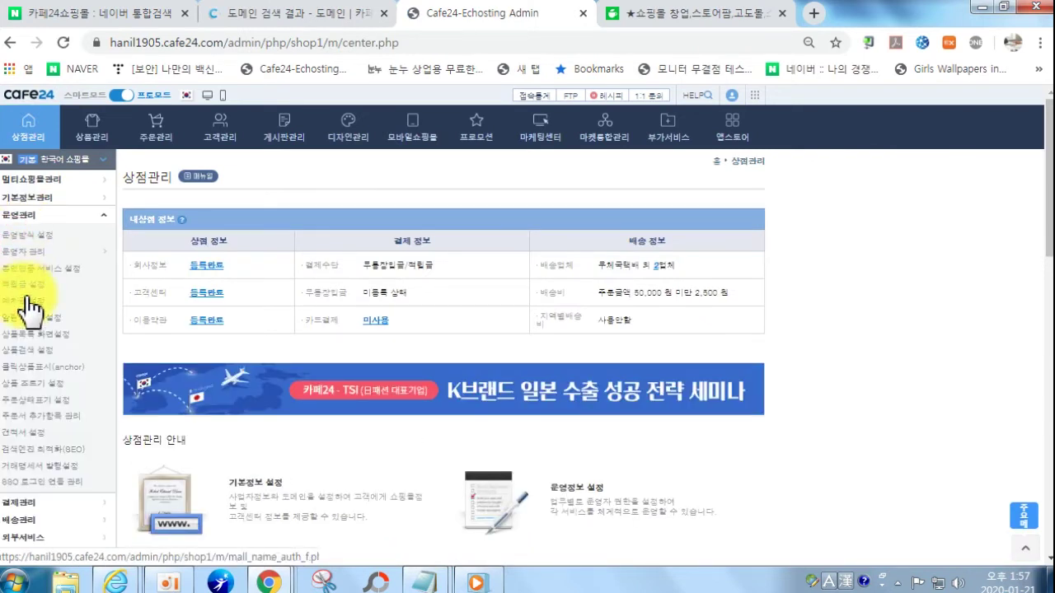
{"action": "left_click", "coordinate": [37, 486]}
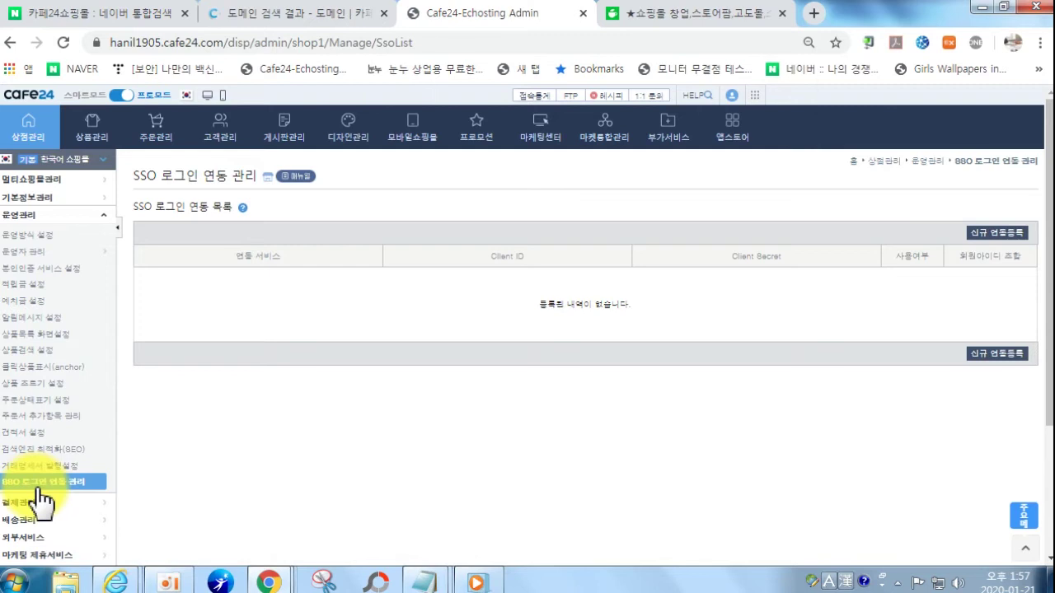
- Open 결제방식 설정 under 결제관리 and review the payment method, buyer protection, minimum amount and order payment settings
{"action": "left_click", "coordinate": [14, 504]}
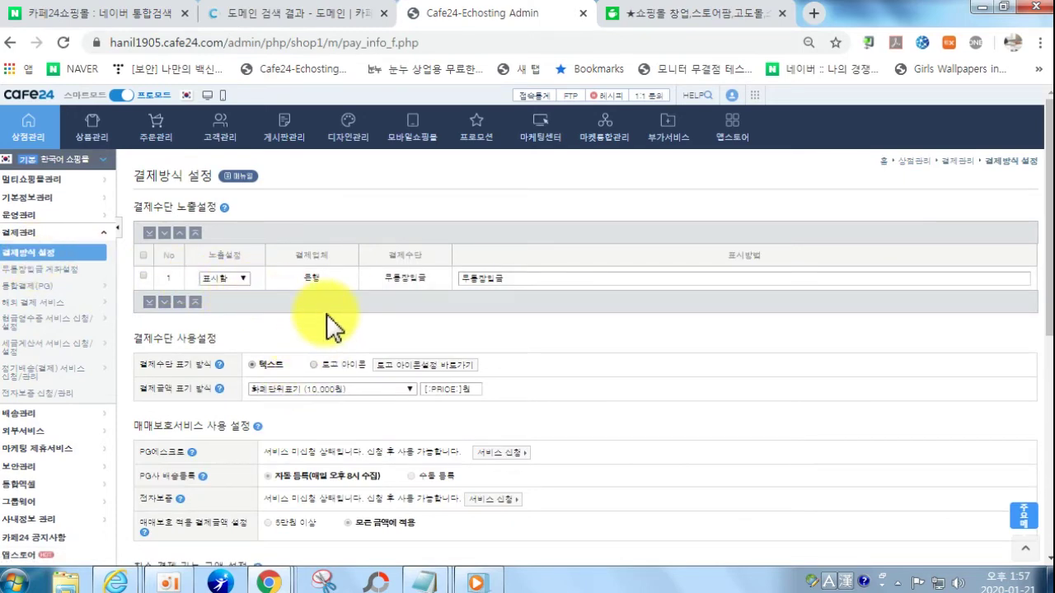
{"action": "scroll", "coordinate": [540, 289], "scroll_direction": "down", "scroll_amount": 3}
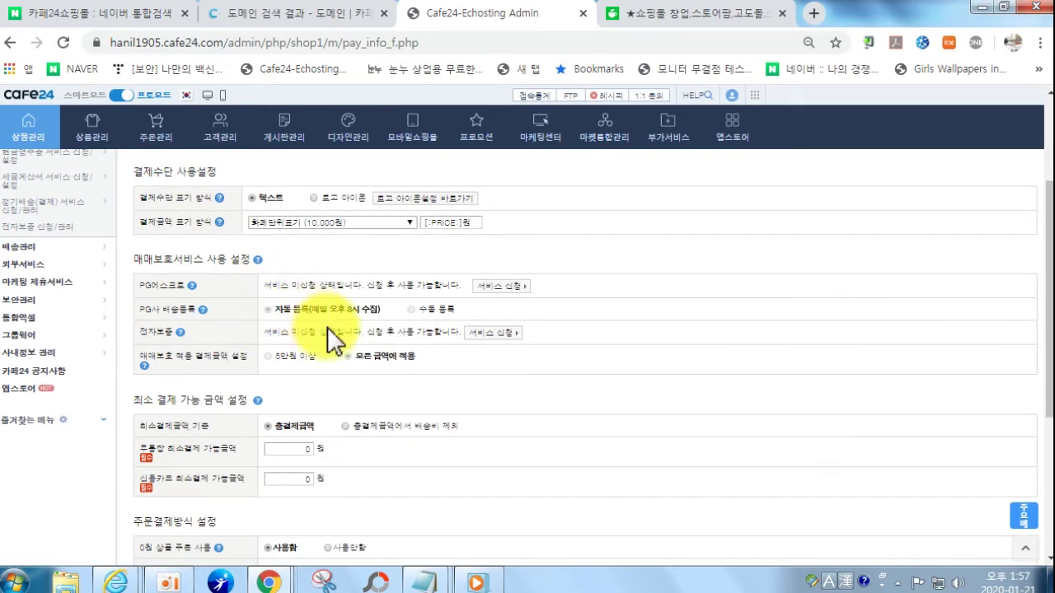
{"action": "scroll", "coordinate": [371, 314], "scroll_direction": "down", "scroll_amount": 3}
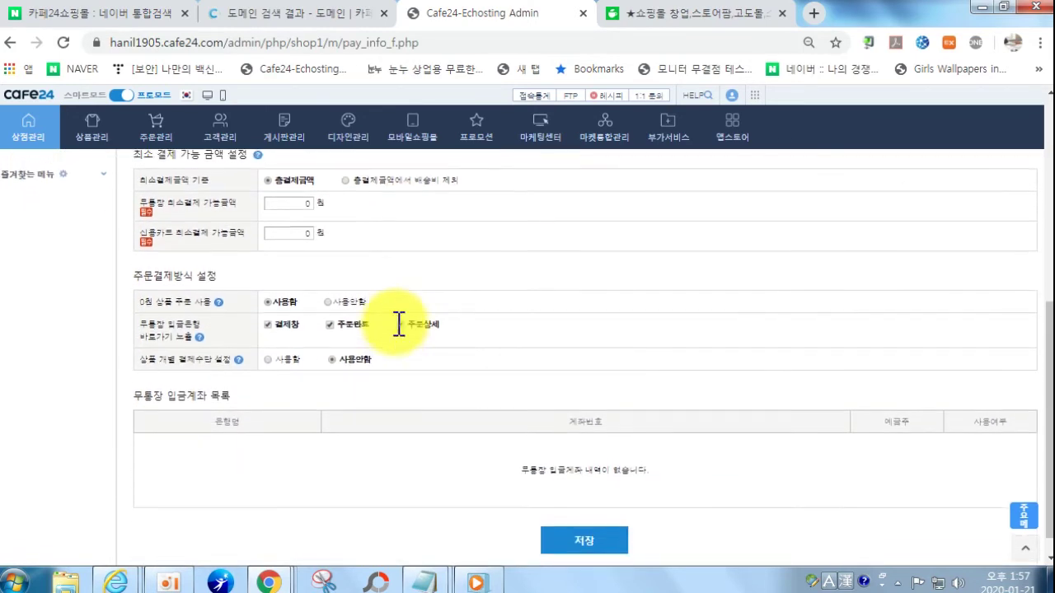
- Open the integrated payment (통합결제 PG) service guide under payment management and read down to the package products
{"action": "scroll", "coordinate": [212, 341], "scroll_direction": "up", "scroll_amount": 5}
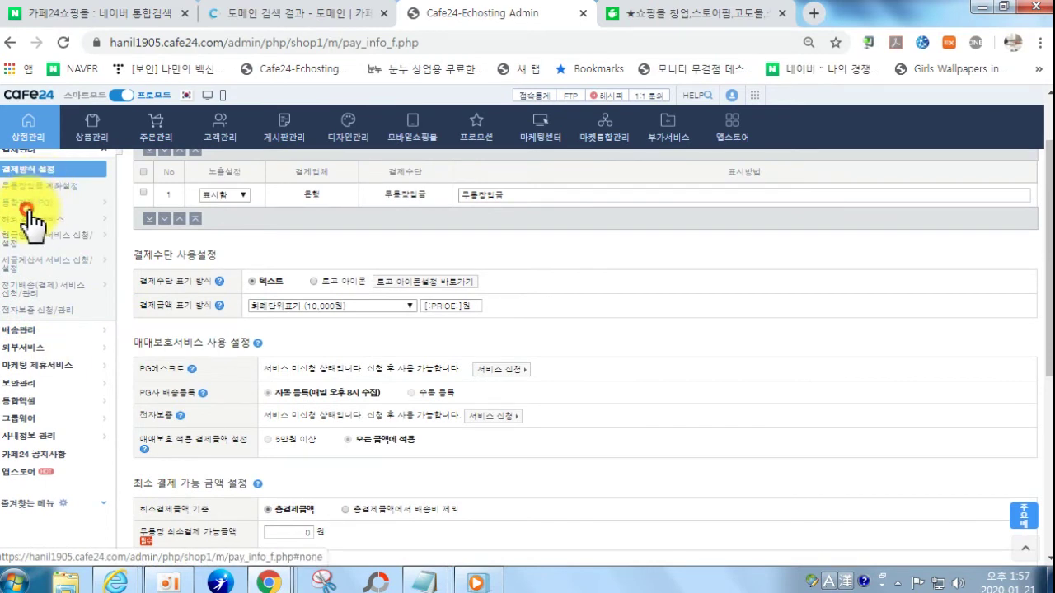
{"action": "left_click", "coordinate": [29, 207]}
{"action": "left_click", "coordinate": [25, 221]}
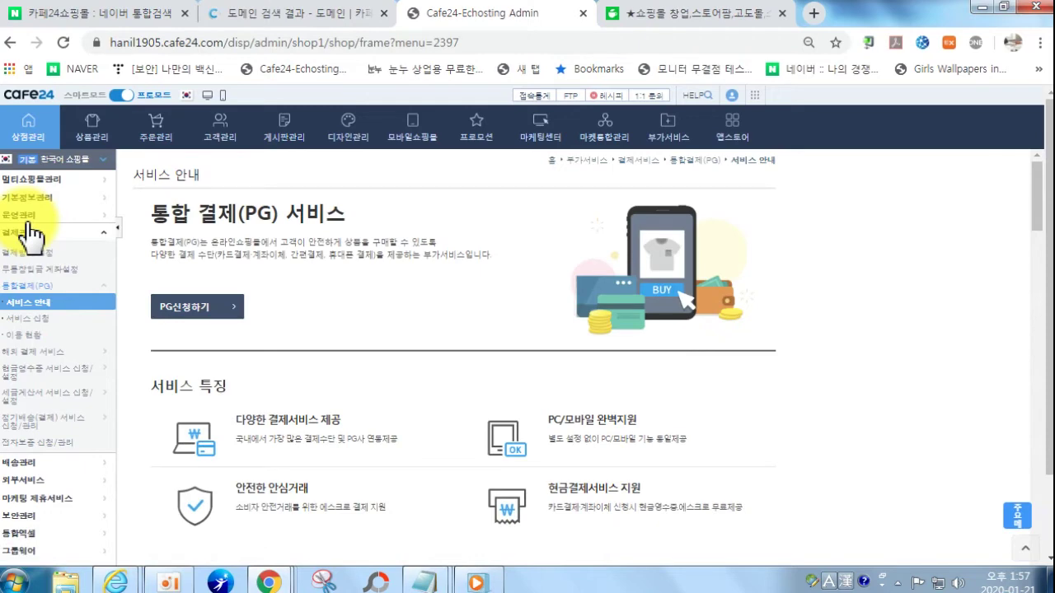
{"action": "scroll", "coordinate": [317, 341], "scroll_direction": "down", "scroll_amount": 5}
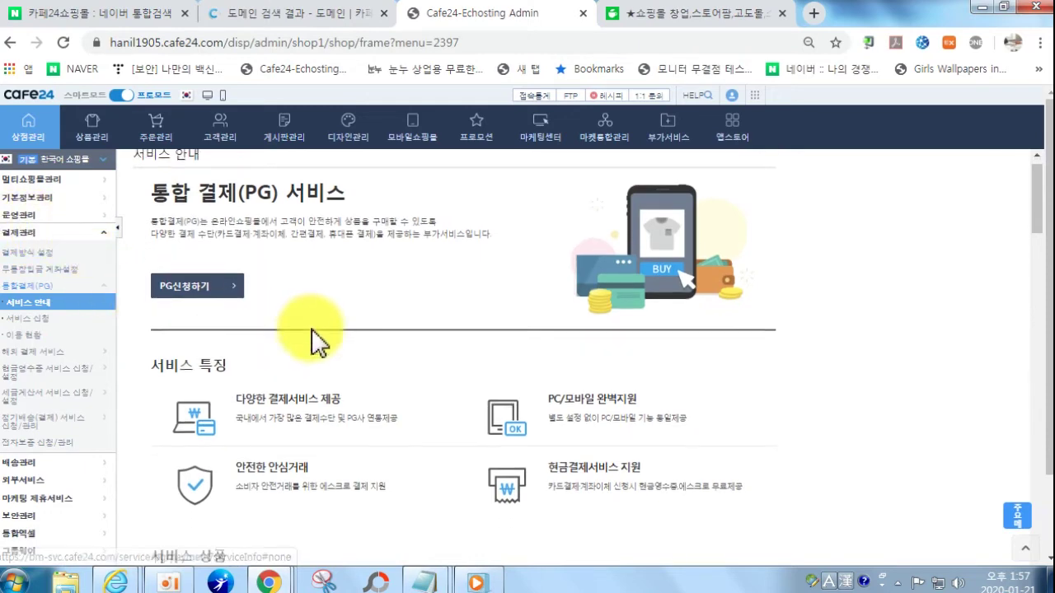
{"action": "scroll", "coordinate": [314, 347], "scroll_direction": "down", "scroll_amount": 2}
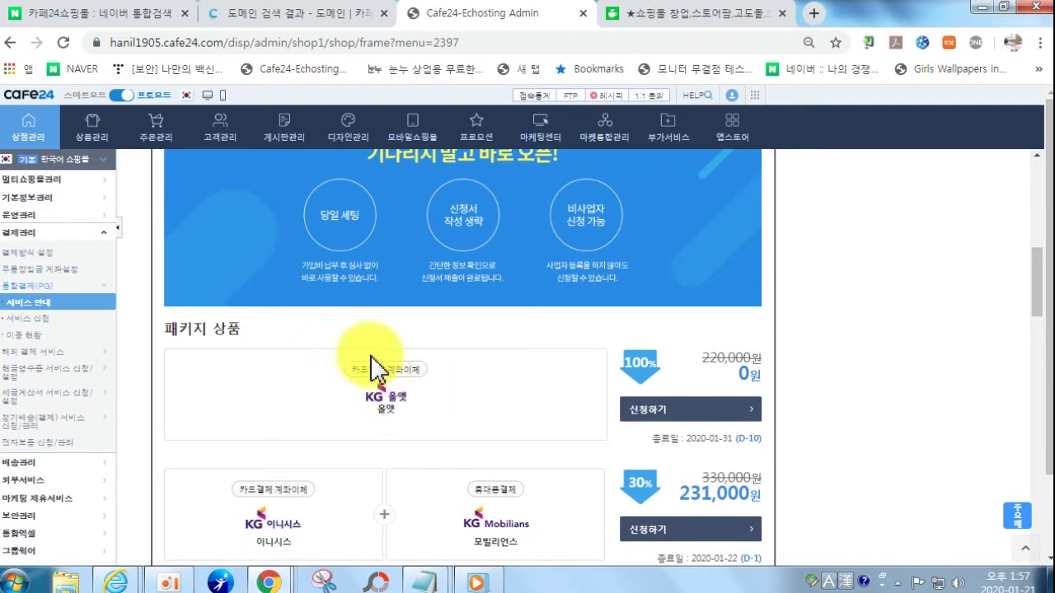
- Open the application form for the KG 올앳 package, review its shop information and agreement sections, and return to the service guide
{"action": "left_click", "coordinate": [681, 415]}
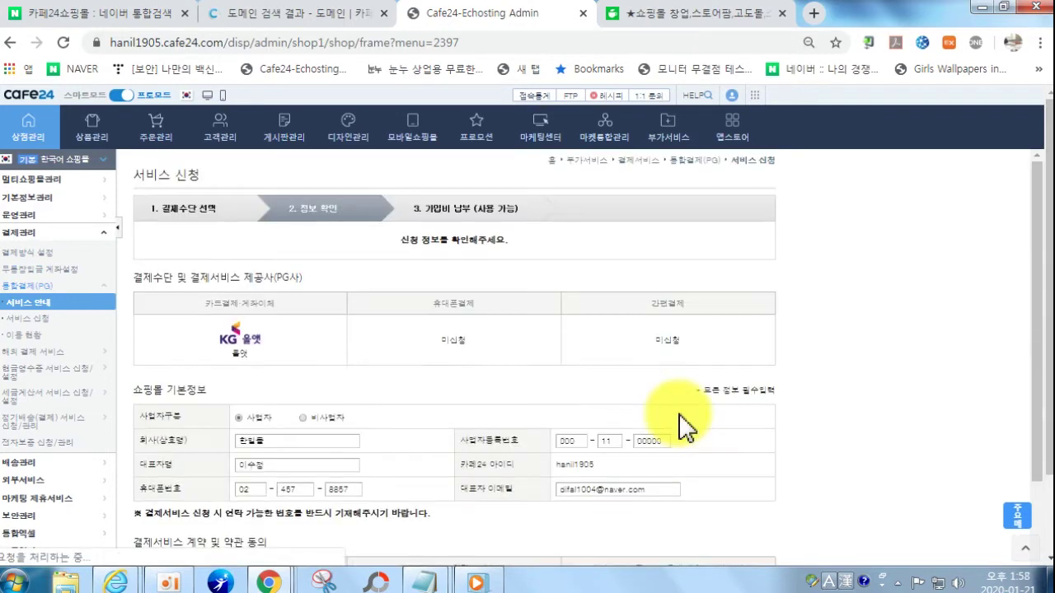
{"action": "scroll", "coordinate": [253, 420], "scroll_direction": "down", "scroll_amount": 3}
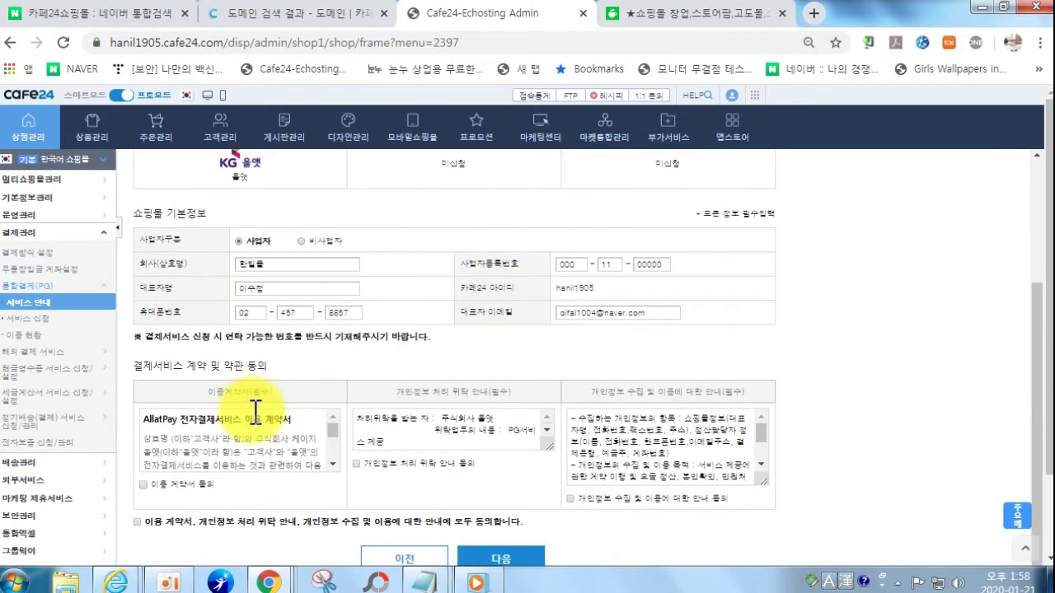
{"action": "scroll", "coordinate": [577, 428], "scroll_direction": "up", "scroll_amount": 3}
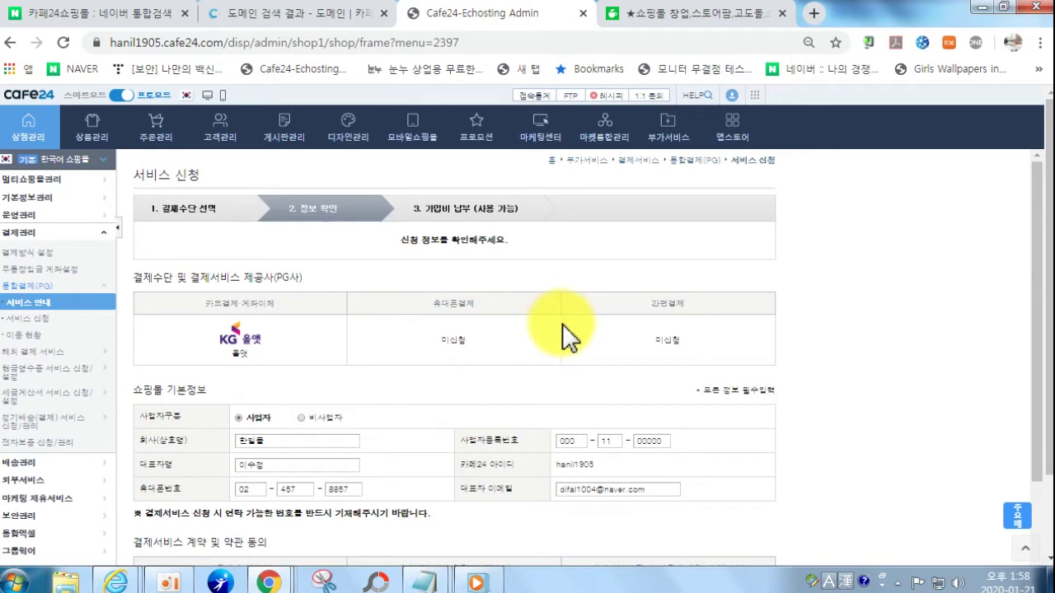
{"action": "left_click", "coordinate": [10, 42]}
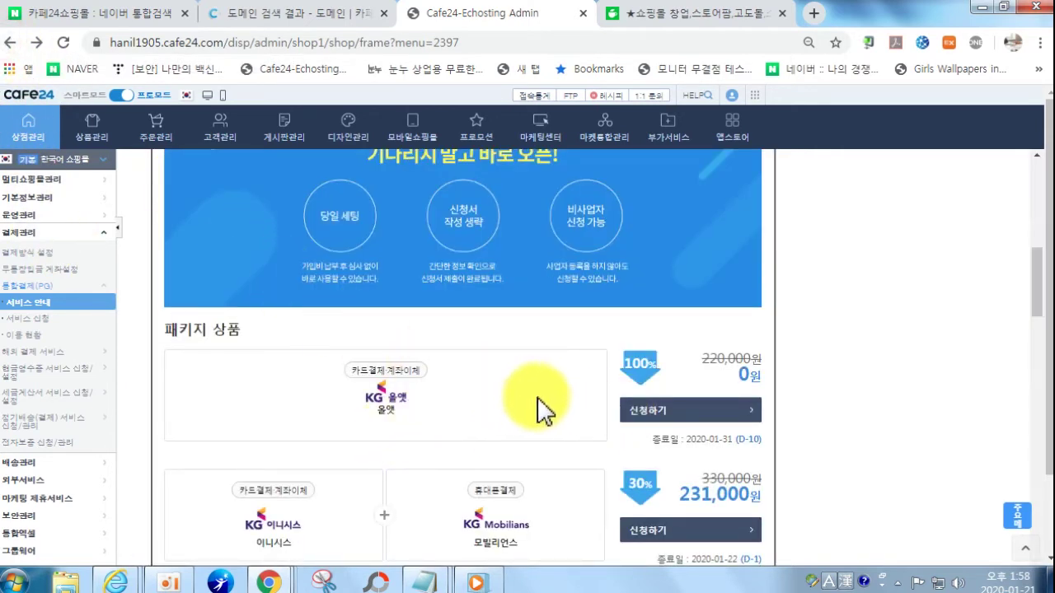
- Compare the package products (패키지 상품) of the instant-open PG offer, including their providers, joining fees and end dates
{"action": "scroll", "coordinate": [575, 445], "scroll_direction": "down", "scroll_amount": 1}
{"action": "scroll", "coordinate": [383, 355], "scroll_direction": "down", "scroll_amount": 4}
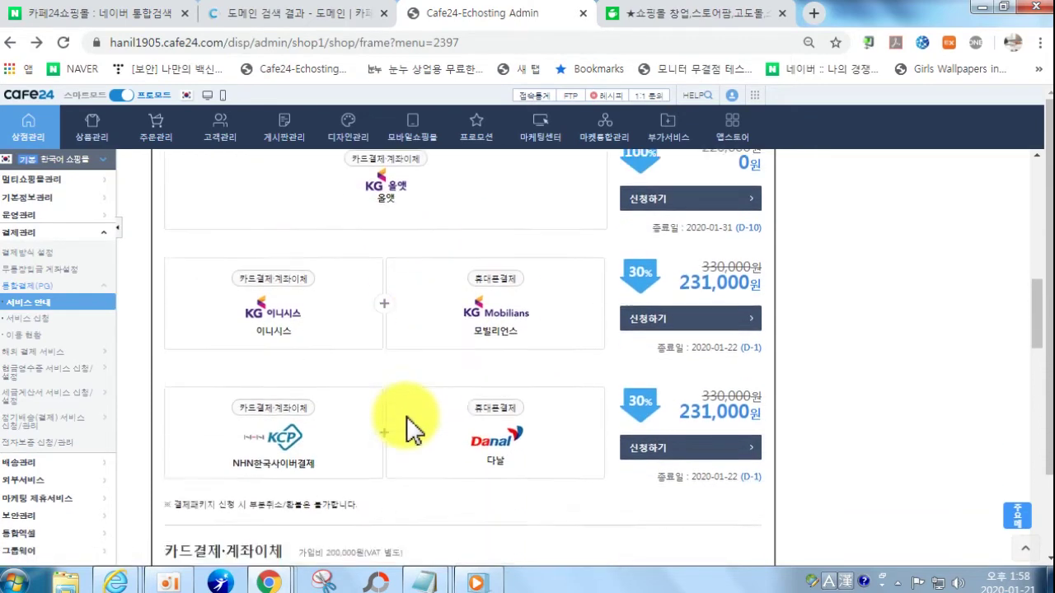
{"action": "scroll", "coordinate": [405, 408], "scroll_direction": "up", "scroll_amount": 8}
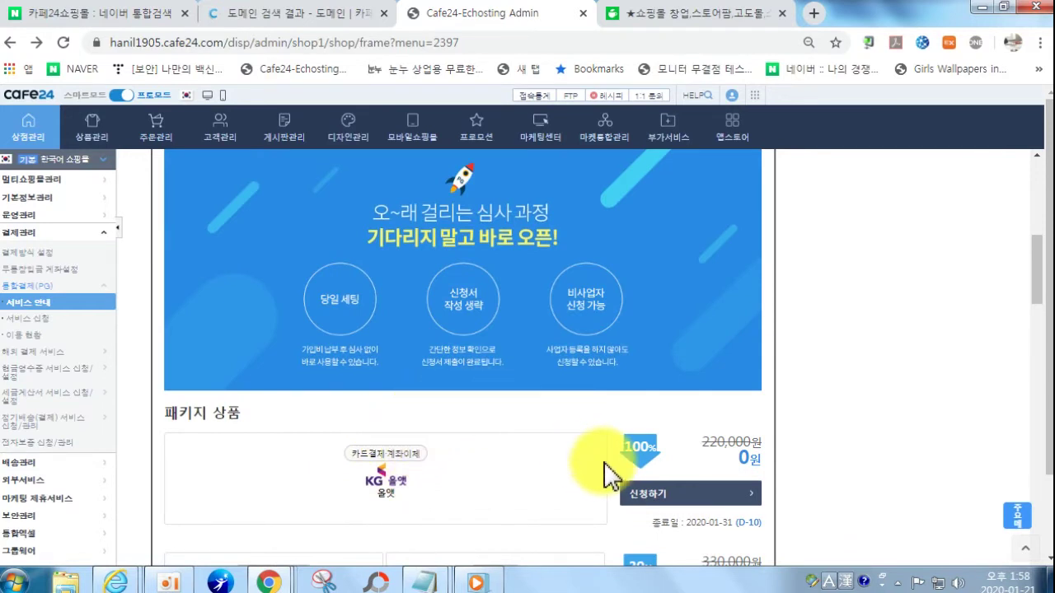
{"action": "scroll", "coordinate": [618, 457], "scroll_direction": "down", "scroll_amount": 2}
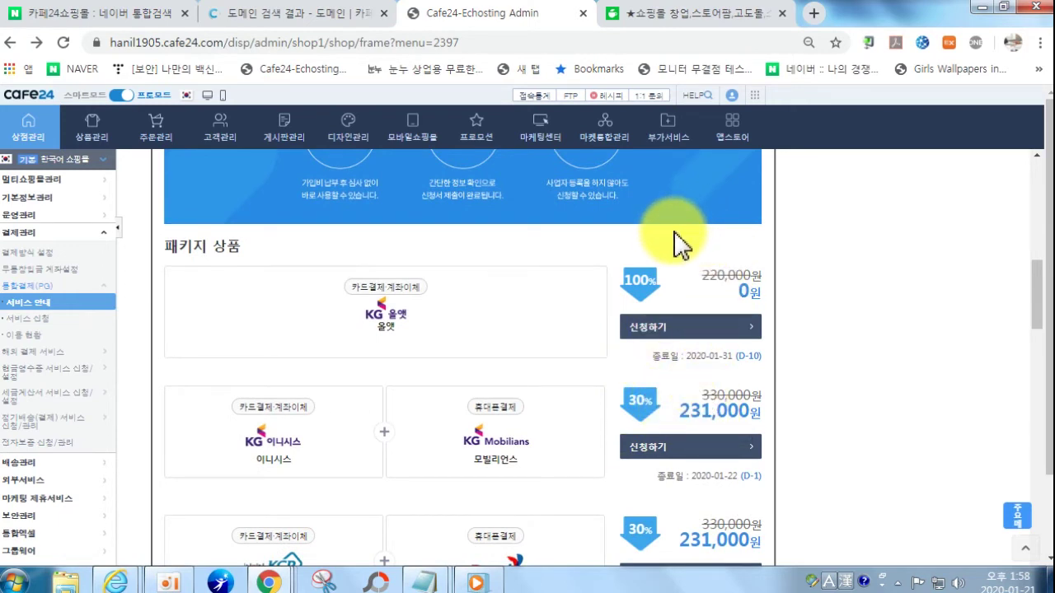
{"action": "scroll", "coordinate": [725, 454], "scroll_direction": "down", "scroll_amount": 1}
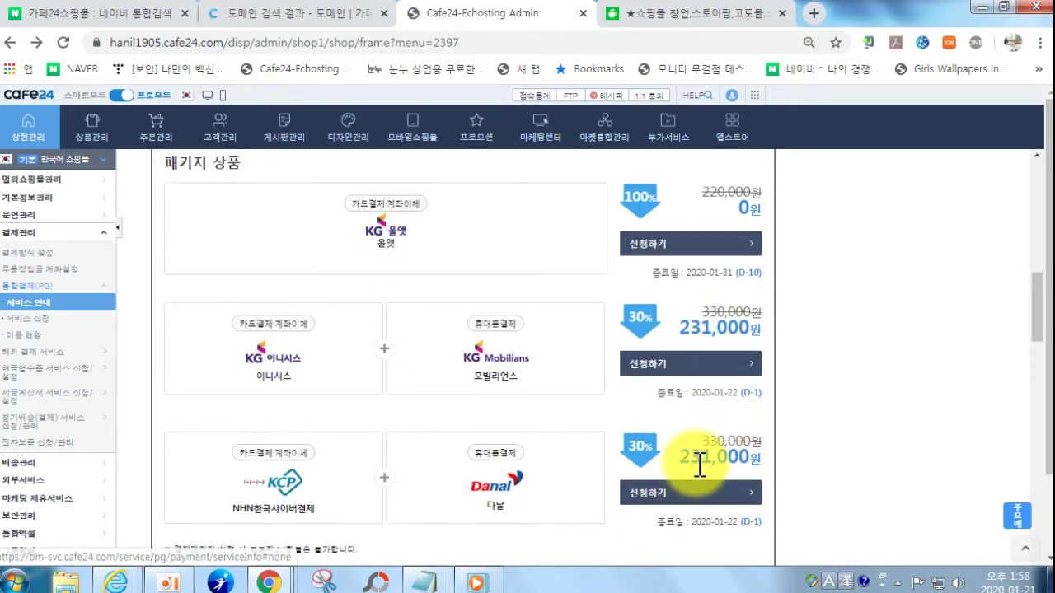
{"action": "scroll", "coordinate": [471, 297], "scroll_direction": "up", "scroll_amount": 7}
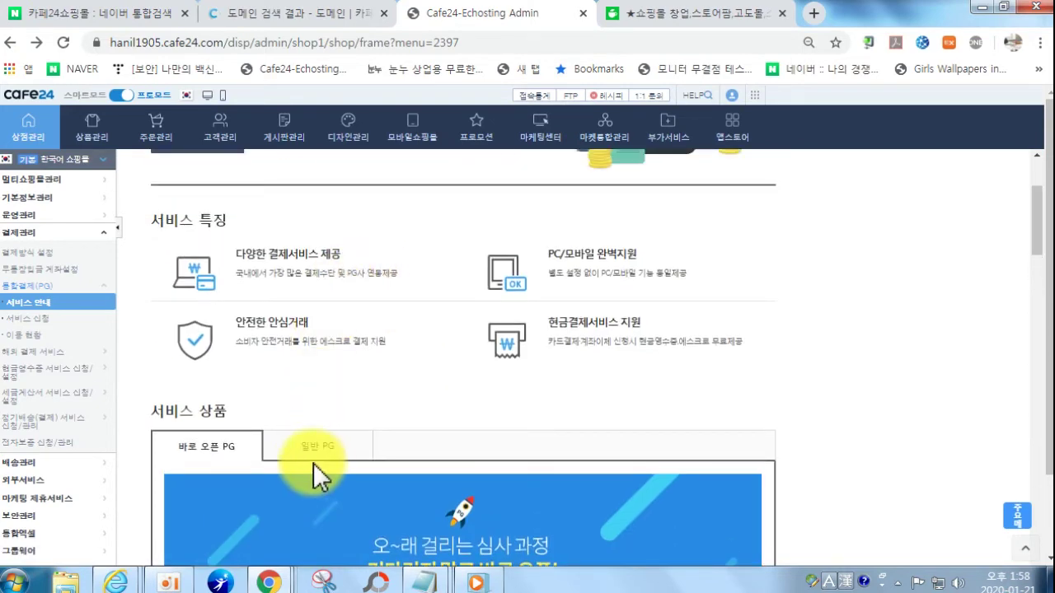
- Show the general PG (일반 PG) products and review their joining fees and the service application procedure
{"action": "left_click", "coordinate": [308, 448]}
{"action": "scroll", "coordinate": [346, 441], "scroll_direction": "down", "scroll_amount": 3}
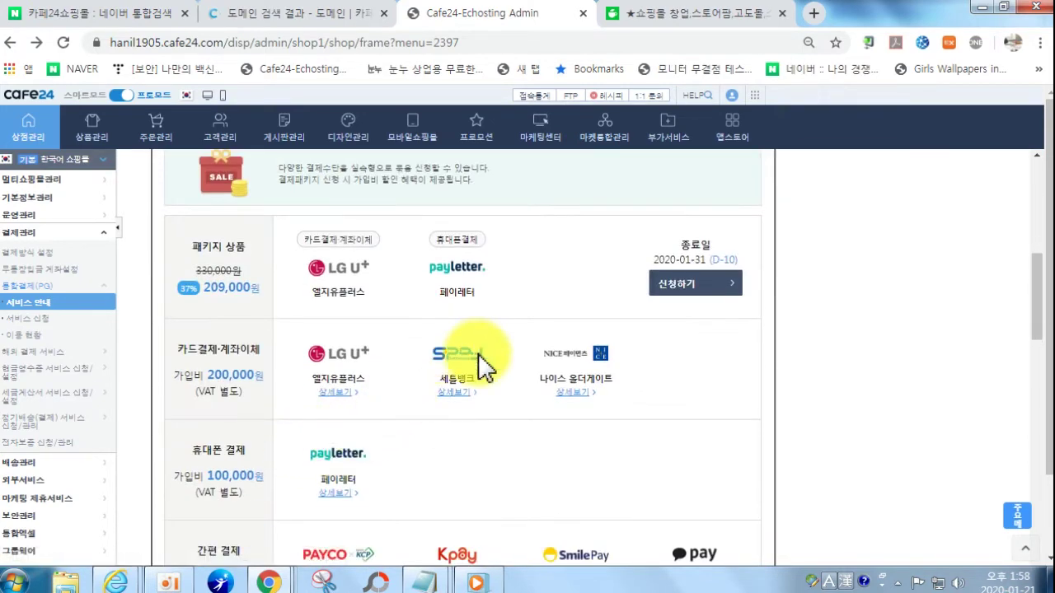
{"action": "scroll", "coordinate": [486, 371], "scroll_direction": "down", "scroll_amount": 5}
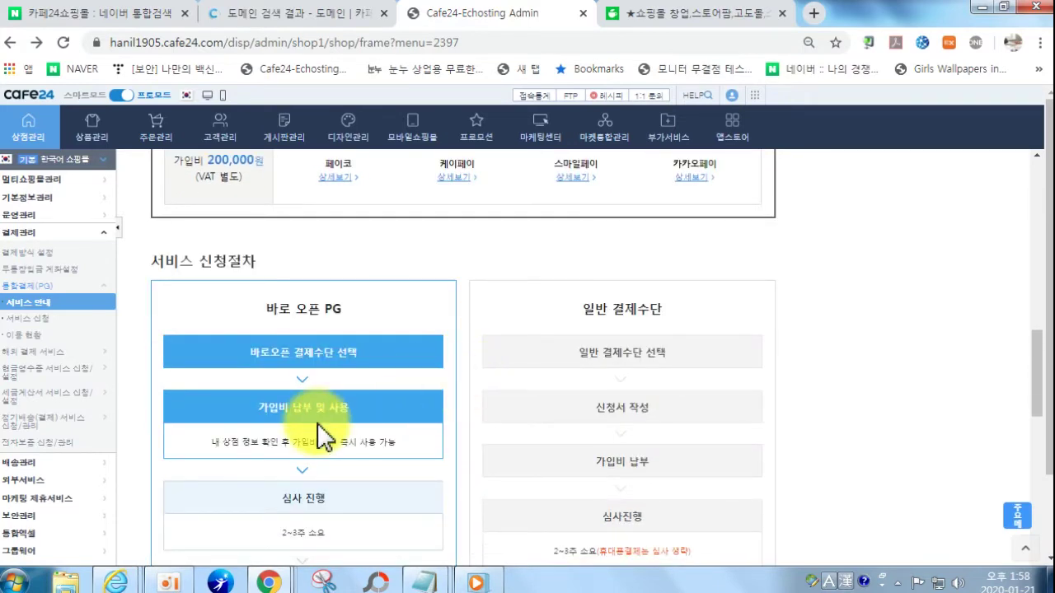
{"action": "scroll", "coordinate": [322, 437], "scroll_direction": "down", "scroll_amount": 1}
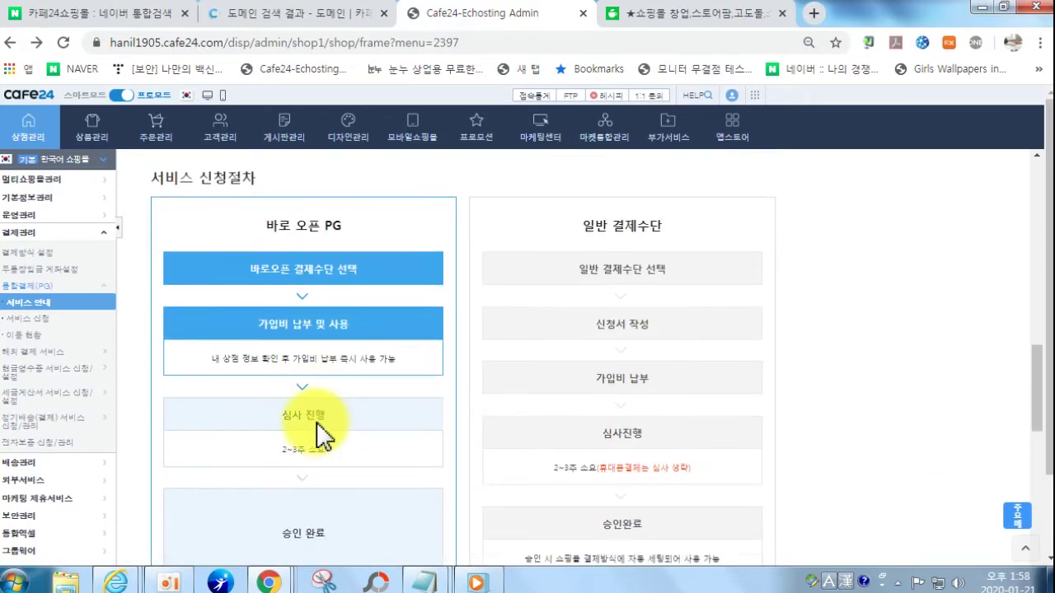
- Open the integrated payment service application page (서비스 신청), and try to view the usage status page (이용 현황)
{"action": "left_click", "coordinate": [22, 319]}
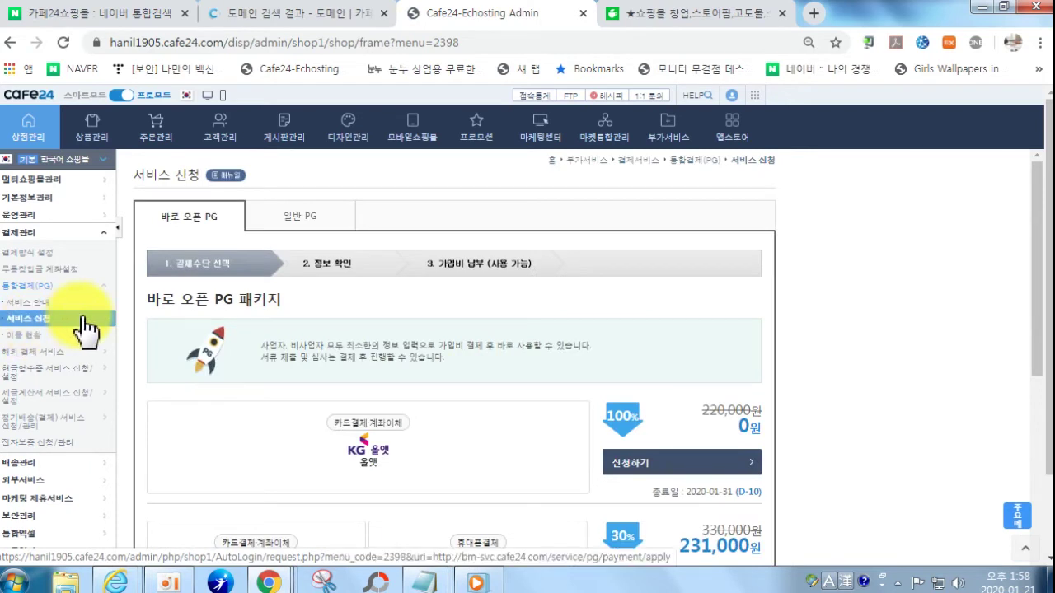
{"action": "left_click", "coordinate": [20, 337]}
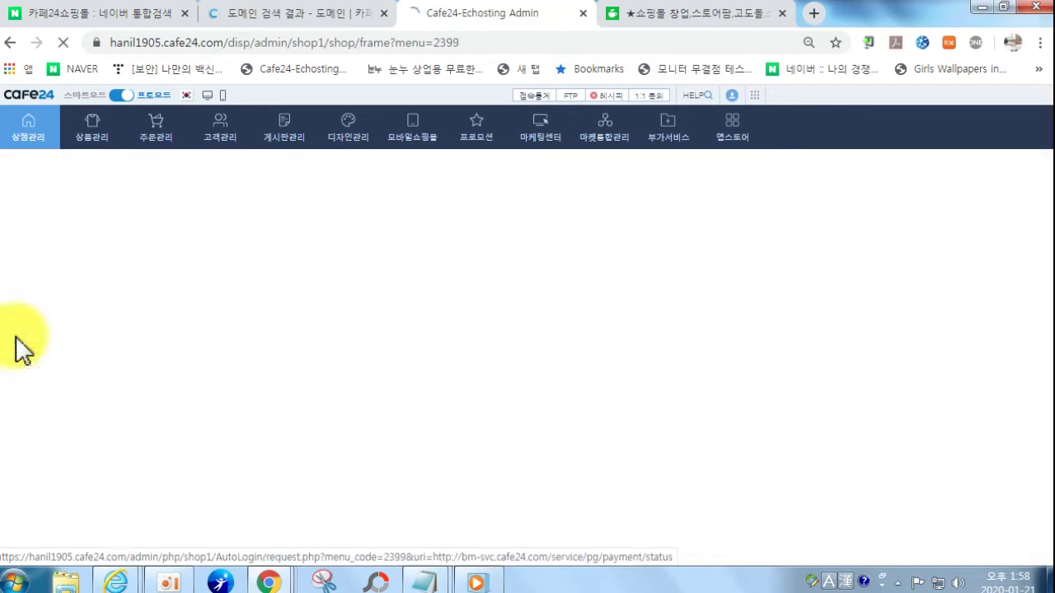
{"action": "left_click", "coordinate": [671, 138]}
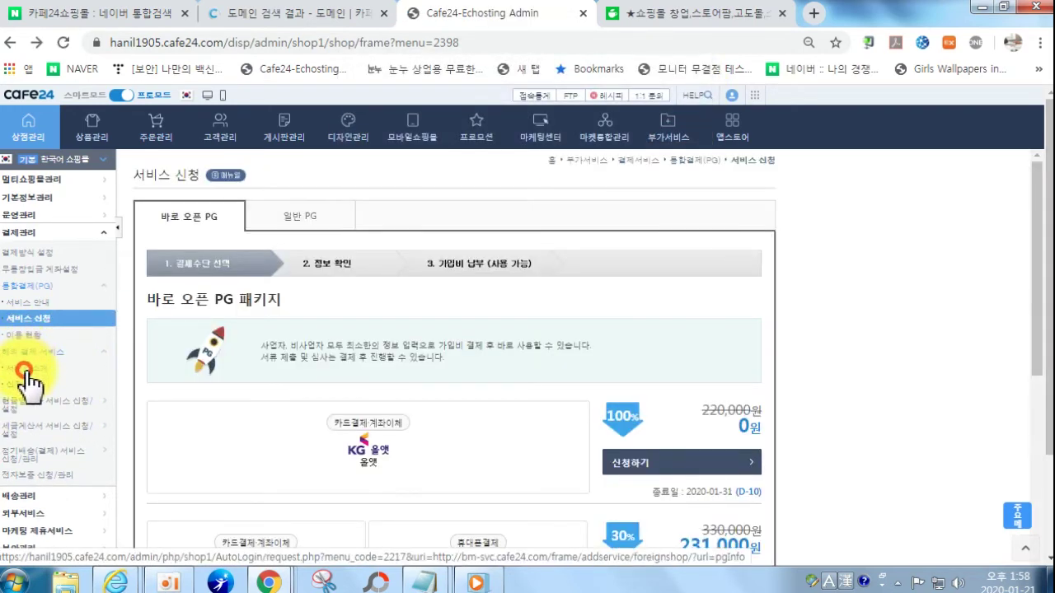
- Review the overseas payment service introduction with its PayPal details, and open the overseas application management page (신청관리)
{"action": "left_click", "coordinate": [21, 375]}
{"action": "scroll", "coordinate": [388, 443], "scroll_direction": "down", "scroll_amount": 5}
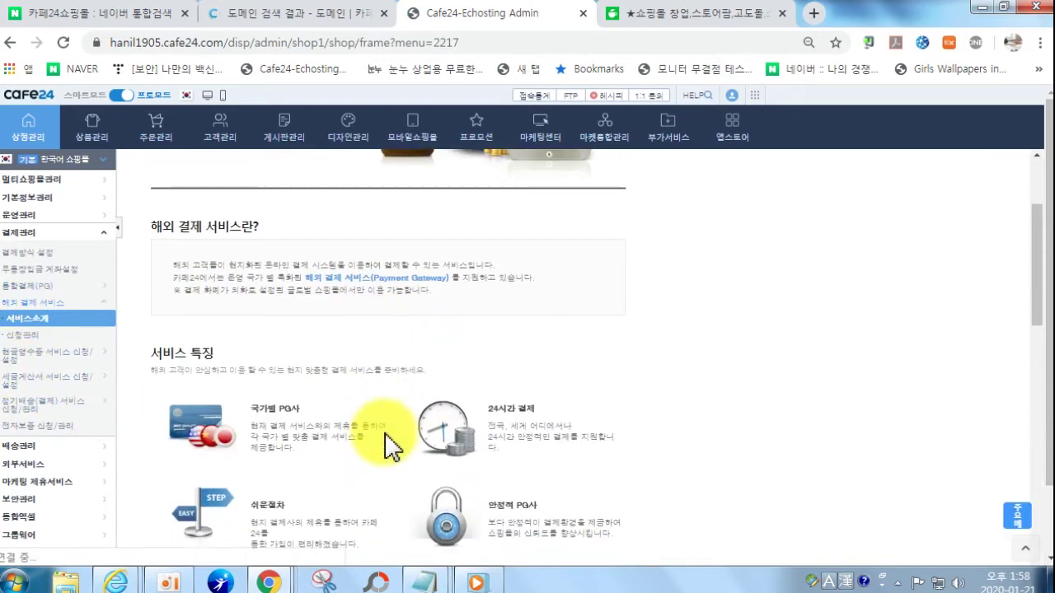
{"action": "scroll", "coordinate": [388, 449], "scroll_direction": "down", "scroll_amount": 3}
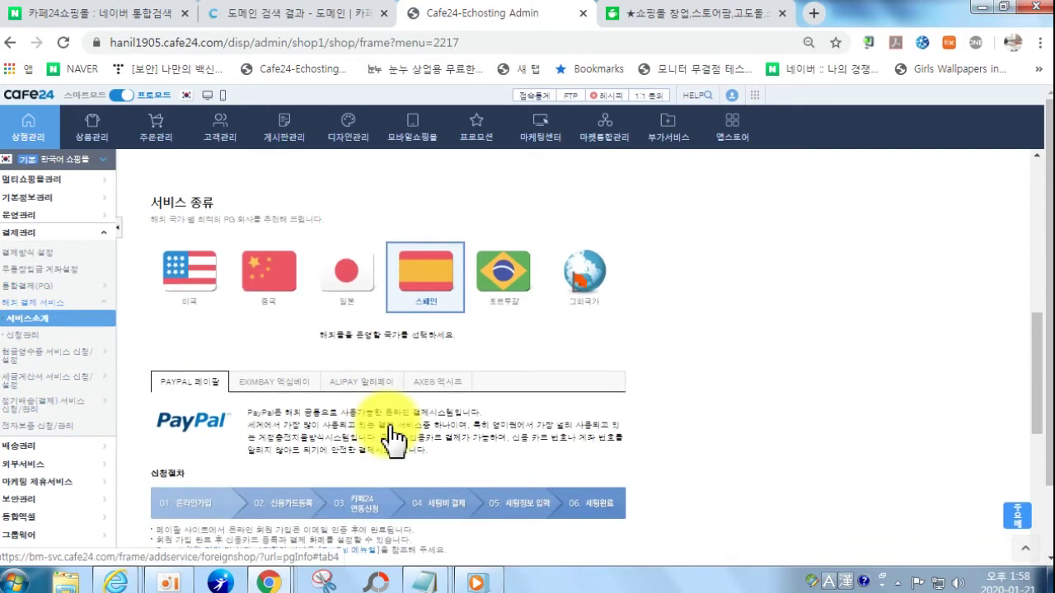
{"action": "scroll", "coordinate": [393, 438], "scroll_direction": "down", "scroll_amount": 9}
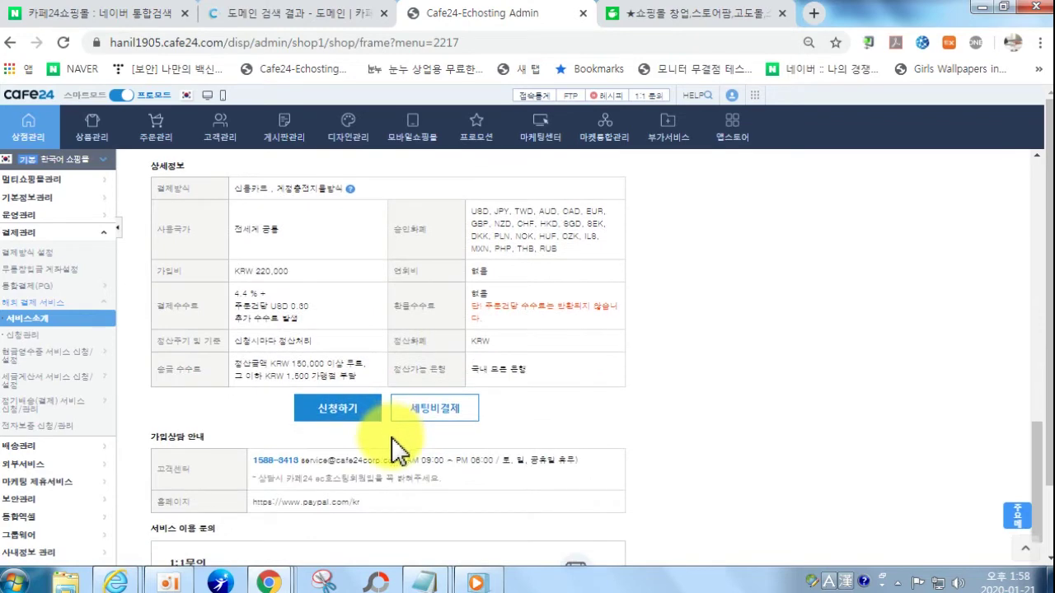
{"action": "scroll", "coordinate": [399, 452], "scroll_direction": "down", "scroll_amount": 1}
{"action": "scroll", "coordinate": [402, 452], "scroll_direction": "up", "scroll_amount": 4}
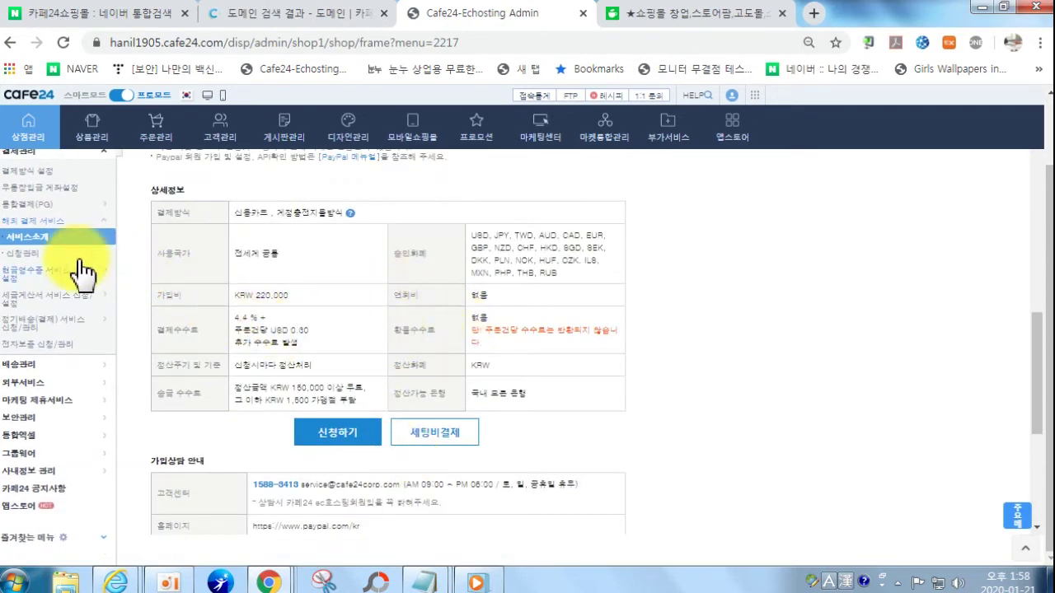
{"action": "left_click", "coordinate": [28, 255]}
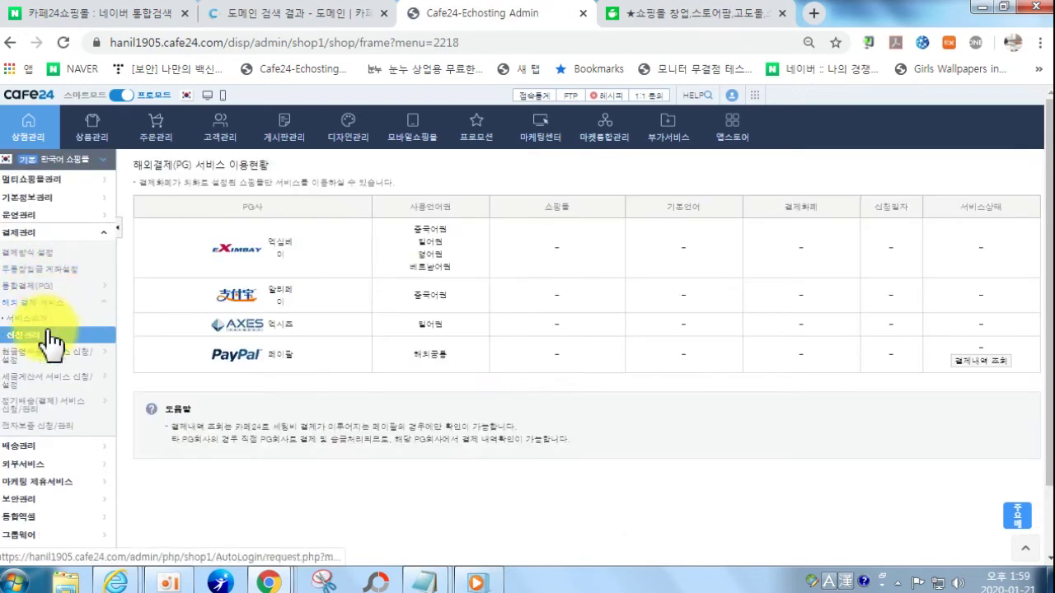
- Open the cash receipt service application page (현금영수증), and try to view its issuance settings (발행설정)
{"action": "left_click", "coordinate": [43, 359]}
{"action": "left_click", "coordinate": [36, 378]}
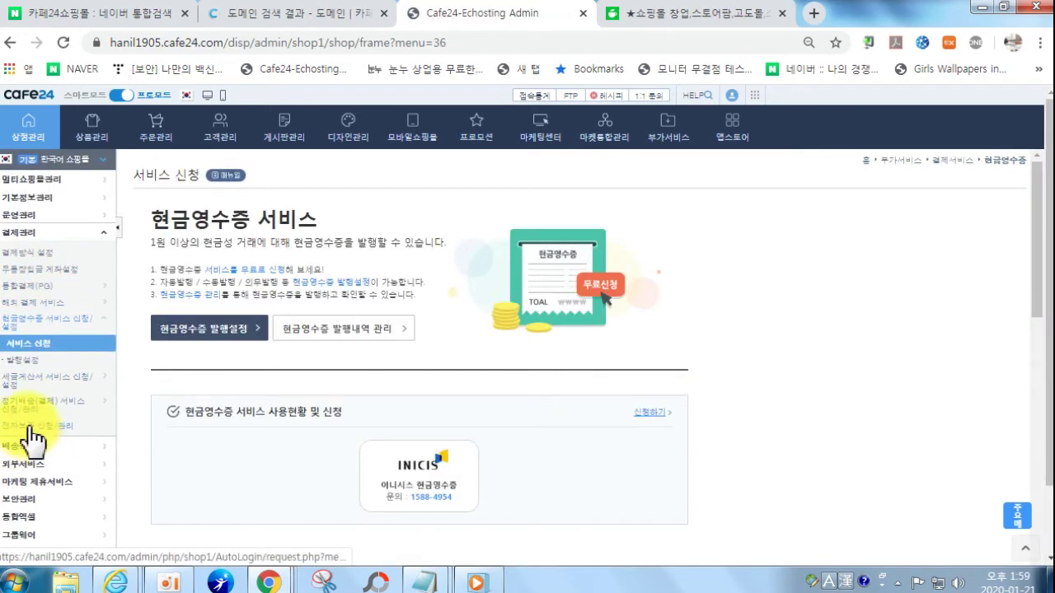
{"action": "left_click", "coordinate": [46, 362]}
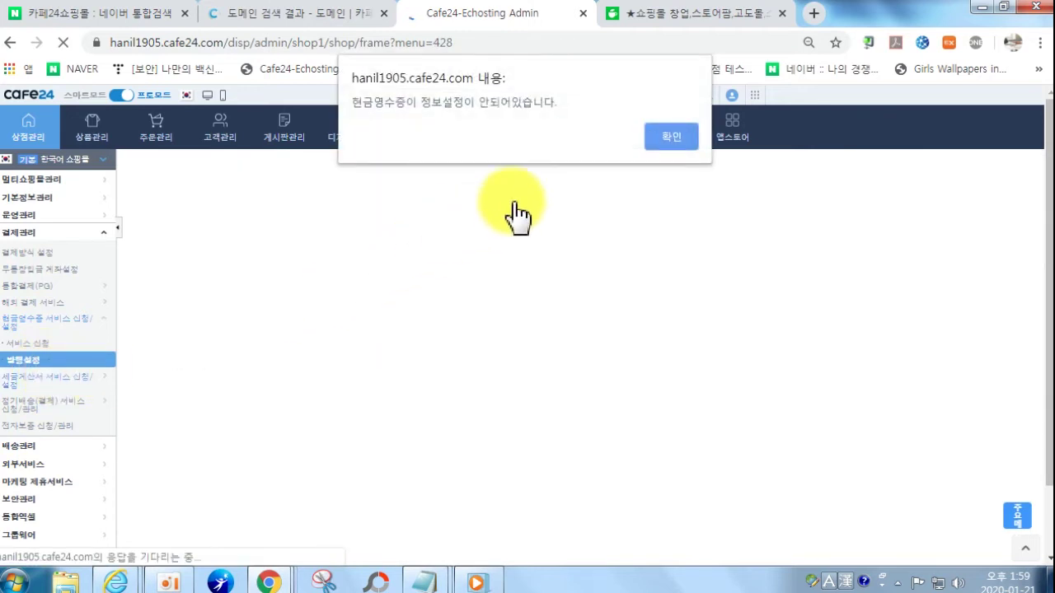
{"action": "left_click", "coordinate": [665, 139]}
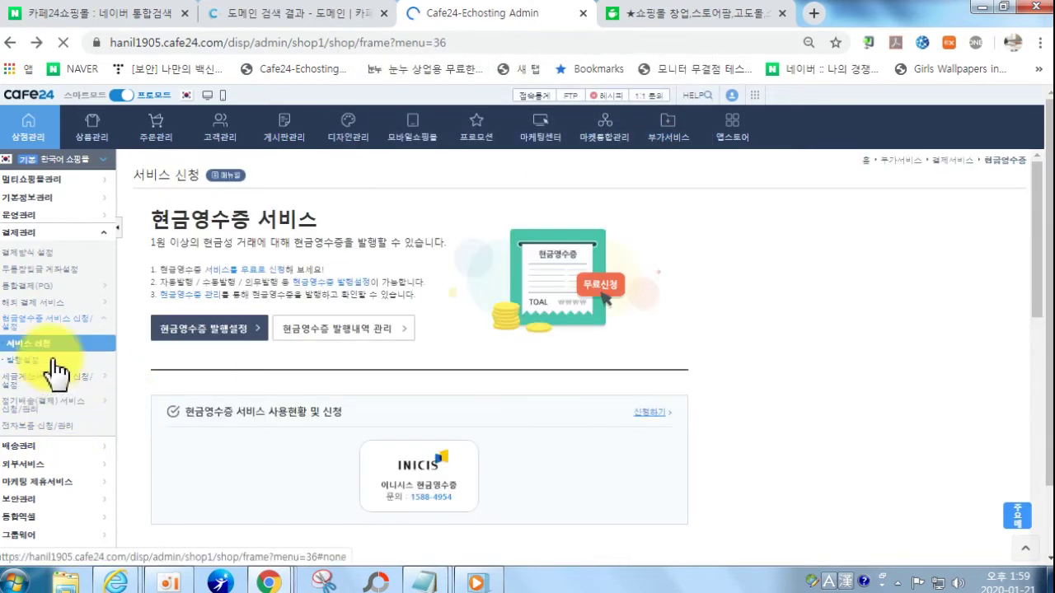
- Open the shipping and return settings (배송/반품 설정) under shipping management and review the basic and individual shipping fee options
{"action": "left_click", "coordinate": [66, 450]}
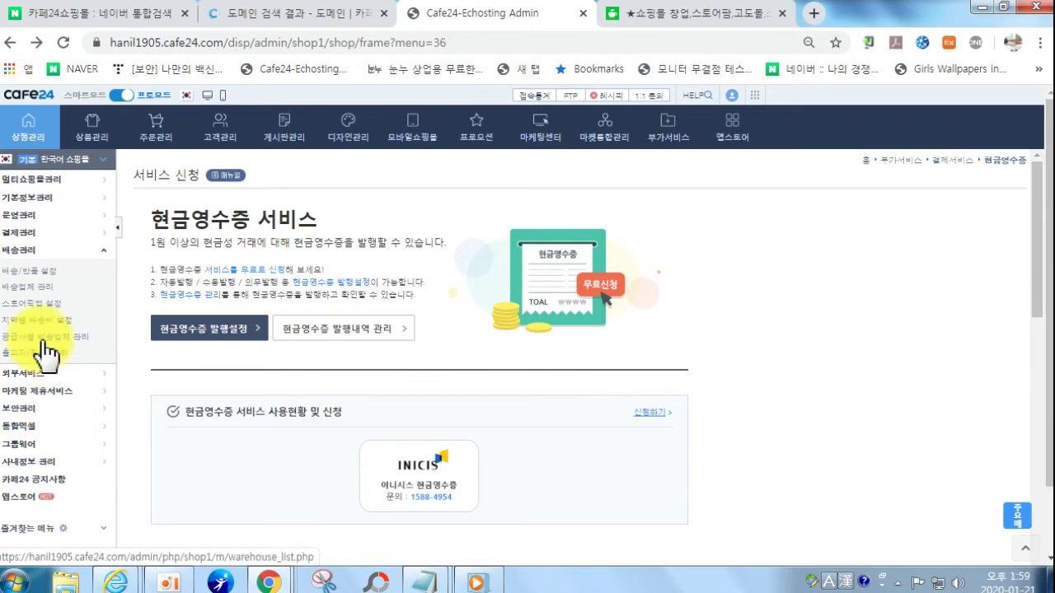
{"action": "left_click", "coordinate": [46, 271]}
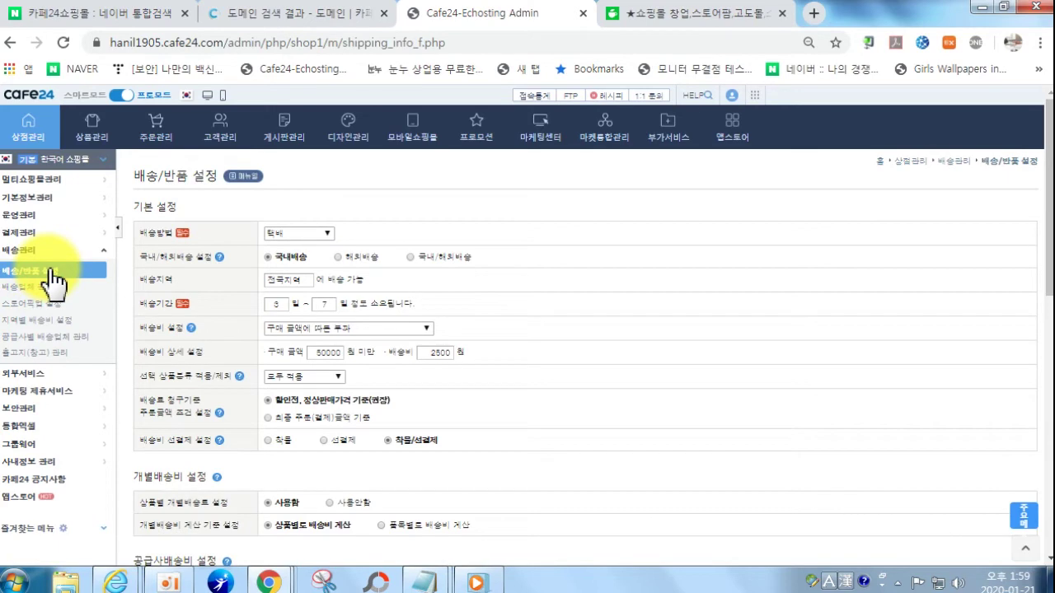
{"action": "scroll", "coordinate": [254, 365], "scroll_direction": "down", "scroll_amount": 5}
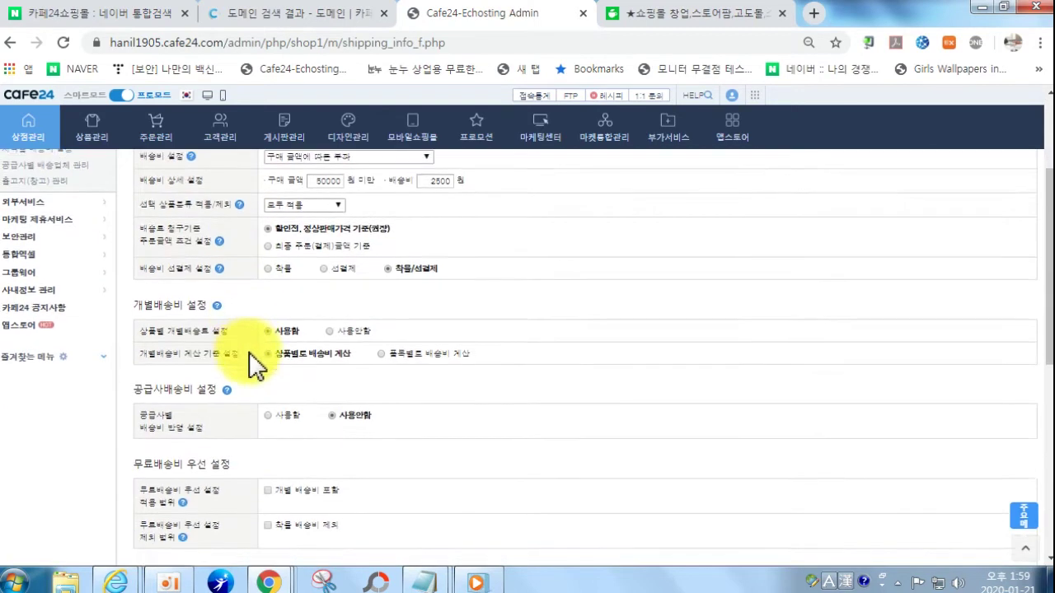
{"action": "scroll", "coordinate": [242, 372], "scroll_direction": "up", "scroll_amount": 4}
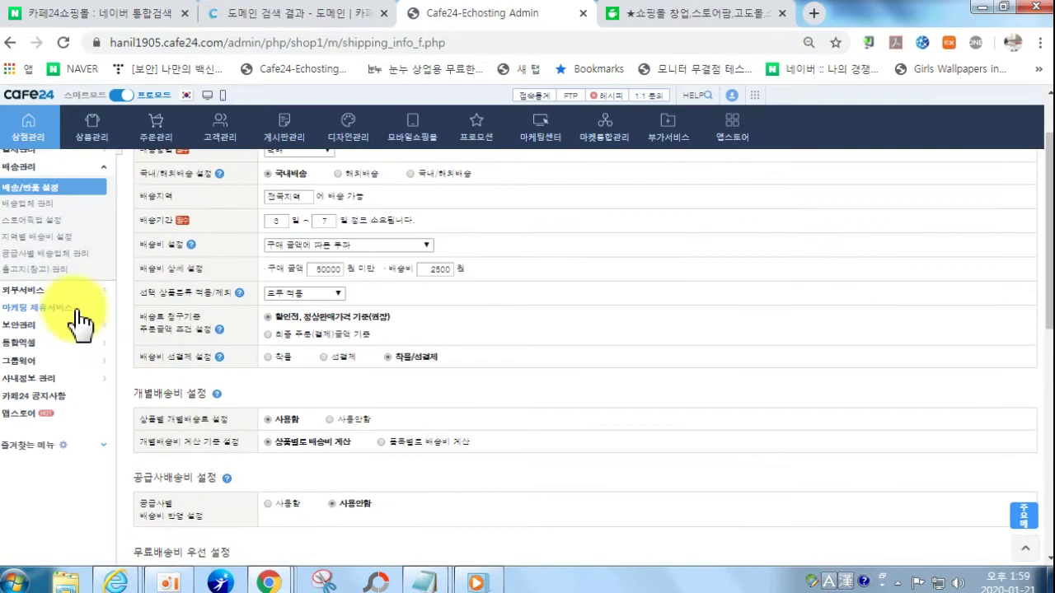
- View the shipping management pages for delivery companies, store pickup, regional shipping fees and supplier delivery companies in turn
{"action": "left_click", "coordinate": [32, 204]}
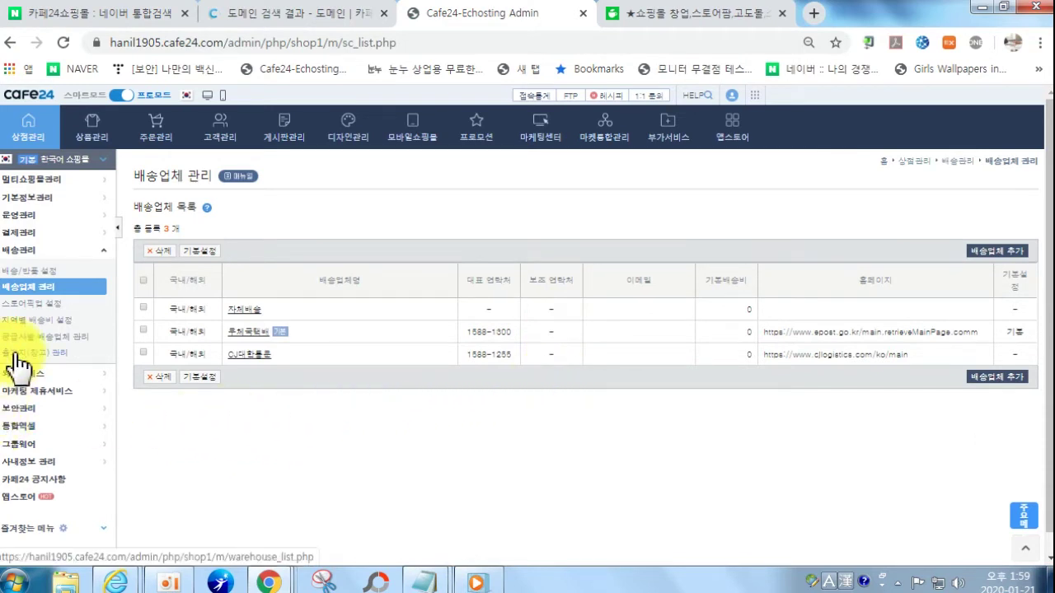
{"action": "left_click", "coordinate": [35, 306]}
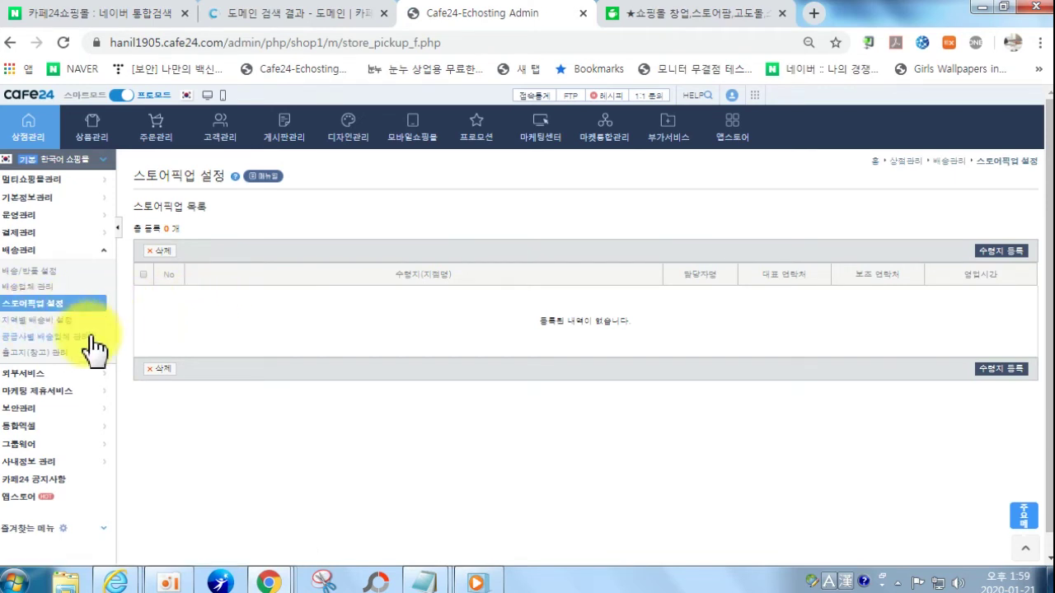
{"action": "left_click", "coordinate": [58, 324]}
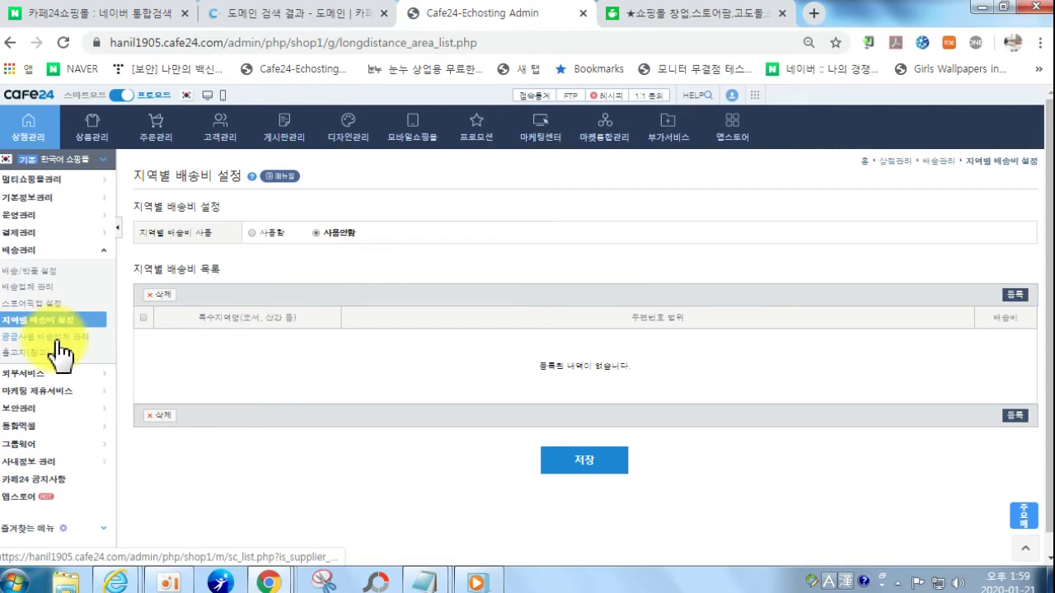
{"action": "left_click", "coordinate": [55, 338]}
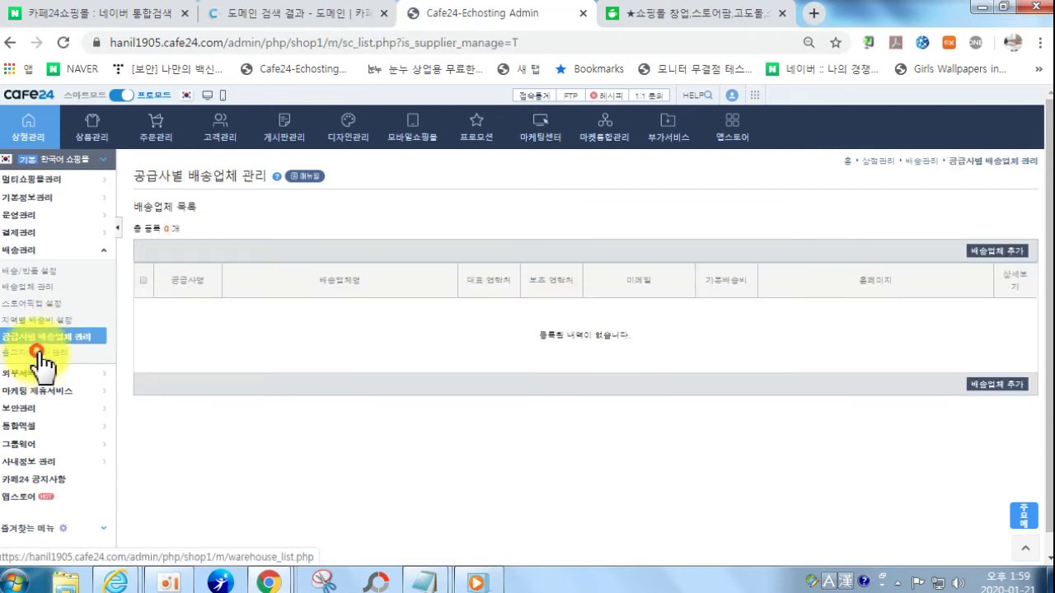
- View the warehouse management page (출고지(창고) 관리), and review the Share A Sale and Google webmaster tool usage settings under external services (외부서비스)
{"action": "left_click", "coordinate": [41, 354]}
{"action": "left_click", "coordinate": [61, 375]}
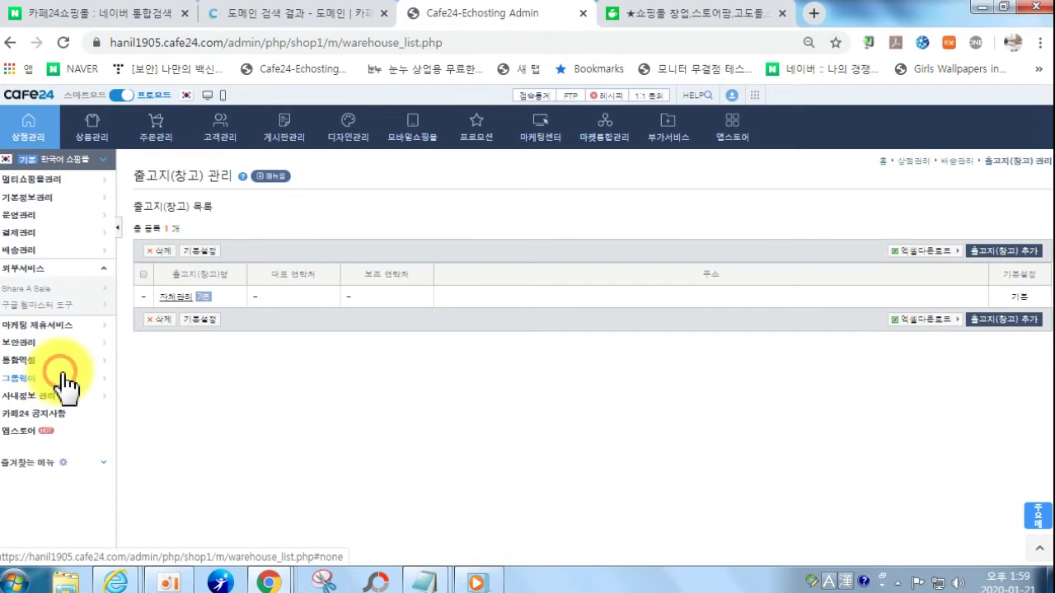
{"action": "left_click", "coordinate": [46, 293]}
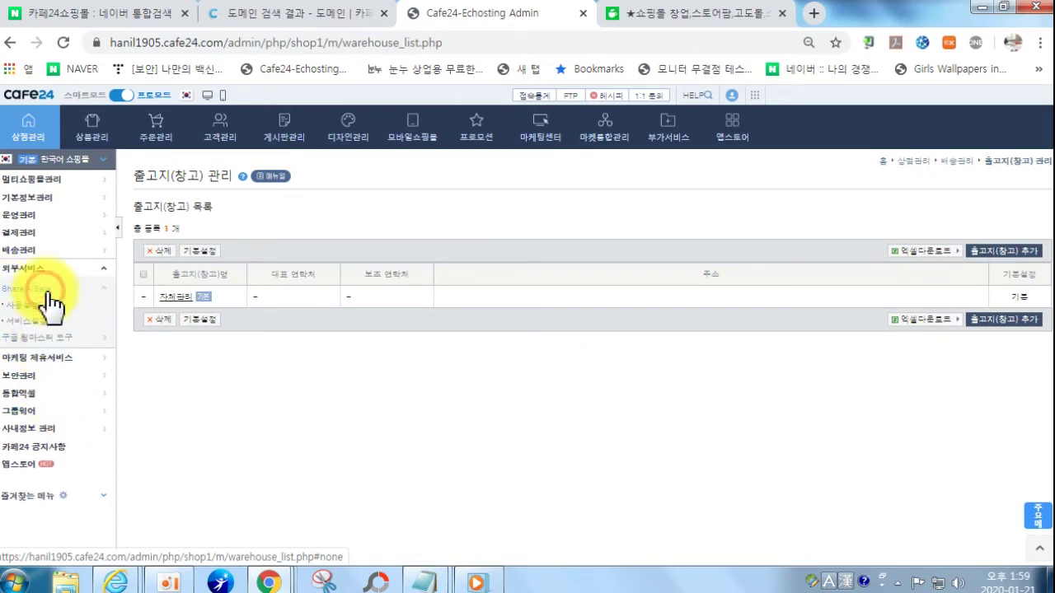
{"action": "left_click", "coordinate": [23, 305]}
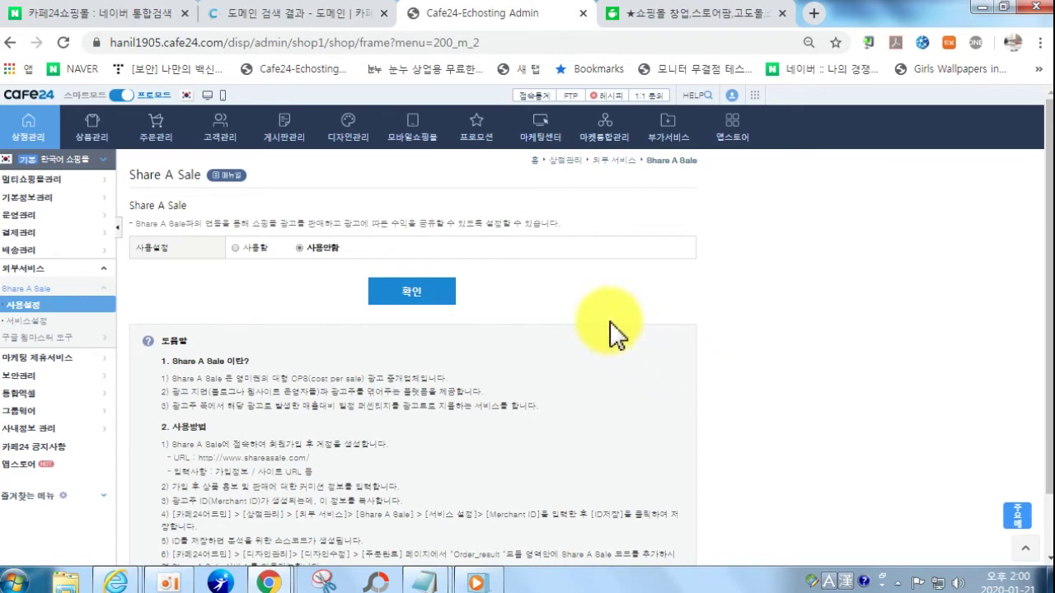
{"action": "scroll", "coordinate": [616, 340], "scroll_direction": "down", "scroll_amount": 1}
{"action": "scroll", "coordinate": [616, 339], "scroll_direction": "up", "scroll_amount": 1}
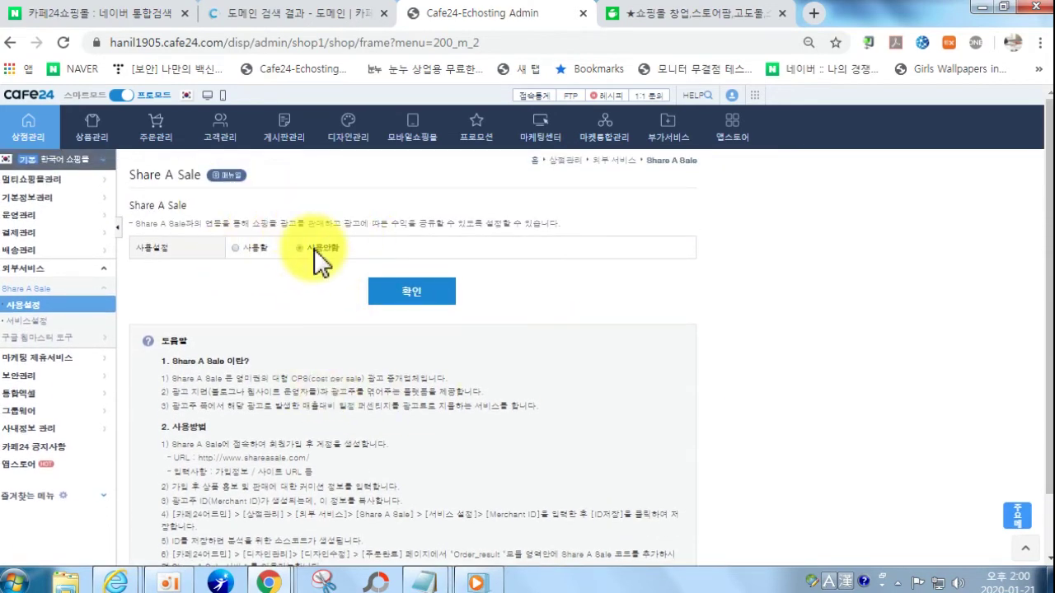
{"action": "left_click", "coordinate": [27, 337]}
{"action": "left_click", "coordinate": [29, 355]}
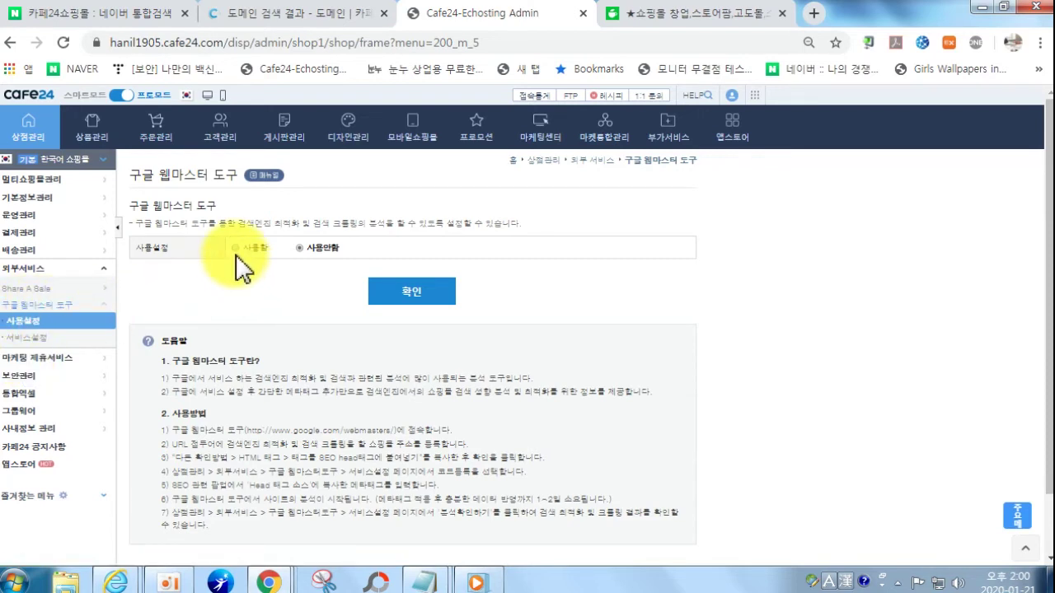
- Open the Naver Shopping service guide (서비스 안내) under marketing partnership services (마케팅 제휴서비스) and look through its introduction
{"action": "left_click", "coordinate": [53, 358]}
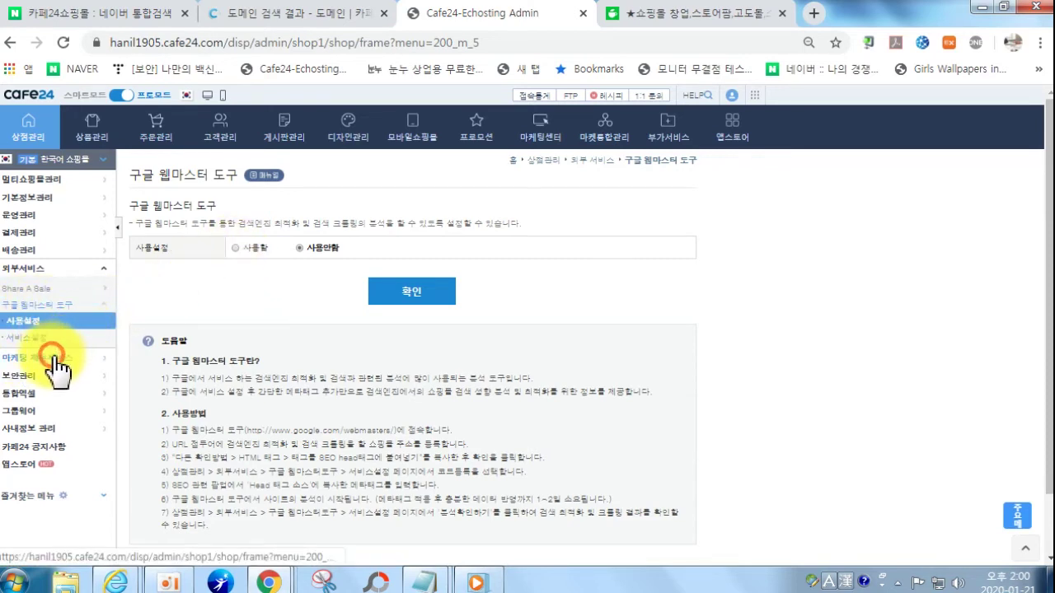
{"action": "left_click", "coordinate": [24, 312]}
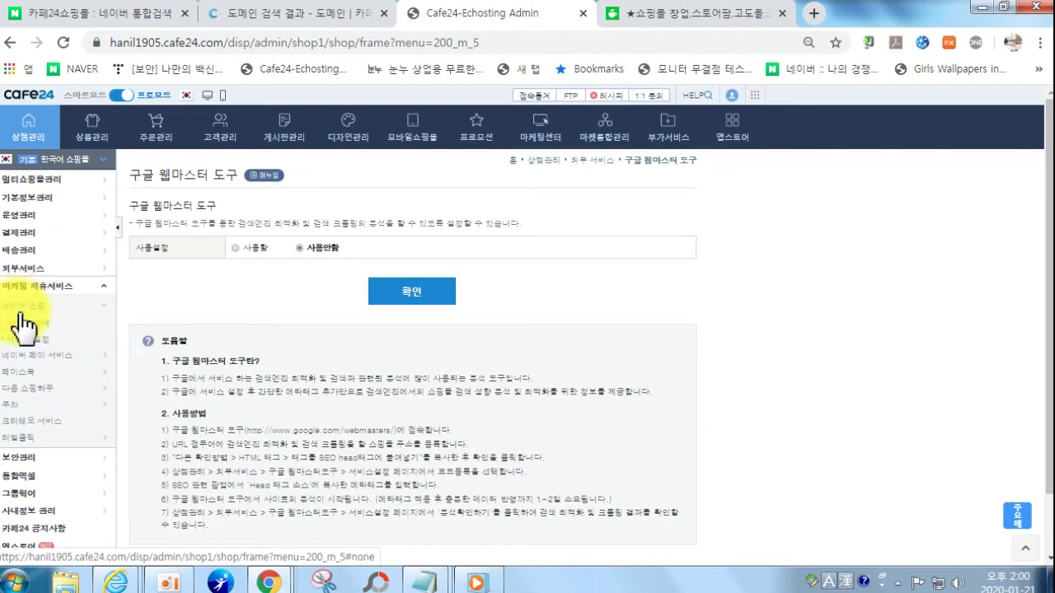
{"action": "left_click", "coordinate": [20, 324]}
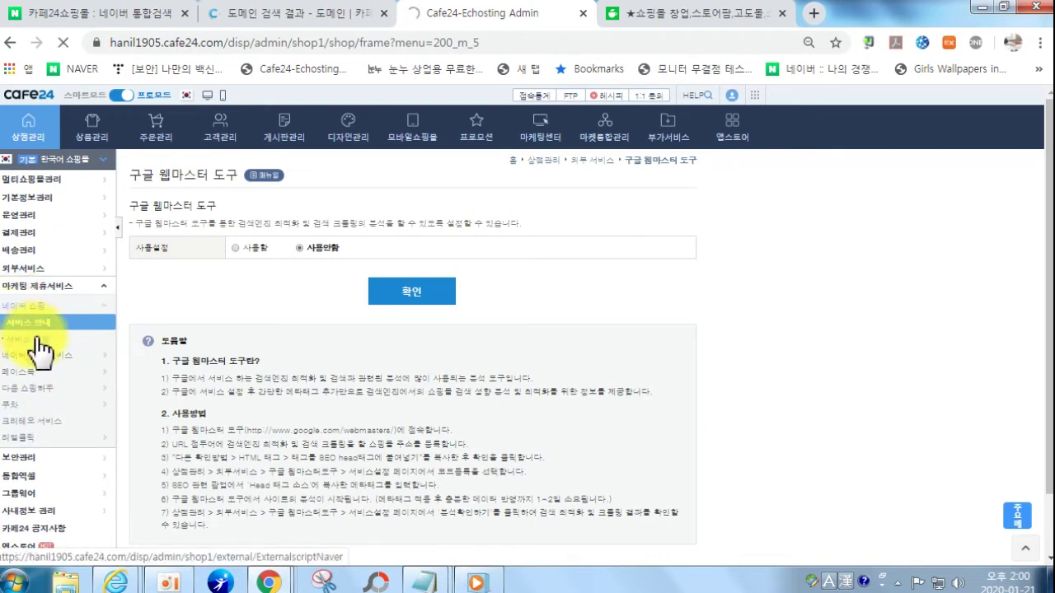
{"action": "scroll", "coordinate": [551, 378], "scroll_direction": "down", "scroll_amount": 2}
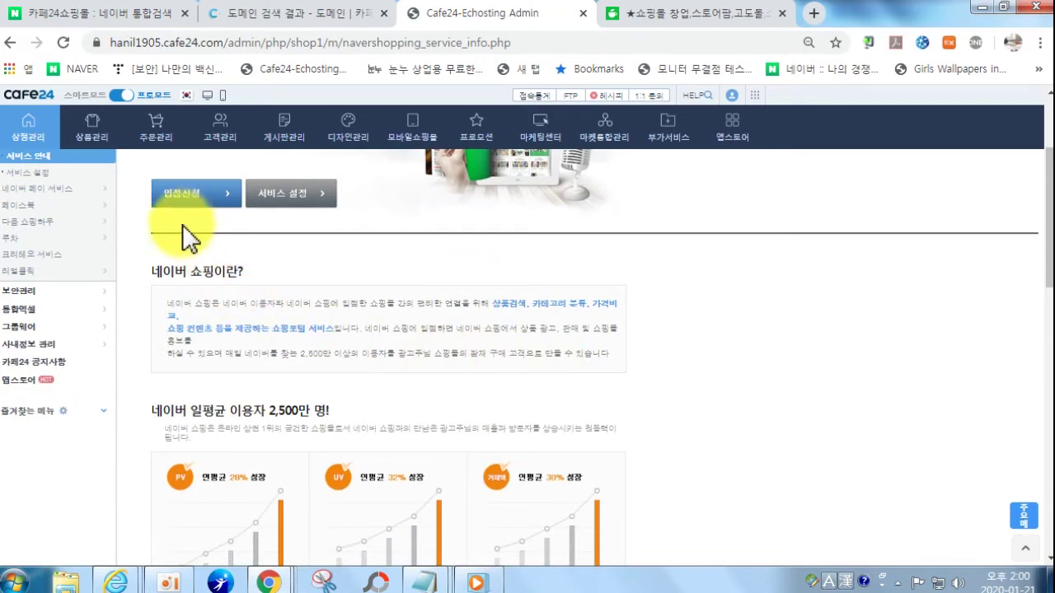
- Open the Naver Shopping store application (입점신청), read through its terms agreement page, and return to the service guide
{"action": "left_click", "coordinate": [190, 198]}
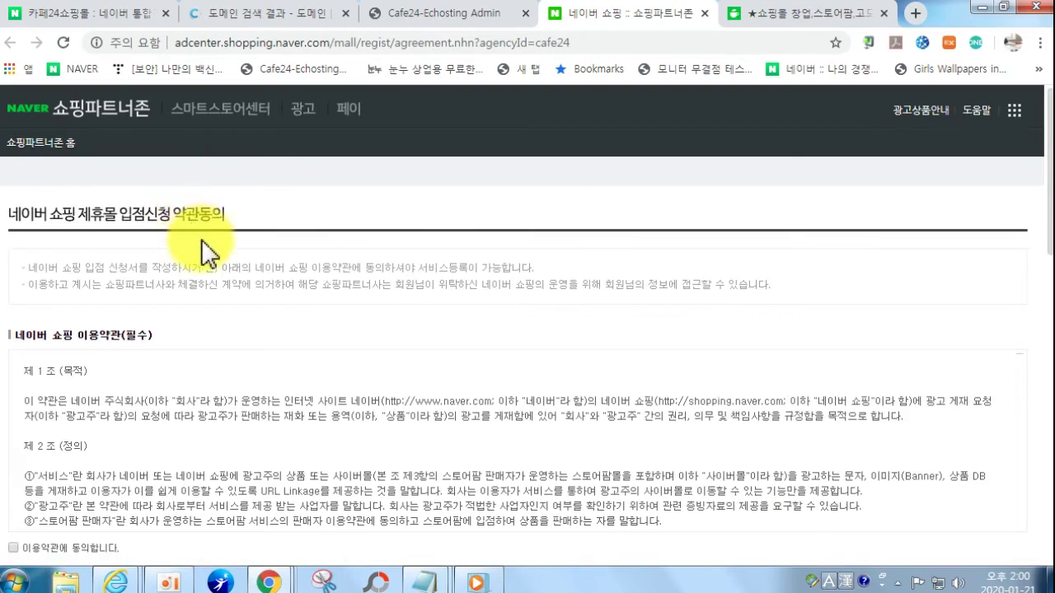
{"action": "scroll", "coordinate": [416, 290], "scroll_direction": "down", "scroll_amount": 3}
{"action": "scroll", "coordinate": [416, 290], "scroll_direction": "down", "scroll_amount": 10}
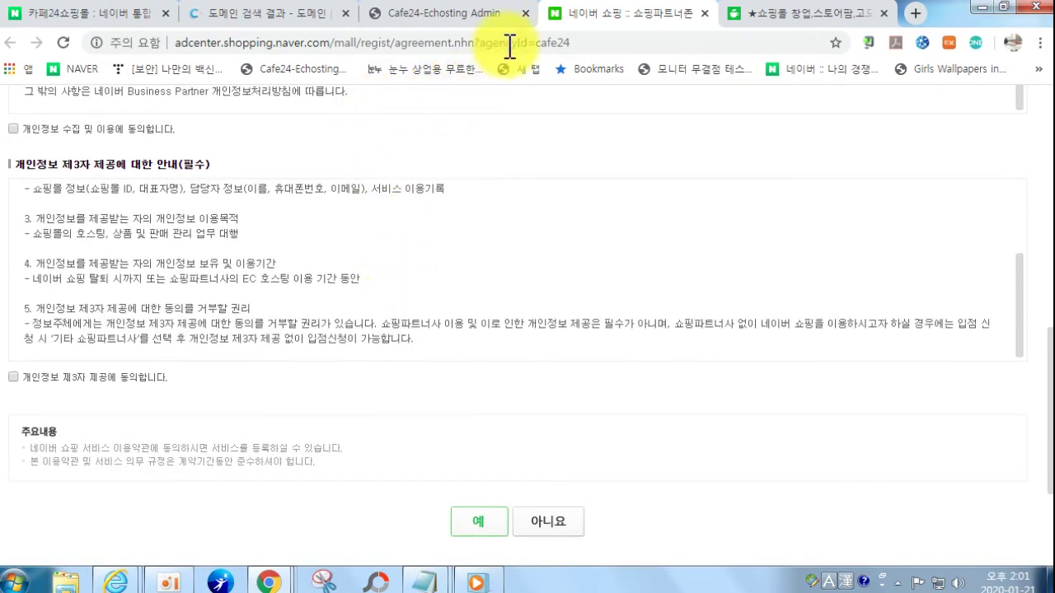
{"action": "left_click", "coordinate": [701, 14]}
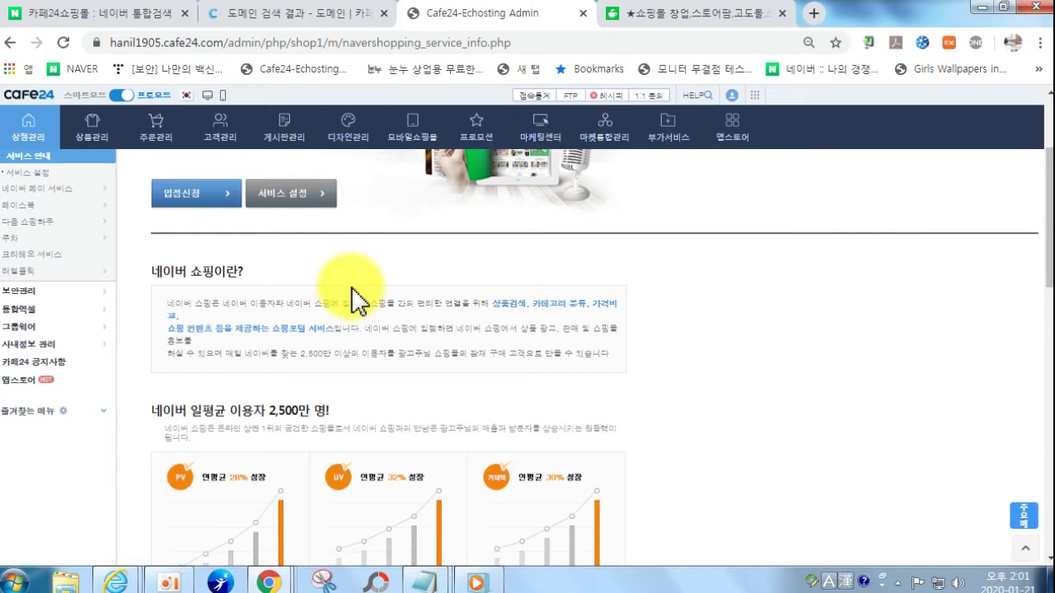
{"action": "scroll", "coordinate": [245, 306], "scroll_direction": "up", "scroll_amount": 2}
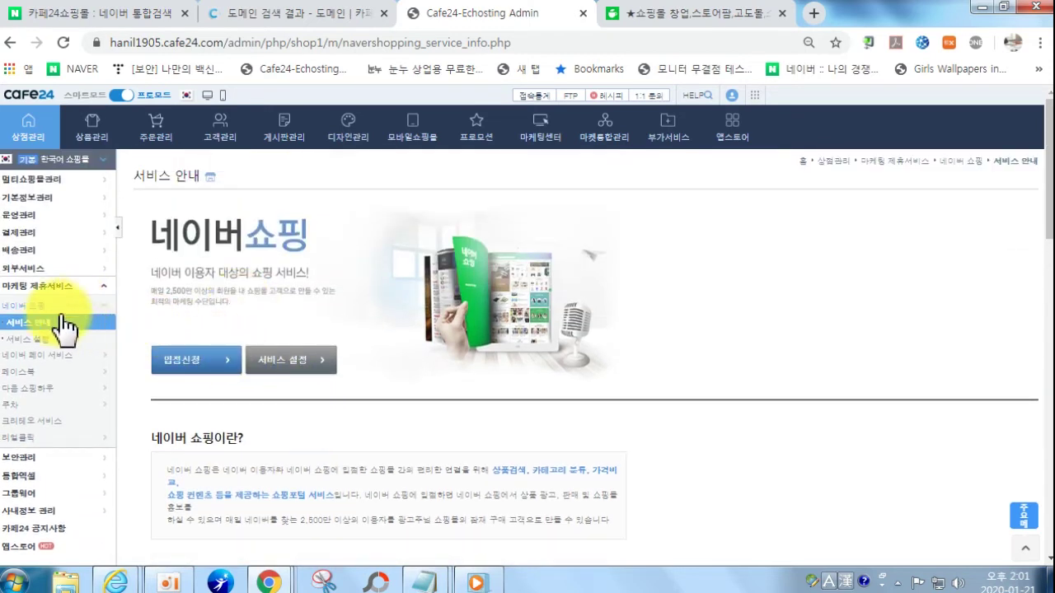
- View the Naver Pay service guide, the Facebook and Daum Shopping How options, and the Criteo service page (크리테오 서비스)
{"action": "left_click", "coordinate": [21, 358]}
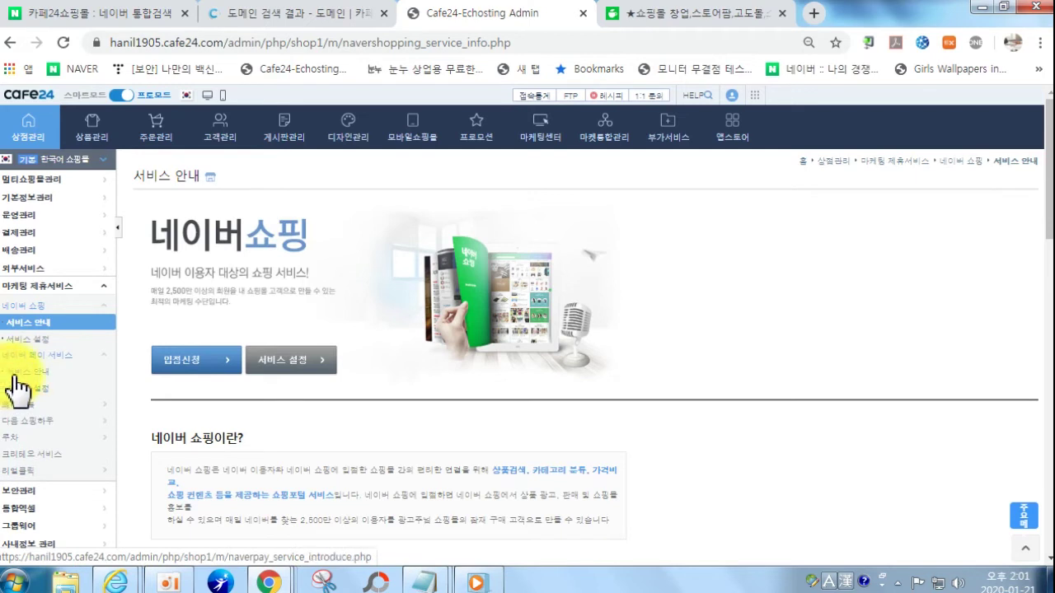
{"action": "left_click", "coordinate": [15, 375]}
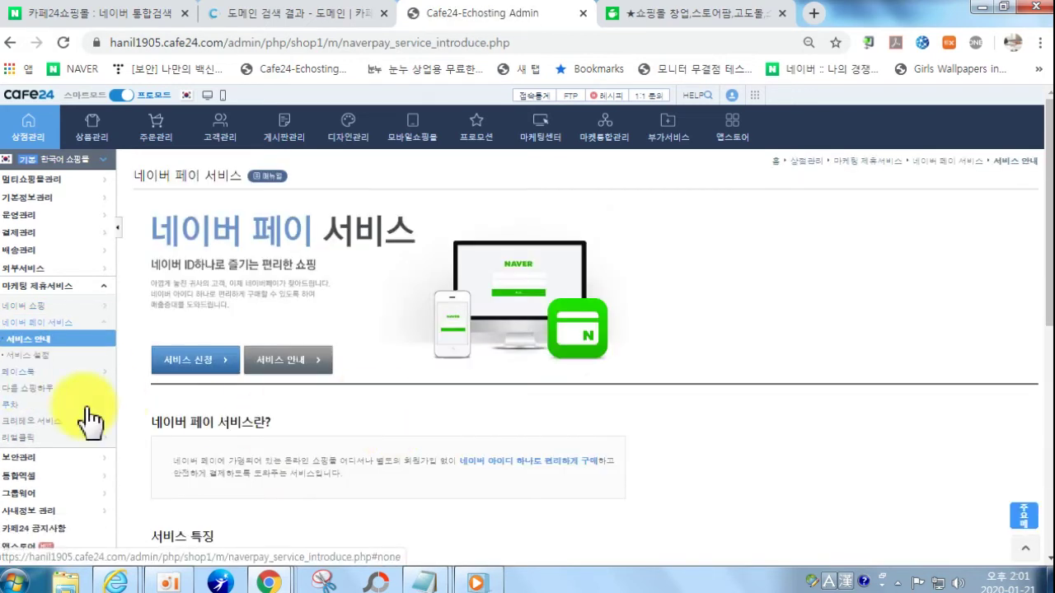
{"action": "left_click", "coordinate": [17, 377]}
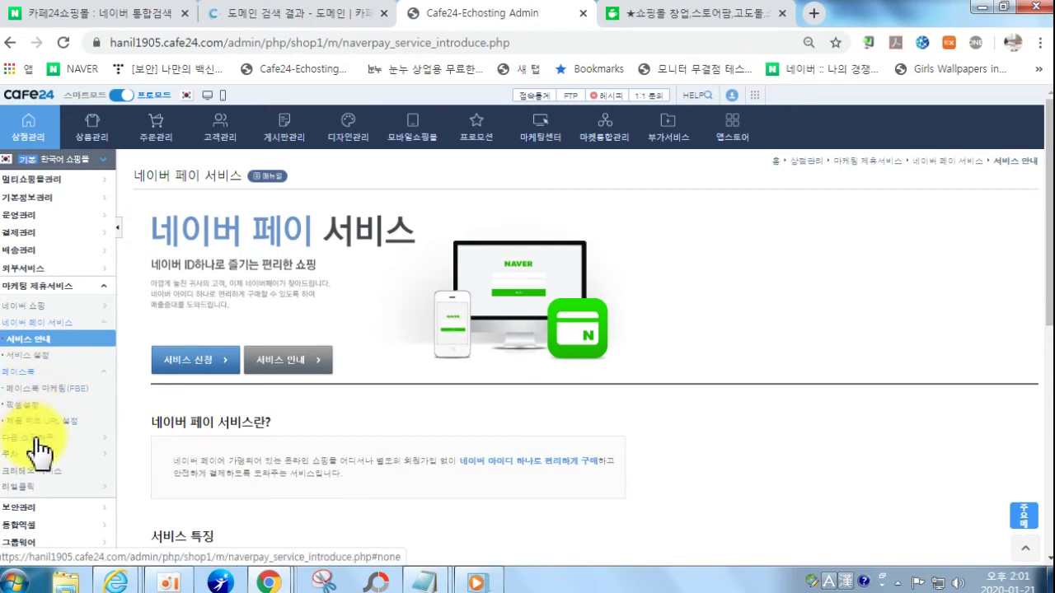
{"action": "left_click", "coordinate": [27, 437]}
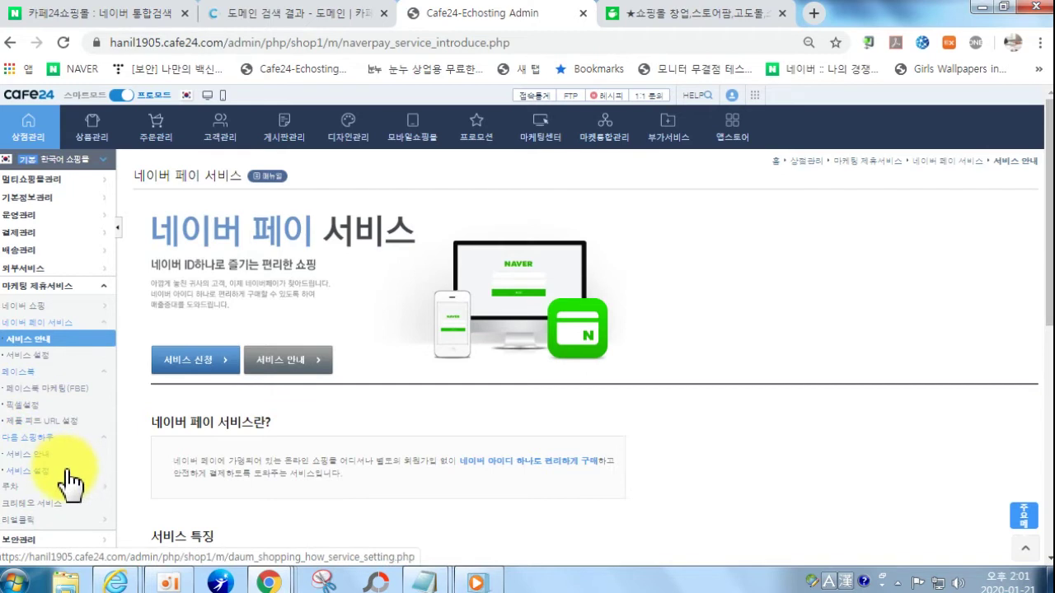
{"action": "left_click", "coordinate": [33, 505]}
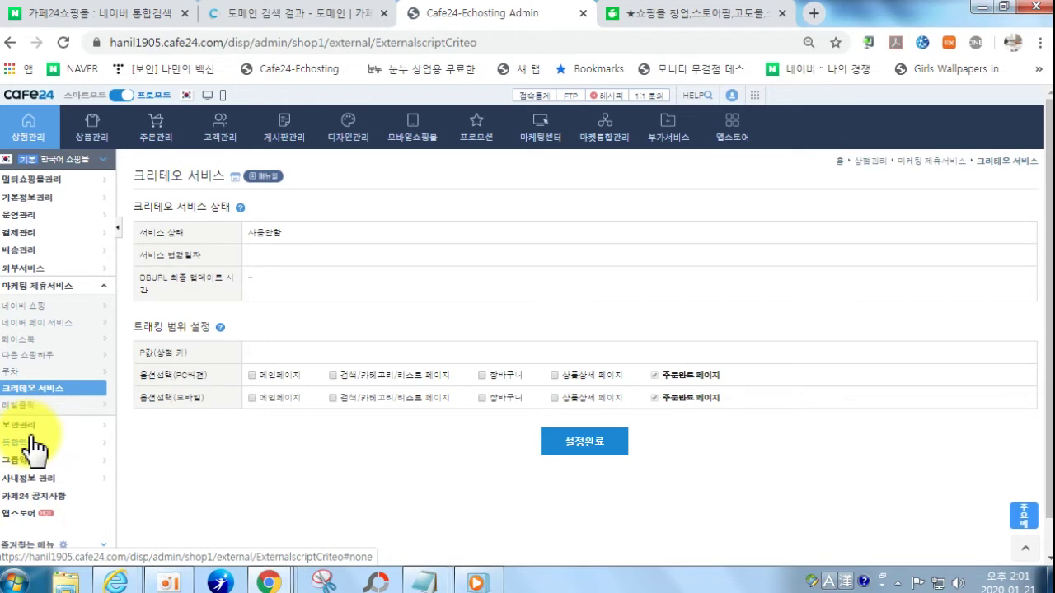
- View the IP access restriction page (IP 접속제한설정), and list the options for integrated Excel, groupware and internal information management
{"action": "left_click", "coordinate": [25, 426]}
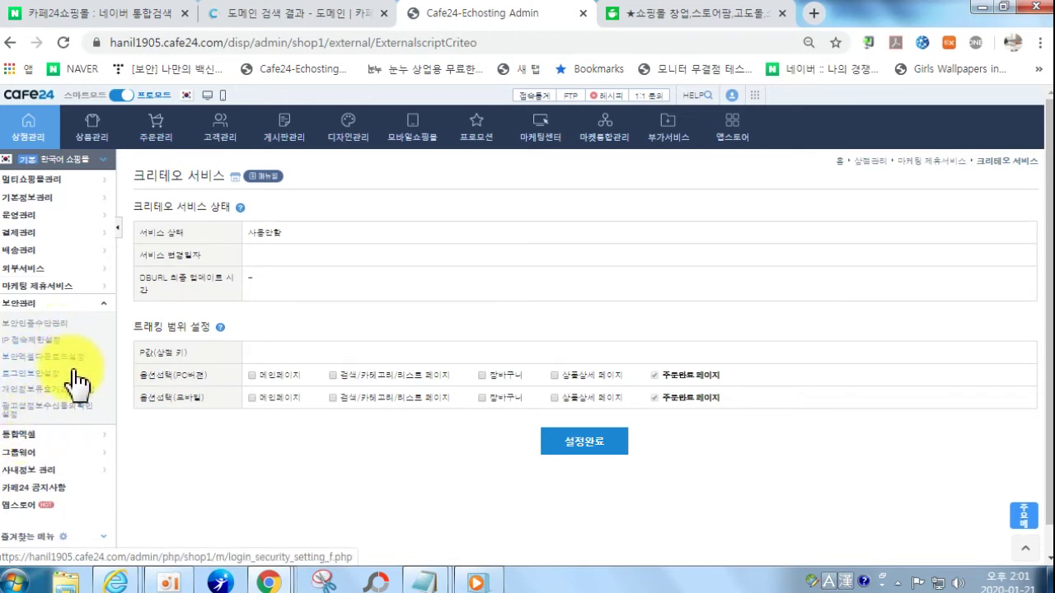
{"action": "left_click", "coordinate": [34, 341]}
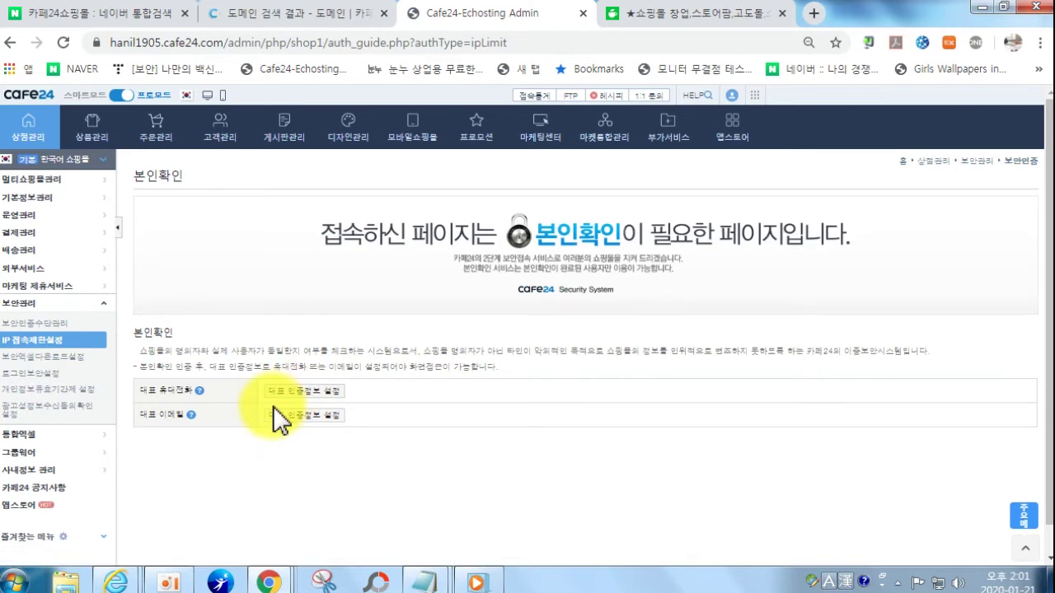
{"action": "left_click", "coordinate": [47, 441]}
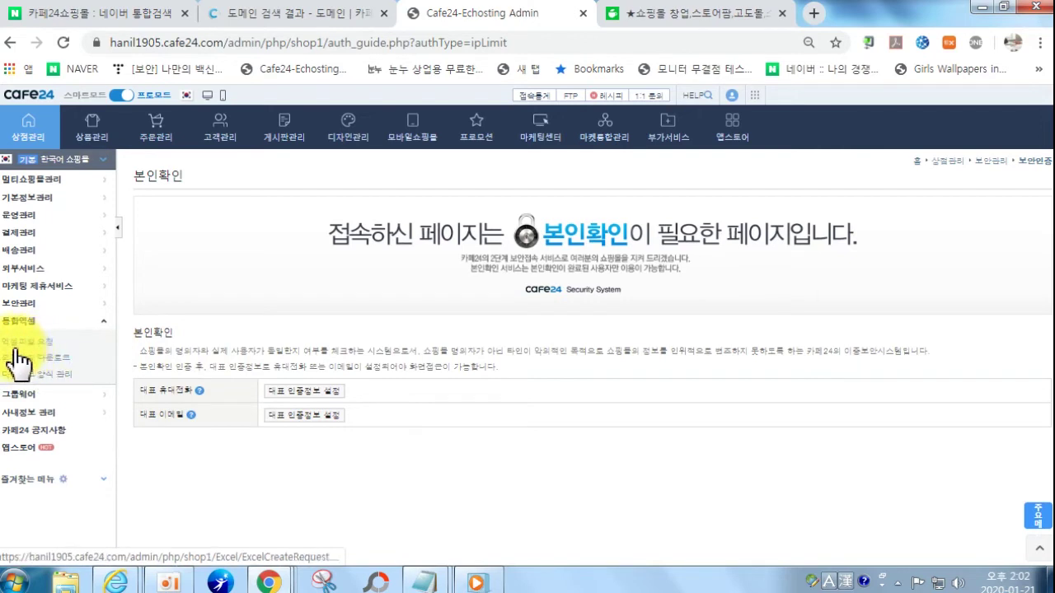
{"action": "left_click", "coordinate": [30, 393]}
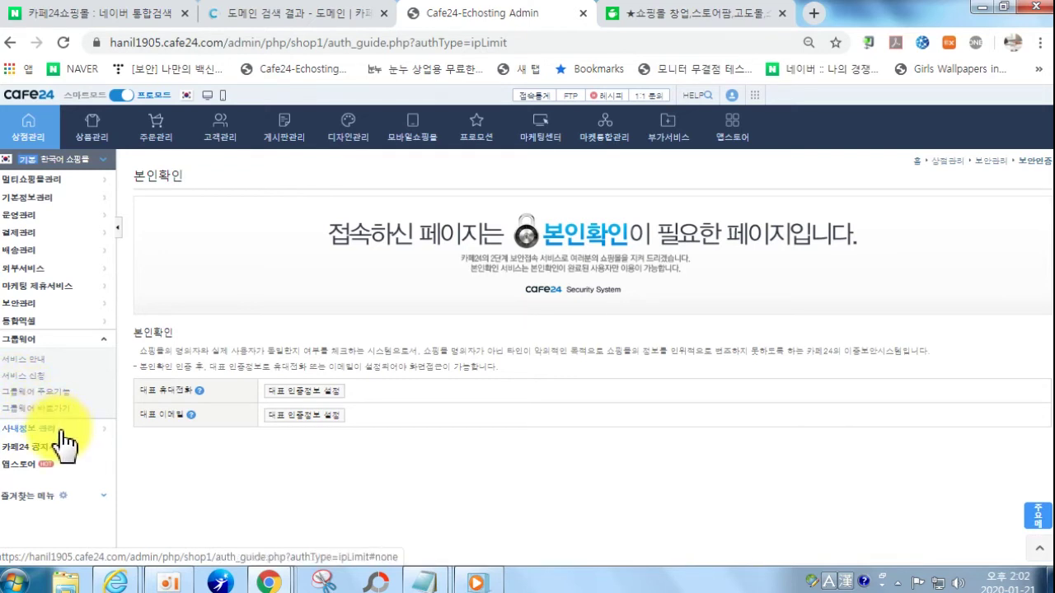
{"action": "left_click", "coordinate": [33, 429]}
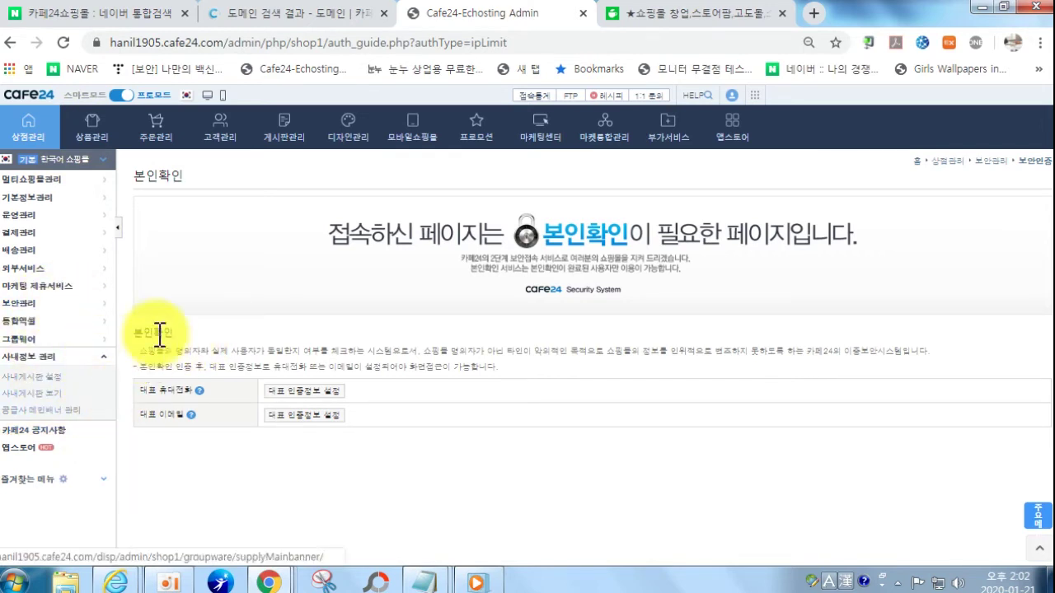
- View the product management overview (상품관리), and open the main design from design management (디자인관리) in the shop design editor
{"action": "left_click", "coordinate": [92, 140]}
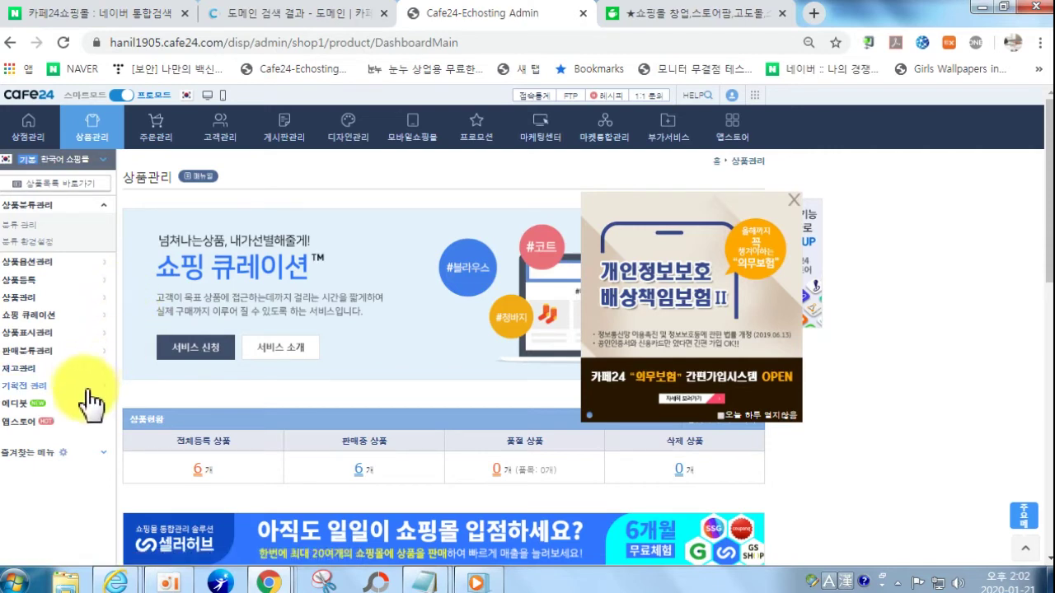
{"action": "left_click", "coordinate": [341, 119]}
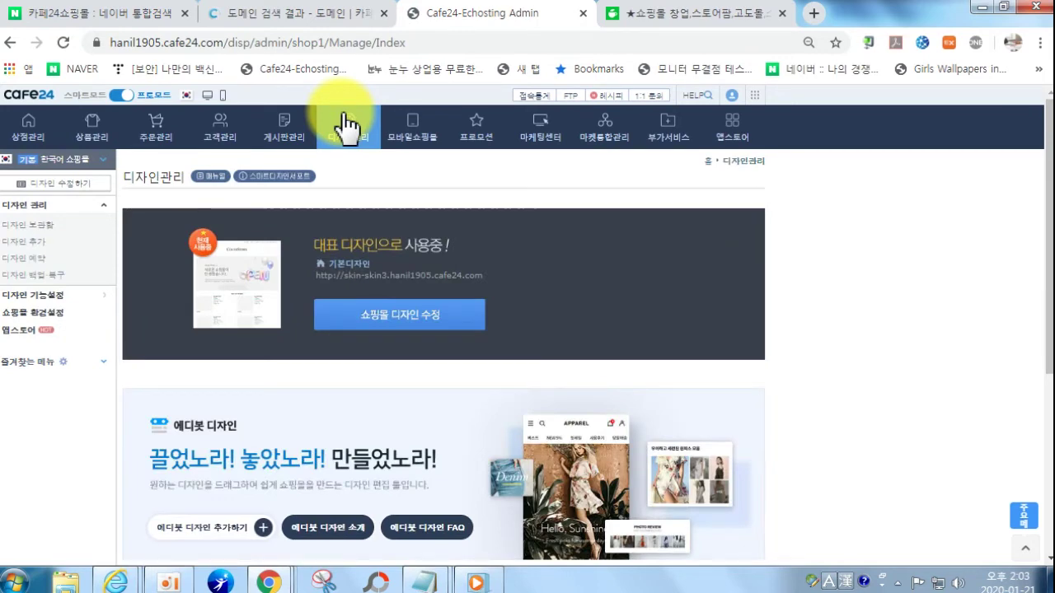
{"action": "left_click", "coordinate": [416, 313]}
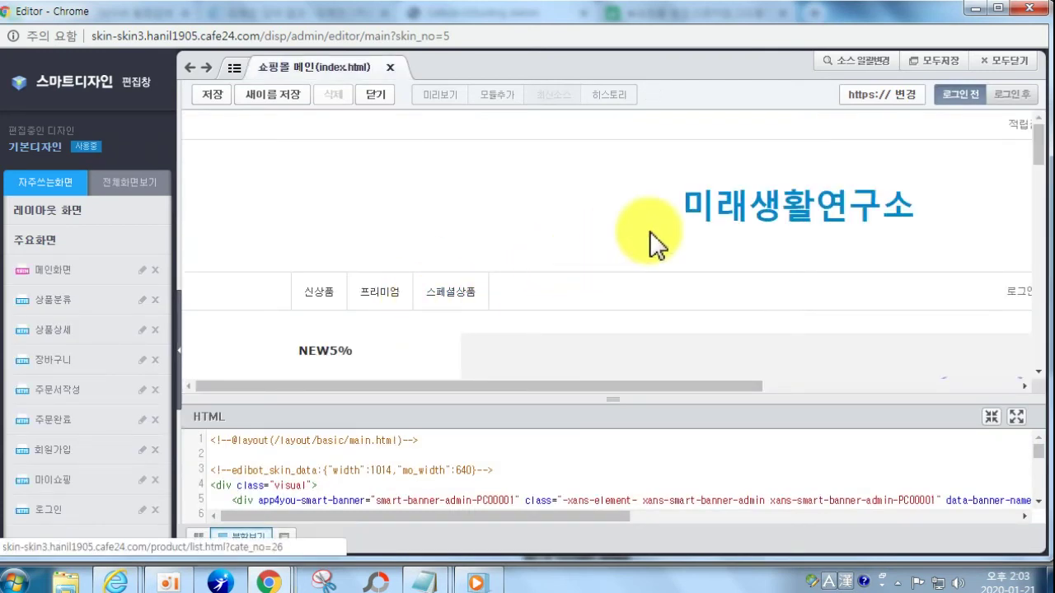
- Locate the shop logo's HTML in the main layout and open the logo module's image change settings (이미지 변경)
{"action": "mouse_move", "coordinate": [695, 204]}
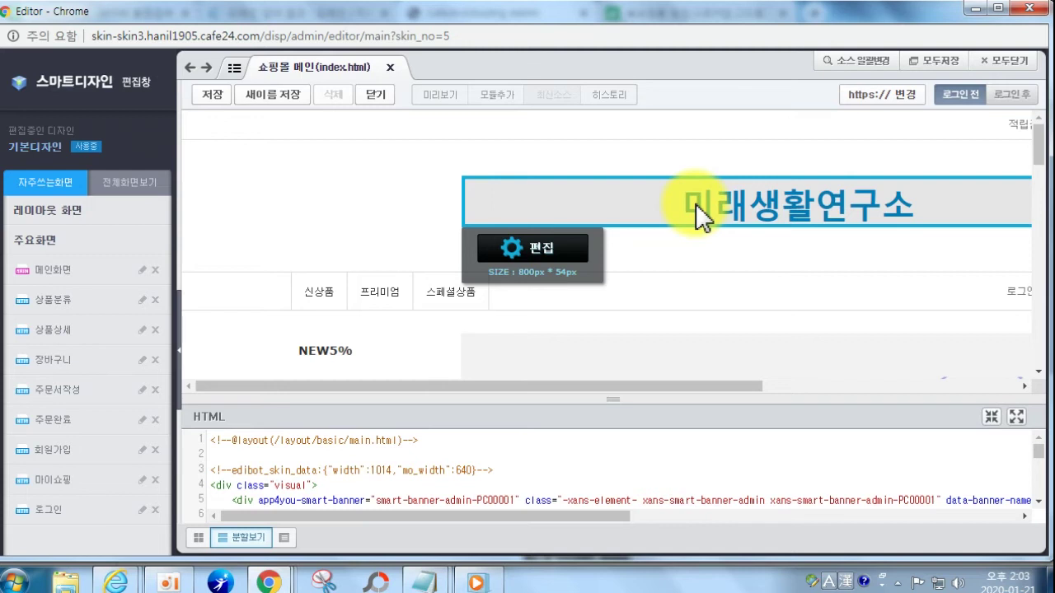
{"action": "left_click", "coordinate": [696, 204]}
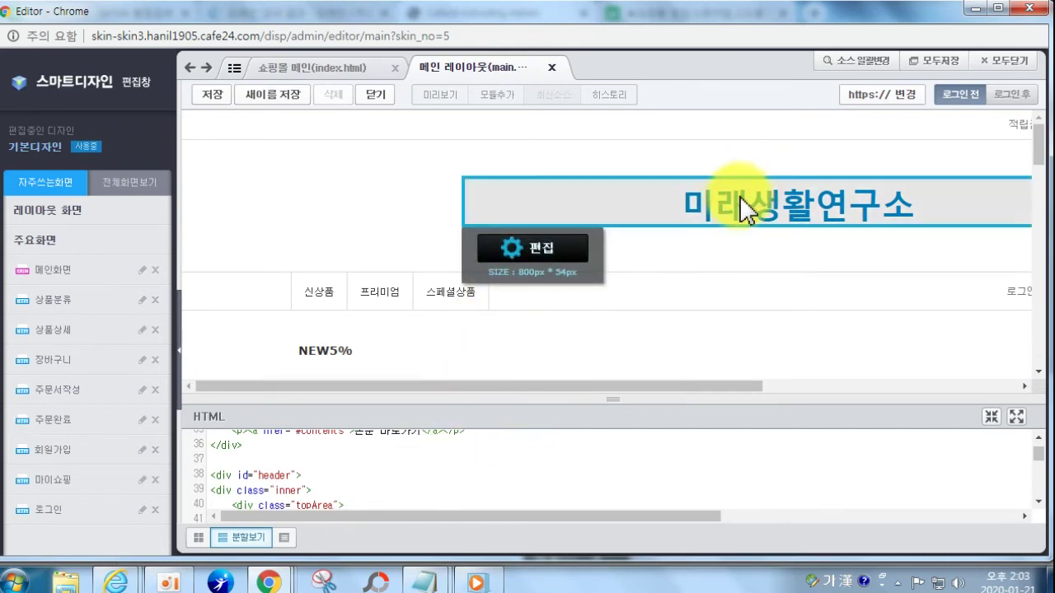
{"action": "scroll", "coordinate": [396, 462], "scroll_direction": "down", "scroll_amount": 2}
{"action": "scroll", "coordinate": [388, 478], "scroll_direction": "down", "scroll_amount": 3}
{"action": "scroll", "coordinate": [420, 482], "scroll_direction": "up", "scroll_amount": 3}
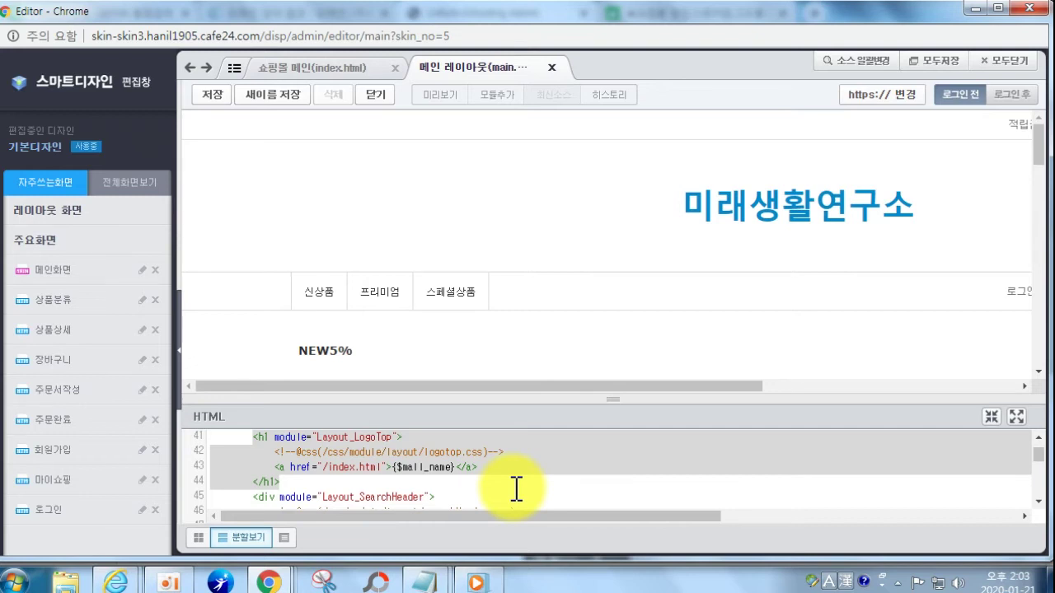
{"action": "left_click", "coordinate": [577, 247]}
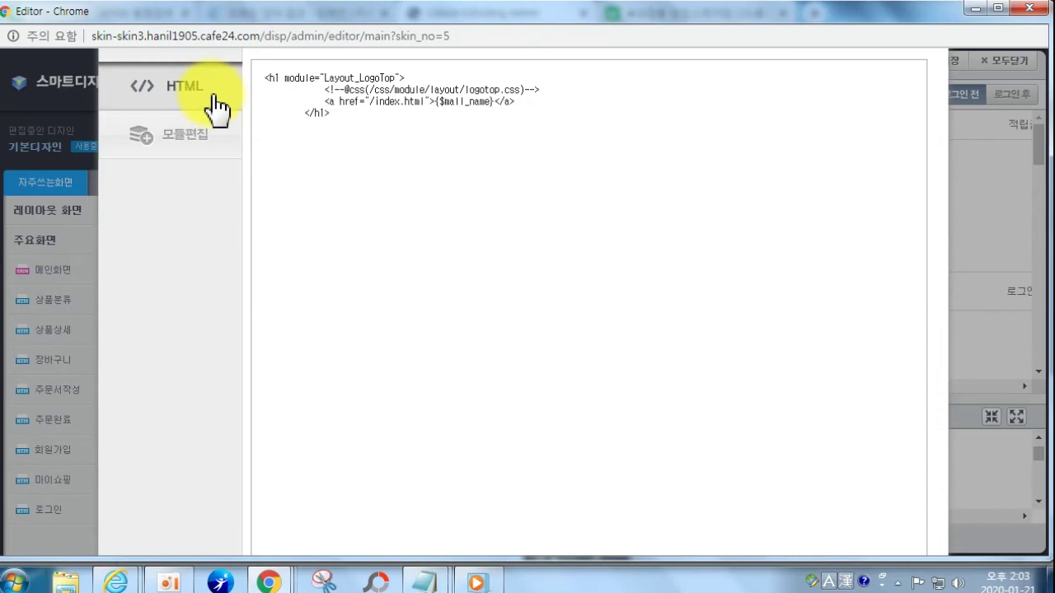
{"action": "left_click", "coordinate": [189, 63]}
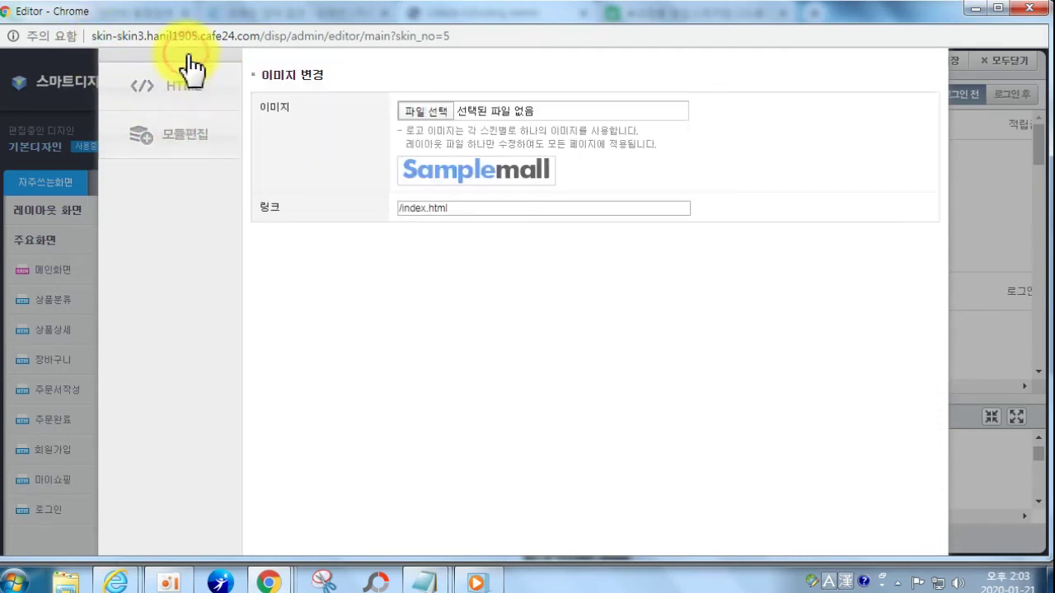
- Browse for the new logo image from the desktop to 2020오픈마켓 > 5674-778 (1) > part3 and its 카페24 Chapter 05 folder
{"action": "left_click", "coordinate": [430, 111]}
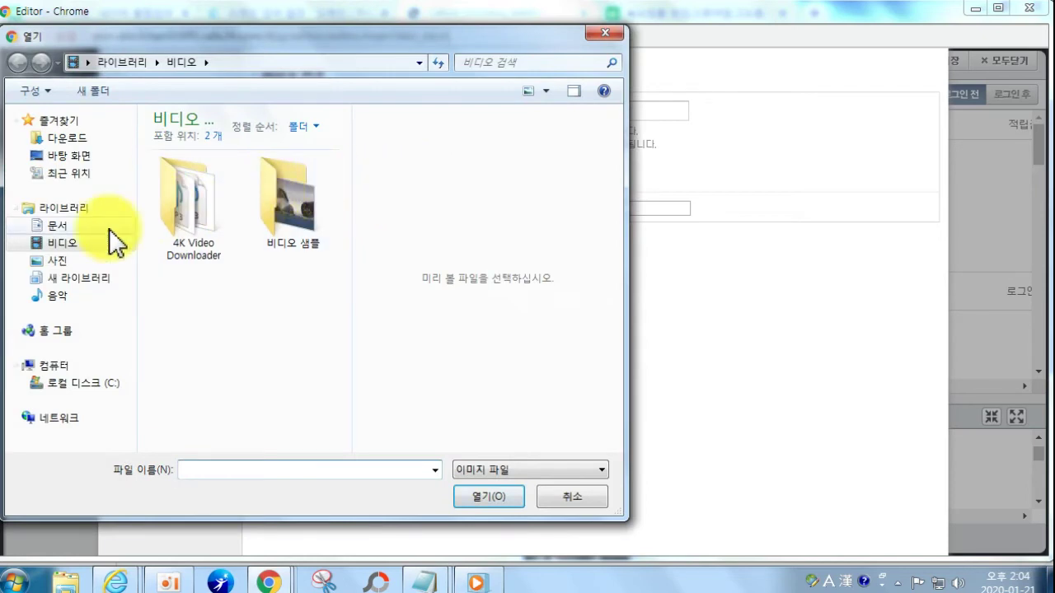
{"action": "left_click", "coordinate": [82, 156]}
{"action": "left_click_drag", "start_coordinate": [344, 183], "coordinate": [298, 251]}
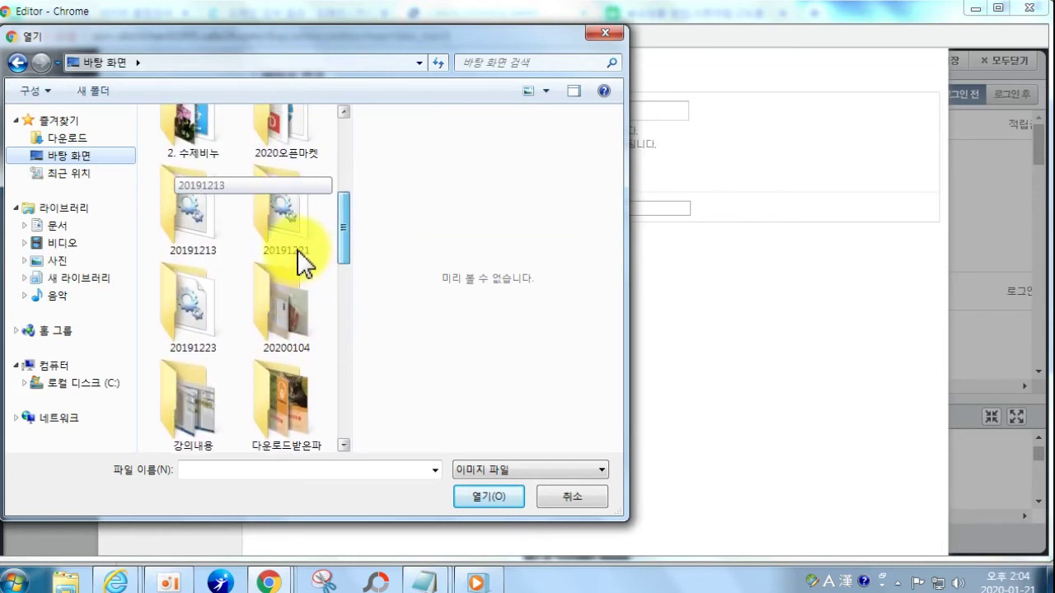
{"action": "double_click", "coordinate": [276, 161]}
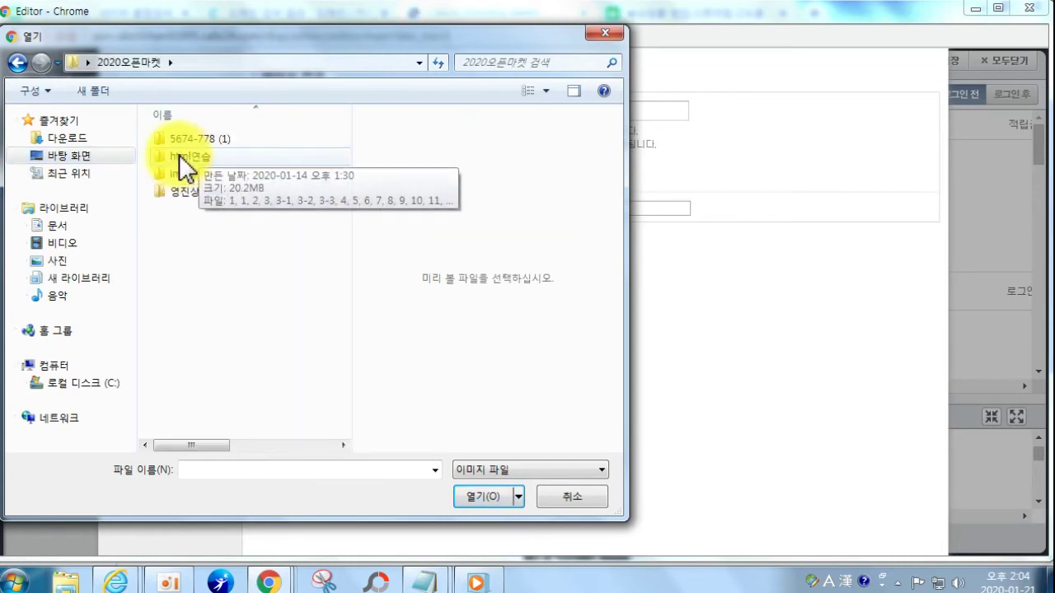
{"action": "left_click", "coordinate": [187, 136]}
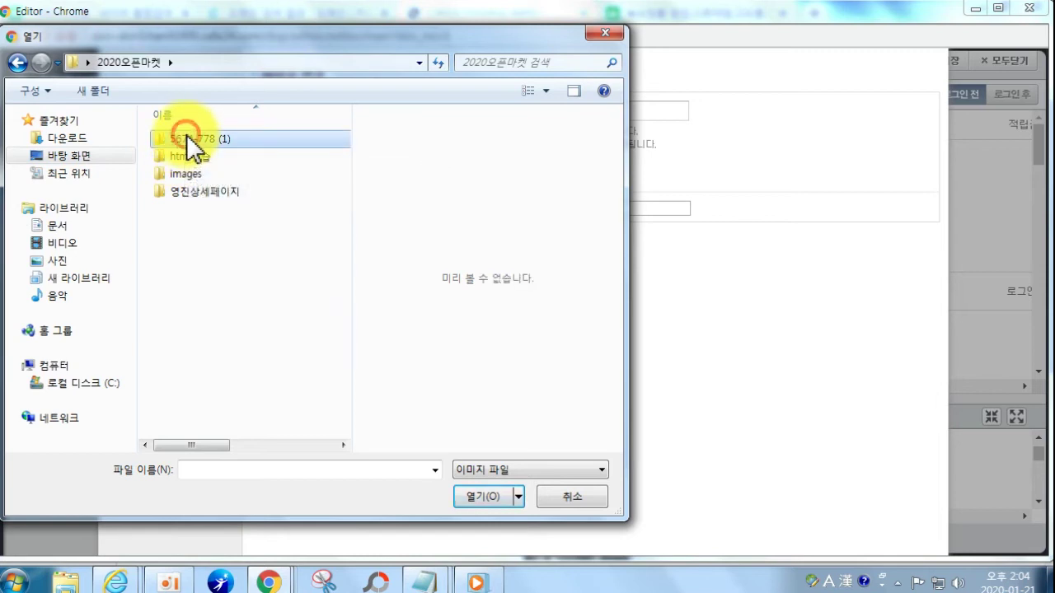
{"action": "double_click", "coordinate": [187, 136]}
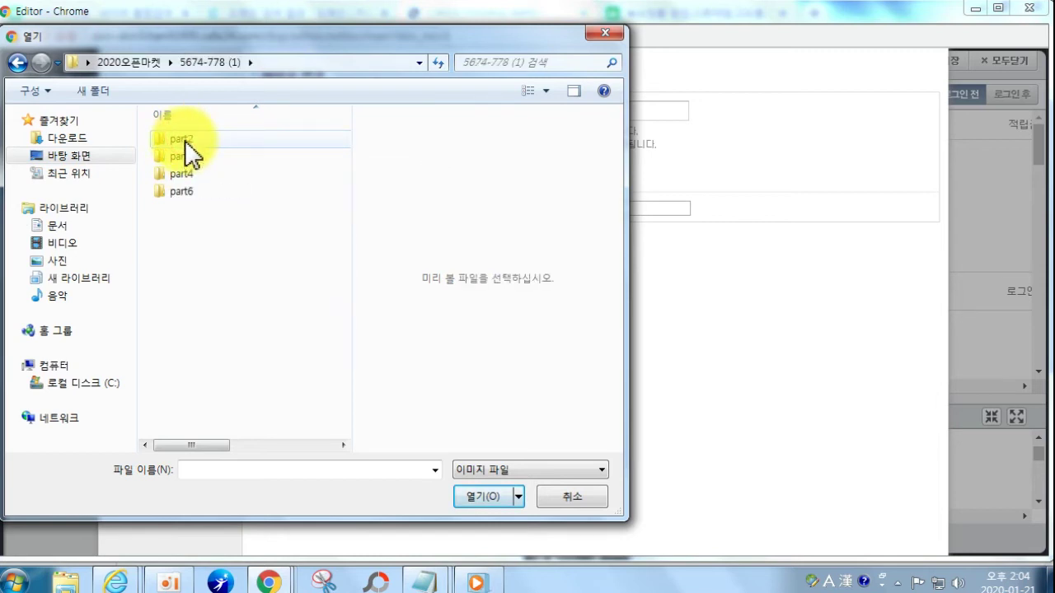
{"action": "double_click", "coordinate": [183, 156]}
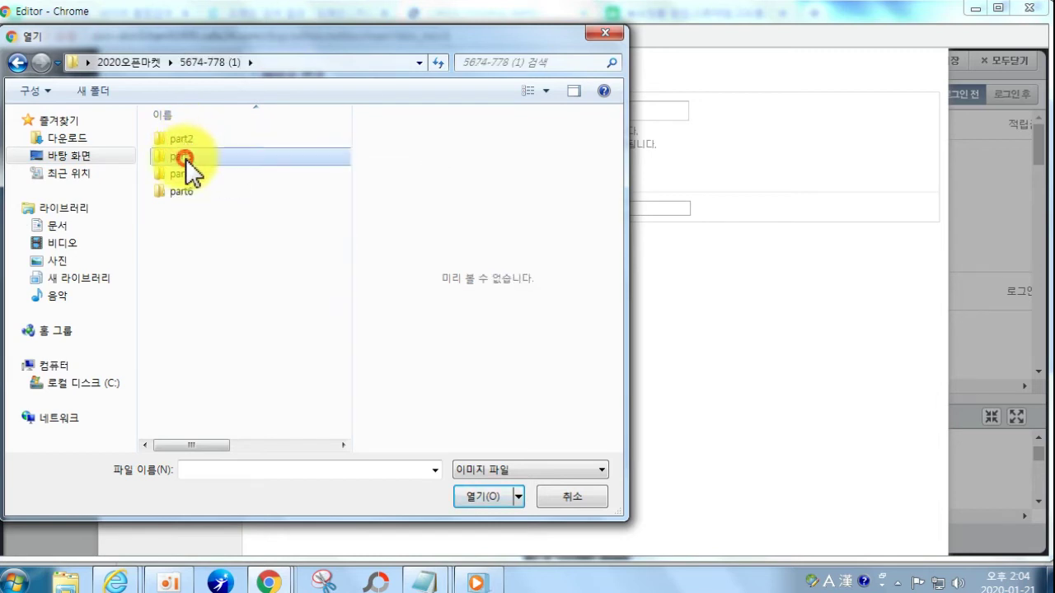
{"action": "double_click", "coordinate": [185, 161]}
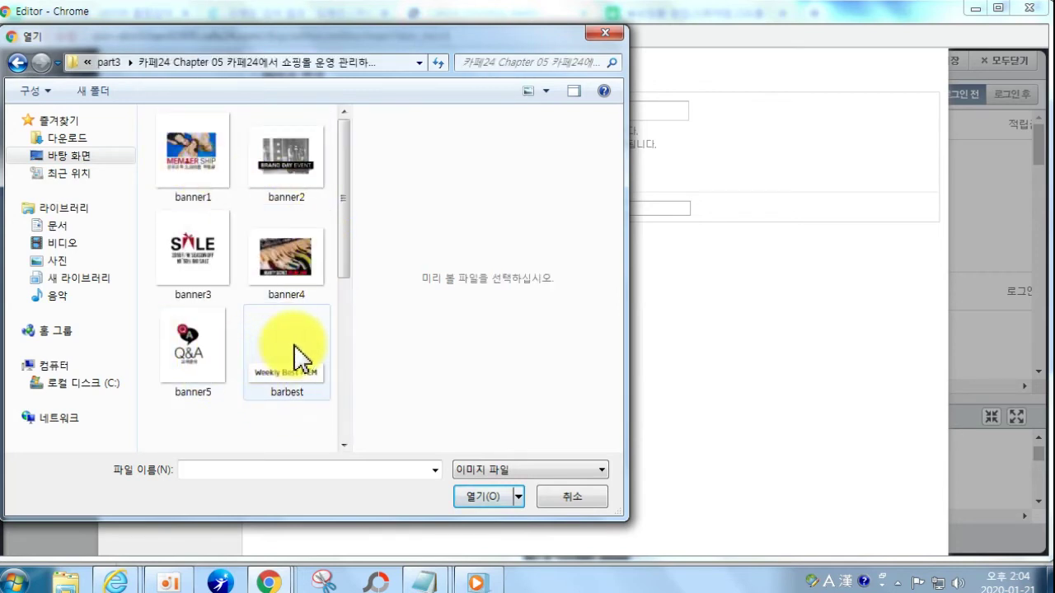
- Choose the logo image file (logo.jpg) as the shop's logo and apply the image change
{"action": "scroll", "coordinate": [301, 356], "scroll_direction": "down", "scroll_amount": 3}
{"action": "left_click", "coordinate": [279, 239]}
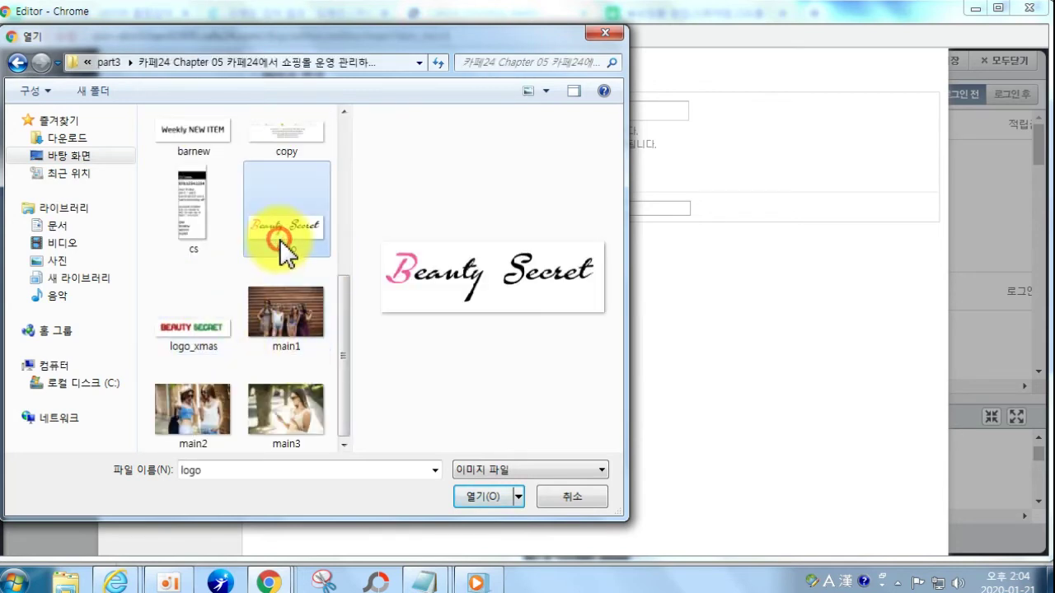
{"action": "left_click", "coordinate": [473, 497]}
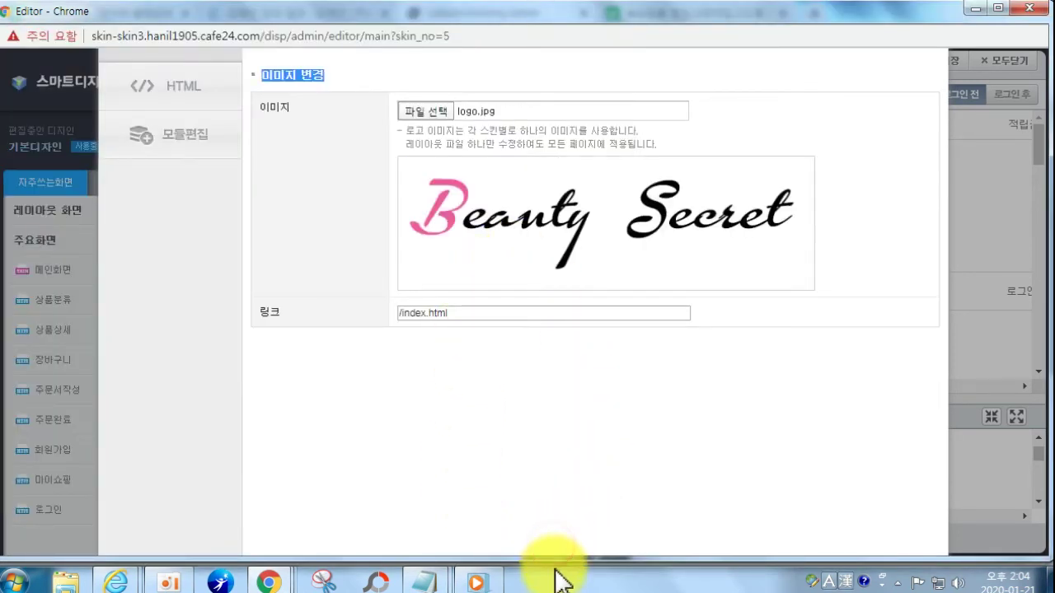
{"action": "key", "text": "ctrl+minus"}
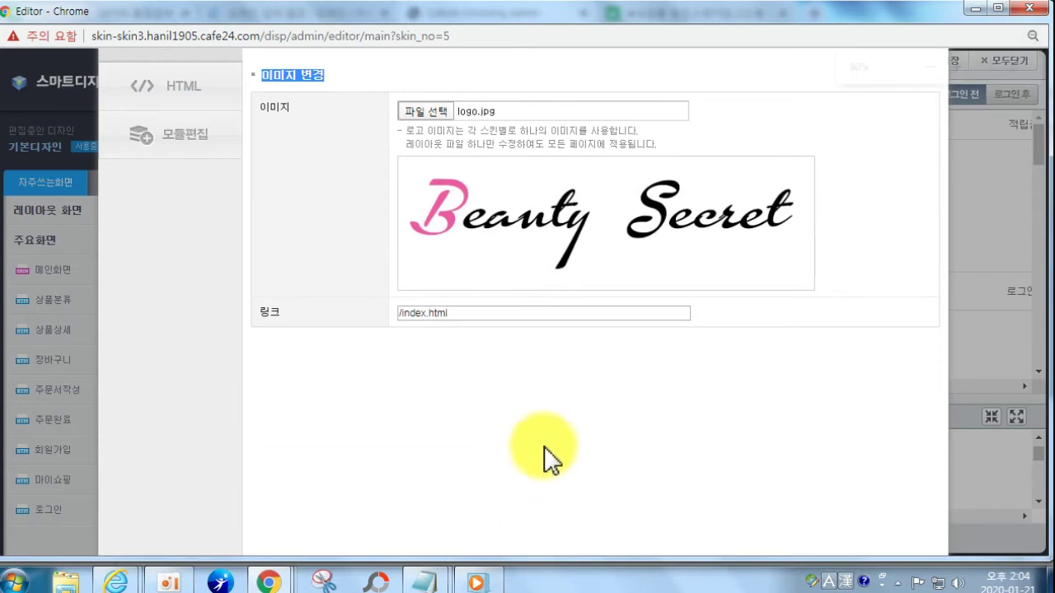
{"action": "left_click", "coordinate": [486, 540]}
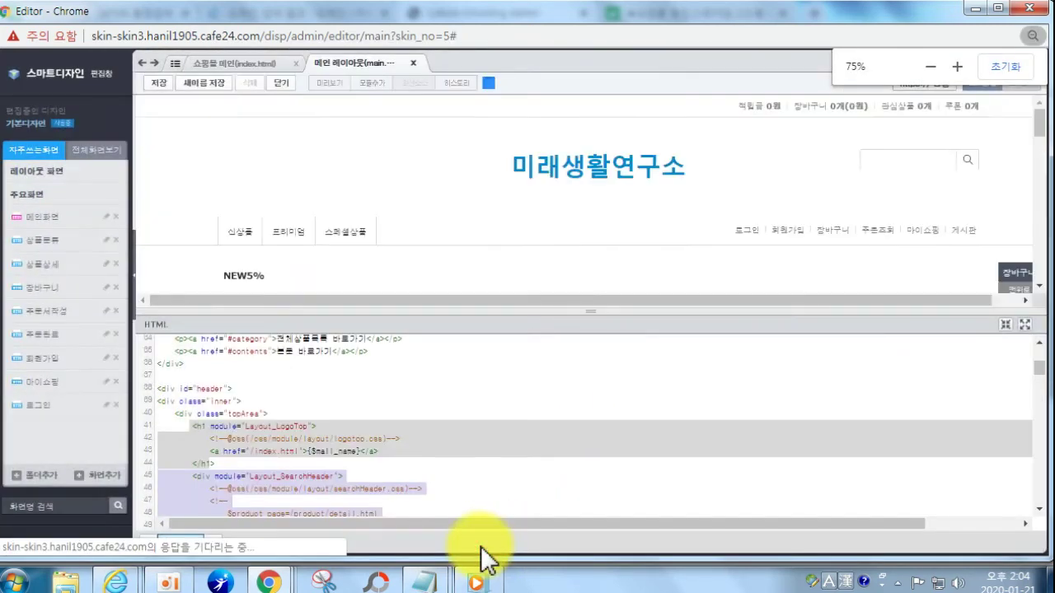
- View the logotop.css file referenced by the logo module, and close both it and the main layout file
{"action": "mouse_move", "coordinate": [588, 248]}
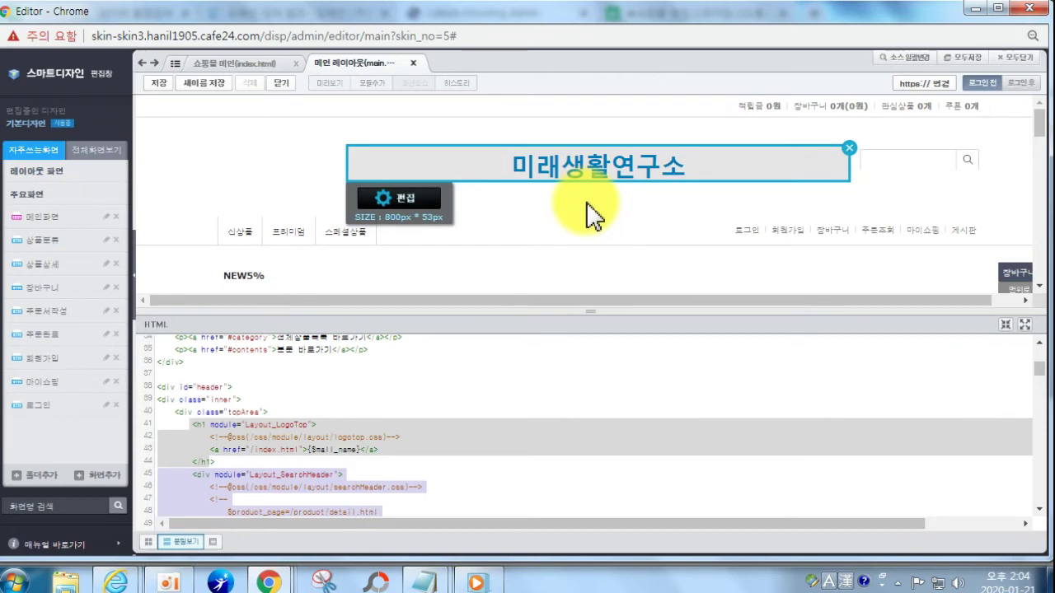
{"action": "left_click", "coordinate": [269, 438]}
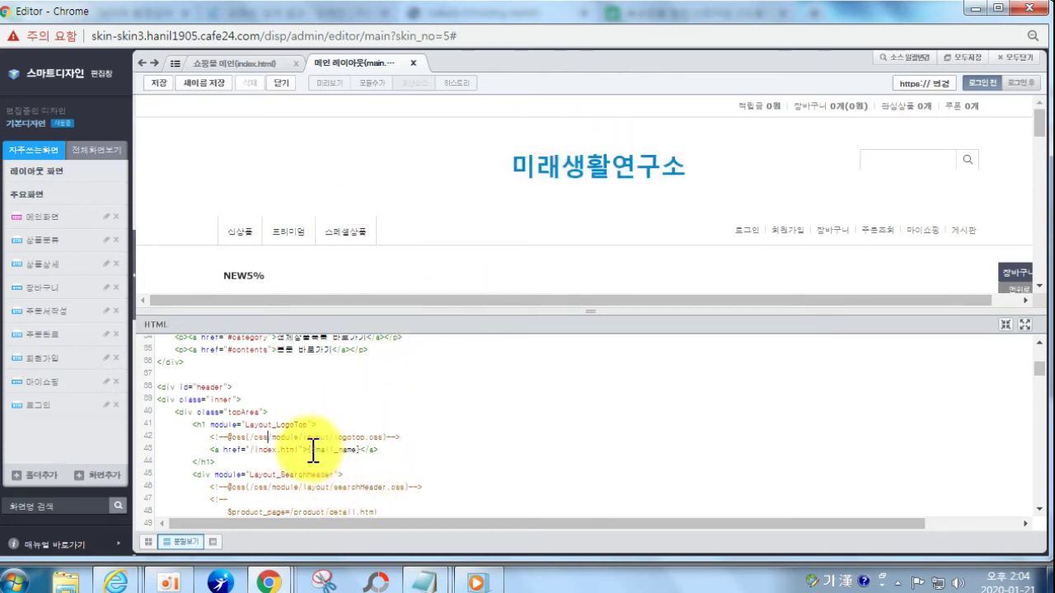
{"action": "mouse_move", "coordinate": [318, 443]}
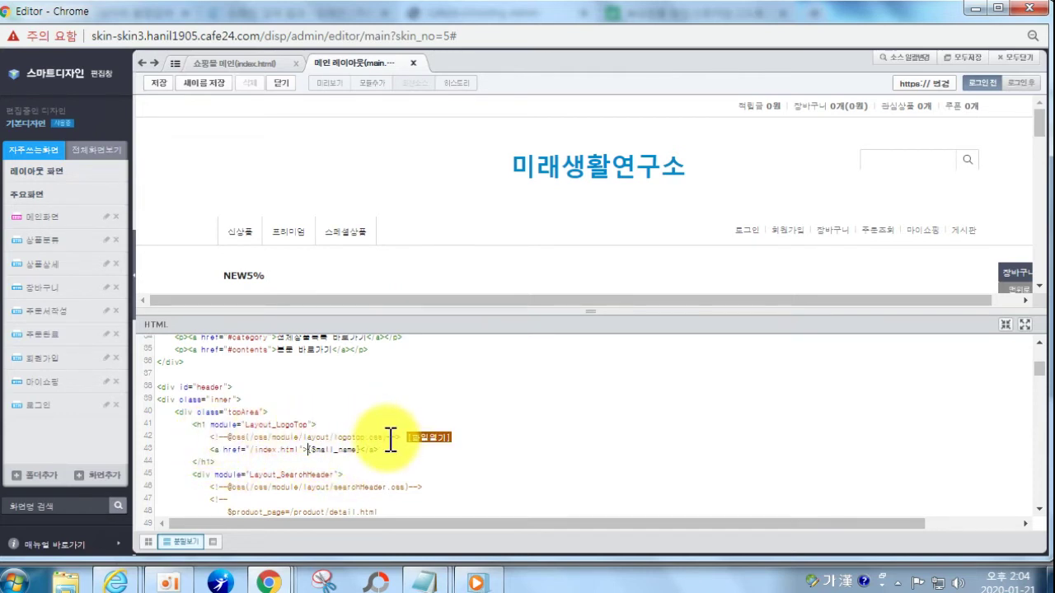
{"action": "left_click", "coordinate": [423, 445]}
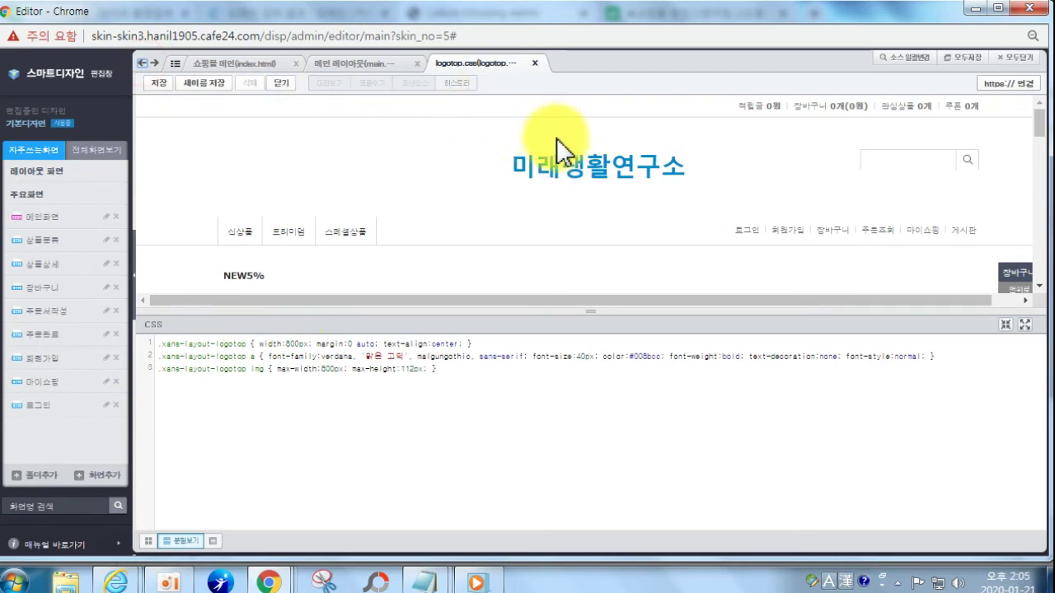
{"action": "left_click", "coordinate": [534, 66]}
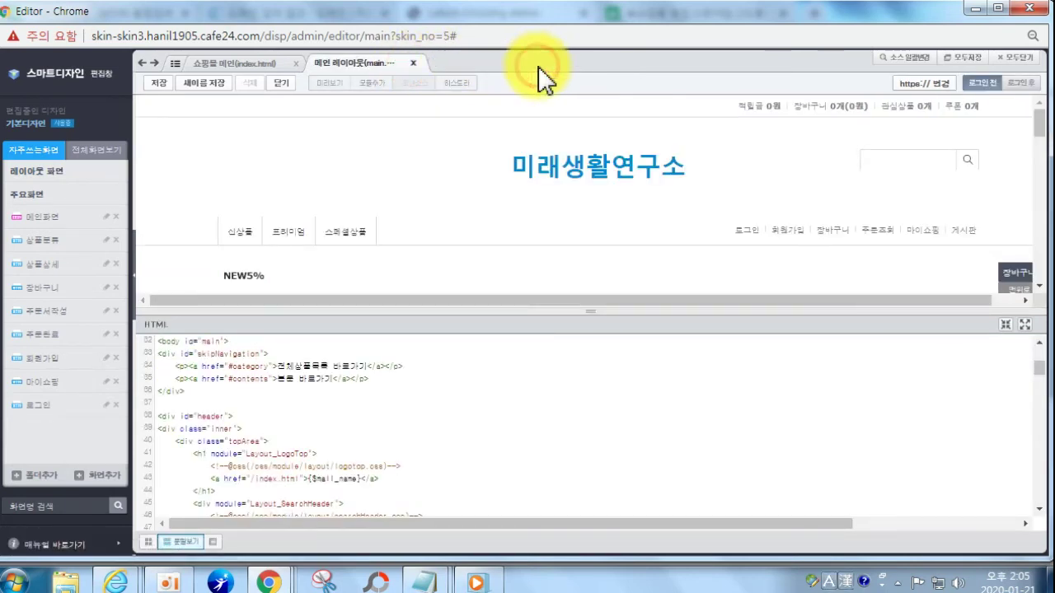
{"action": "left_click", "coordinate": [413, 63]}
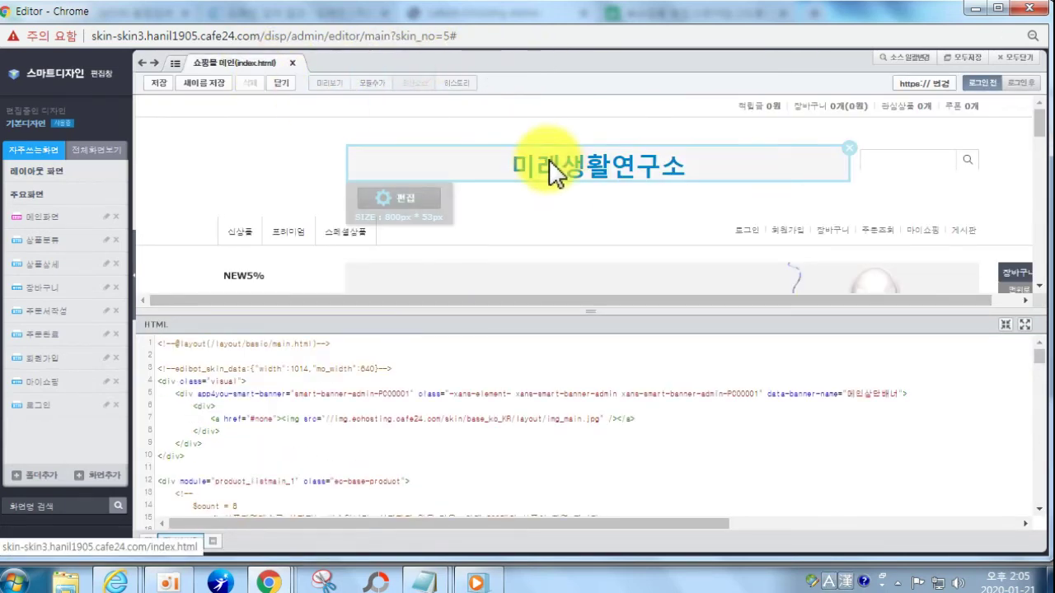
- Insert <img src="{$logo}" alt="{$mall_name}"> in the logo link of the main layout in place of the plain {$mall_name} text, and save
{"action": "left_click", "coordinate": [552, 167]}
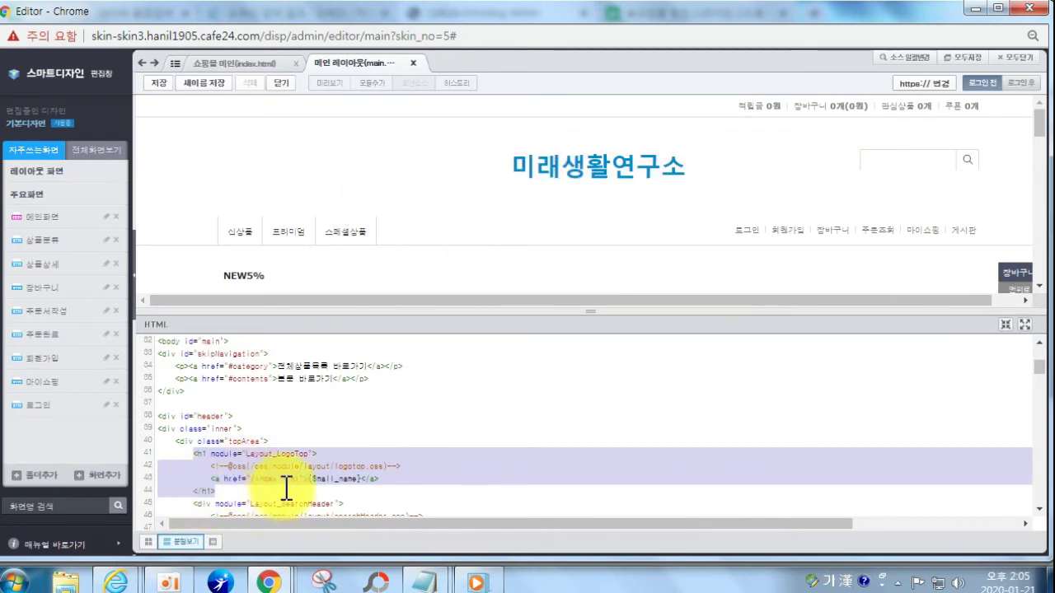
{"action": "left_click", "coordinate": [317, 485]}
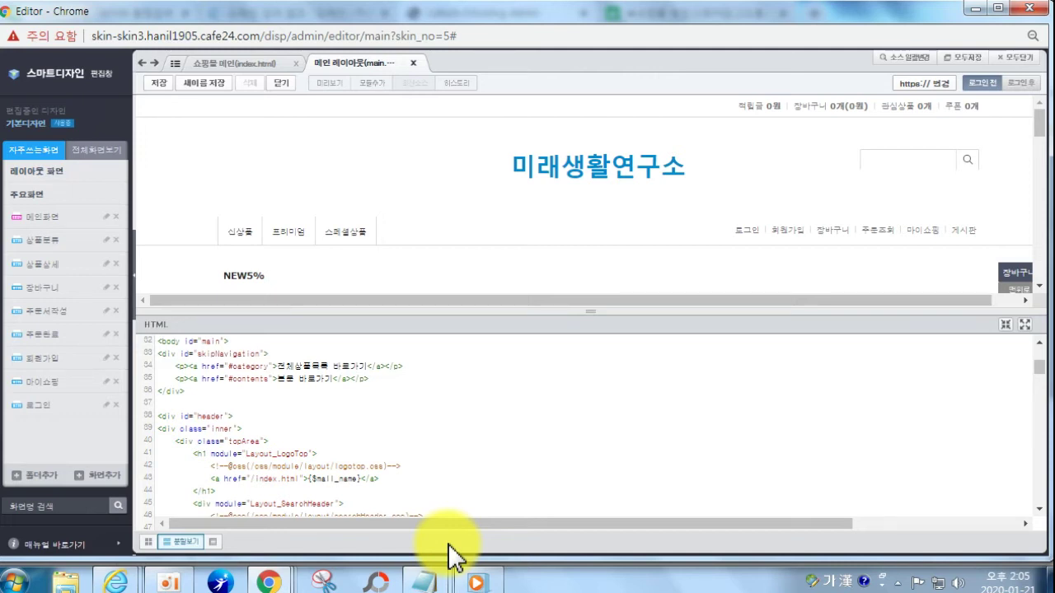
{"action": "type", "text": "<h"}
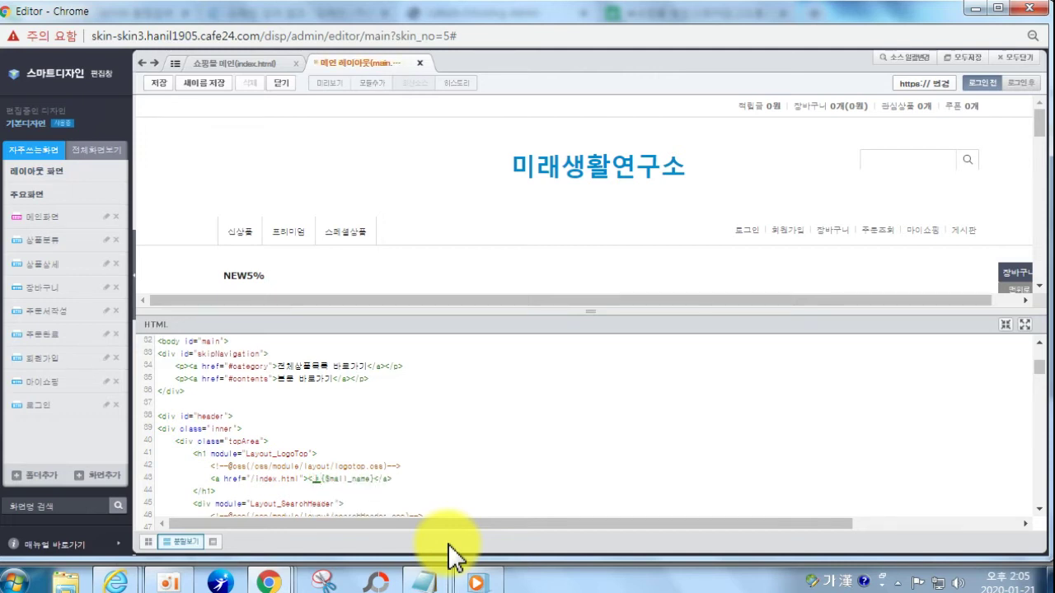
{"action": "type", "text": "mg src=\""}
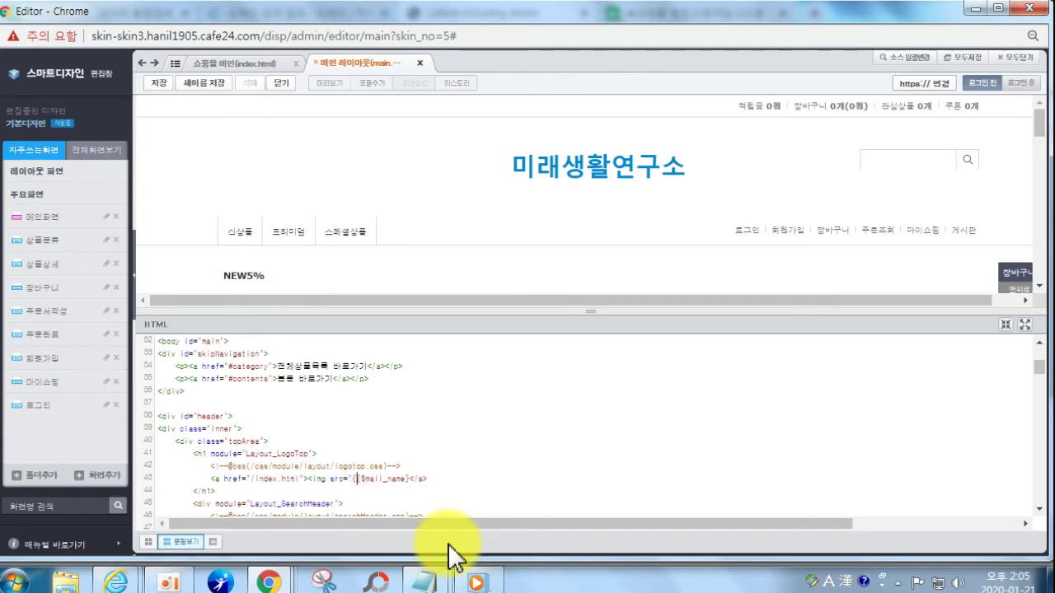
{"action": "key", "text": "BackSpace"}
{"action": "type", "text": "F{$"}
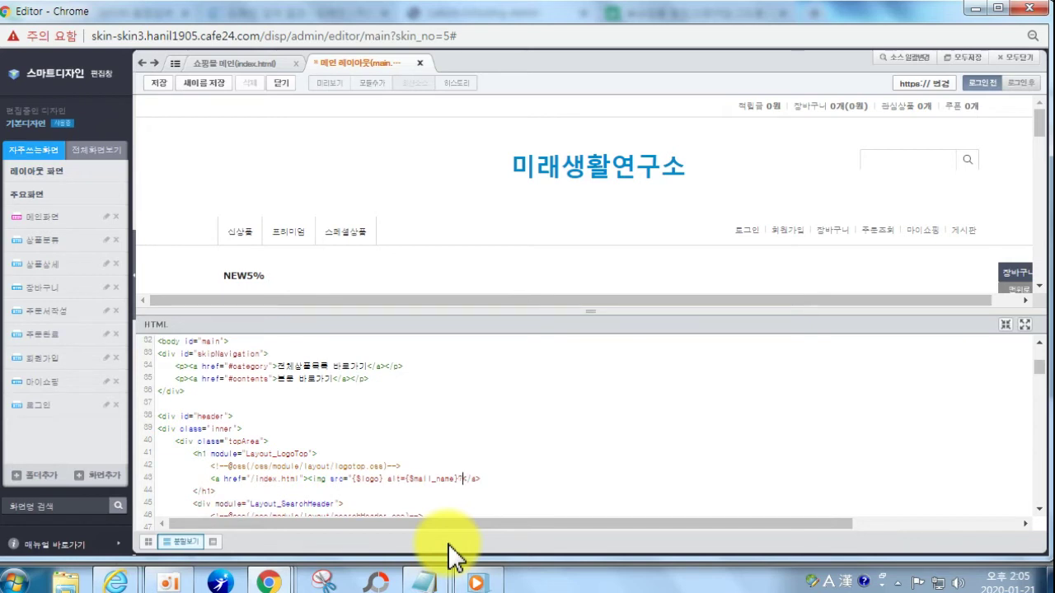
{"action": "type", "text": ">"}
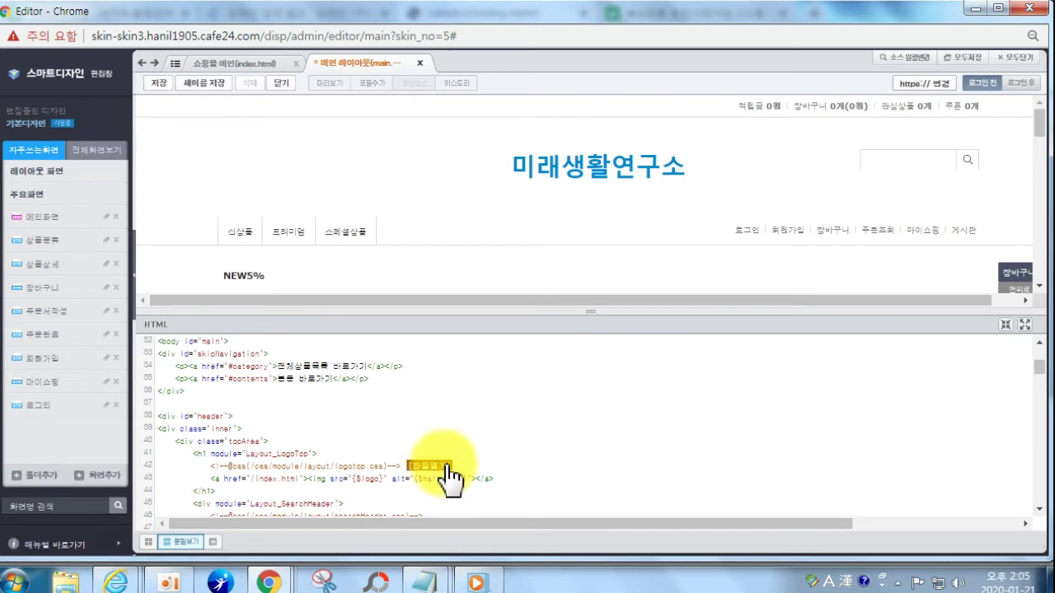
{"action": "left_click", "coordinate": [156, 84]}
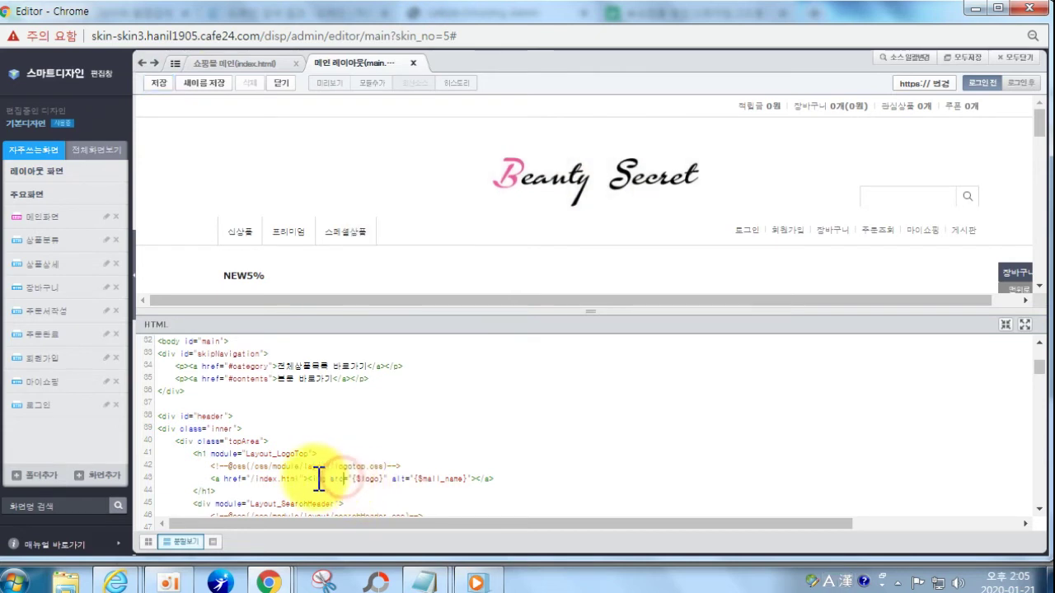
{"action": "left_click_drag", "start_coordinate": [203, 480], "coordinate": [500, 484]}
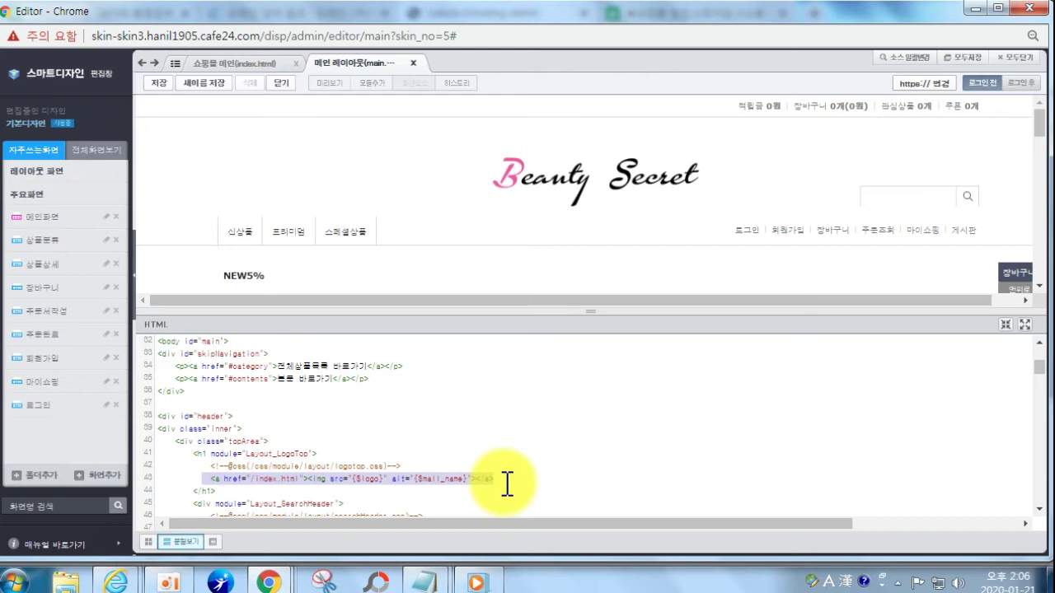
{"action": "scroll", "coordinate": [522, 247], "scroll_direction": "down", "scroll_amount": 2}
{"action": "scroll", "coordinate": [546, 271], "scroll_direction": "up", "scroll_amount": 2}
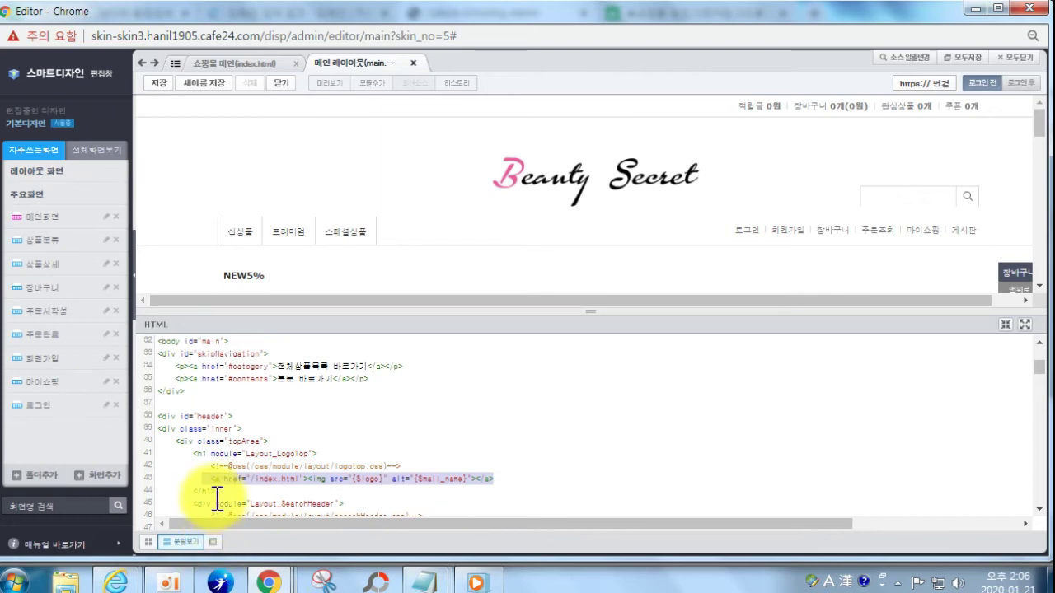
{"action": "mouse_move", "coordinate": [425, 584]}
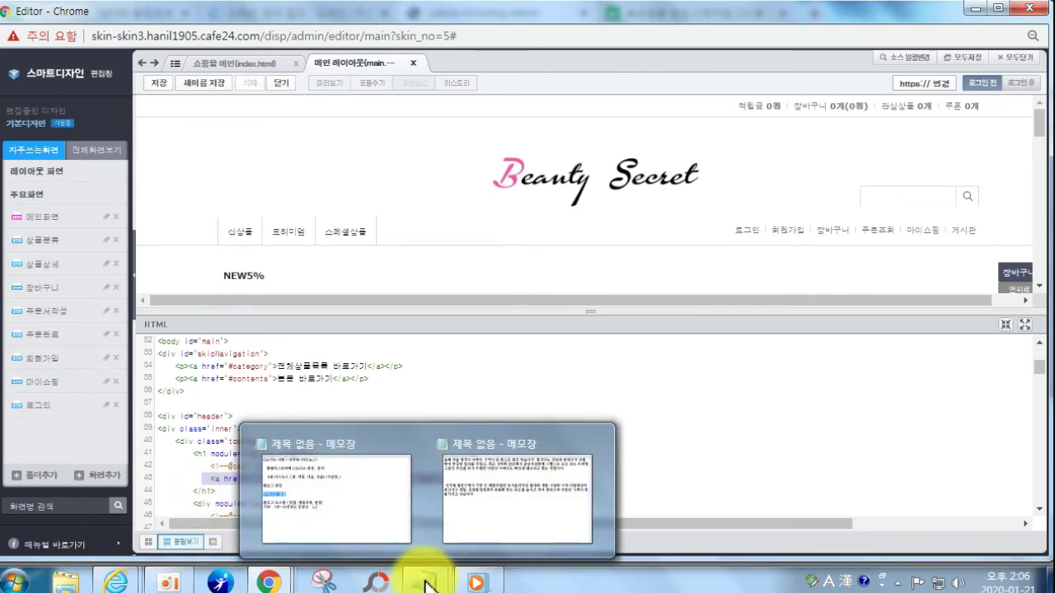
{"action": "left_click", "coordinate": [360, 513]}
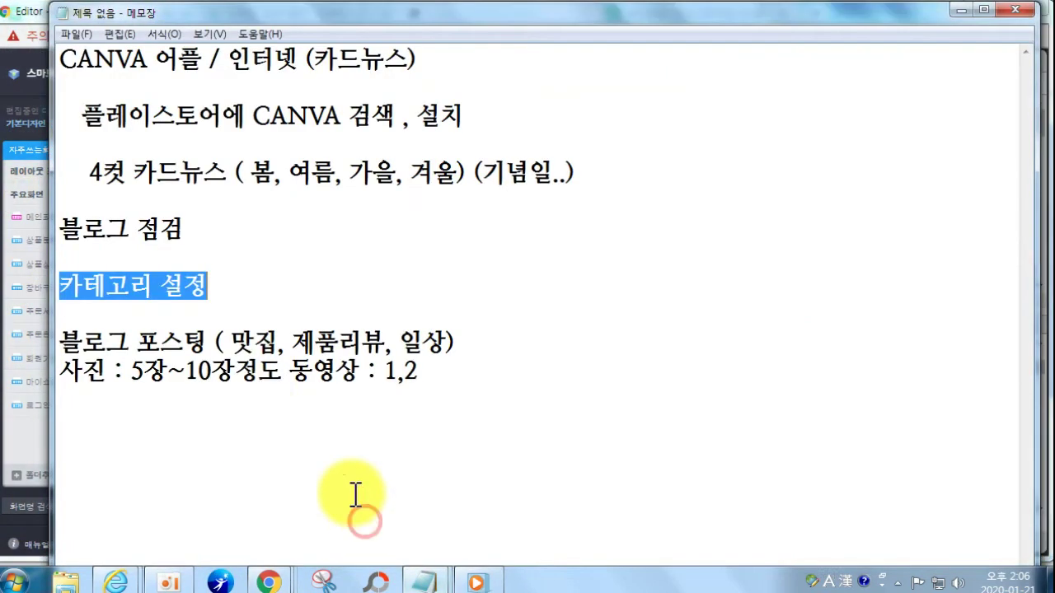
{"action": "left_click", "coordinate": [29, 430]}
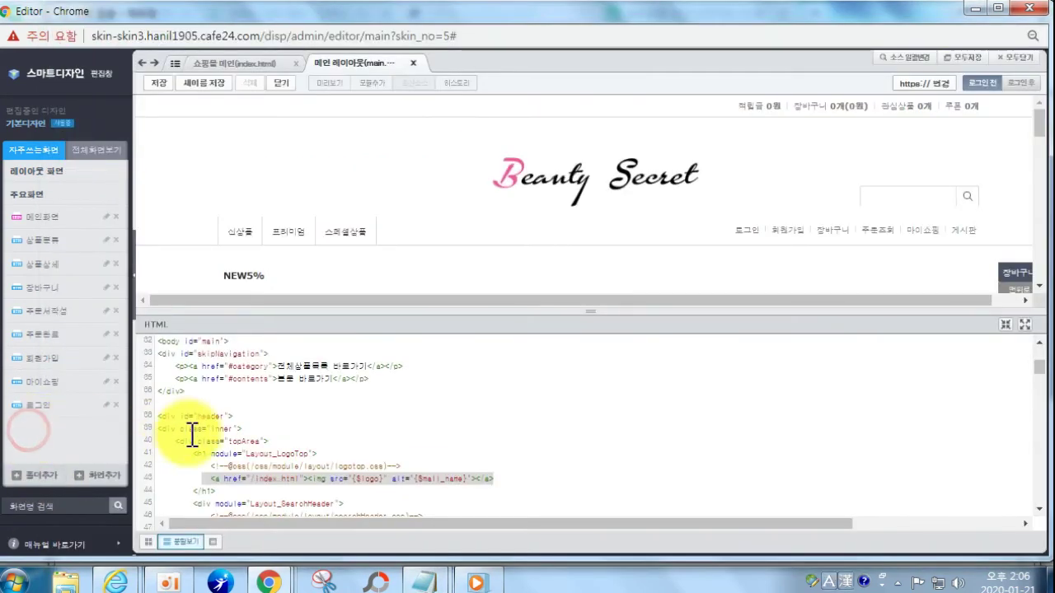
- Copy the complete logo link line from the HTML and replace the contents of the second Notepad note with it
{"action": "left_click_drag", "start_coordinate": [204, 478], "coordinate": [514, 478]}
{"action": "key", "text": "ctrl+c"}
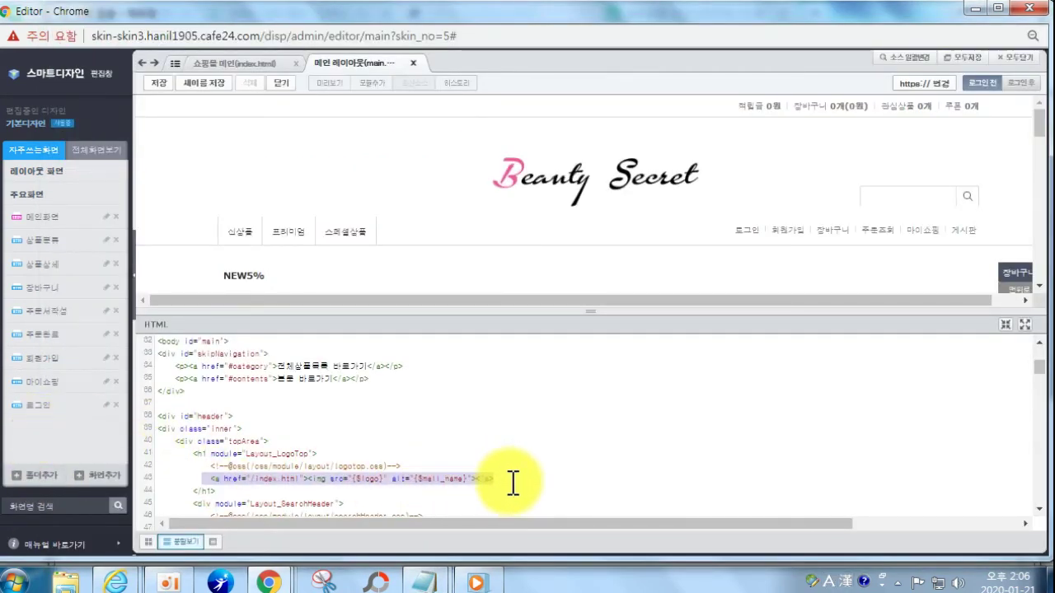
{"action": "mouse_move", "coordinate": [422, 581]}
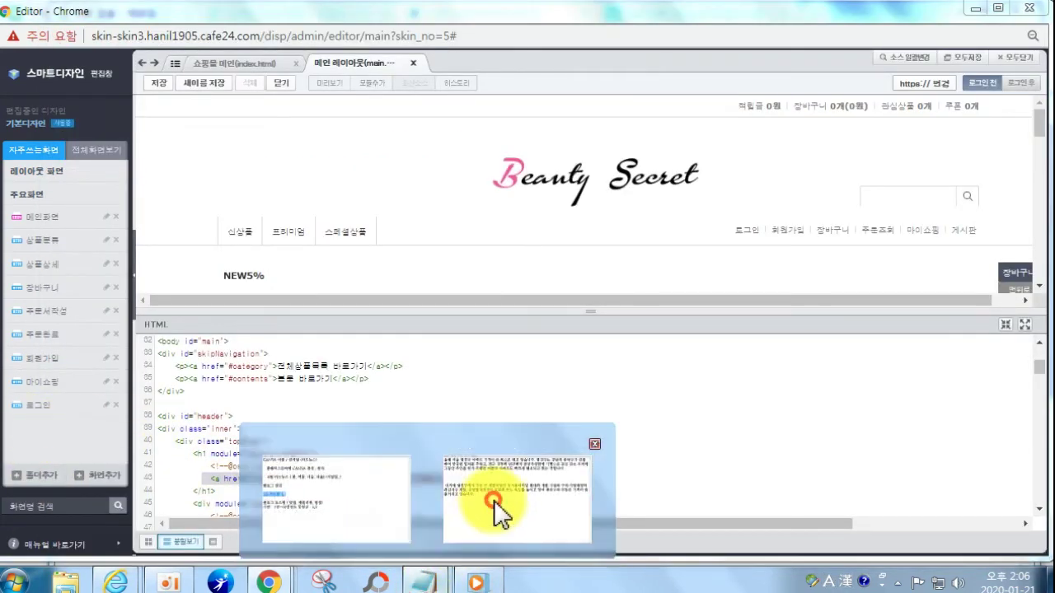
{"action": "left_click", "coordinate": [498, 511]}
{"action": "key", "text": "ctrl+a"}
{"action": "key", "text": "ctrl+v"}
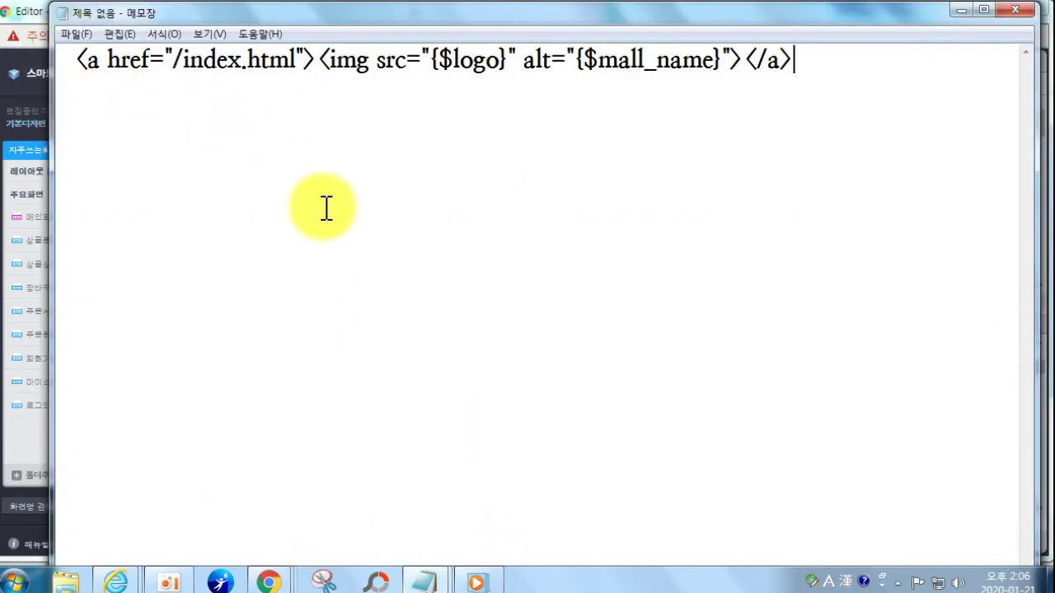
- Move the Notepad note clear of the shop preview, and highlight the logo's img tag in the editor's HTML
{"action": "left_click_drag", "start_coordinate": [255, 24], "coordinate": [460, 364]}
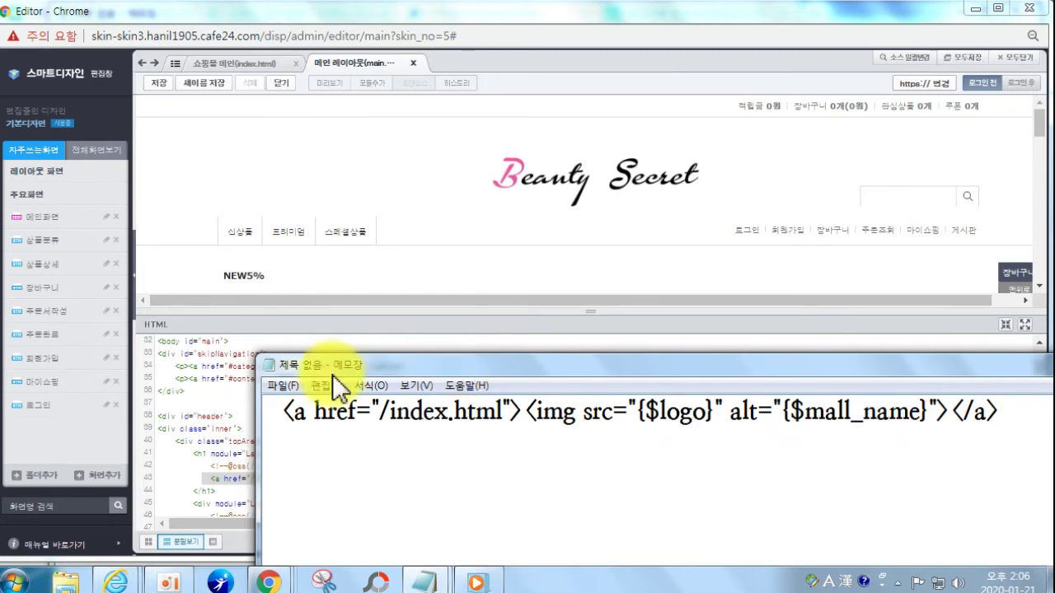
{"action": "left_click", "coordinate": [225, 480]}
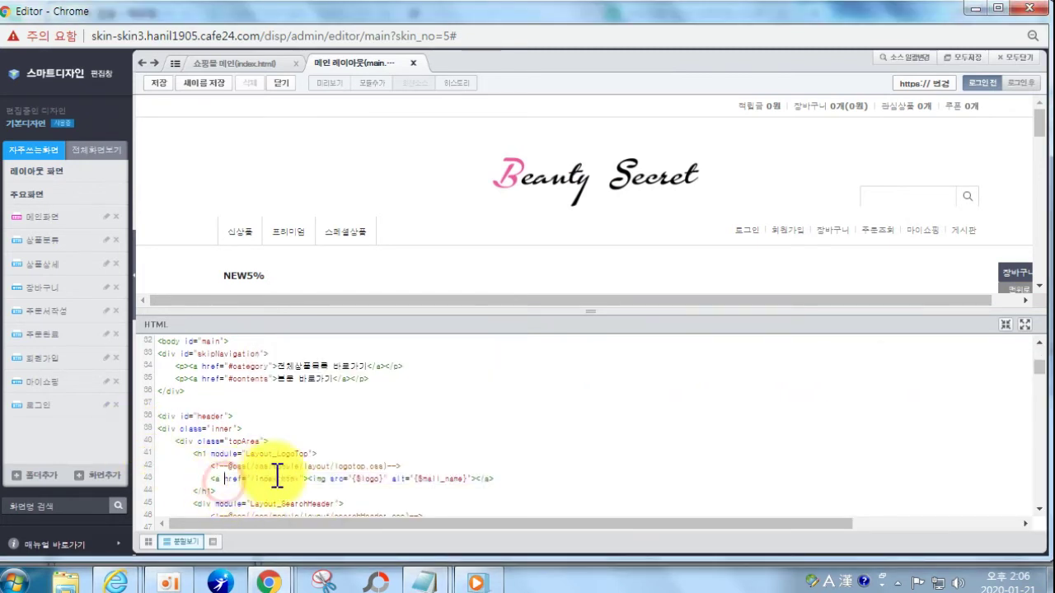
{"action": "left_click_drag", "start_coordinate": [309, 478], "coordinate": [472, 481]}
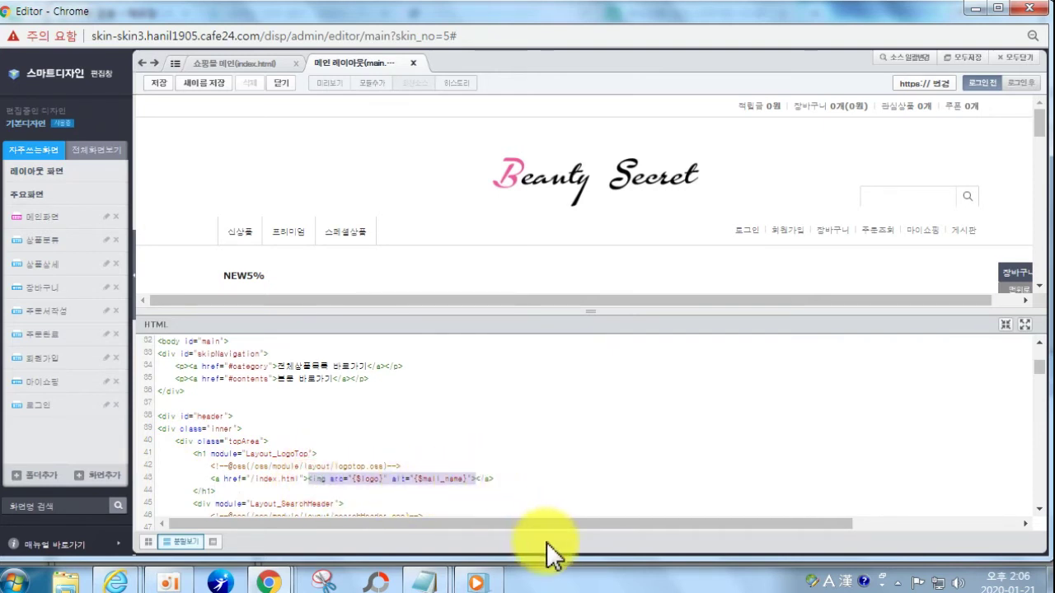
- Close the media player window and return to the Smart Design editor
{"action": "mouse_move", "coordinate": [432, 584]}
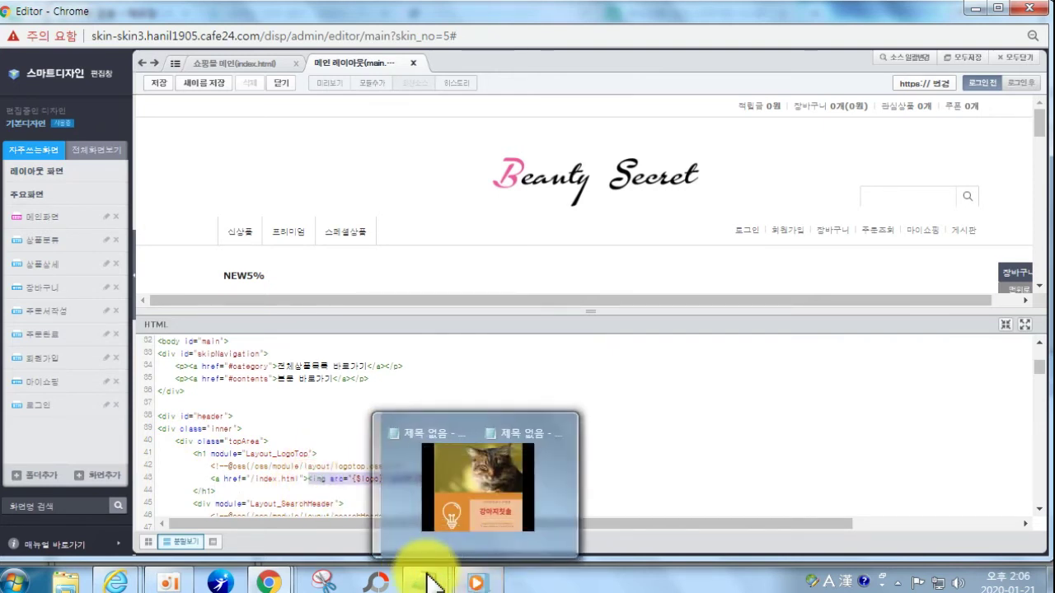
{"action": "right_click", "coordinate": [470, 578]}
{"action": "left_click", "coordinate": [419, 534]}
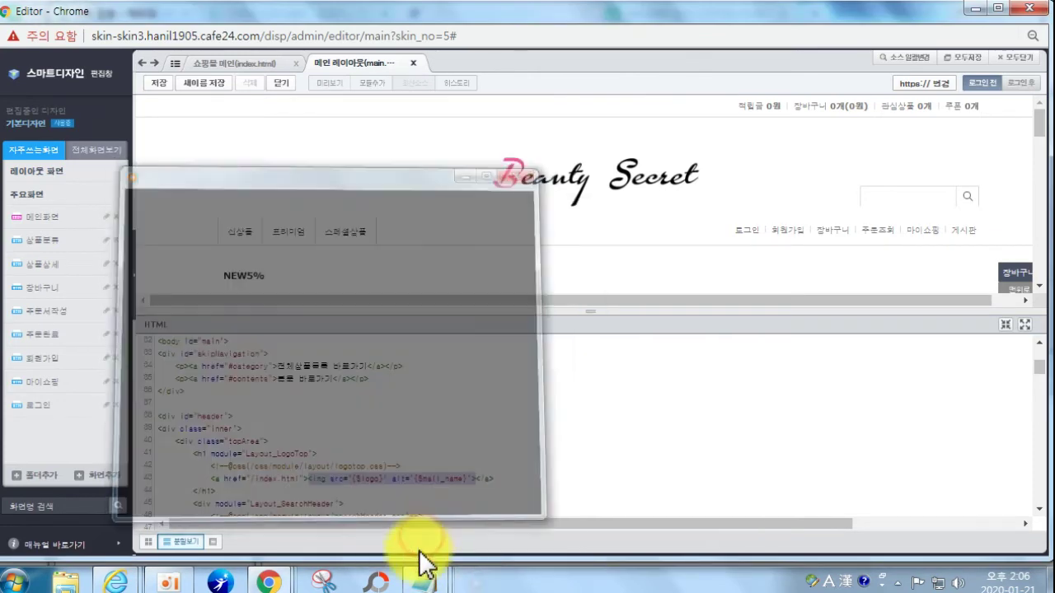
{"action": "mouse_move", "coordinate": [422, 577]}
{"action": "left_click", "coordinate": [482, 525]}
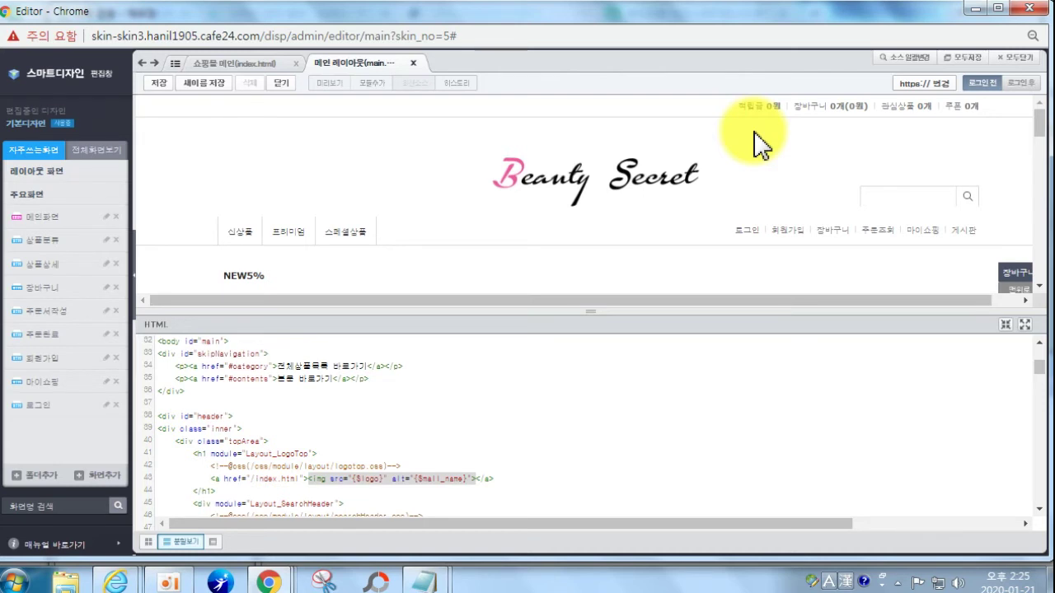
- Close the main layout file, check the logo in the shop's main page preview, and close the editor window
{"action": "scroll", "coordinate": [548, 235], "scroll_direction": "down", "scroll_amount": 5}
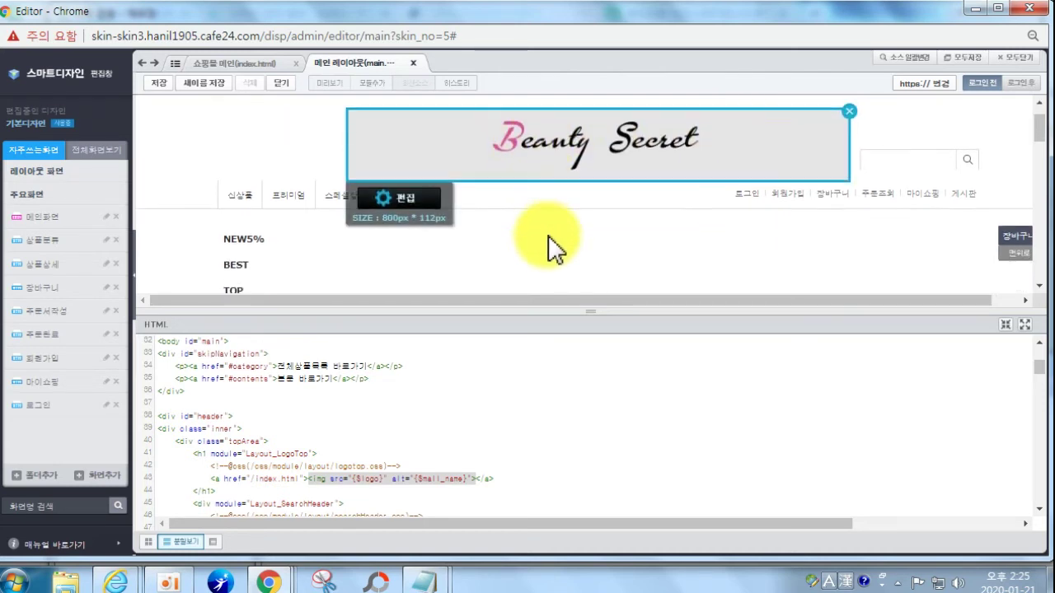
{"action": "scroll", "coordinate": [577, 238], "scroll_direction": "up", "scroll_amount": 4}
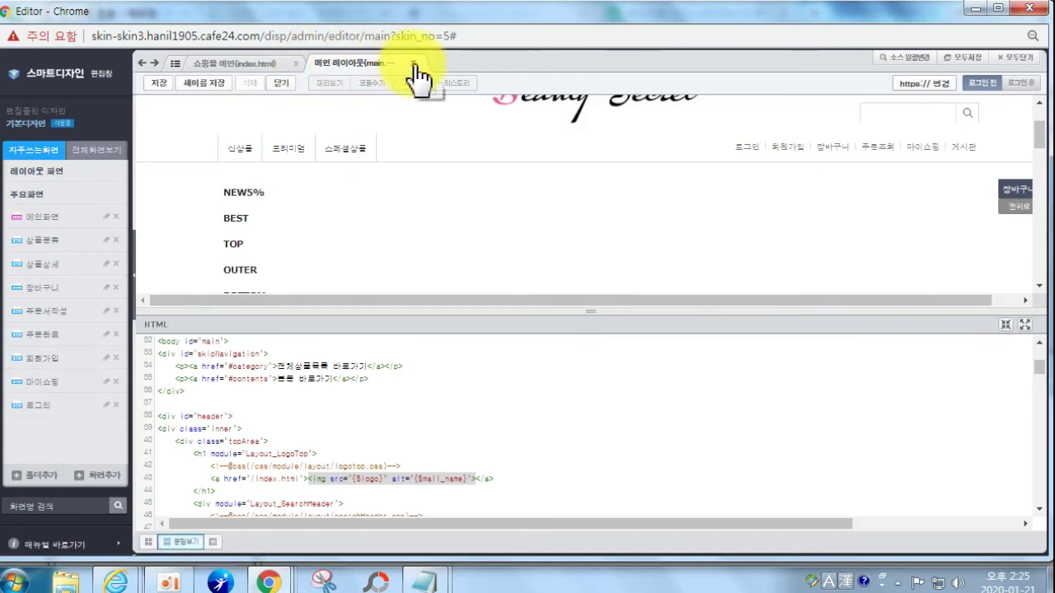
{"action": "left_click", "coordinate": [414, 65]}
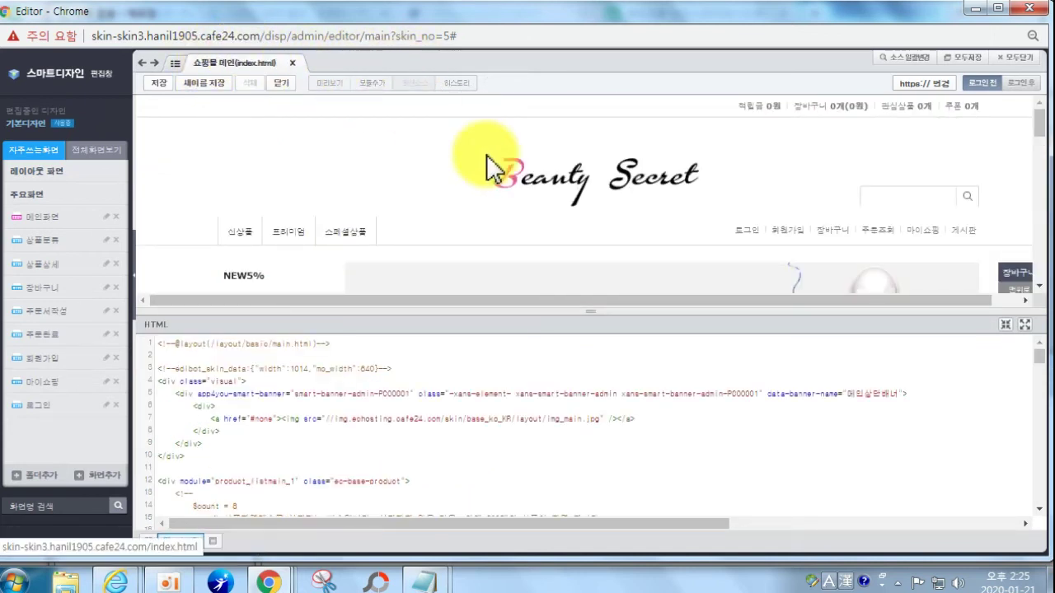
{"action": "scroll", "coordinate": [536, 198], "scroll_direction": "down", "scroll_amount": 2}
{"action": "scroll", "coordinate": [651, 194], "scroll_direction": "up", "scroll_amount": 1}
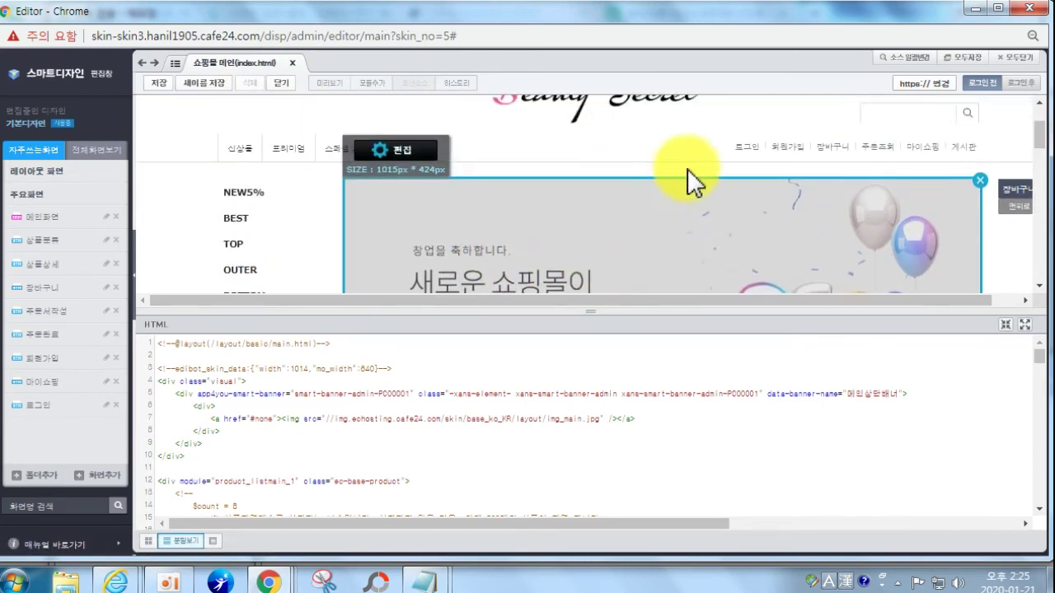
{"action": "left_click", "coordinate": [1026, 9]}
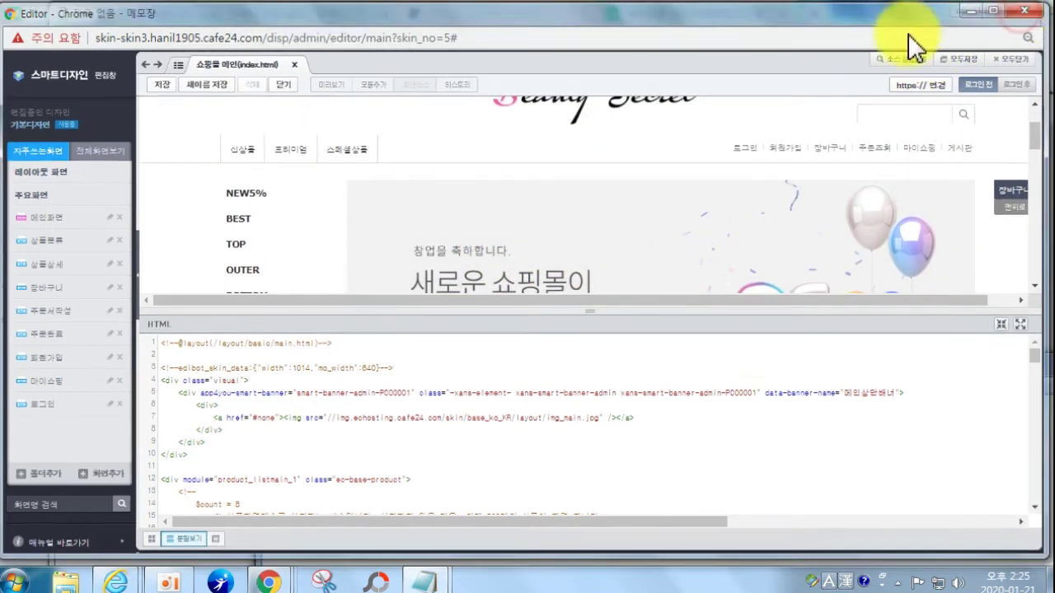
- Switch to the Cafe24 admin window, reopen the shop design editor, and look over the logo and main banner in the preview
{"action": "mouse_move", "coordinate": [266, 579]}
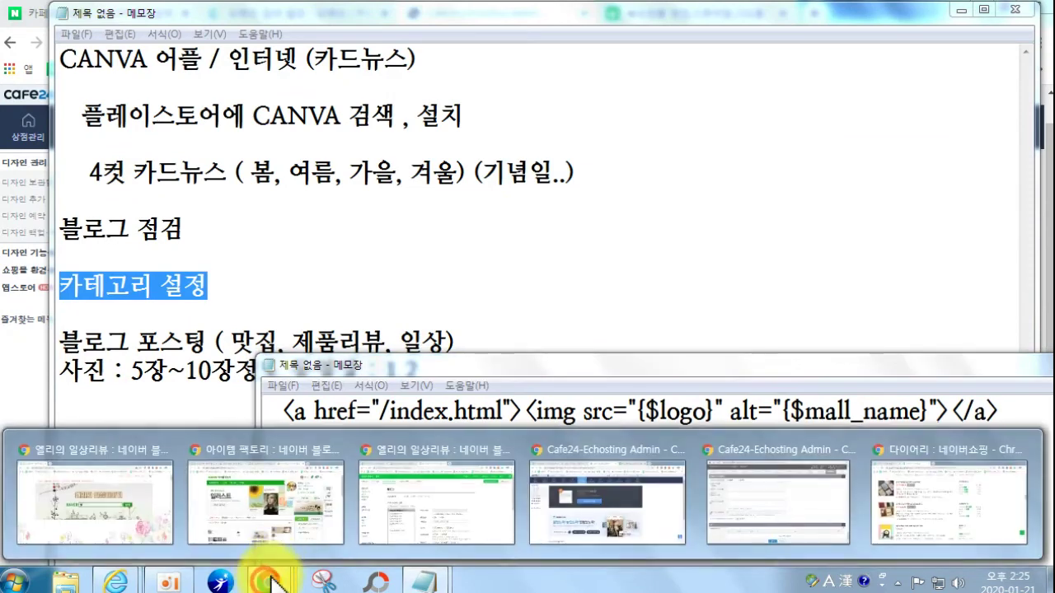
{"action": "left_click", "coordinate": [739, 493]}
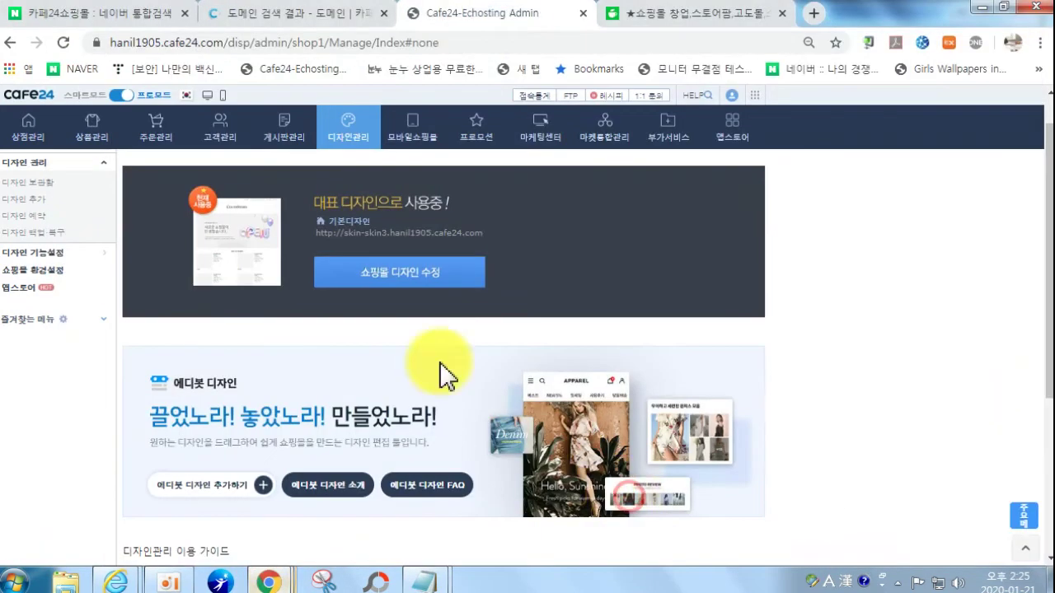
{"action": "left_click", "coordinate": [380, 273]}
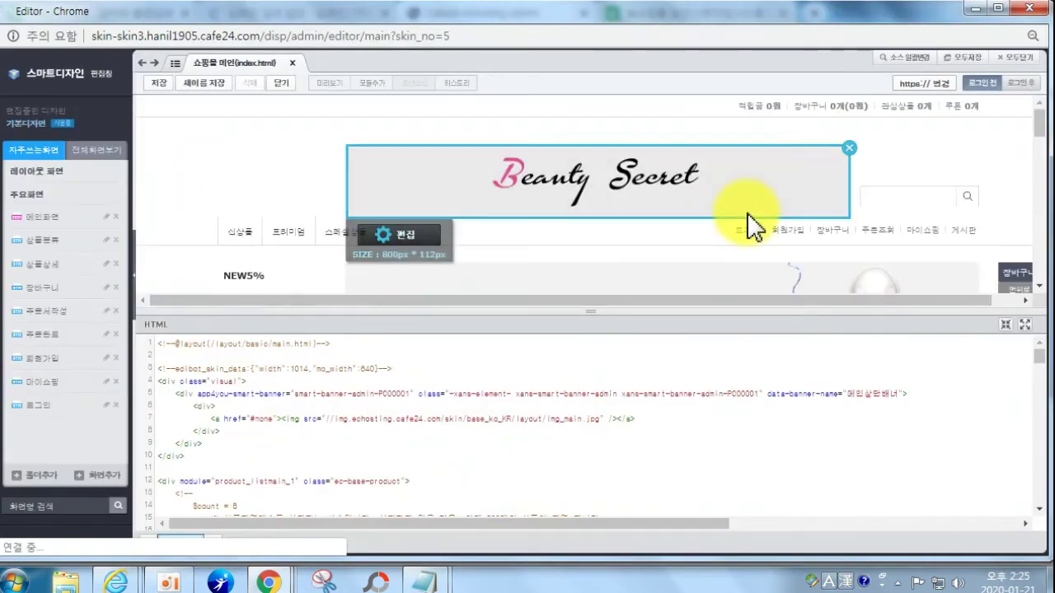
{"action": "scroll", "coordinate": [770, 230], "scroll_direction": "down", "scroll_amount": 2}
{"action": "scroll", "coordinate": [501, 239], "scroll_direction": "down", "scroll_amount": 2}
{"action": "scroll", "coordinate": [470, 236], "scroll_direction": "up", "scroll_amount": 3}
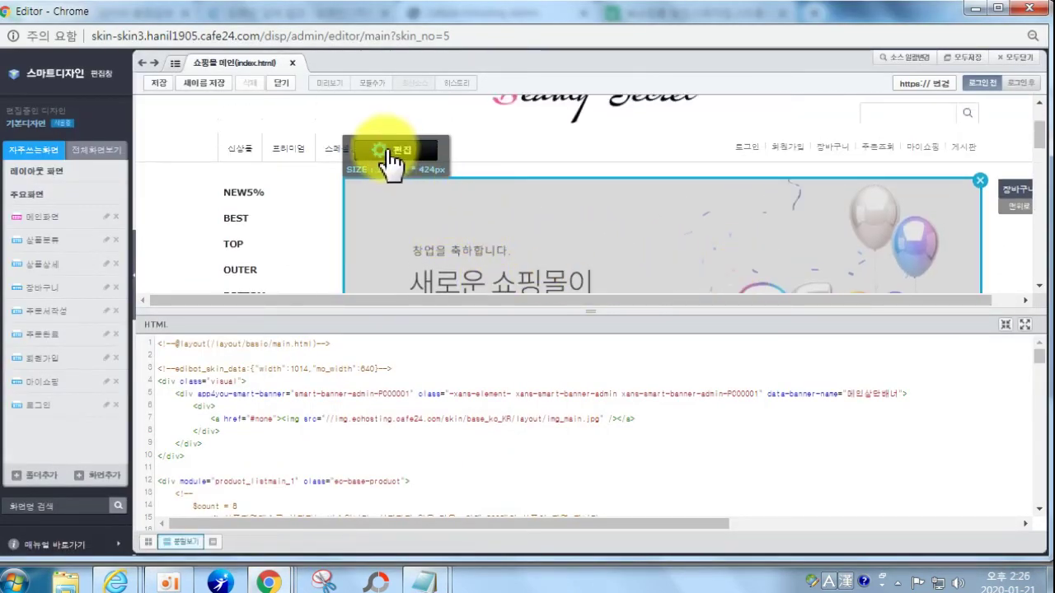
{"action": "scroll", "coordinate": [393, 152], "scroll_direction": "up", "scroll_amount": 1}
{"action": "scroll", "coordinate": [402, 222], "scroll_direction": "down", "scroll_amount": 3}
{"action": "scroll", "coordinate": [396, 194], "scroll_direction": "up", "scroll_amount": 2}
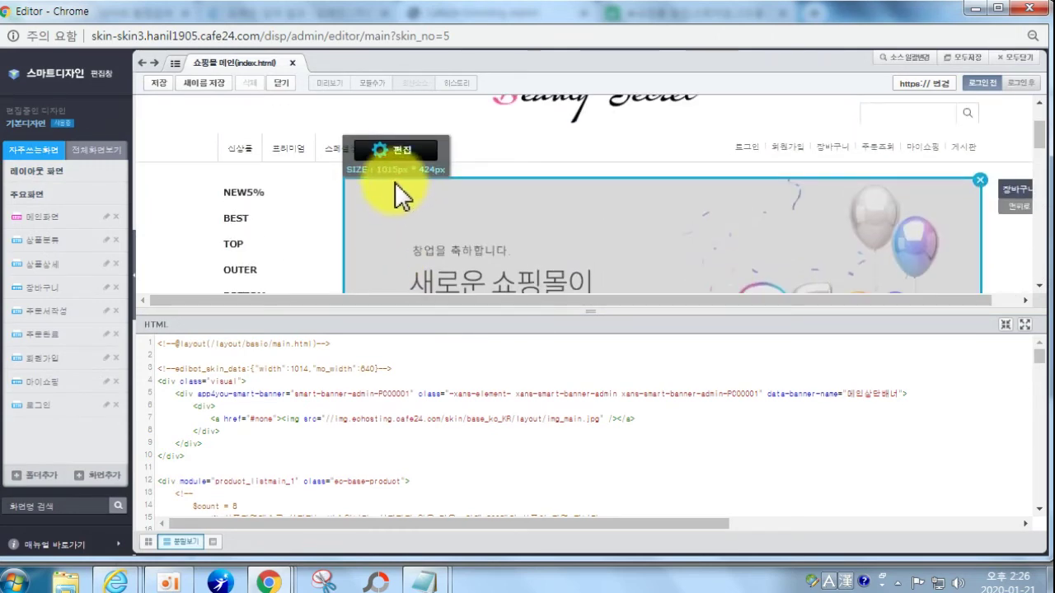
{"action": "scroll", "coordinate": [395, 173], "scroll_direction": "up", "scroll_amount": 1}
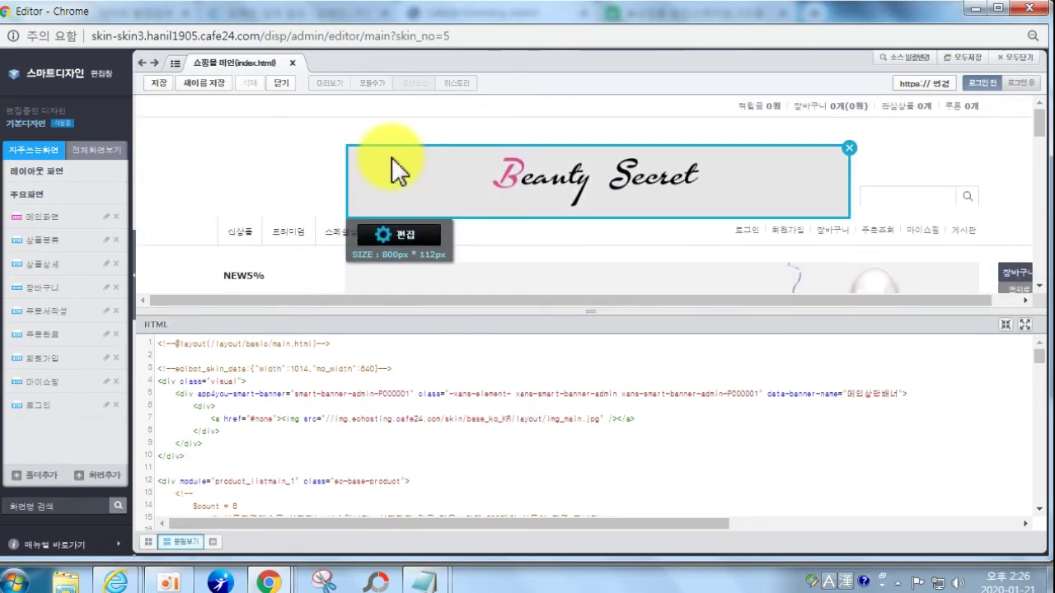
{"action": "left_click", "coordinate": [392, 159]}
{"action": "scroll", "coordinate": [401, 200], "scroll_direction": "down", "scroll_amount": 3}
{"action": "scroll", "coordinate": [405, 118], "scroll_direction": "up", "scroll_amount": 2}
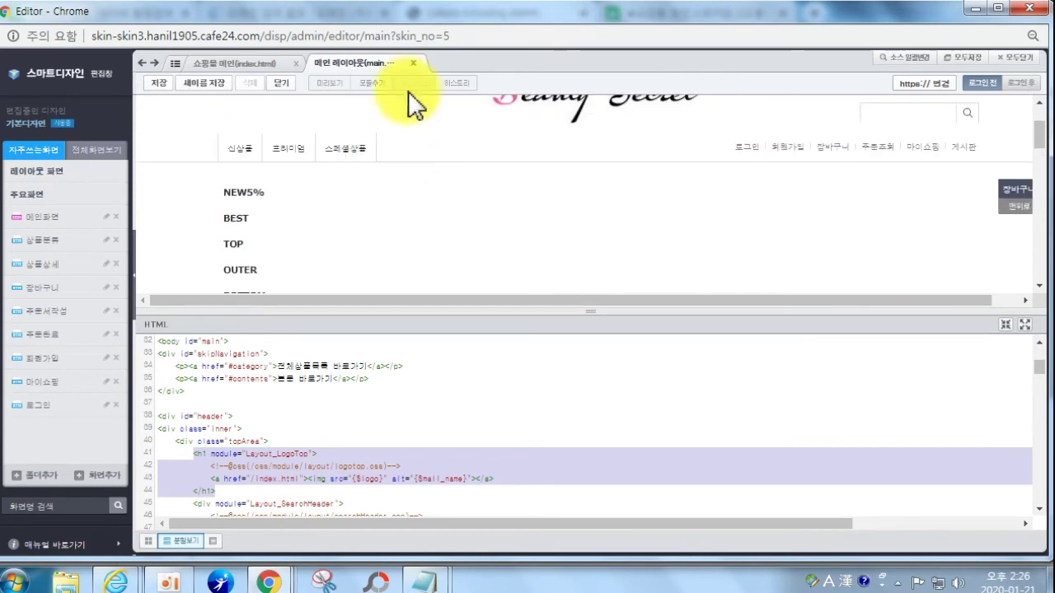
{"action": "left_click", "coordinate": [413, 62]}
- Try to open the main banner of the shop's main page for editing from the preview
{"action": "scroll", "coordinate": [395, 239], "scroll_direction": "down", "scroll_amount": 1}
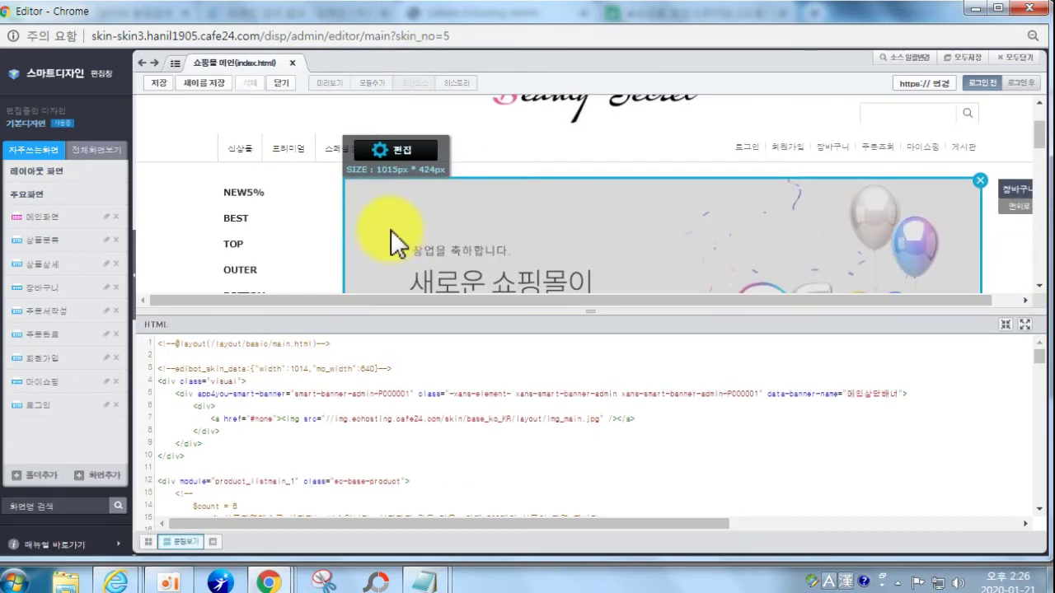
{"action": "left_click", "coordinate": [386, 158]}
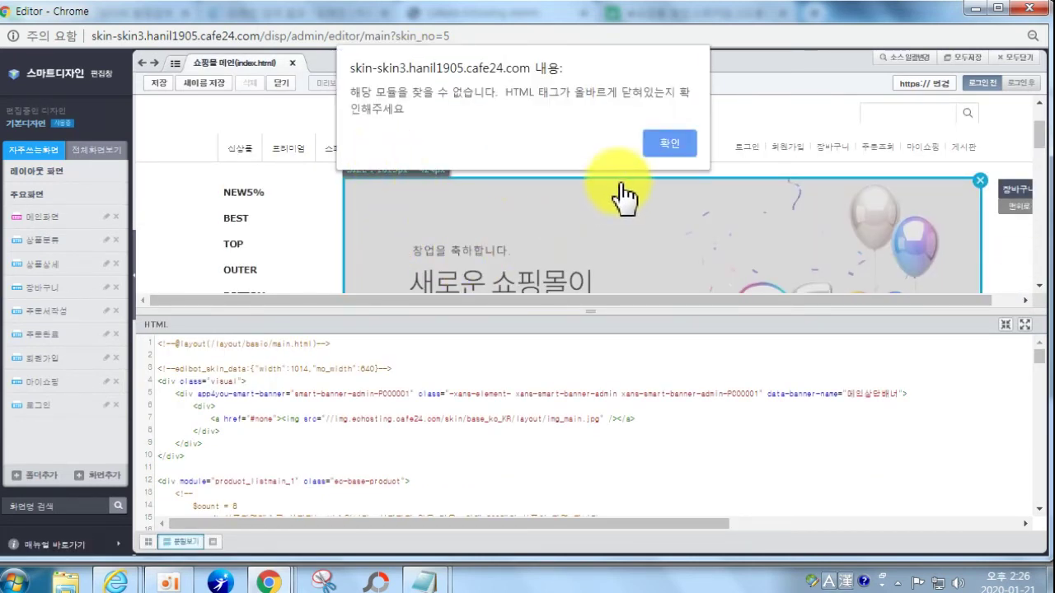
{"action": "left_click_drag", "start_coordinate": [388, 96], "coordinate": [503, 141]}
{"action": "left_click", "coordinate": [664, 146]}
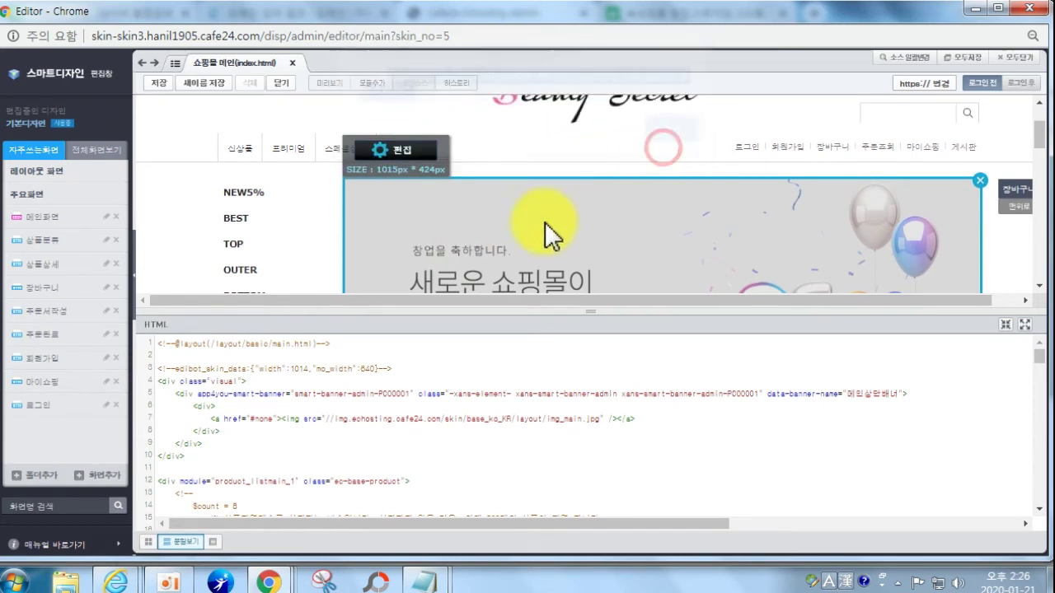
{"action": "left_click", "coordinate": [508, 235]}
{"action": "left_click", "coordinate": [664, 145]}
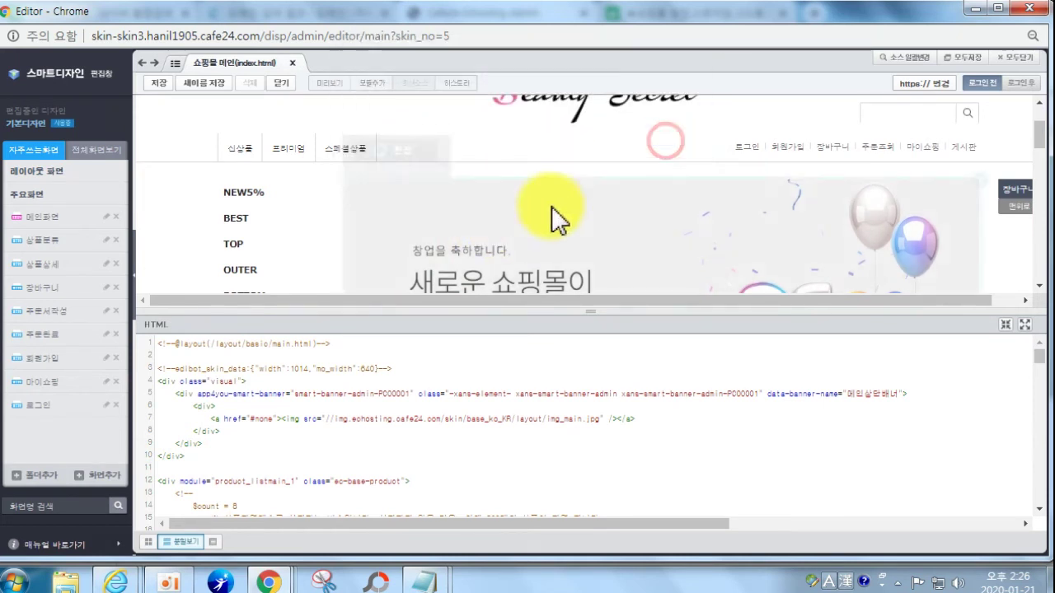
{"action": "left_click", "coordinate": [394, 162]}
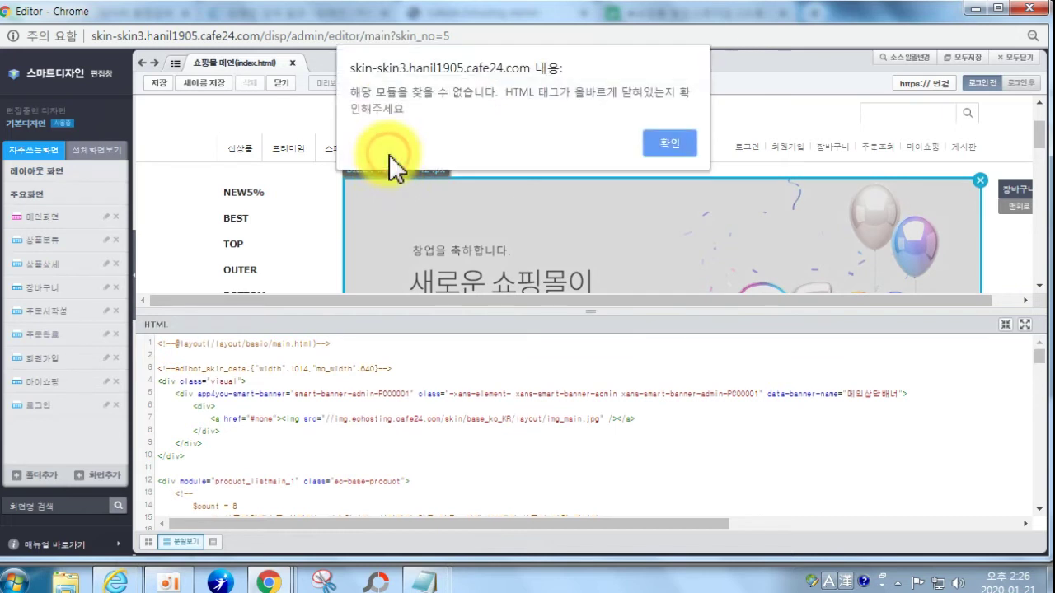
{"action": "left_click", "coordinate": [659, 146]}
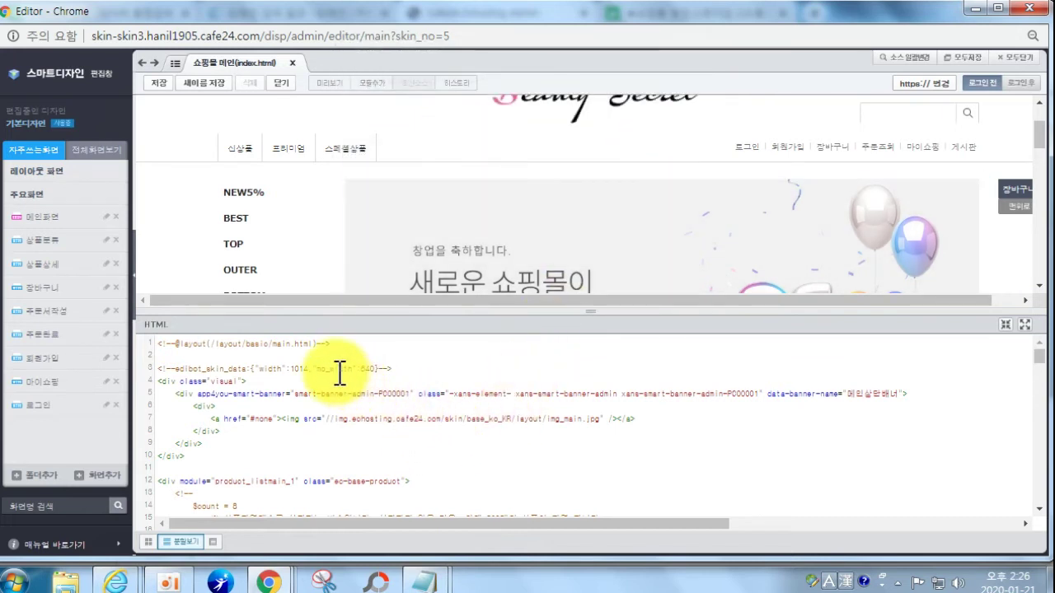
- Find the main banner's img tag with img_main.jpg in the index.html source and highlight it
{"action": "scroll", "coordinate": [319, 355], "scroll_direction": "down", "scroll_amount": 4}
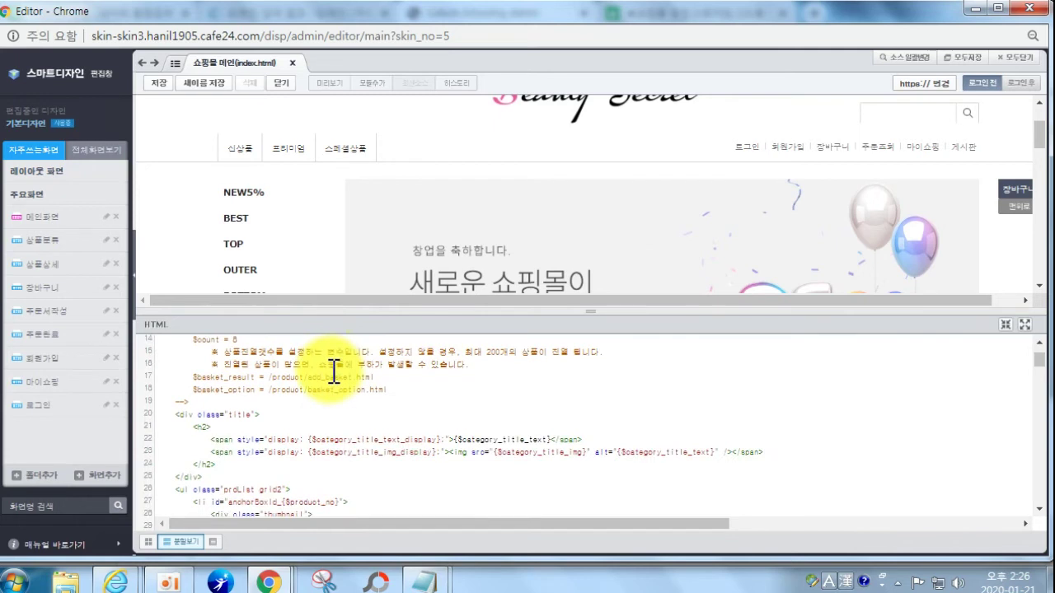
{"action": "mouse_move", "coordinate": [462, 263]}
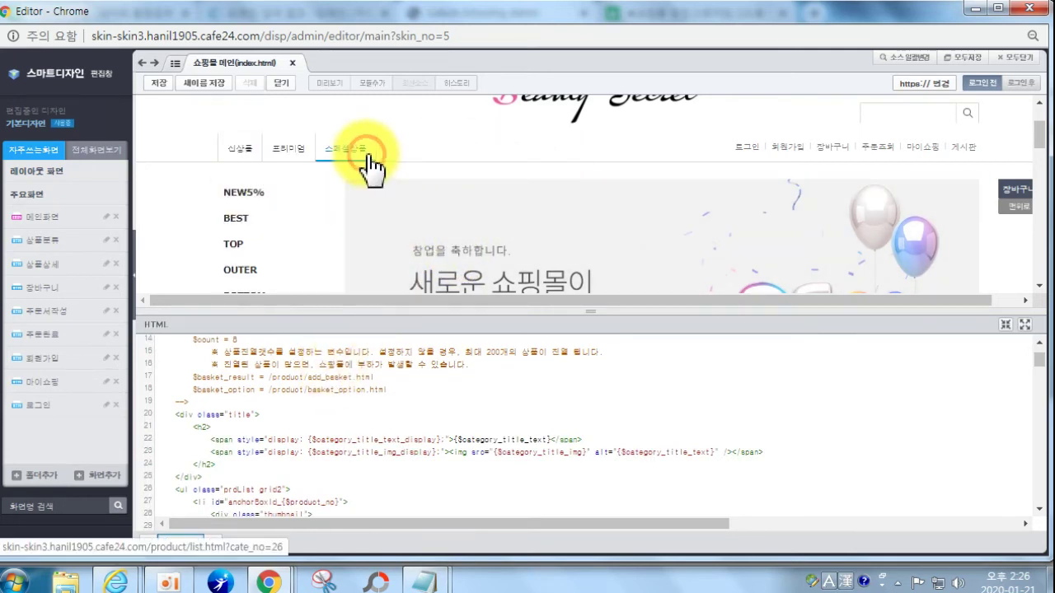
{"action": "scroll", "coordinate": [424, 236], "scroll_direction": "down", "scroll_amount": 2}
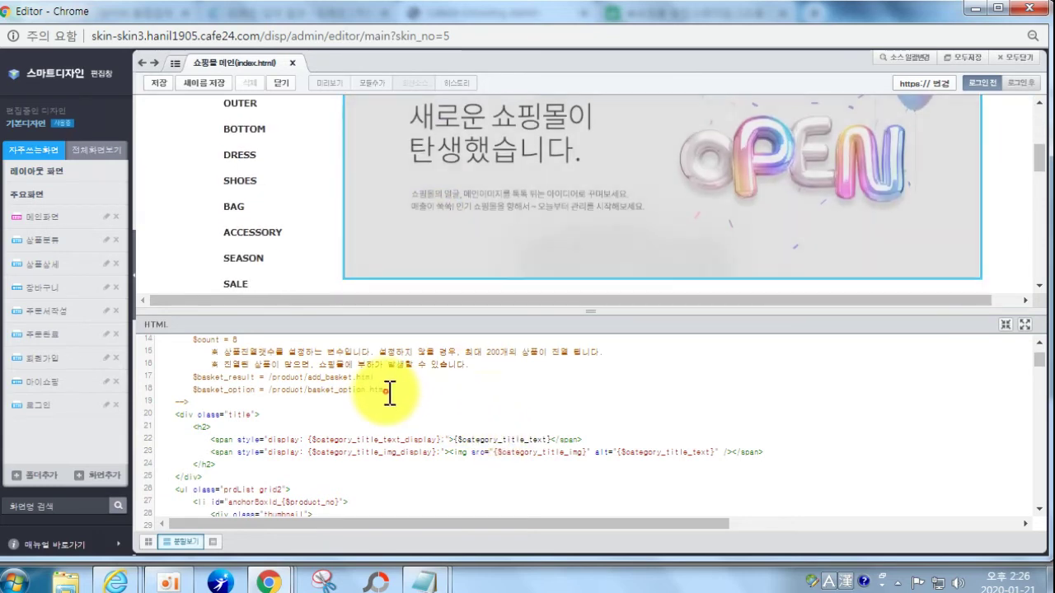
{"action": "scroll", "coordinate": [355, 395], "scroll_direction": "up", "scroll_amount": 4}
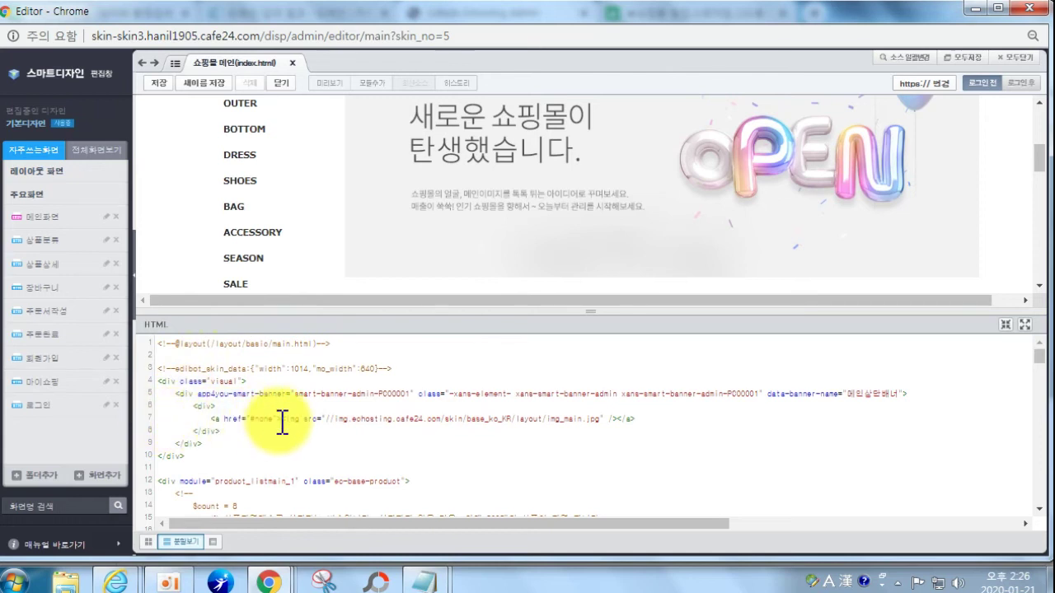
{"action": "left_click_drag", "start_coordinate": [282, 422], "coordinate": [614, 426]}
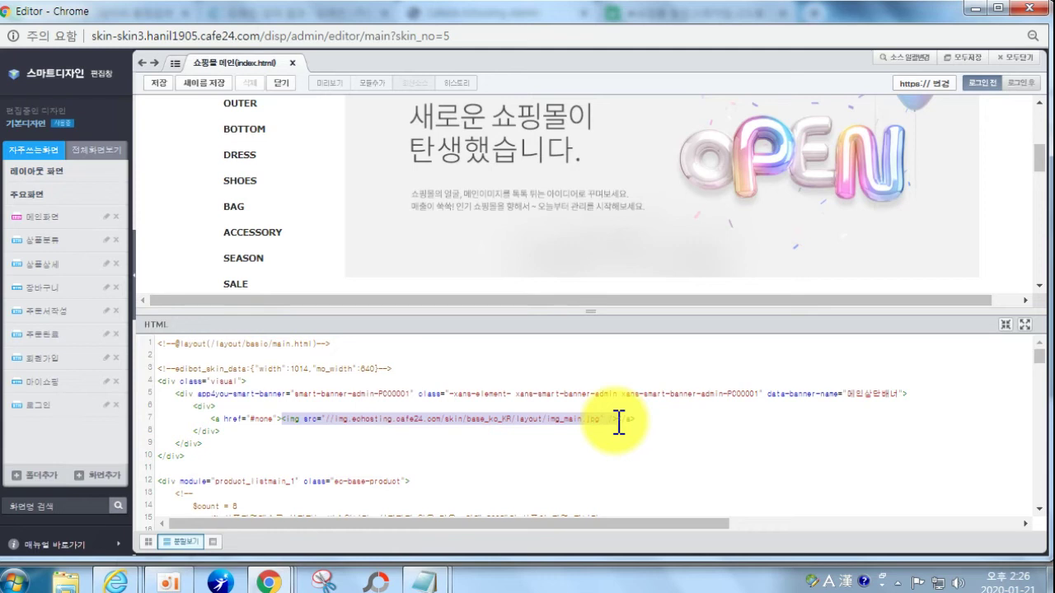
- Try once more to open the main banner module by selecting the banner image in the preview
{"action": "scroll", "coordinate": [495, 231], "scroll_direction": "up", "scroll_amount": 2}
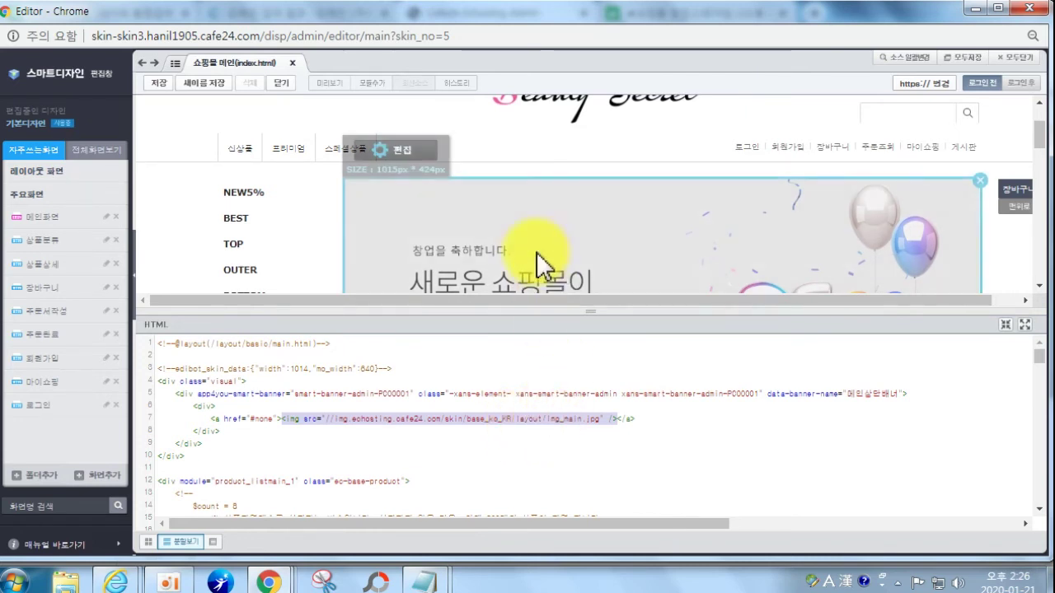
{"action": "left_click", "coordinate": [532, 242]}
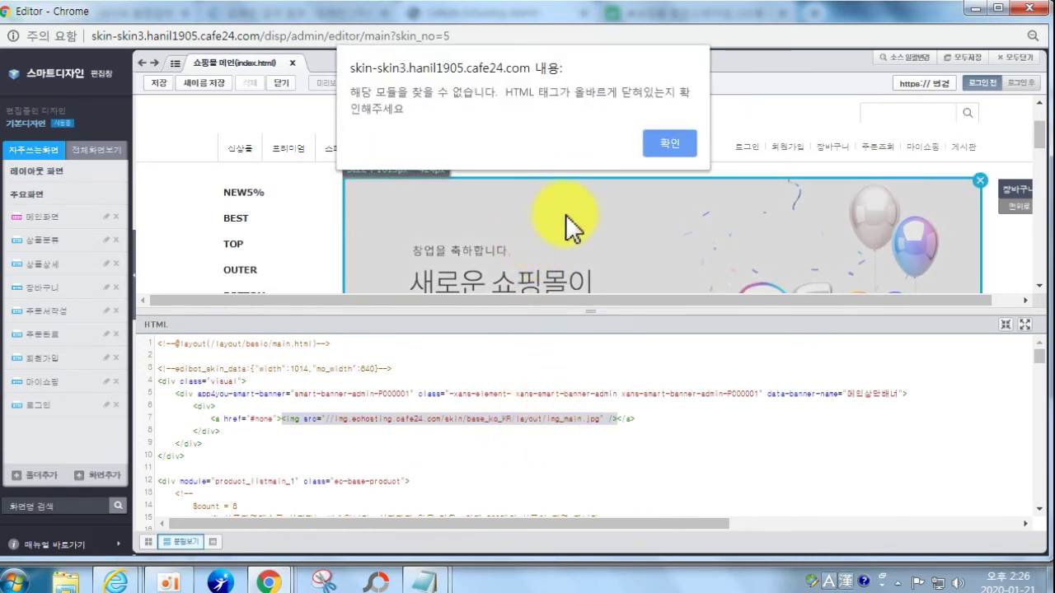
{"action": "left_click", "coordinate": [667, 144]}
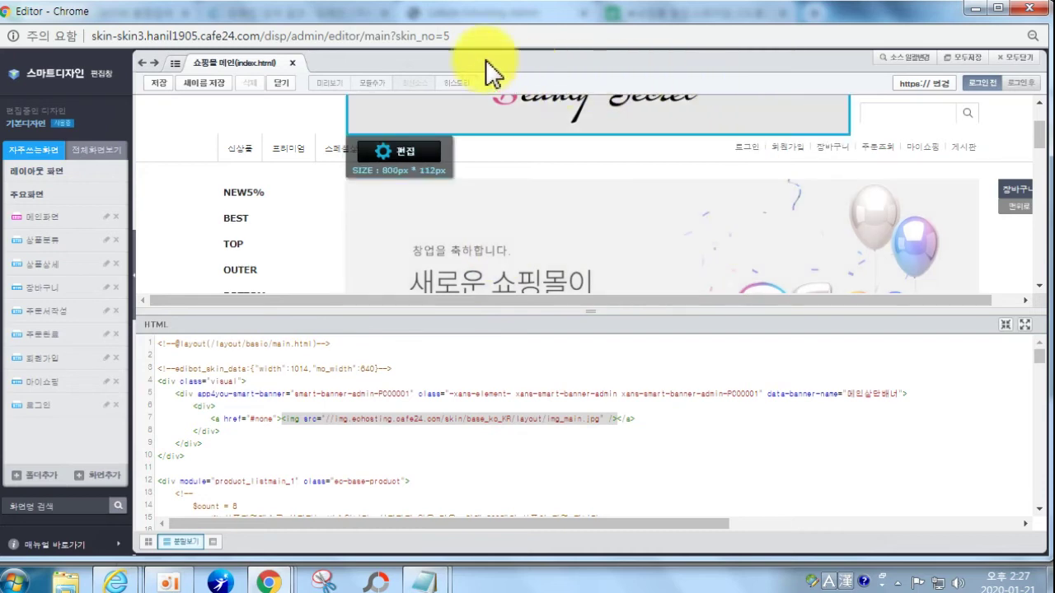
- Minimise the editor and open the file uploader (파일업로더) from the admin's FTP section
{"action": "left_click", "coordinate": [976, 9]}
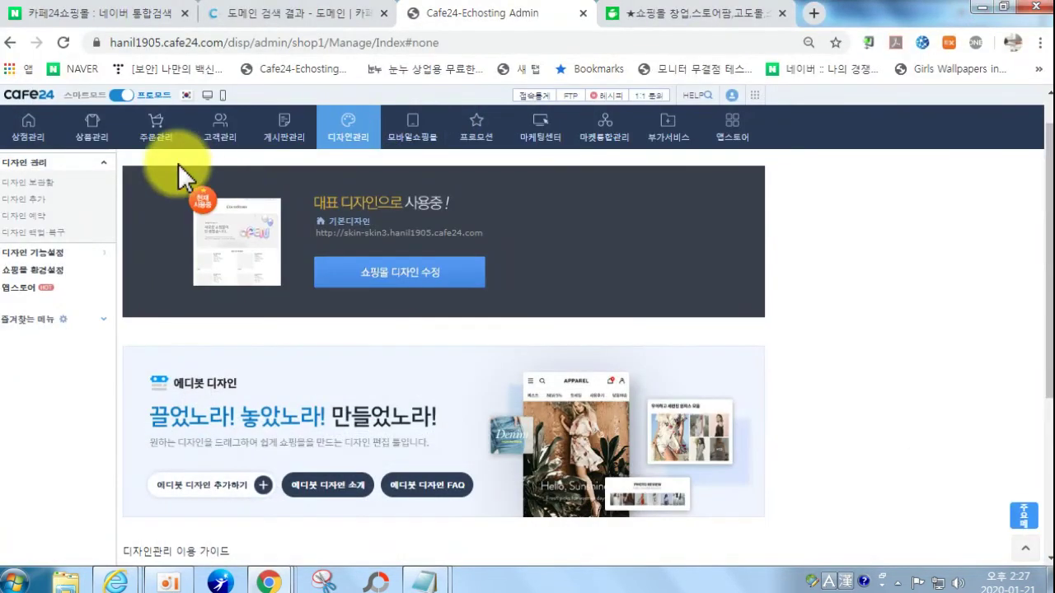
{"action": "left_click", "coordinate": [568, 95]}
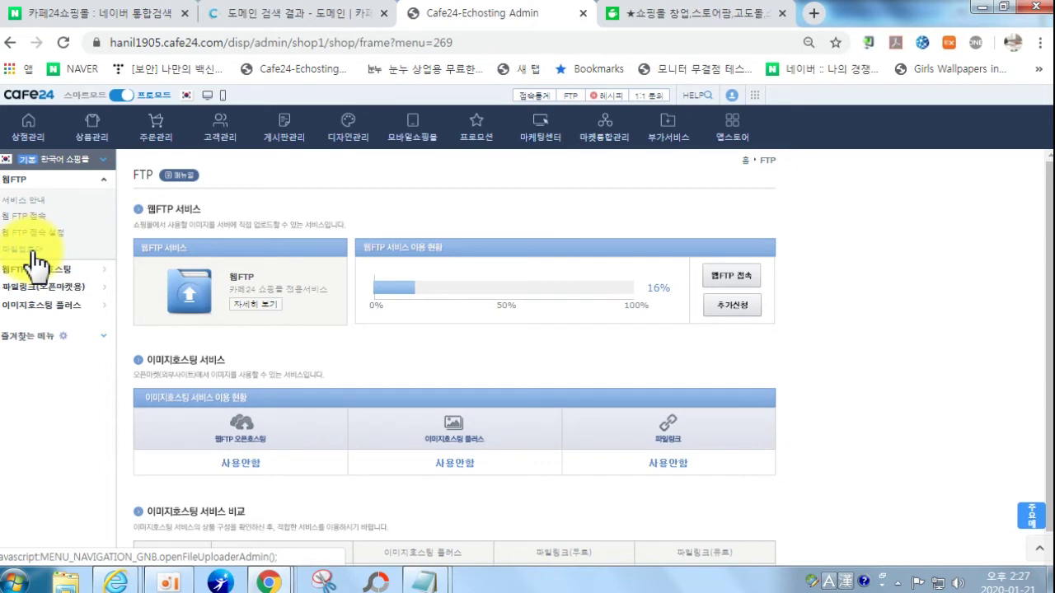
{"action": "left_click", "coordinate": [33, 252]}
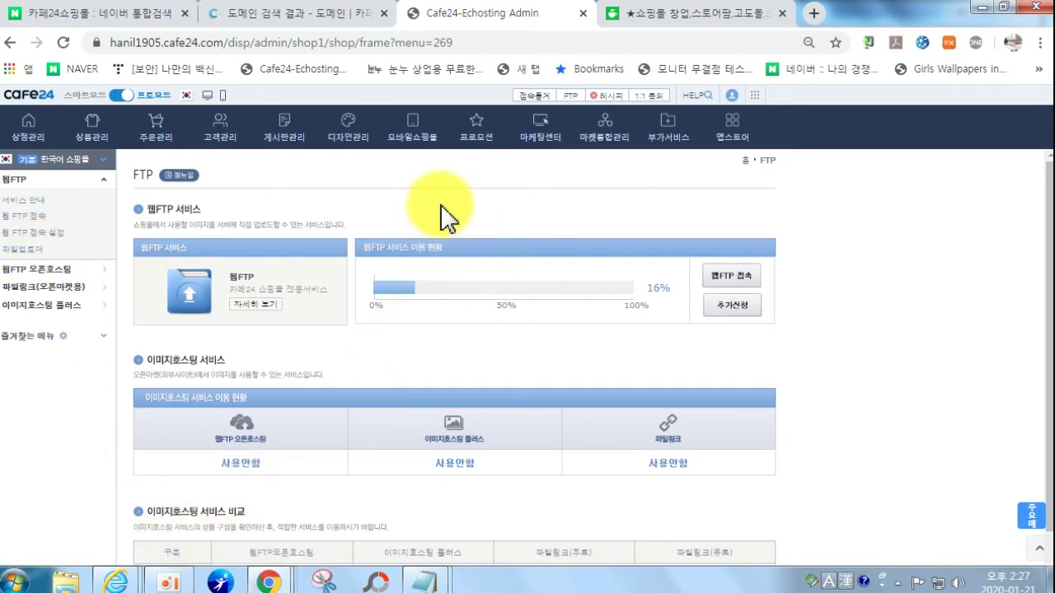
{"action": "left_click", "coordinate": [568, 97]}
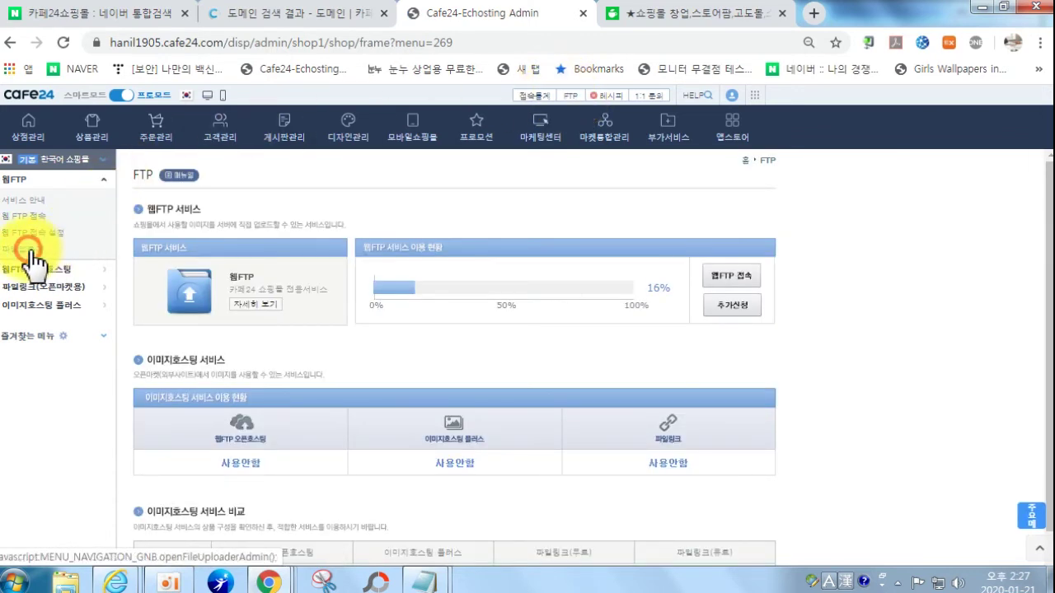
{"action": "left_click", "coordinate": [29, 249]}
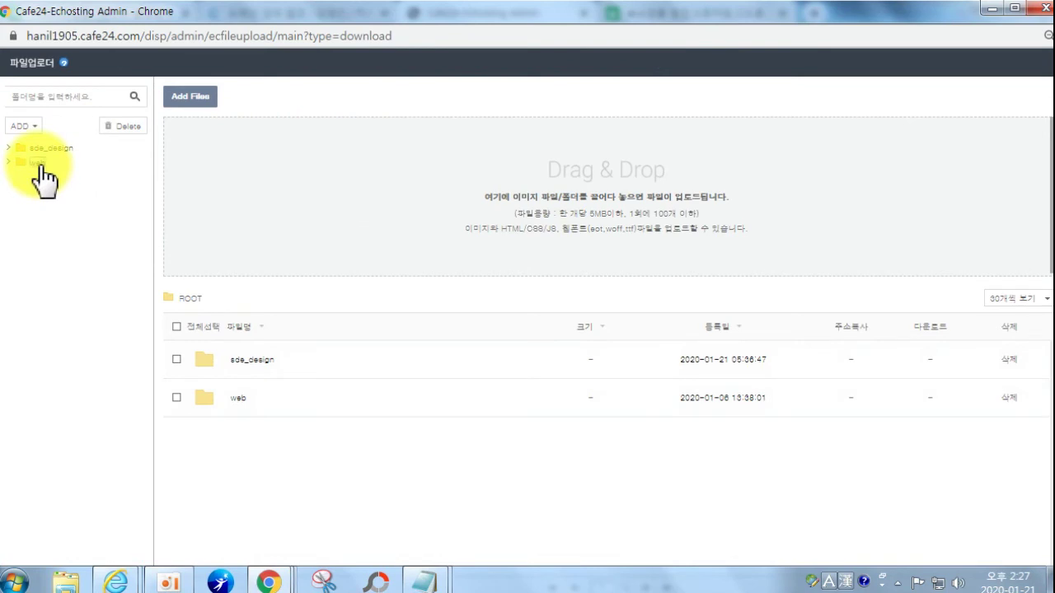
- Create a new folder named 1 at the root of the file uploader
{"action": "left_click", "coordinate": [23, 127]}
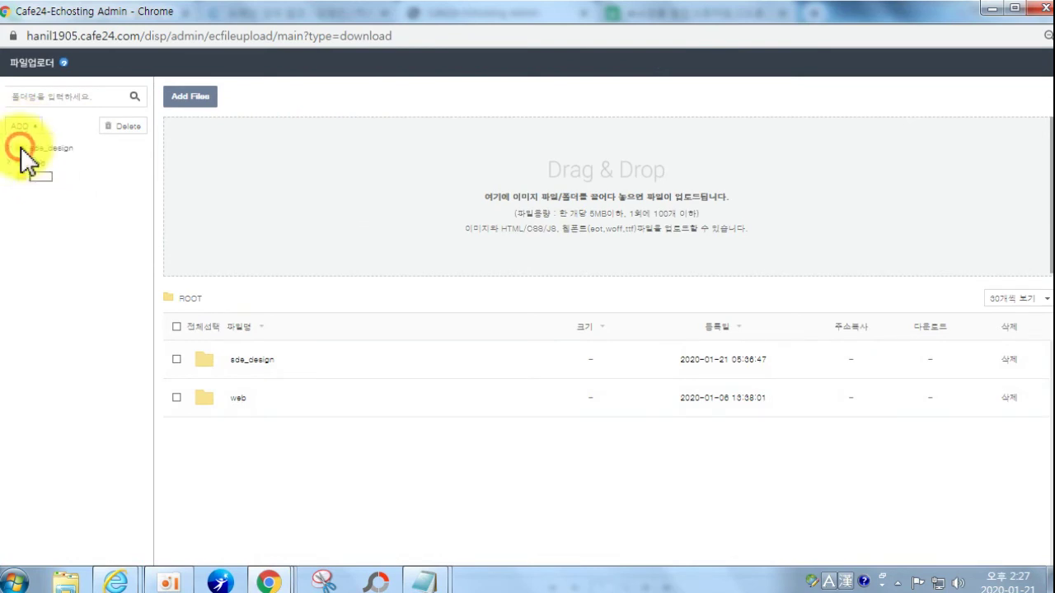
{"action": "left_click", "coordinate": [20, 147]}
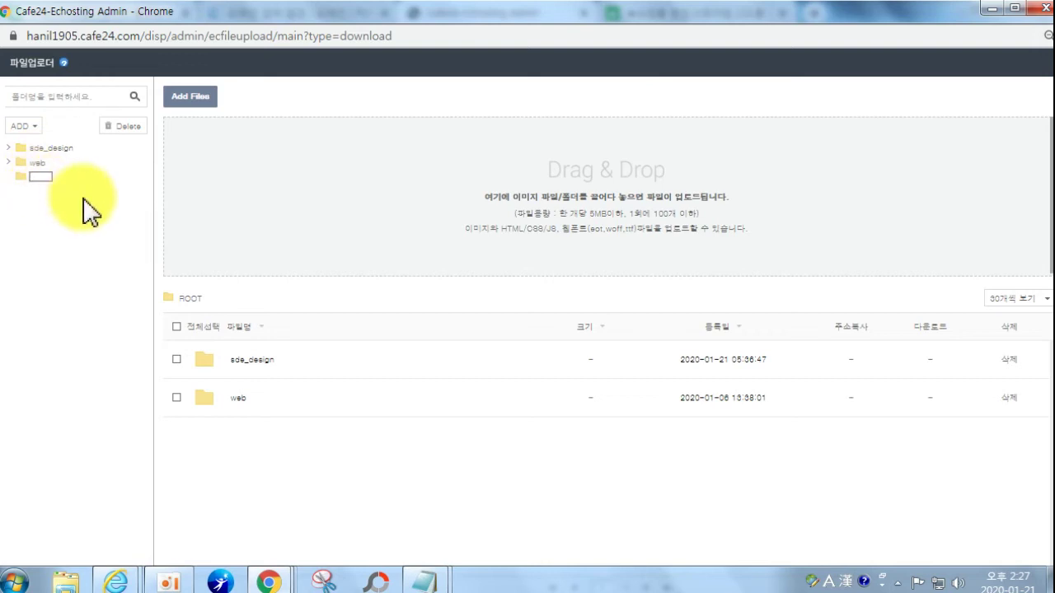
{"action": "key", "text": "Return"}
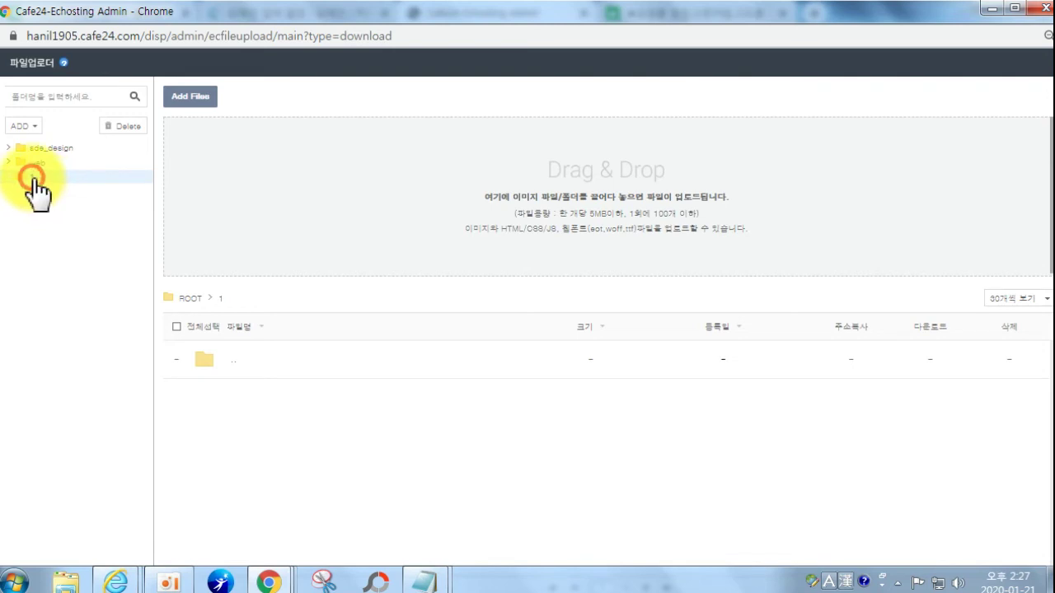
{"action": "right_click", "coordinate": [31, 180]}
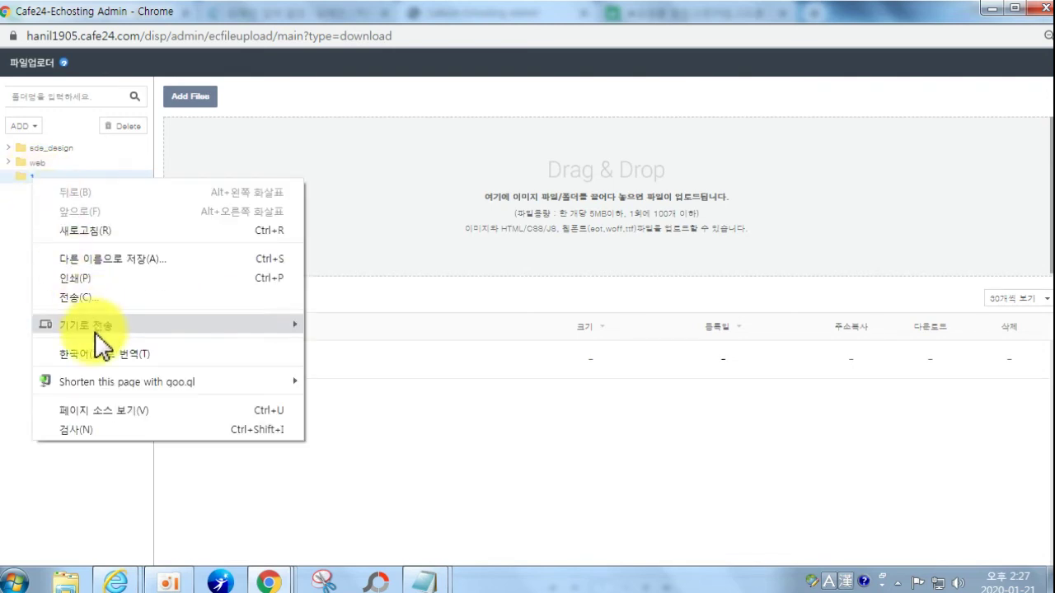
{"action": "left_click", "coordinate": [14, 264]}
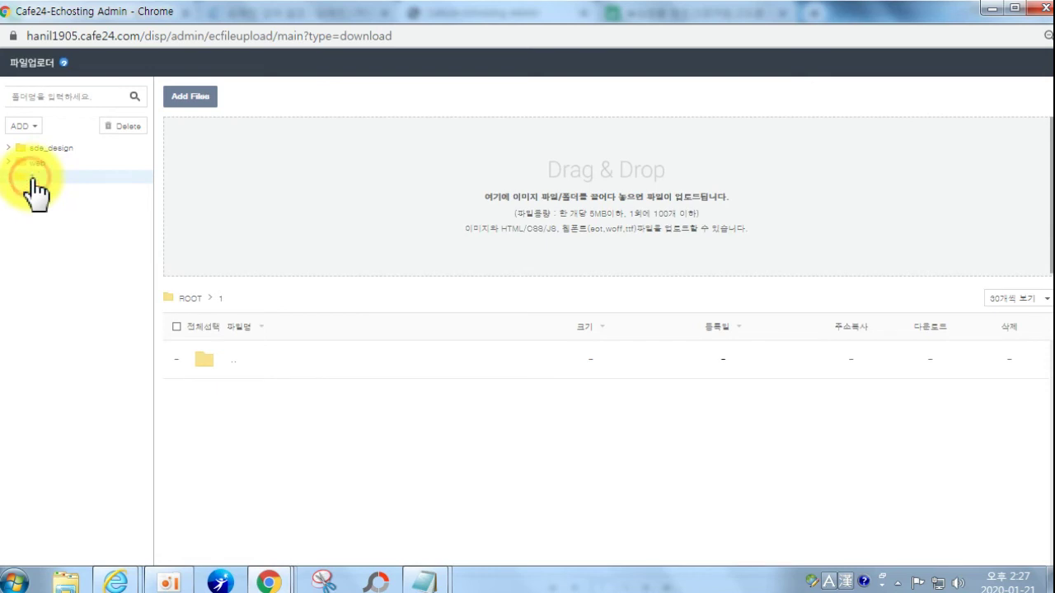
- Upload the image main1.jpg from the part3 Chapter 05 folder into folder 1
{"action": "left_click", "coordinate": [28, 179]}
{"action": "left_click", "coordinate": [201, 96]}
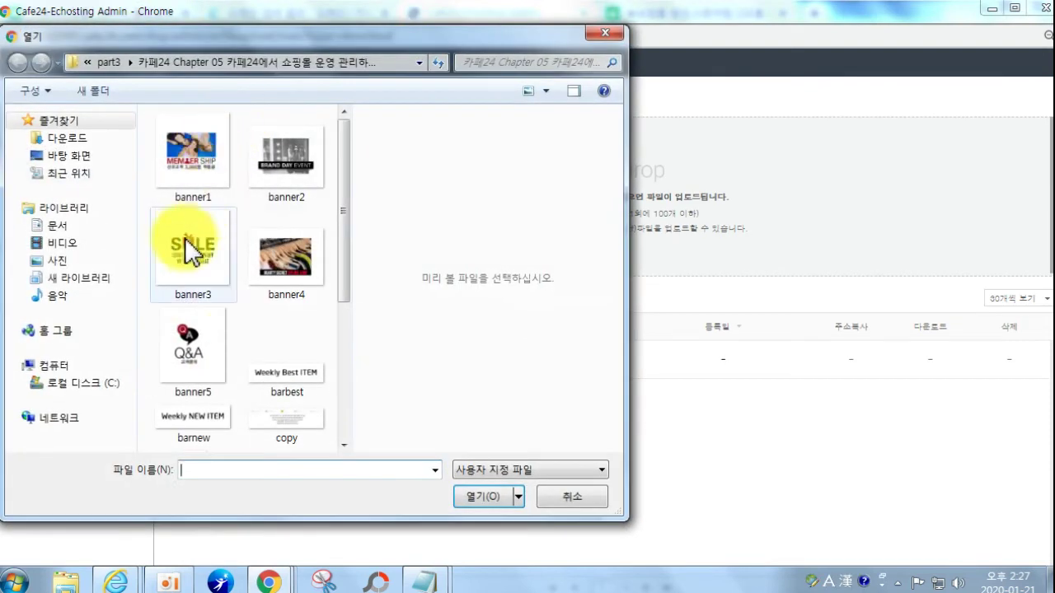
{"action": "left_click", "coordinate": [341, 285]}
{"action": "left_click_drag", "start_coordinate": [347, 309], "coordinate": [353, 424]}
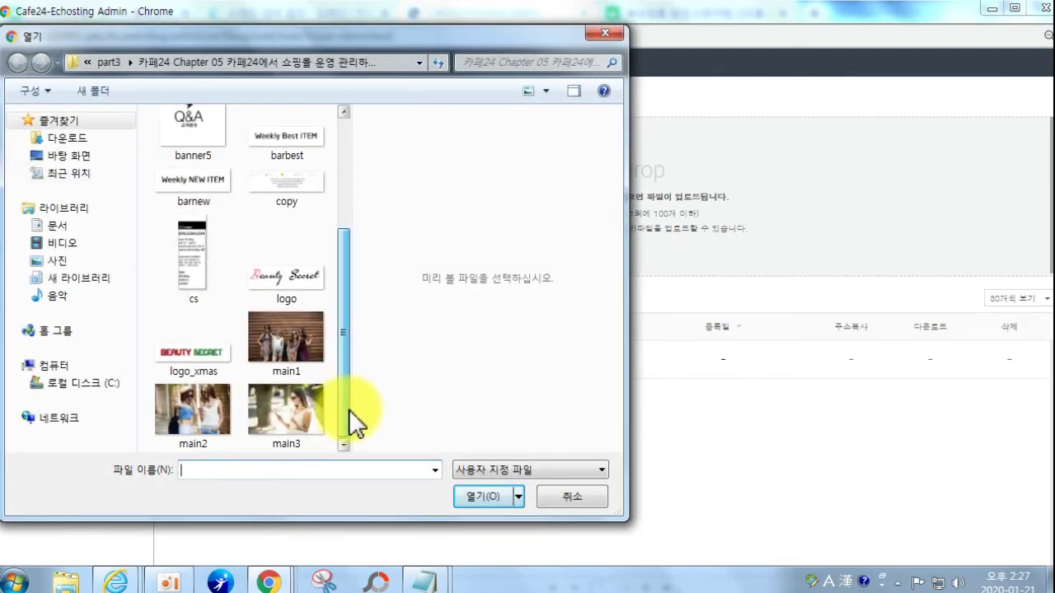
{"action": "left_click", "coordinate": [286, 337]}
{"action": "left_click", "coordinate": [484, 499]}
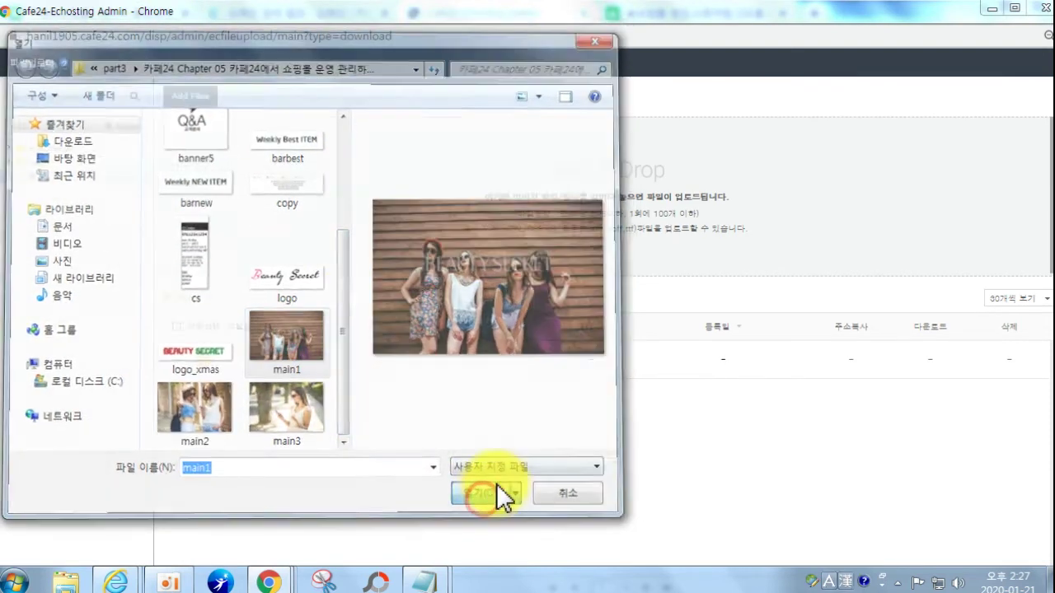
{"action": "left_click", "coordinate": [251, 97]}
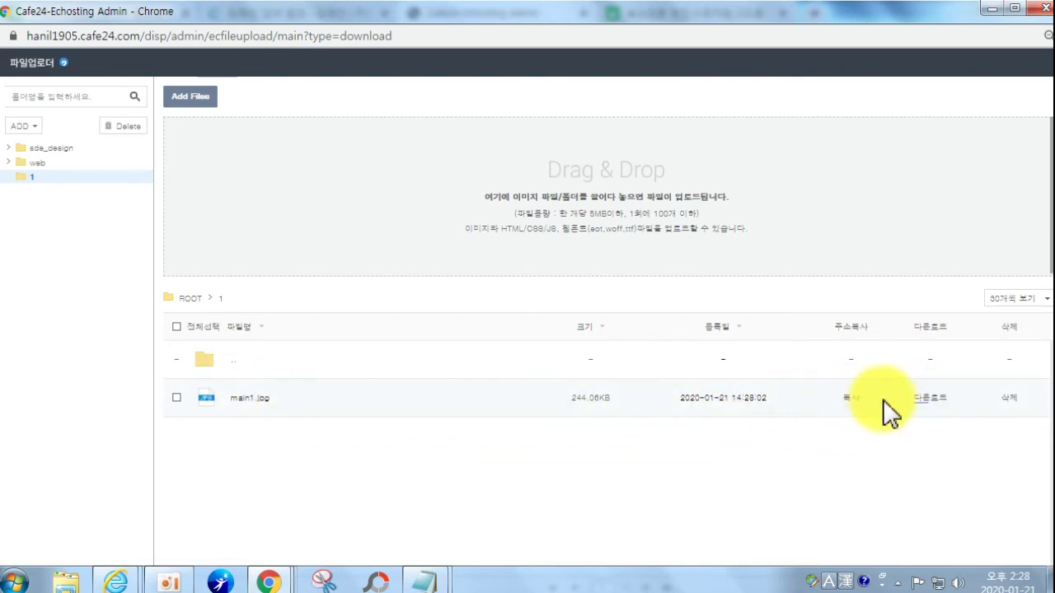
- Replace the main banner's img src in the editor's index.html with main1.jpg's copied address and save the page
{"action": "left_click", "coordinate": [852, 398]}
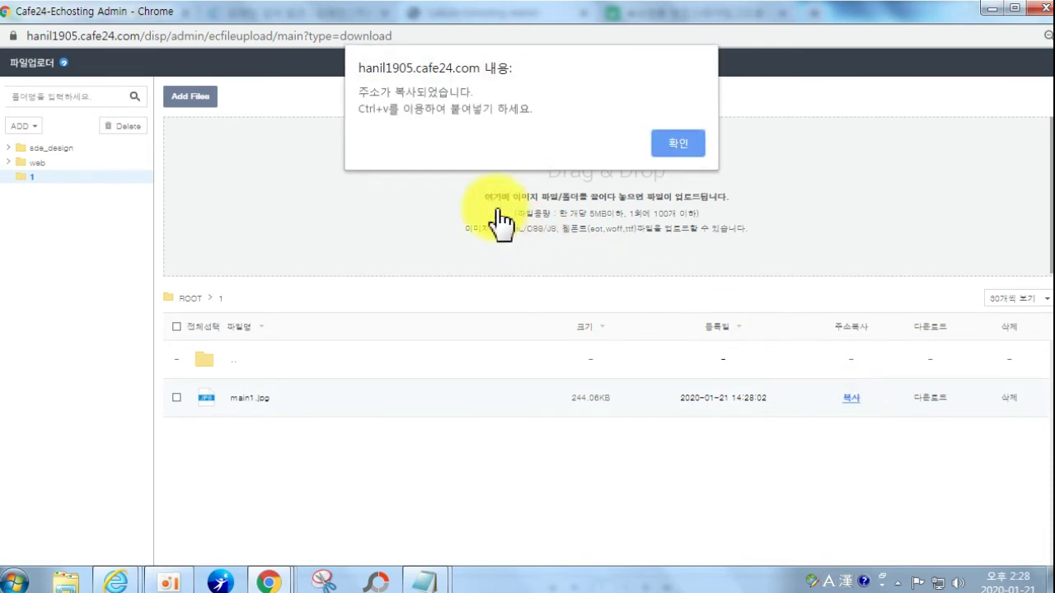
{"action": "left_click", "coordinate": [670, 146]}
{"action": "mouse_move", "coordinate": [277, 577]}
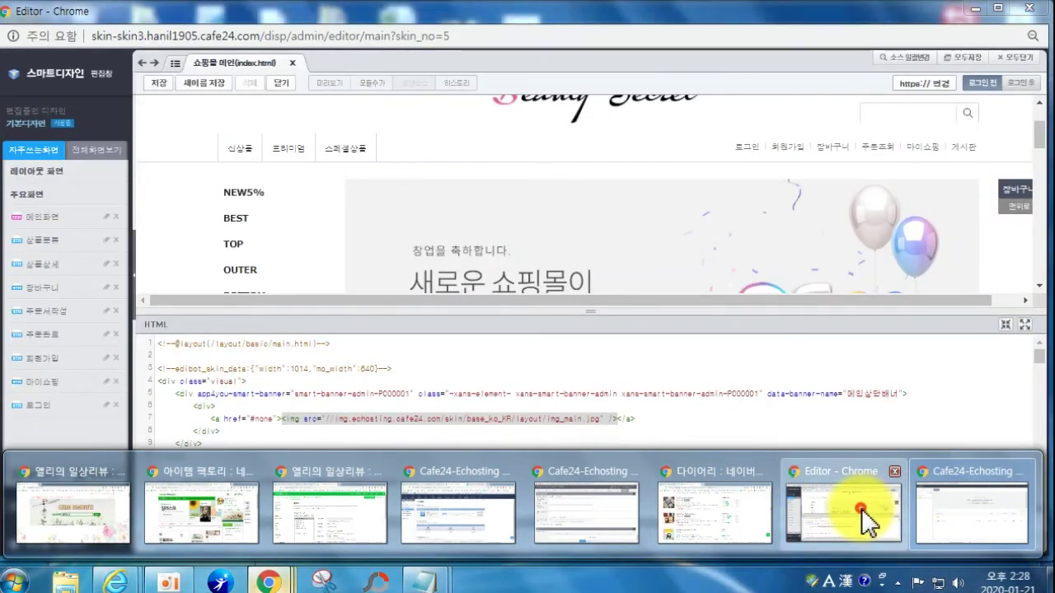
{"action": "left_click", "coordinate": [861, 508]}
{"action": "left_click", "coordinate": [310, 445]}
{"action": "left_click_drag", "start_coordinate": [328, 418], "coordinate": [601, 420]}
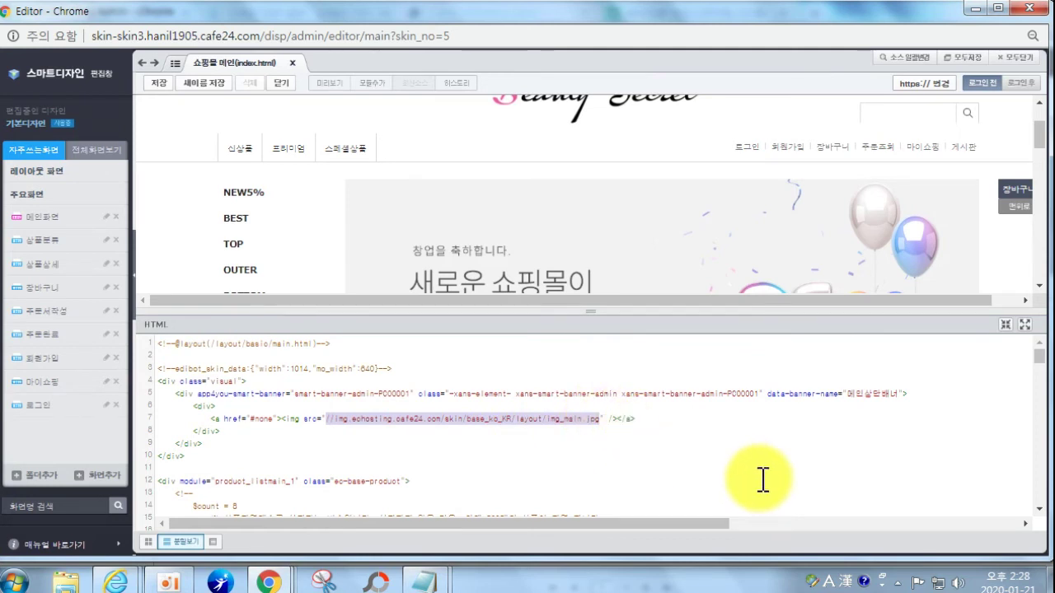
{"action": "type", "text": "https://hanil1905.cafe24.com/1/main1.jpg"}
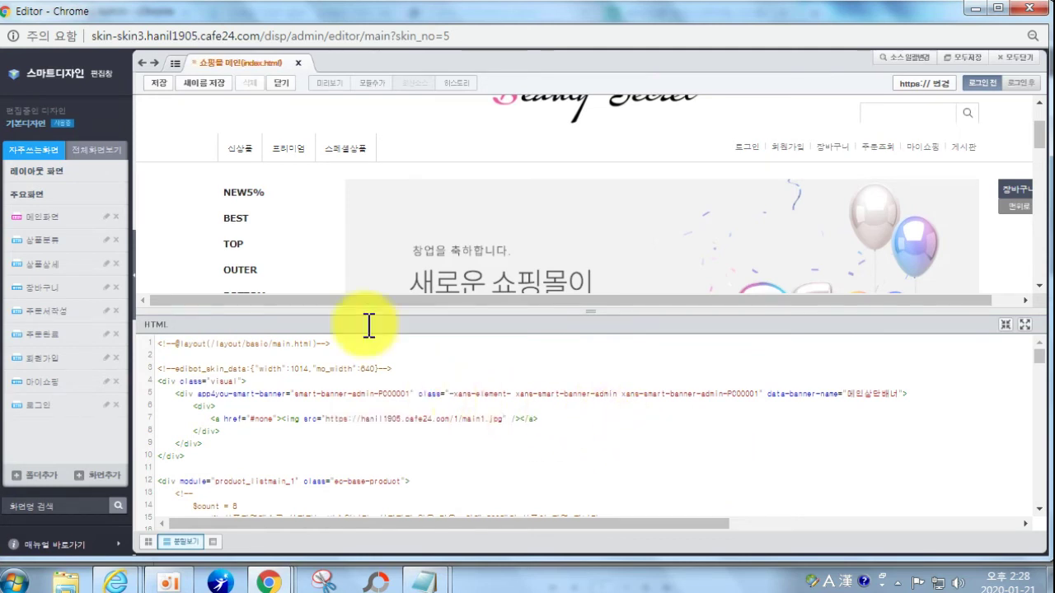
{"action": "left_click", "coordinate": [164, 84]}
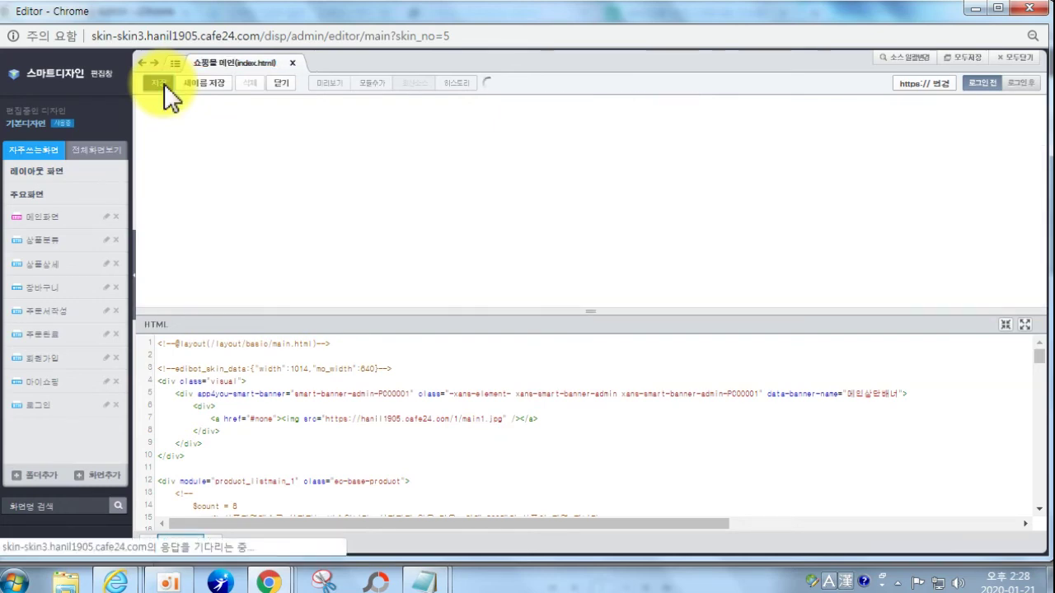
{"action": "scroll", "coordinate": [597, 246], "scroll_direction": "down", "scroll_amount": 3}
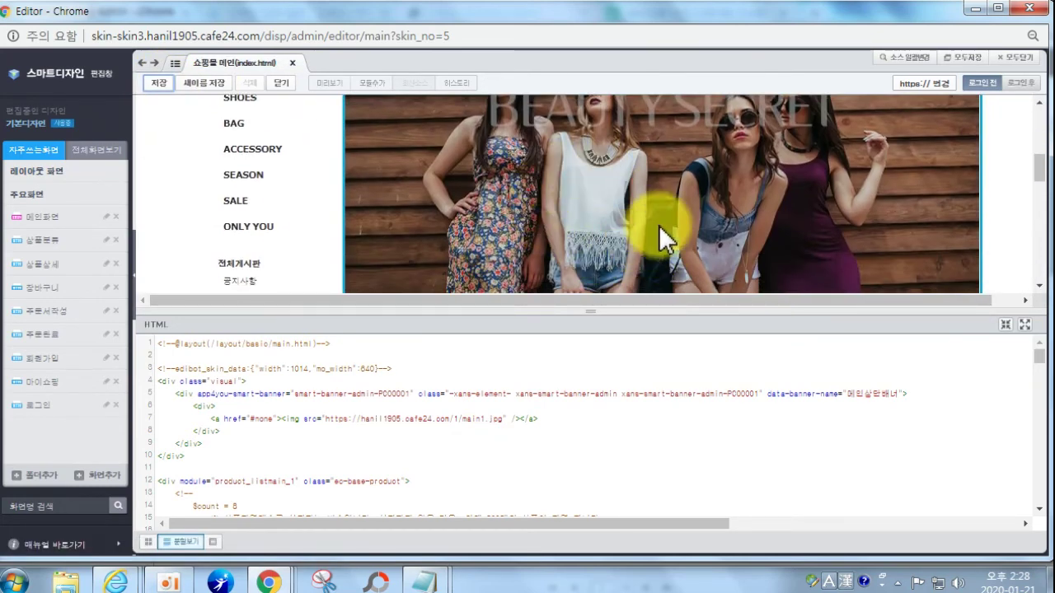
{"action": "scroll", "coordinate": [655, 203], "scroll_direction": "up", "scroll_amount": 2}
{"action": "scroll", "coordinate": [648, 205], "scroll_direction": "up", "scroll_amount": 1}
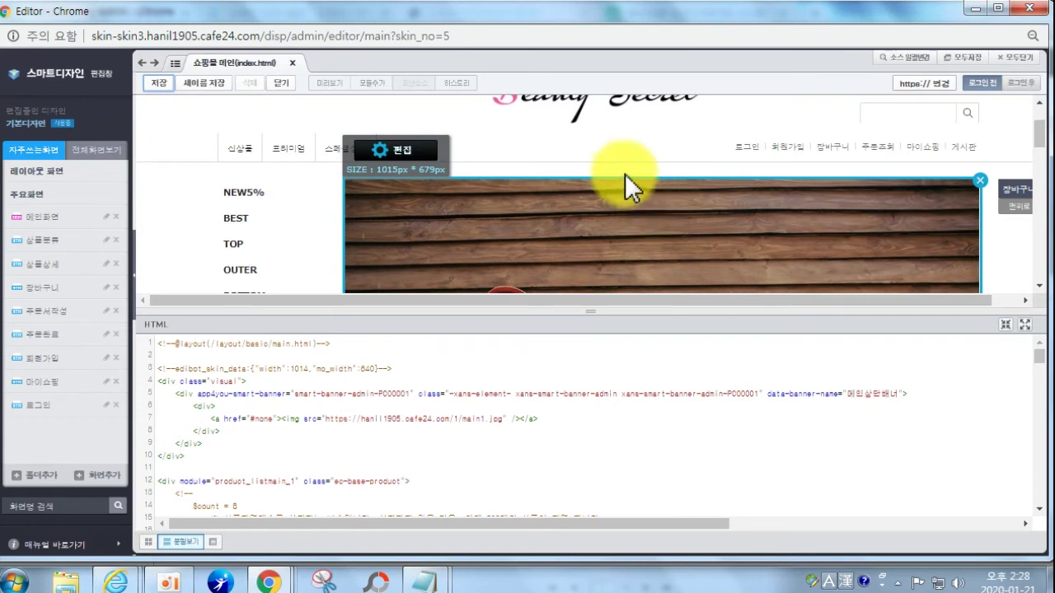
- Try to open the replaced main banner module for editing from the preview
{"action": "left_click", "coordinate": [402, 149]}
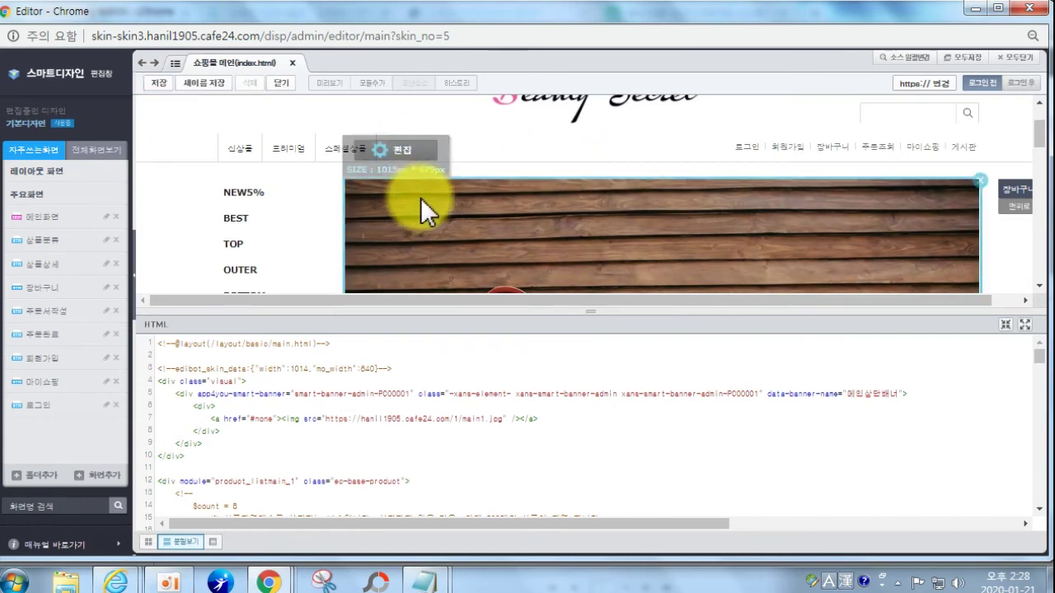
{"action": "left_click", "coordinate": [395, 152]}
{"action": "left_click", "coordinate": [664, 146]}
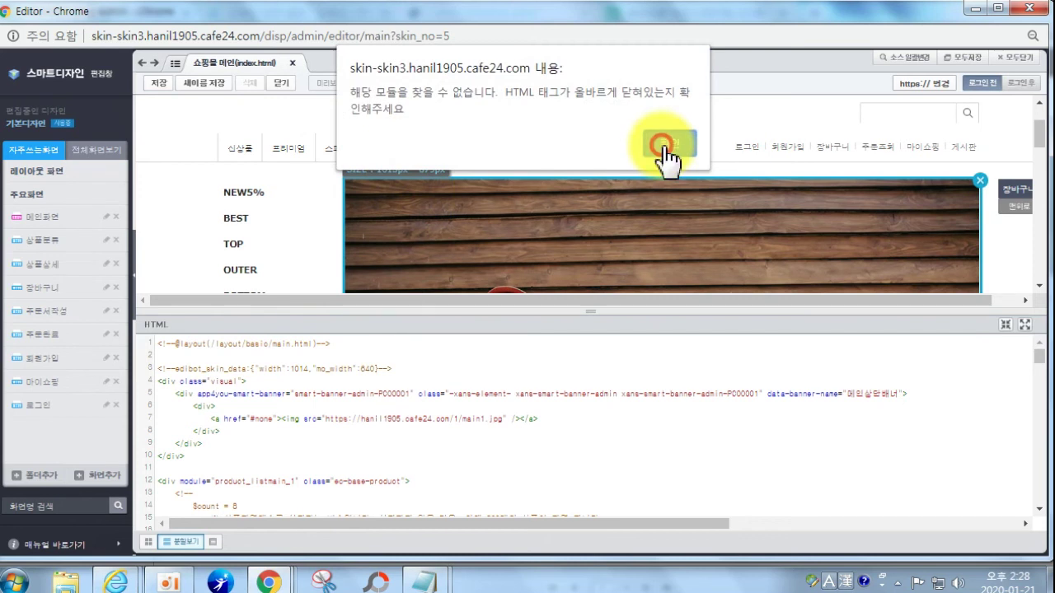
{"action": "left_click", "coordinate": [395, 155]}
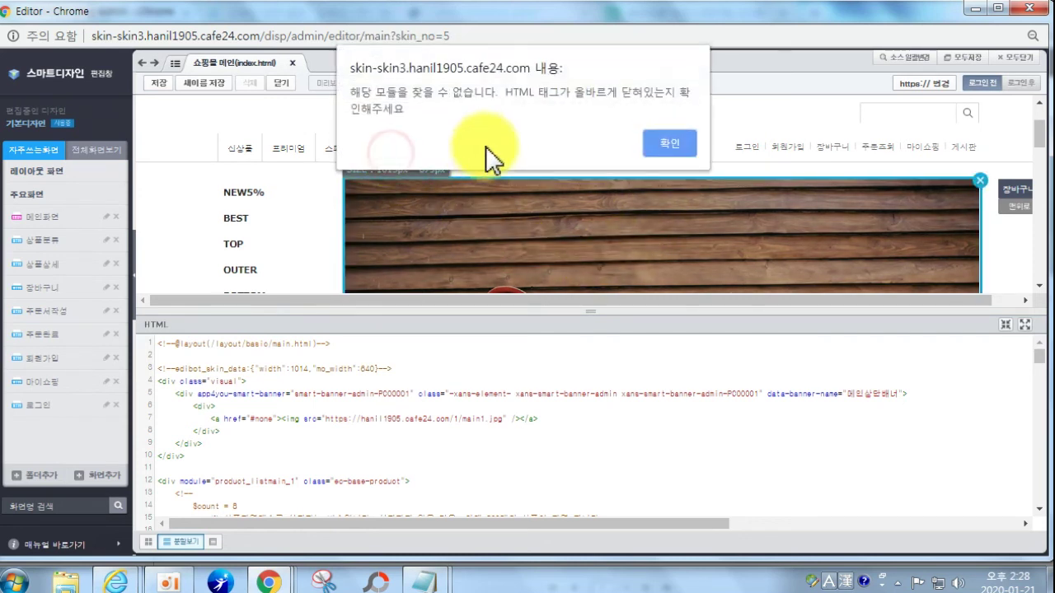
{"action": "left_click", "coordinate": [672, 145]}
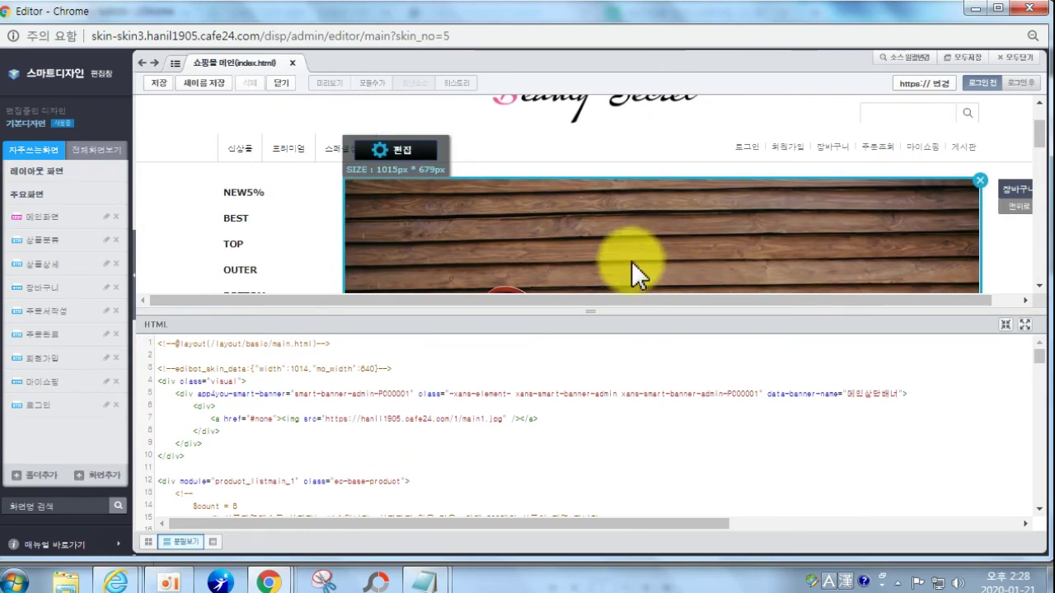
- Return to the admin's FTP section, reopen the file uploader (파일업로더) and open folder 1
{"action": "left_click", "coordinate": [972, 10]}
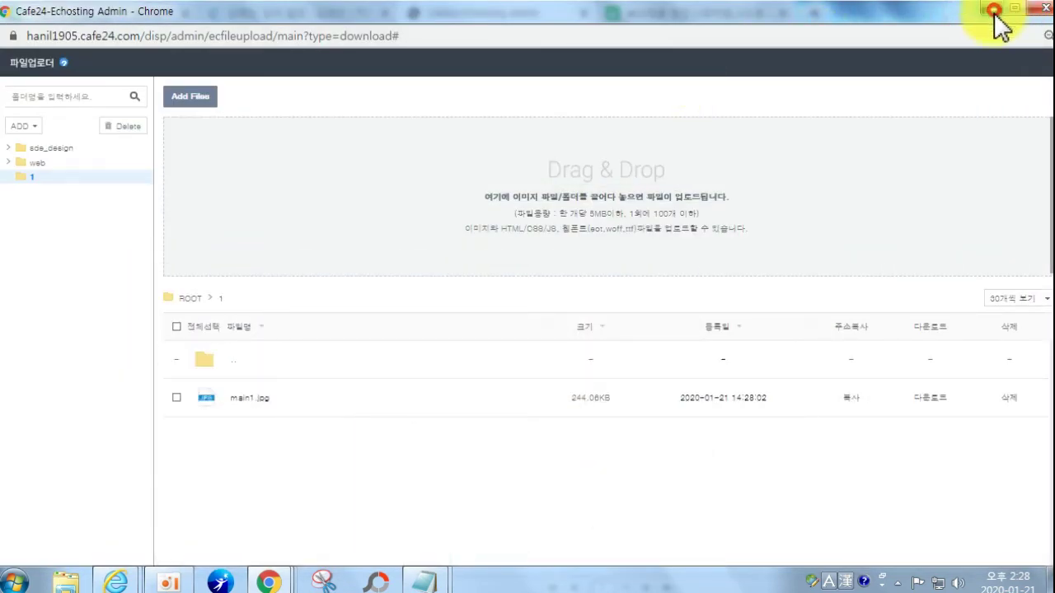
{"action": "left_click", "coordinate": [994, 10]}
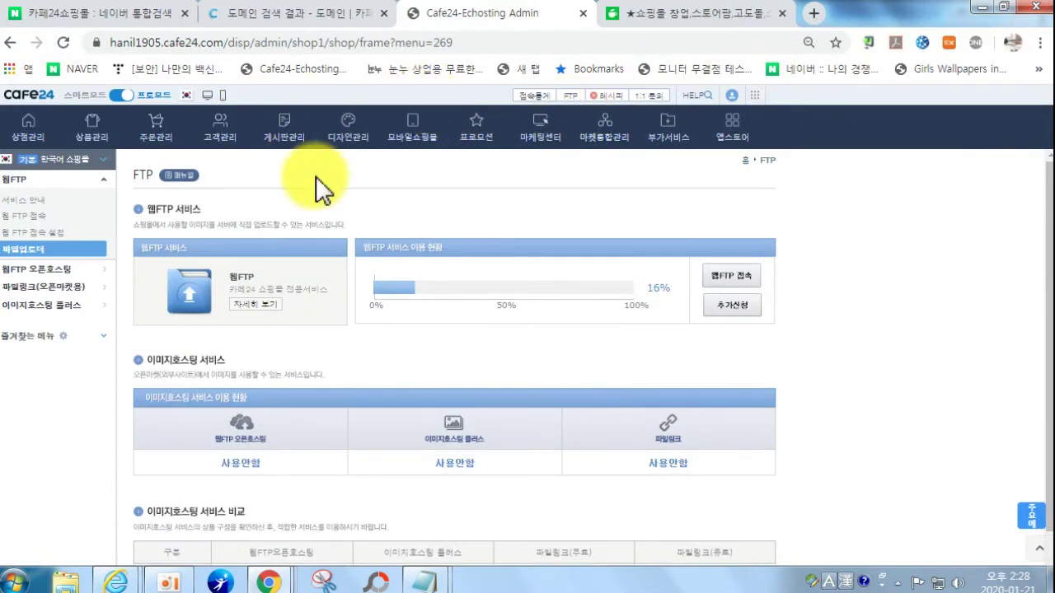
{"action": "left_click", "coordinate": [567, 95]}
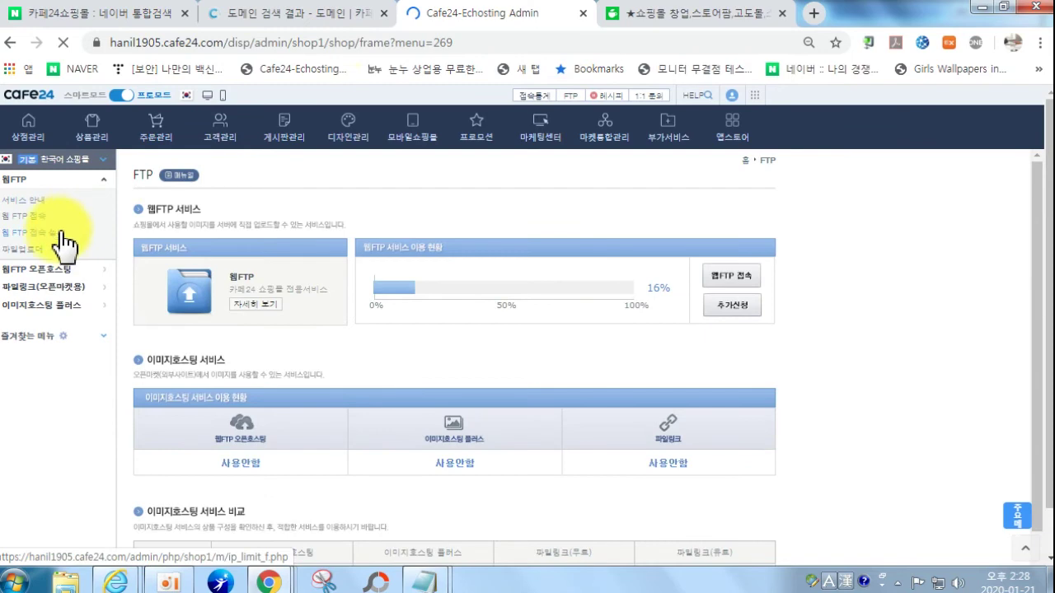
{"action": "left_click", "coordinate": [30, 248]}
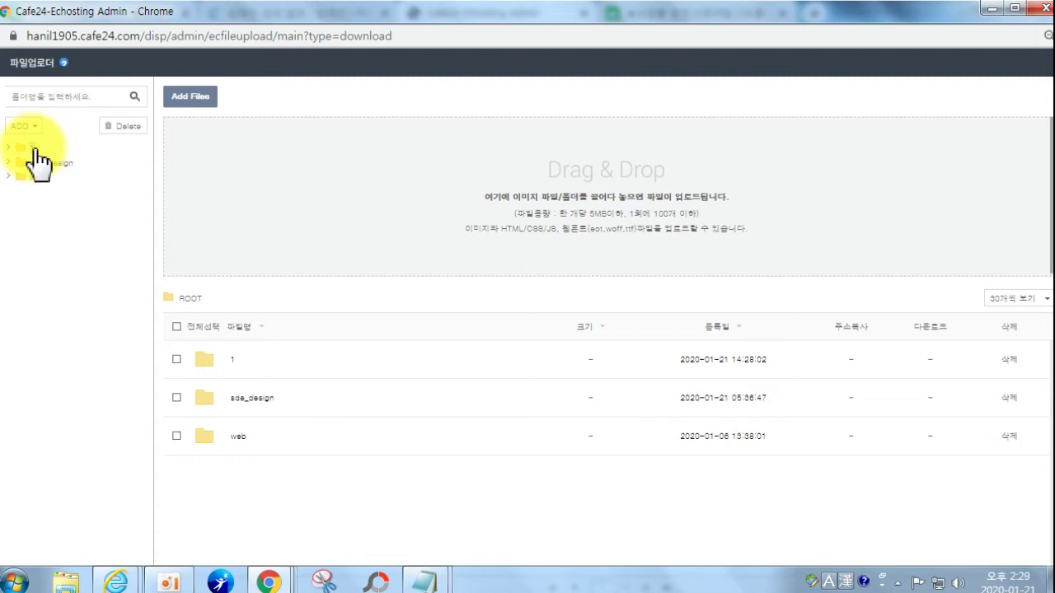
{"action": "left_click", "coordinate": [23, 126]}
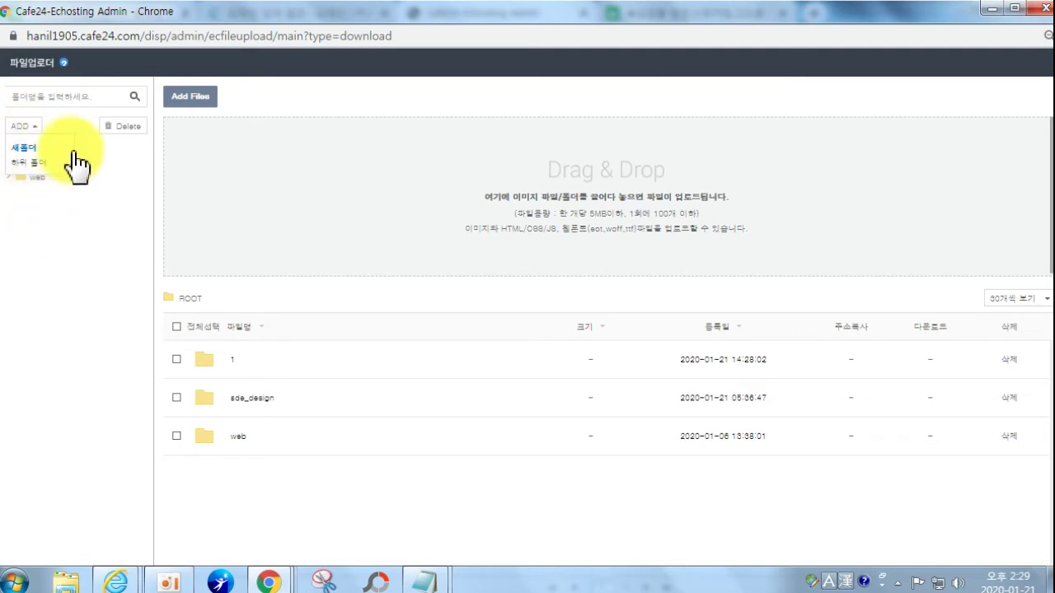
{"action": "left_click", "coordinate": [13, 178]}
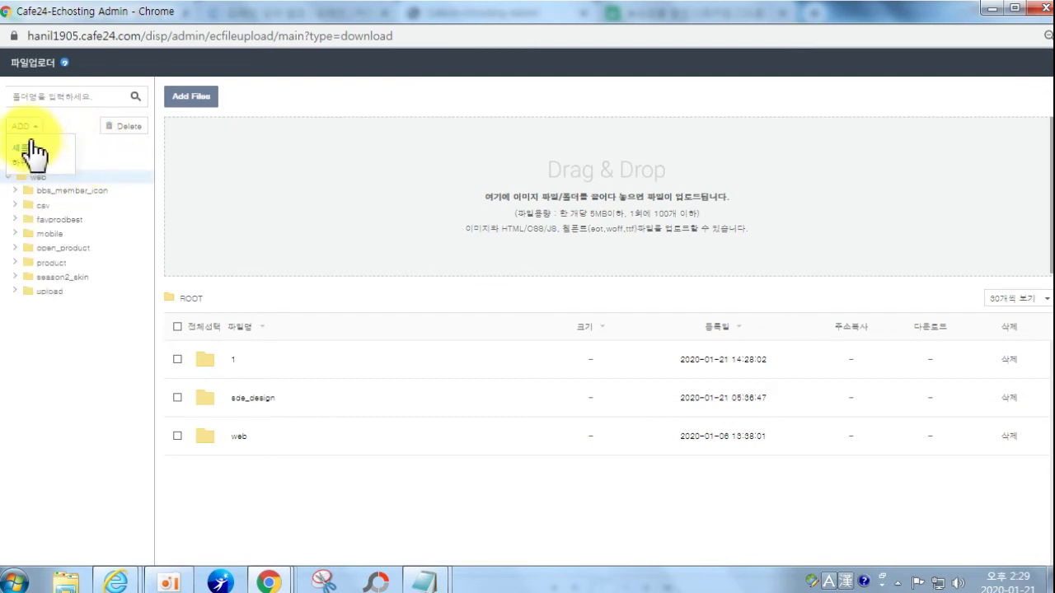
{"action": "left_click", "coordinate": [27, 148]}
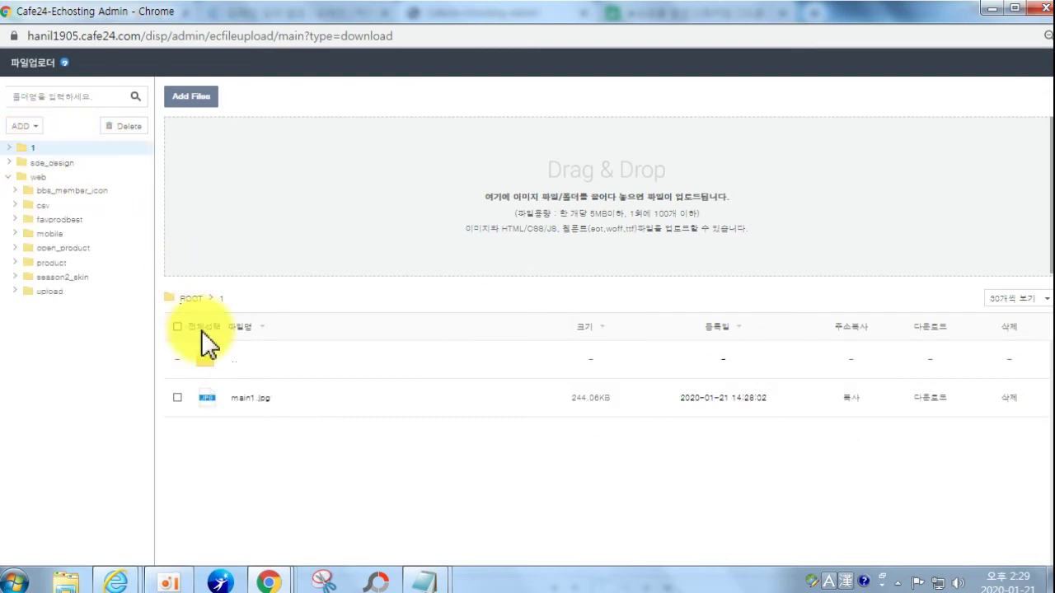
- Upload the image main2.jpg into folder 1 alongside main1.jpg
{"action": "left_click", "coordinate": [186, 99]}
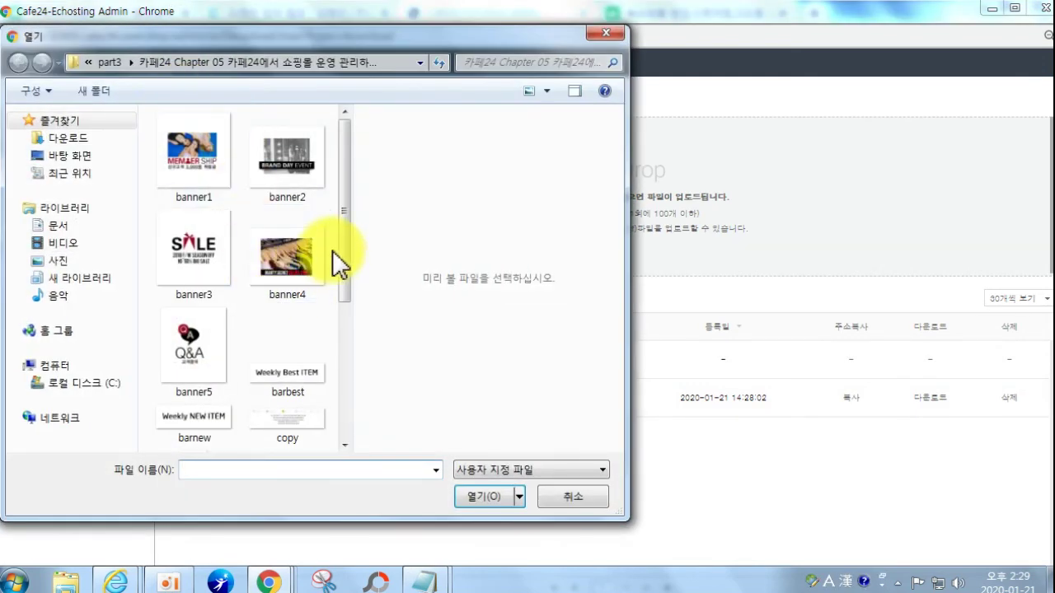
{"action": "left_click_drag", "start_coordinate": [346, 273], "coordinate": [365, 396]}
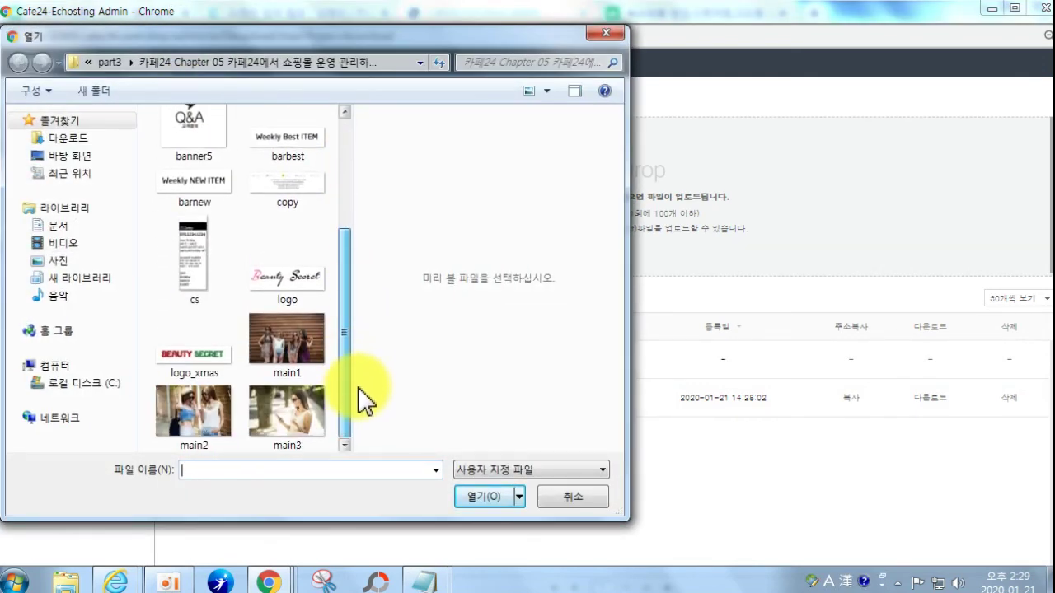
{"action": "left_click", "coordinate": [163, 412]}
{"action": "left_click", "coordinate": [483, 498]}
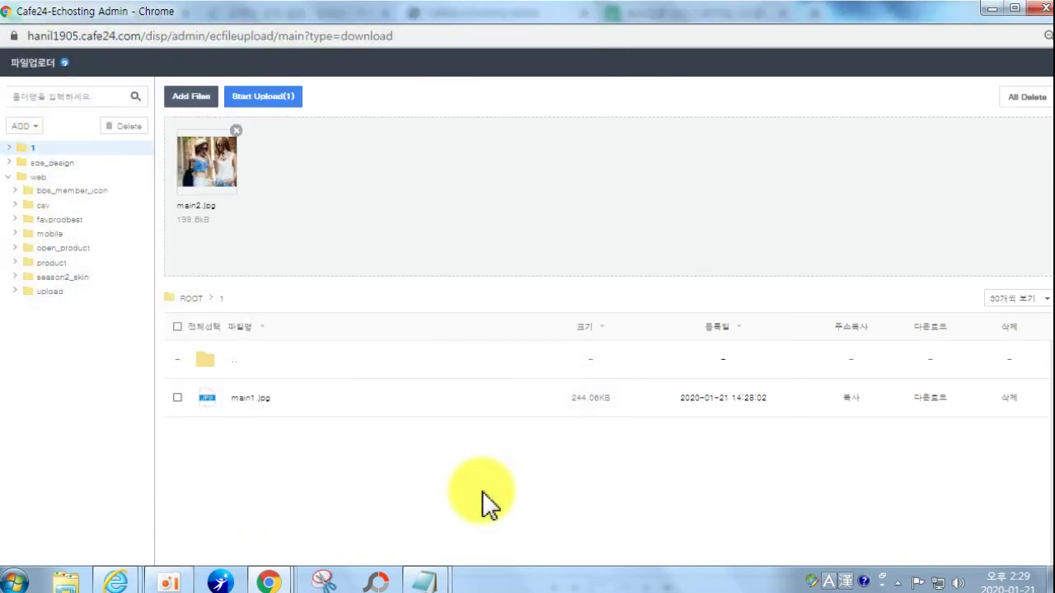
{"action": "left_click", "coordinate": [247, 97]}
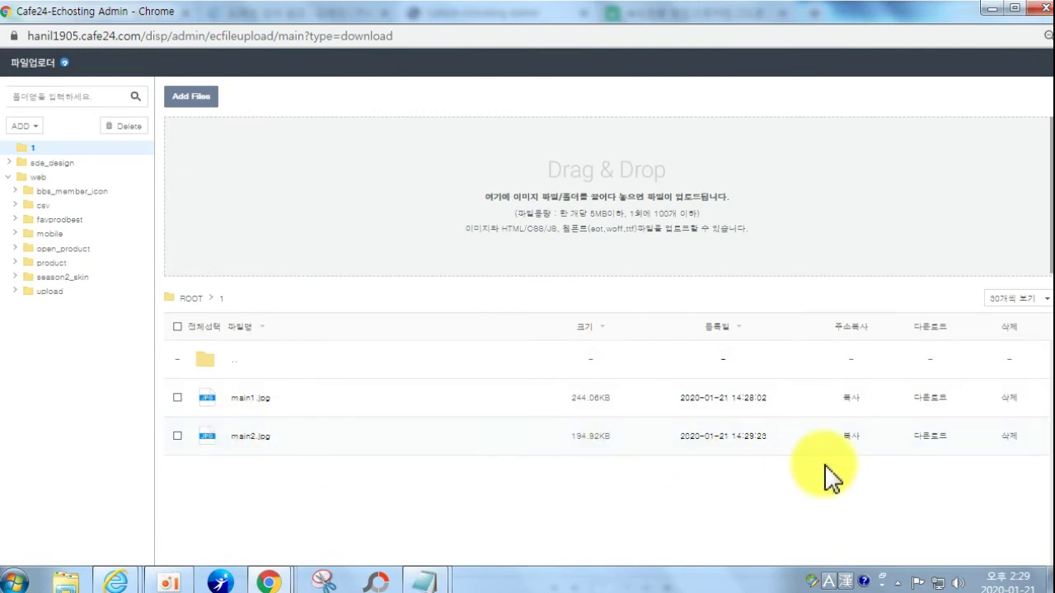
- Copy main2.jpg's address from the file uploader, replace the main banner's img src in index.html with it, and save the page
{"action": "left_click", "coordinate": [853, 441]}
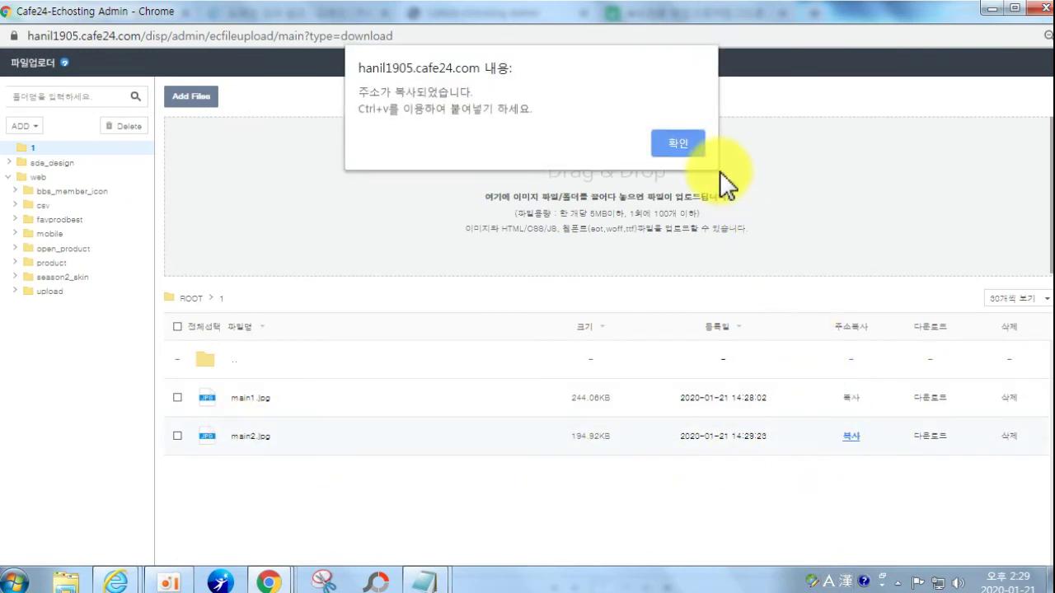
{"action": "left_click", "coordinate": [691, 146]}
{"action": "mouse_move", "coordinate": [272, 577]}
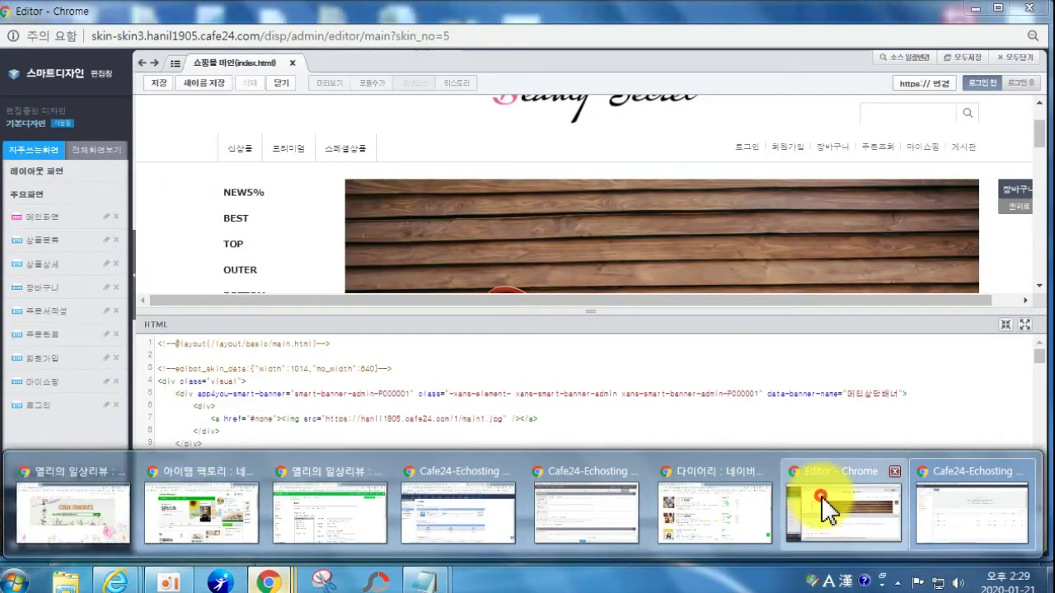
{"action": "left_click", "coordinate": [804, 511]}
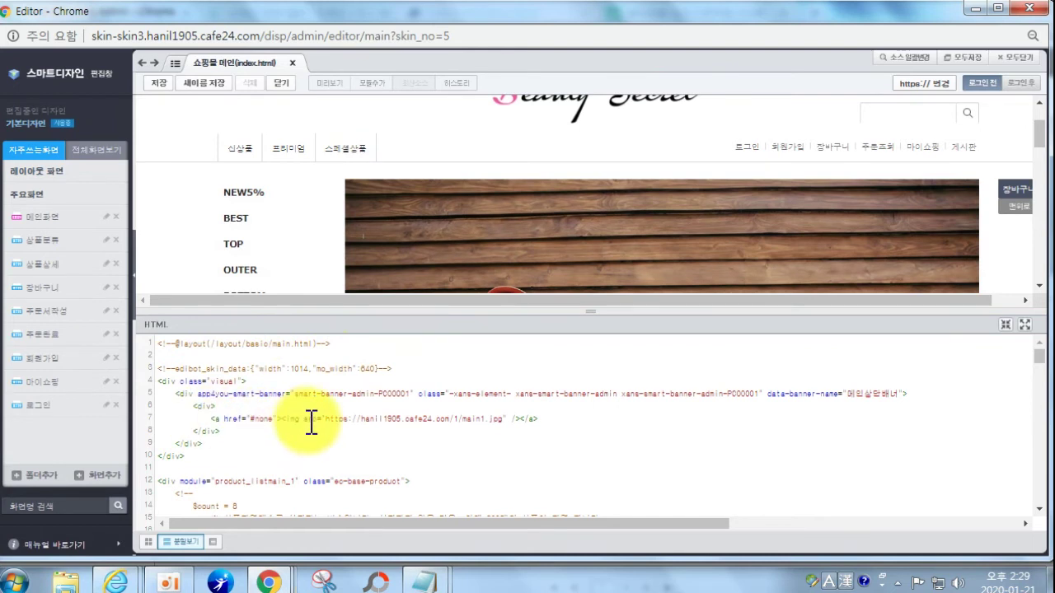
{"action": "left_click_drag", "start_coordinate": [325, 424], "coordinate": [504, 417]}
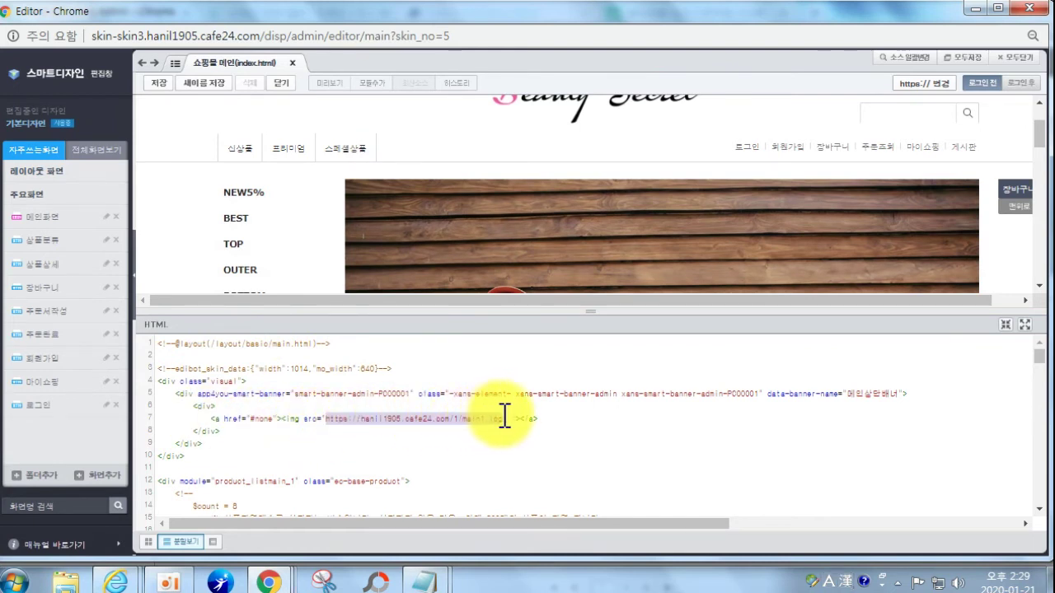
{"action": "type", "text": "https://hanil1905.cafe24.com/1/main2.jpg"}
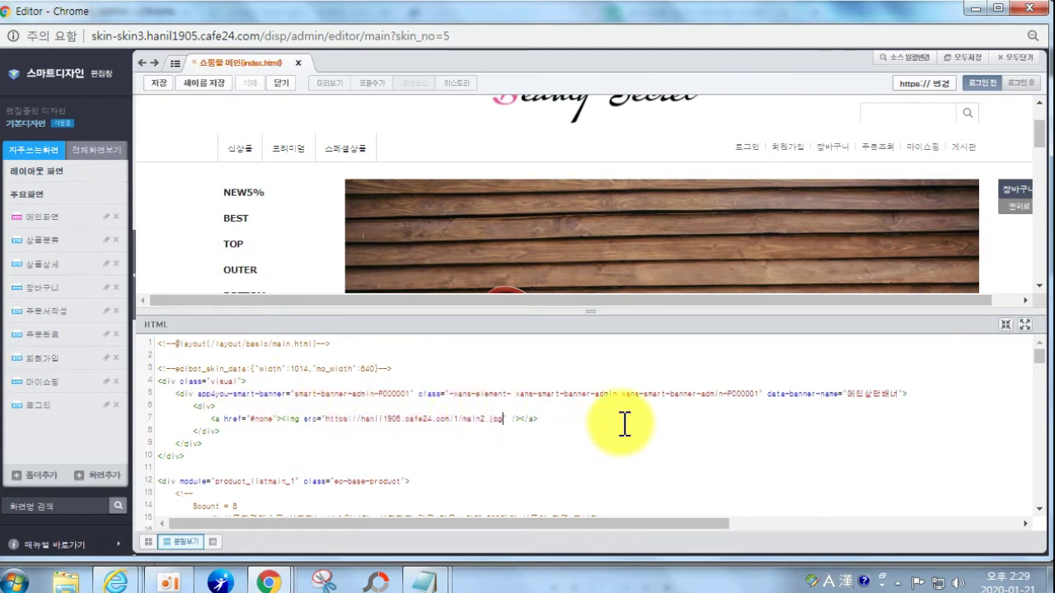
{"action": "left_click", "coordinate": [158, 83]}
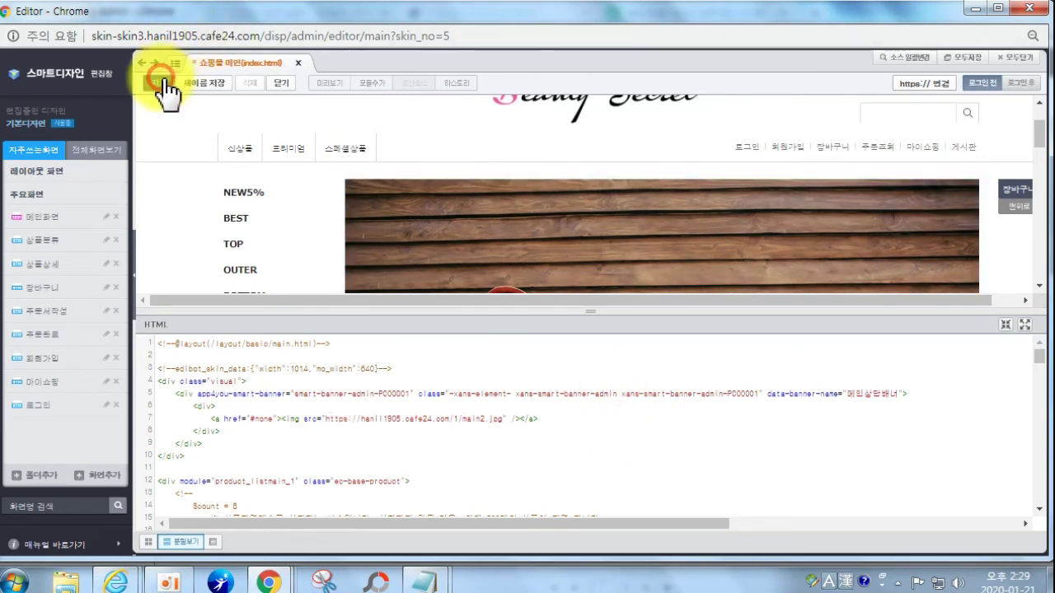
{"action": "scroll", "coordinate": [495, 217], "scroll_direction": "down", "scroll_amount": 5}
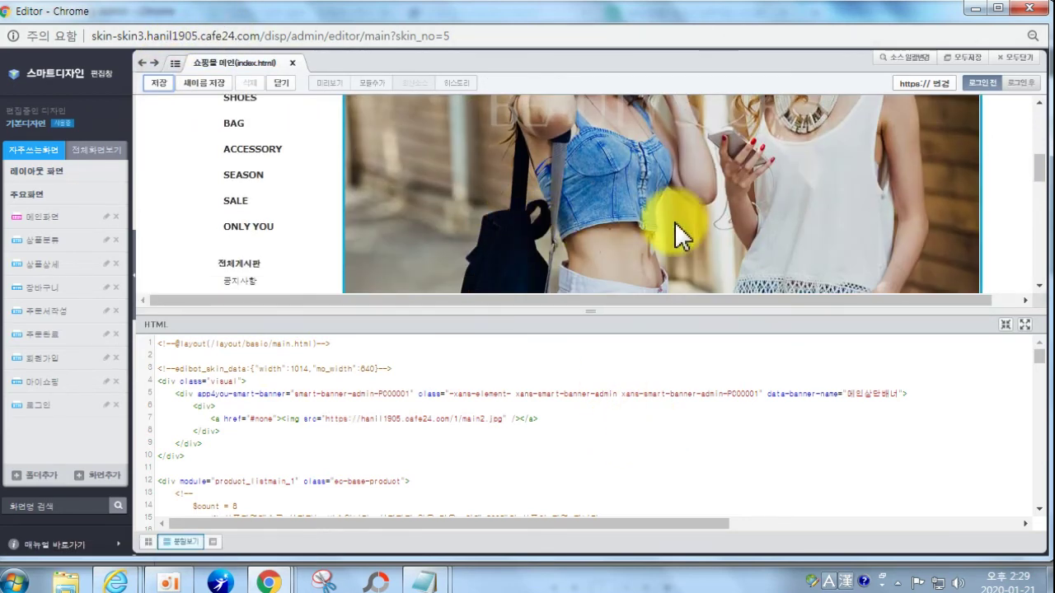
{"action": "scroll", "coordinate": [684, 235], "scroll_direction": "up", "scroll_amount": 1}
{"action": "scroll", "coordinate": [688, 223], "scroll_direction": "up", "scroll_amount": 1}
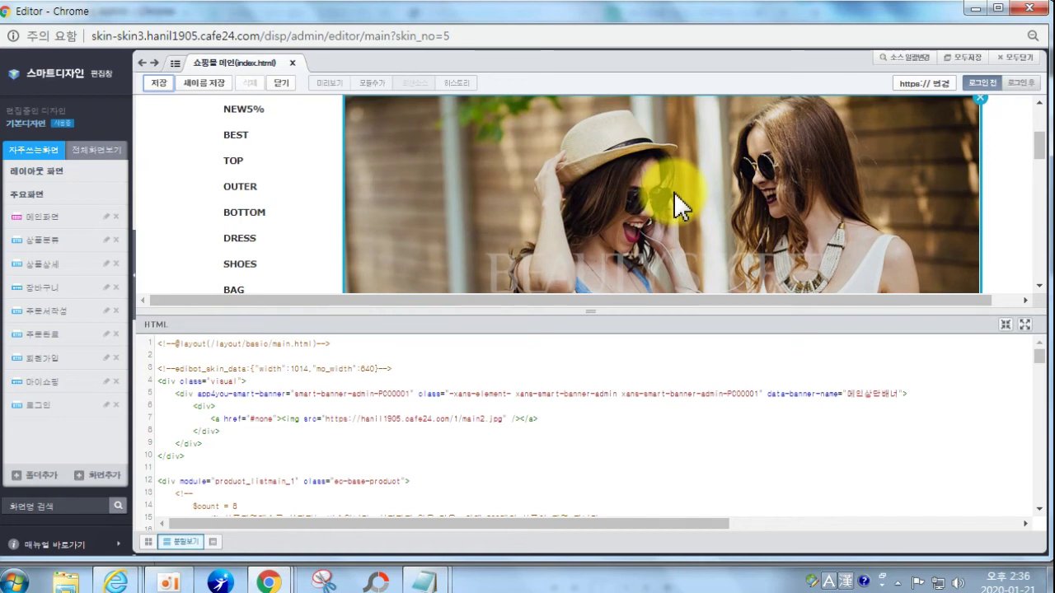
- Close the editor and file uploader windows, then start the admin's app store (앱스토어), agreeing to its terms of use and privacy policy
{"action": "left_click", "coordinate": [1007, 8]}
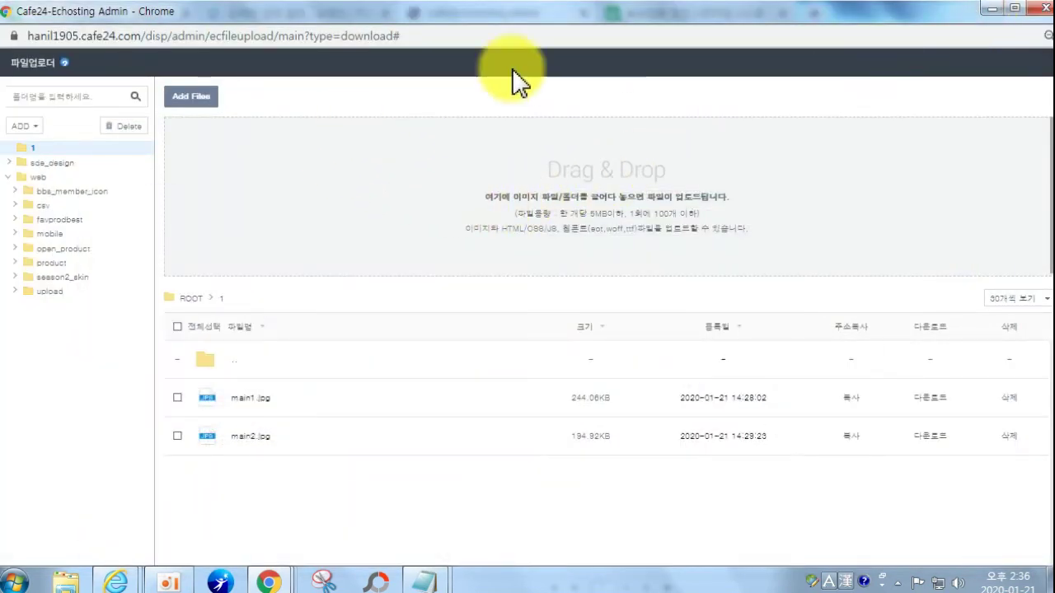
{"action": "left_click", "coordinate": [1040, 9]}
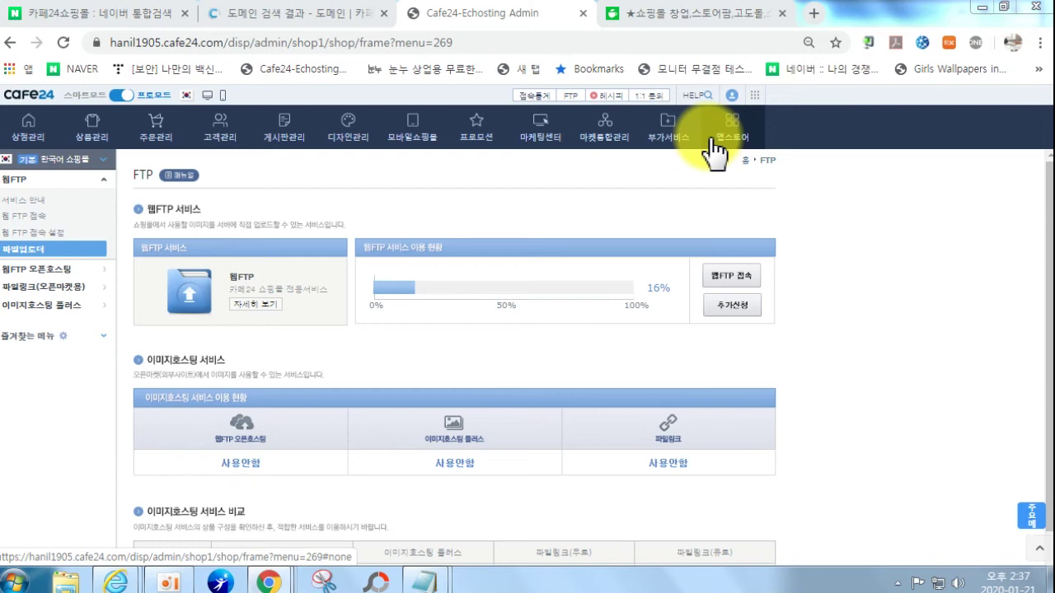
{"action": "left_click", "coordinate": [721, 151]}
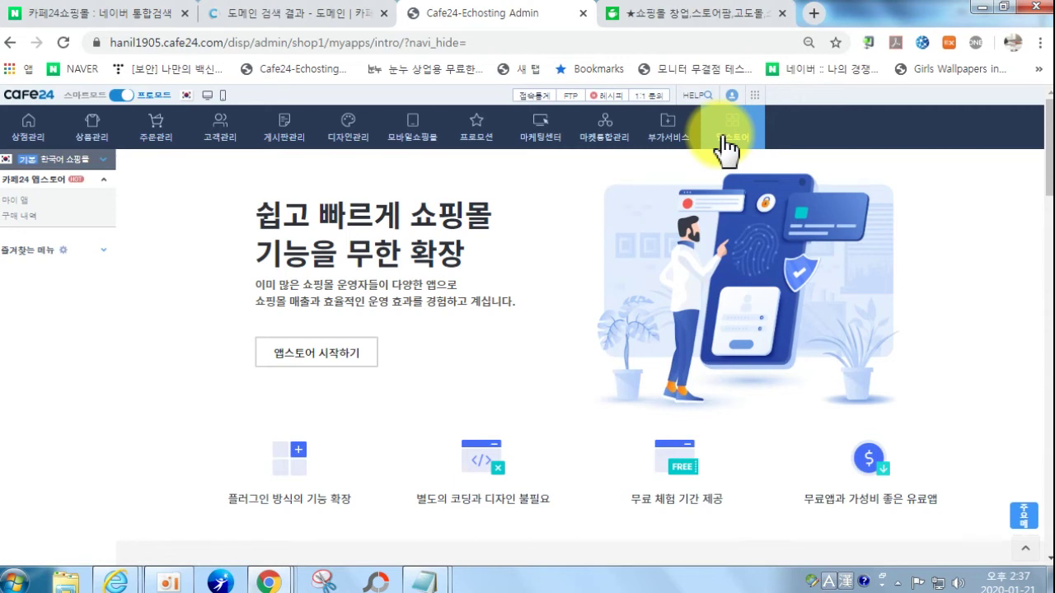
{"action": "left_click", "coordinate": [314, 365]}
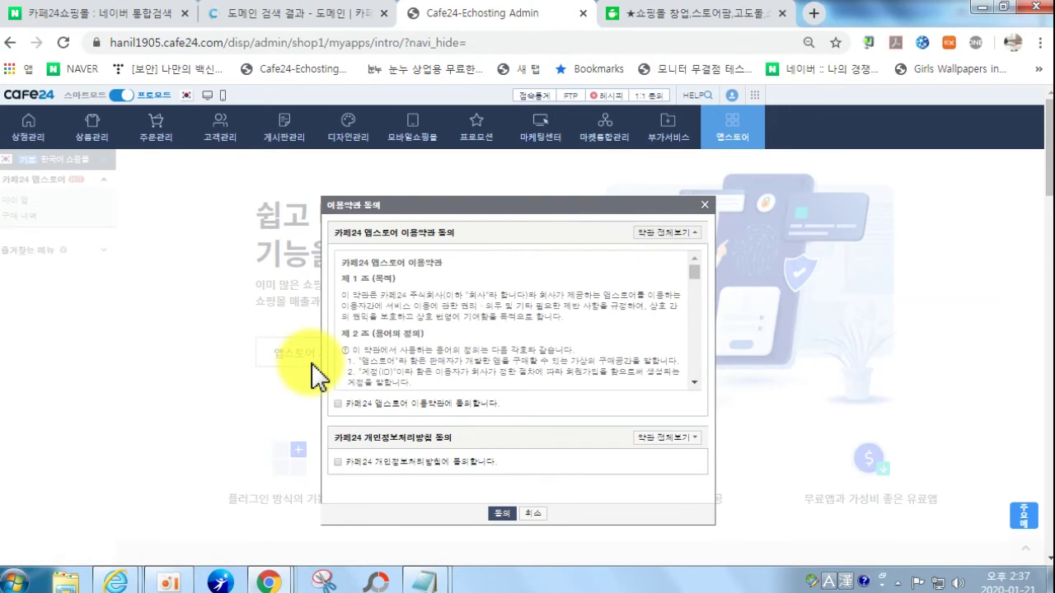
{"action": "left_click", "coordinate": [337, 404]}
{"action": "left_click", "coordinate": [339, 462]}
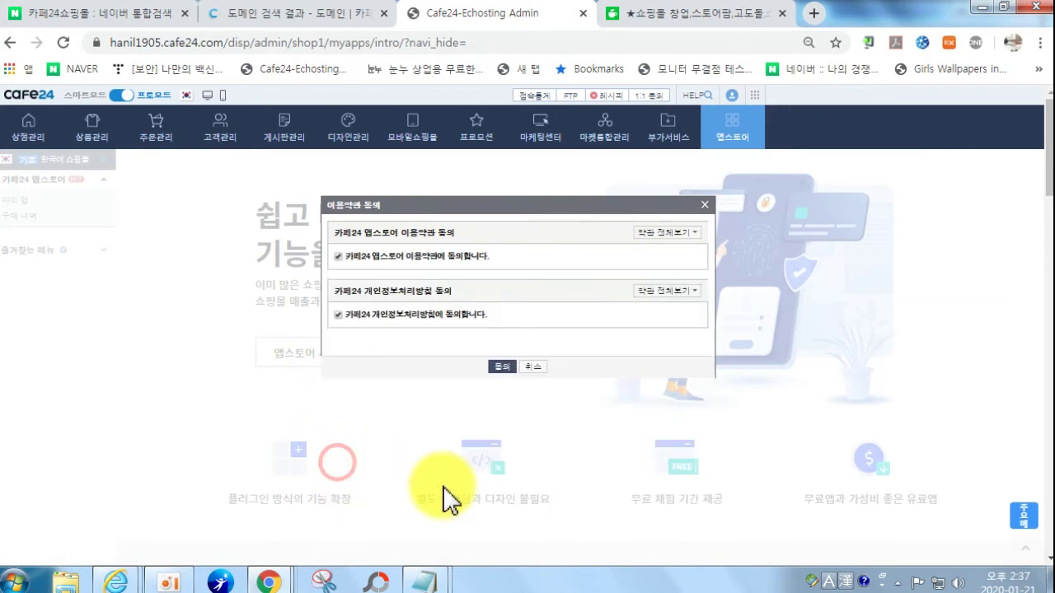
{"action": "left_click", "coordinate": [503, 368]}
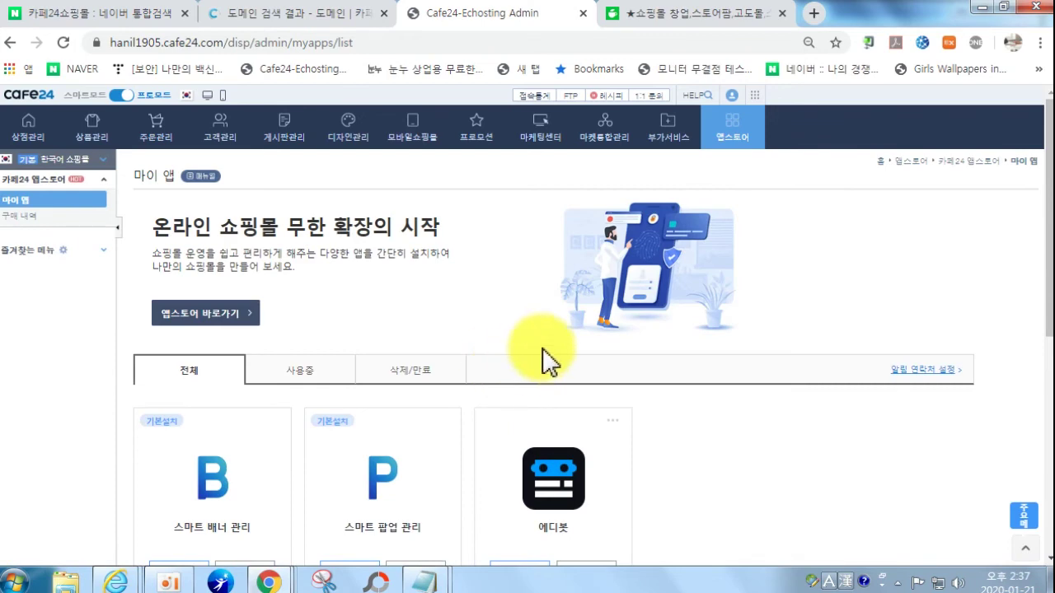
- Look over the installed apps and help text on the My Apps (마이 앱) page and go to the Cafe24 app store
{"action": "scroll", "coordinate": [553, 363], "scroll_direction": "down", "scroll_amount": 2}
{"action": "scroll", "coordinate": [536, 384], "scroll_direction": "up", "scroll_amount": 2}
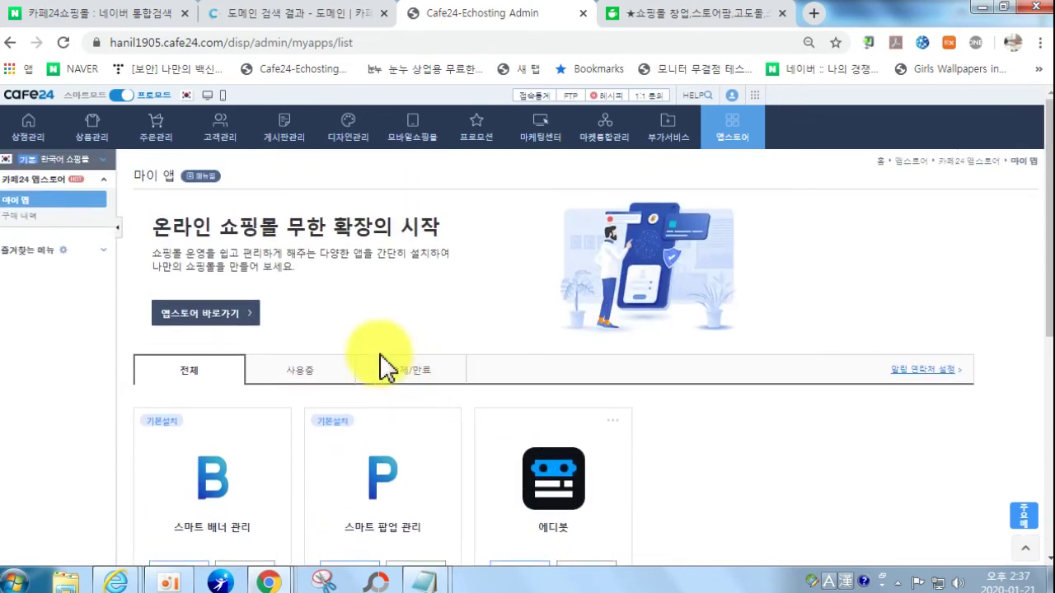
{"action": "scroll", "coordinate": [446, 384], "scroll_direction": "down", "scroll_amount": 1}
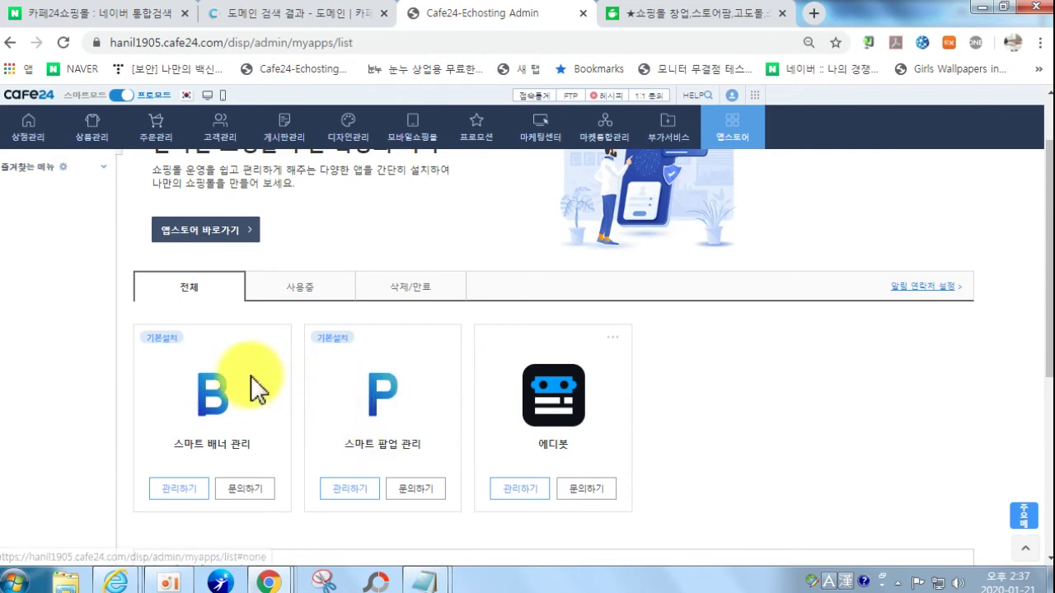
{"action": "scroll", "coordinate": [1004, 353], "scroll_direction": "up", "scroll_amount": 1}
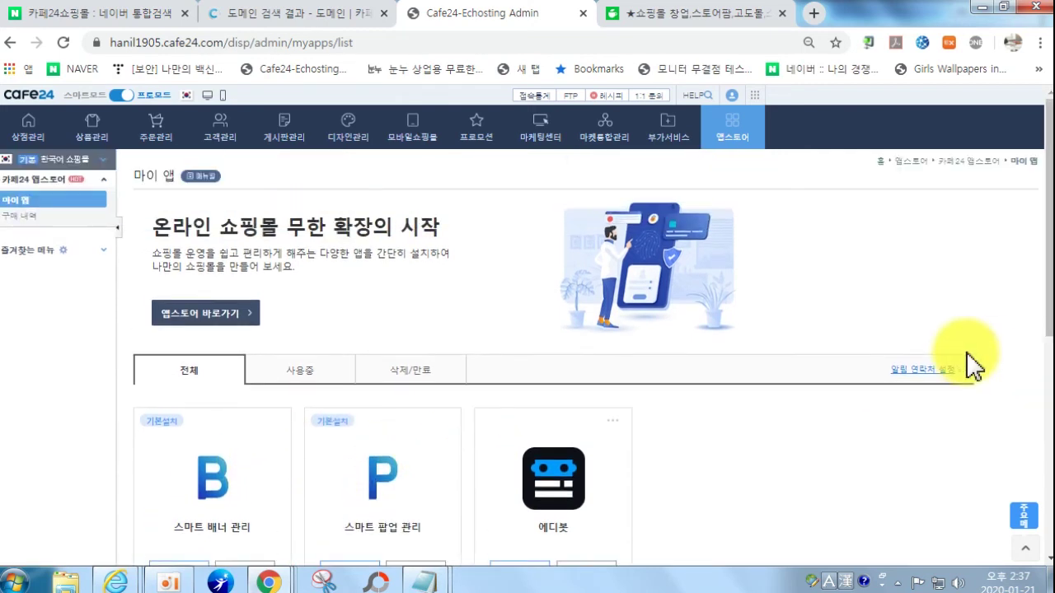
{"action": "scroll", "coordinate": [601, 306], "scroll_direction": "down", "scroll_amount": 5}
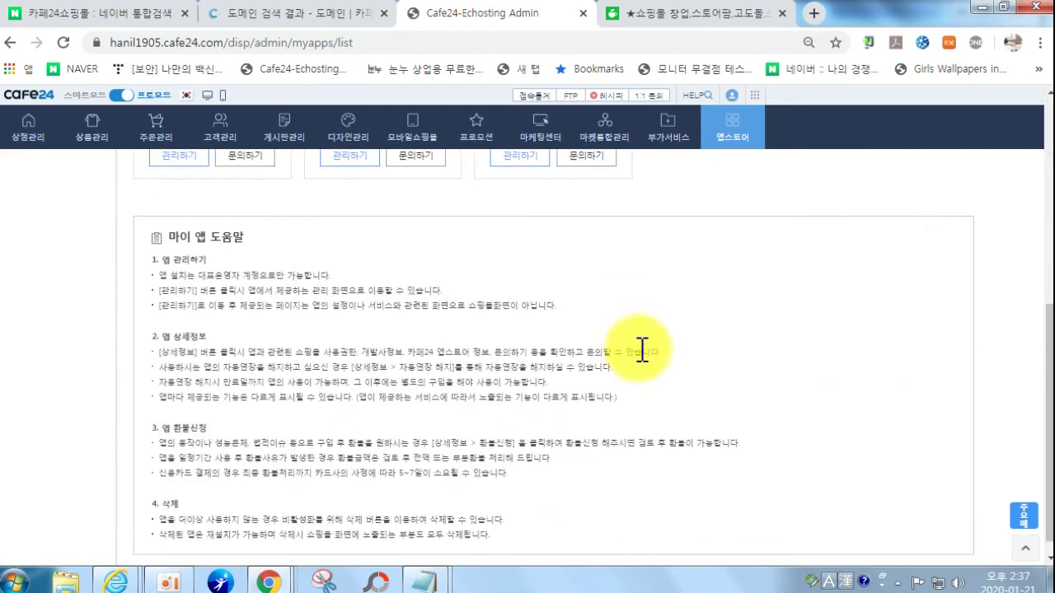
{"action": "scroll", "coordinate": [639, 476], "scroll_direction": "up", "scroll_amount": 5}
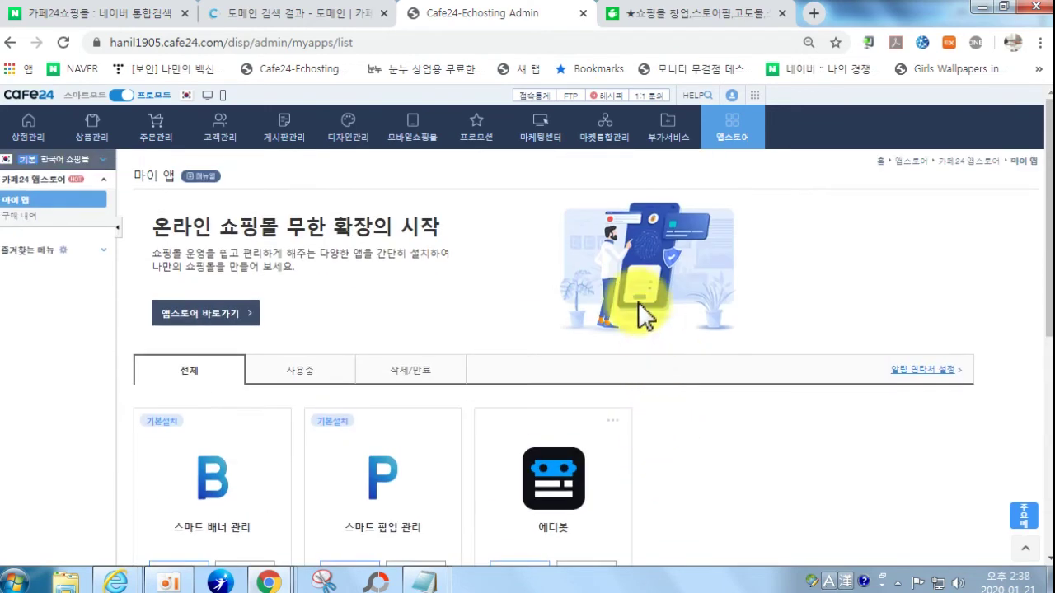
{"action": "left_click", "coordinate": [207, 314]}
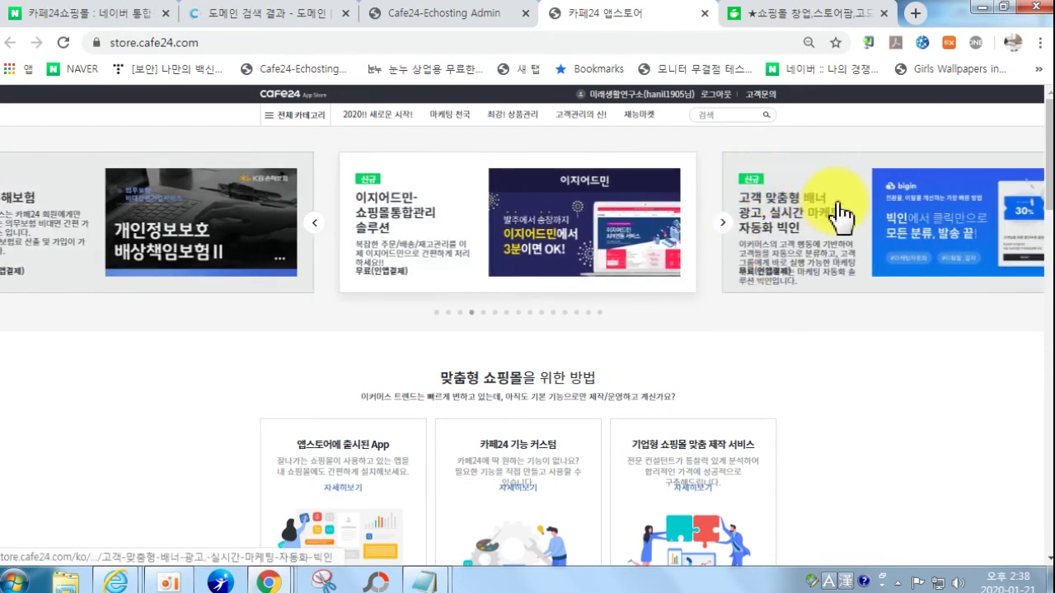
- Browse the featured apps on the store's front page and search the app store for v2
{"action": "left_click", "coordinate": [723, 224]}
{"action": "left_click", "coordinate": [724, 225]}
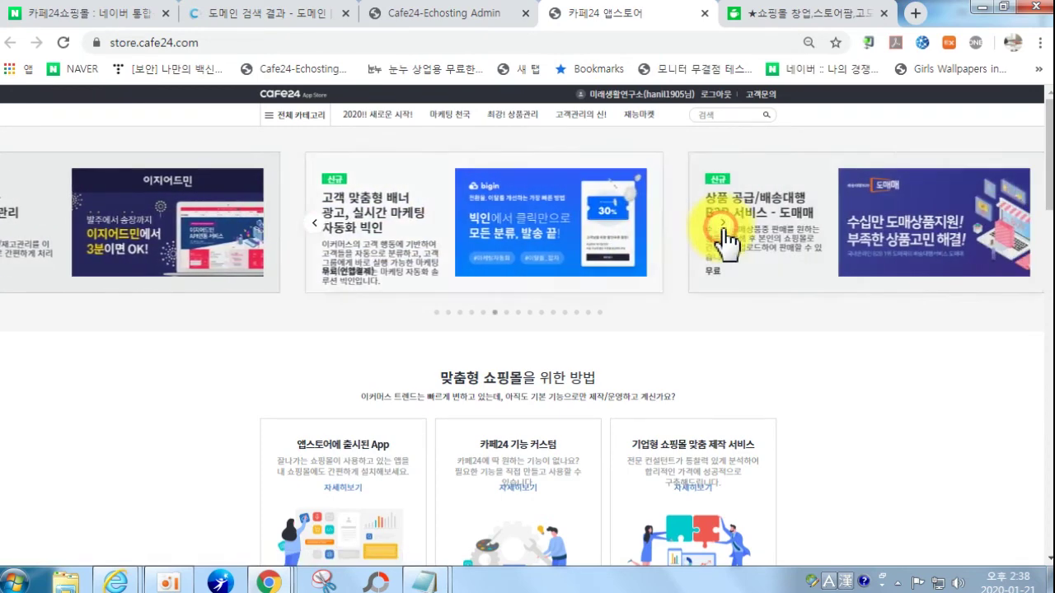
{"action": "left_click", "coordinate": [724, 225]}
{"action": "left_click", "coordinate": [724, 224]}
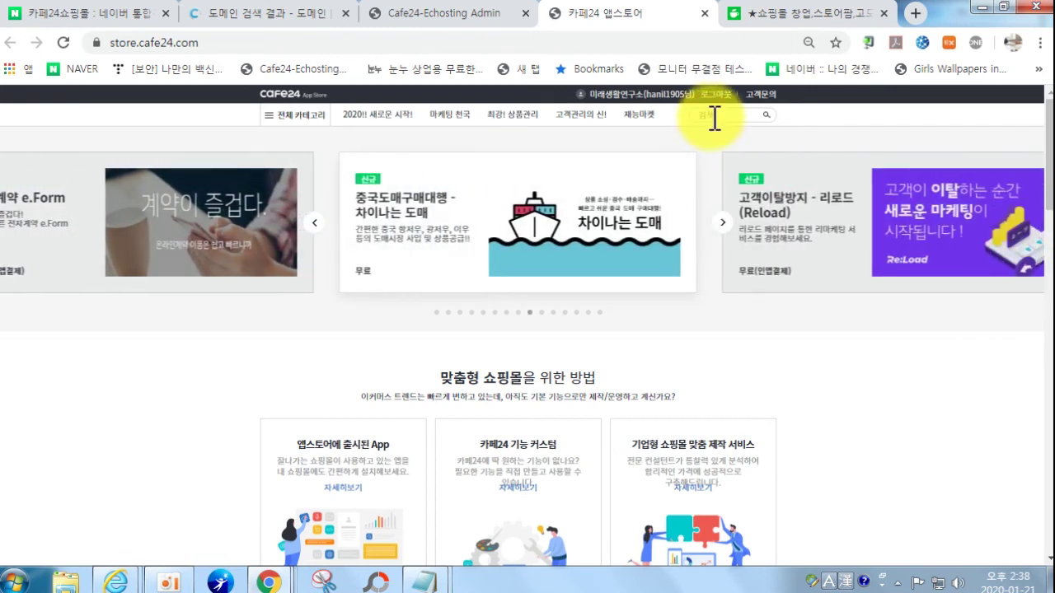
{"action": "left_click", "coordinate": [714, 118]}
{"action": "type", "text": "배2"}
{"action": "key", "text": "Return"}
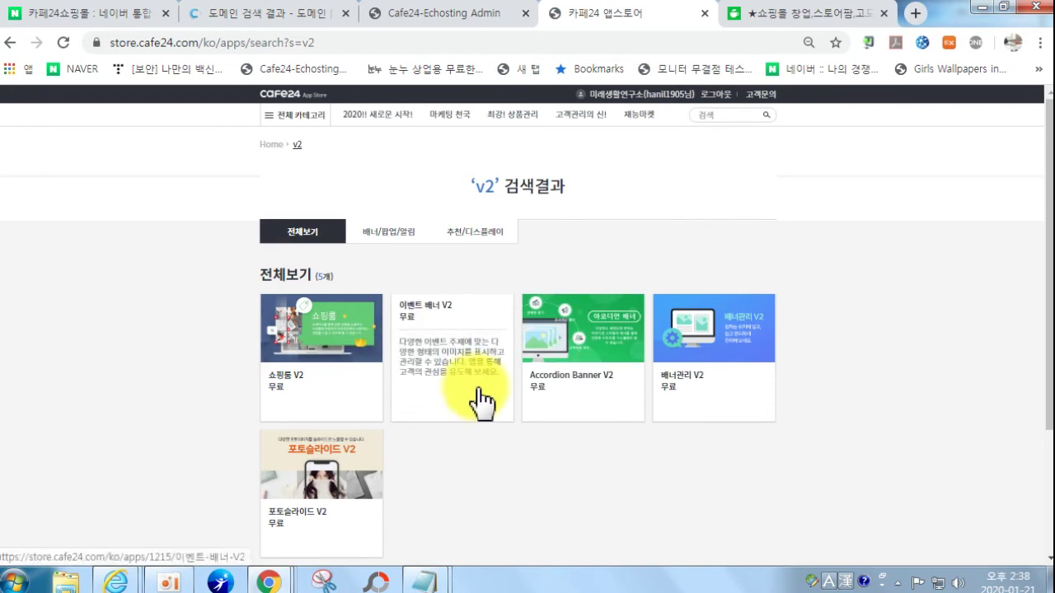
- Install the free app 포토슬라이드 V2 from the search results and agree to its requested permissions
{"action": "left_click", "coordinate": [326, 493]}
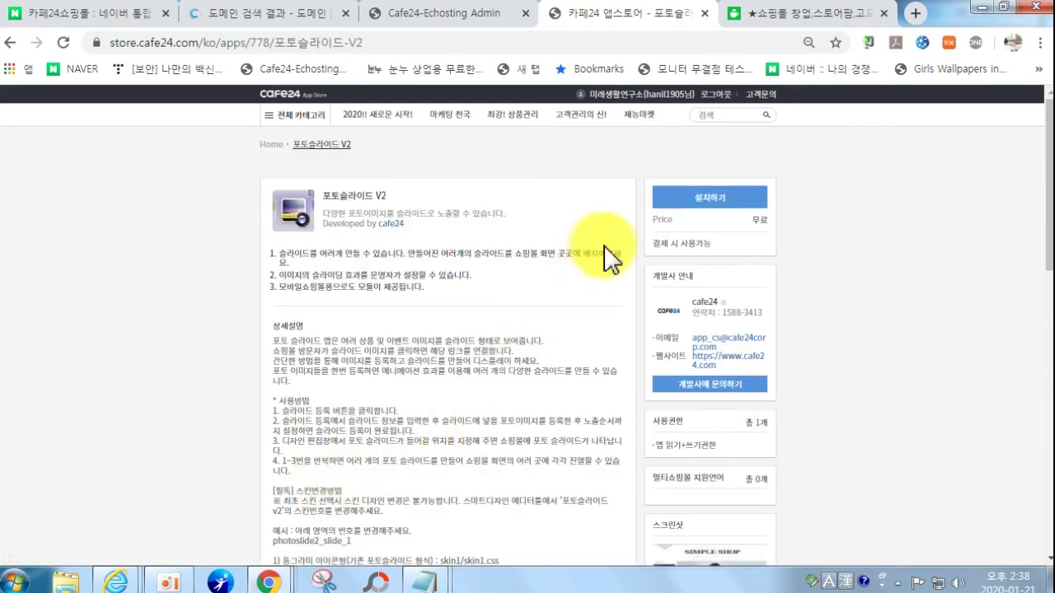
{"action": "left_click", "coordinate": [700, 203]}
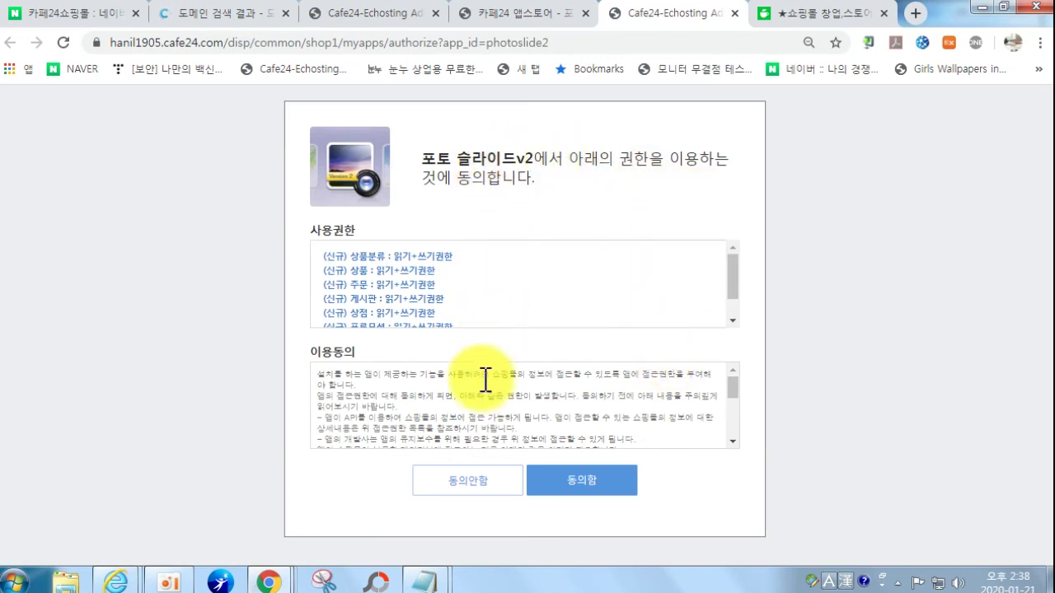
{"action": "left_click", "coordinate": [606, 492]}
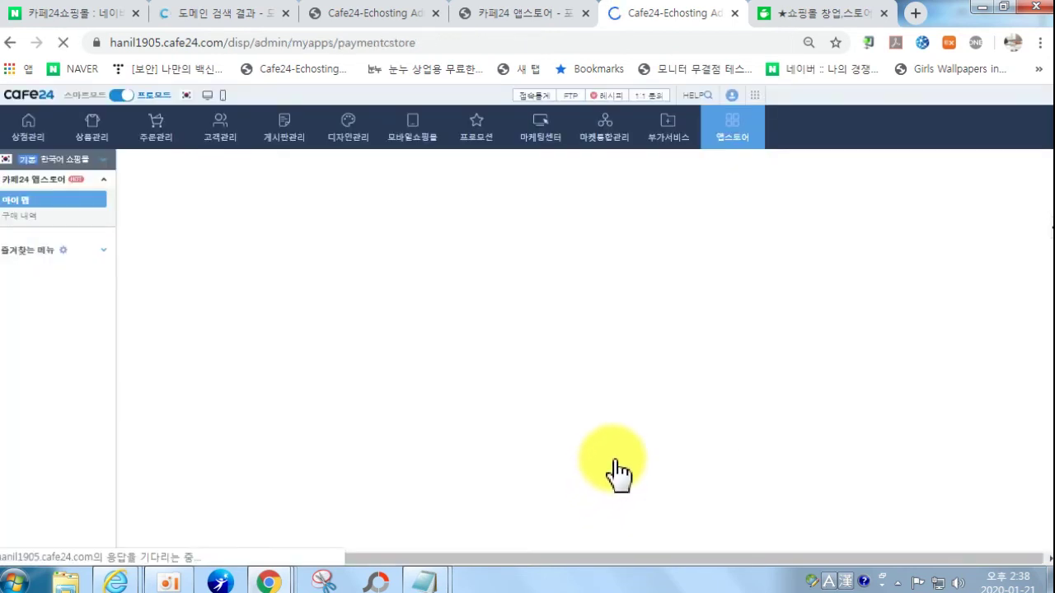
{"action": "left_click", "coordinate": [688, 135]}
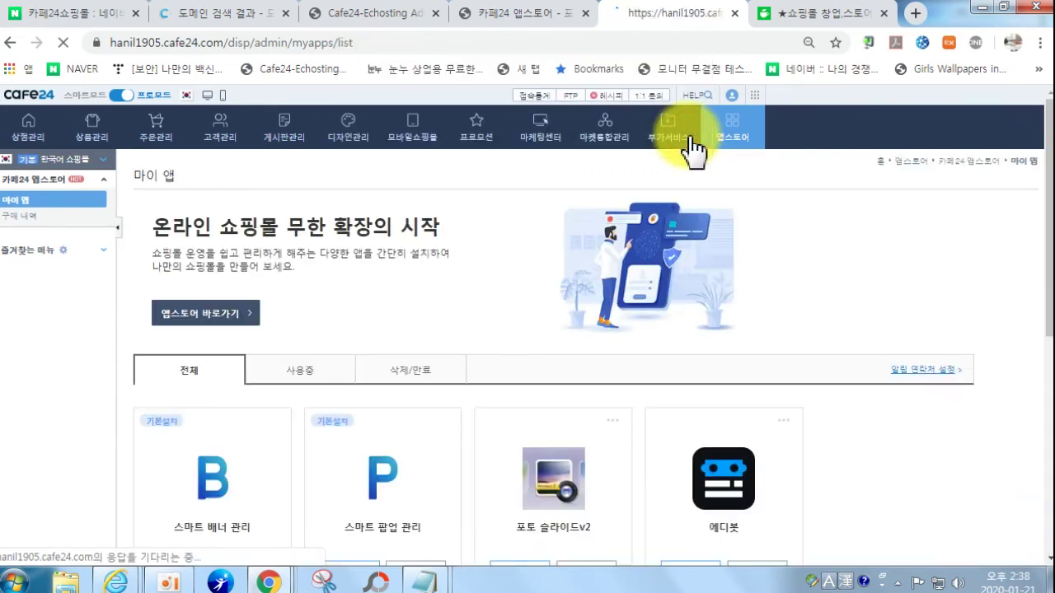
- Open the management page of 포토 슬라이드v2 and start registering a new slide for the PC shop
{"action": "scroll", "coordinate": [648, 371], "scroll_direction": "down", "scroll_amount": 2}
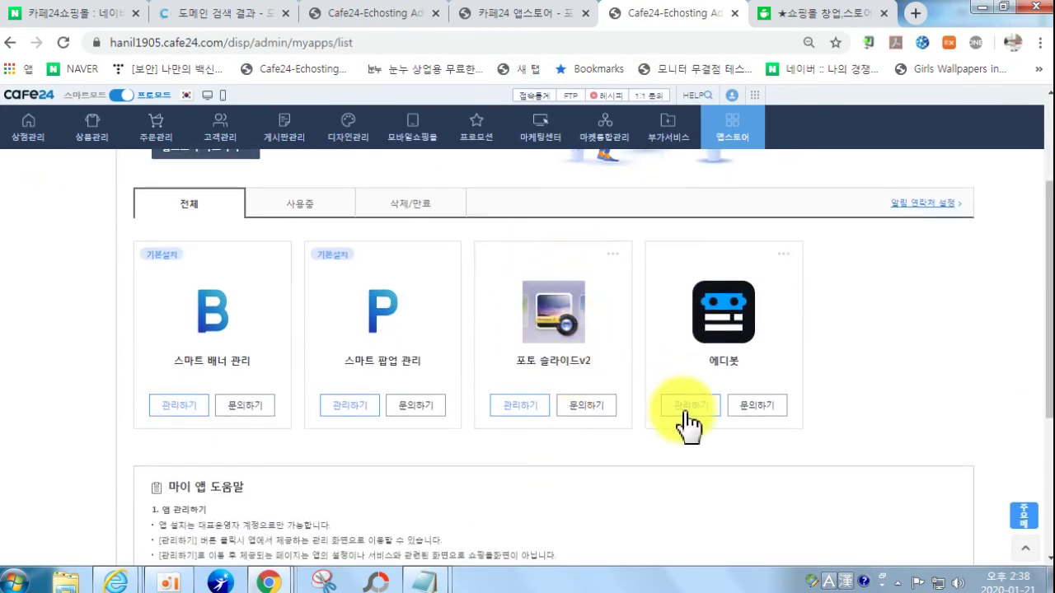
{"action": "left_click", "coordinate": [520, 404]}
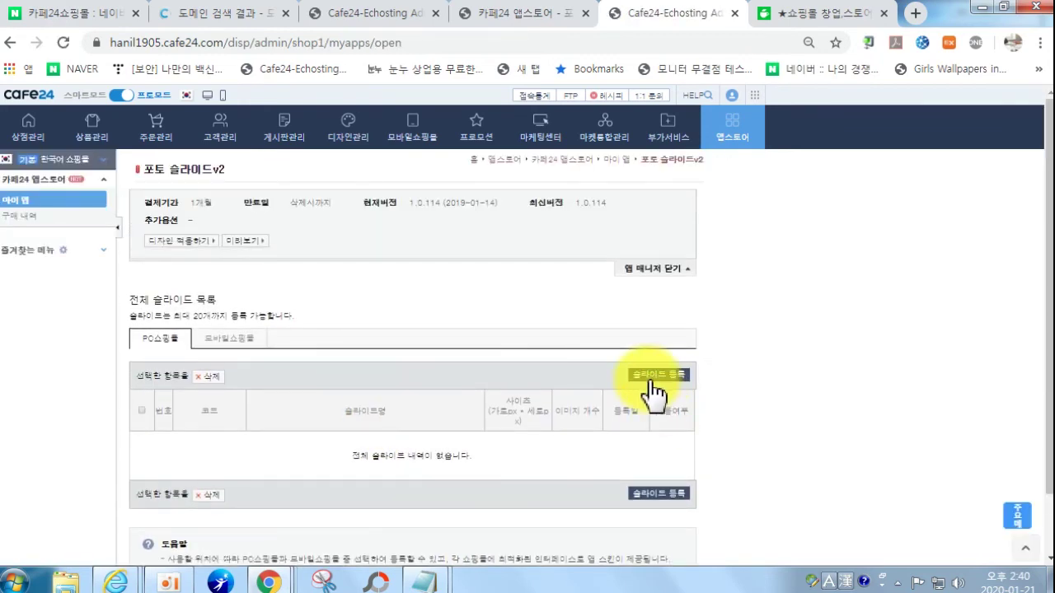
{"action": "left_click", "coordinate": [644, 373]}
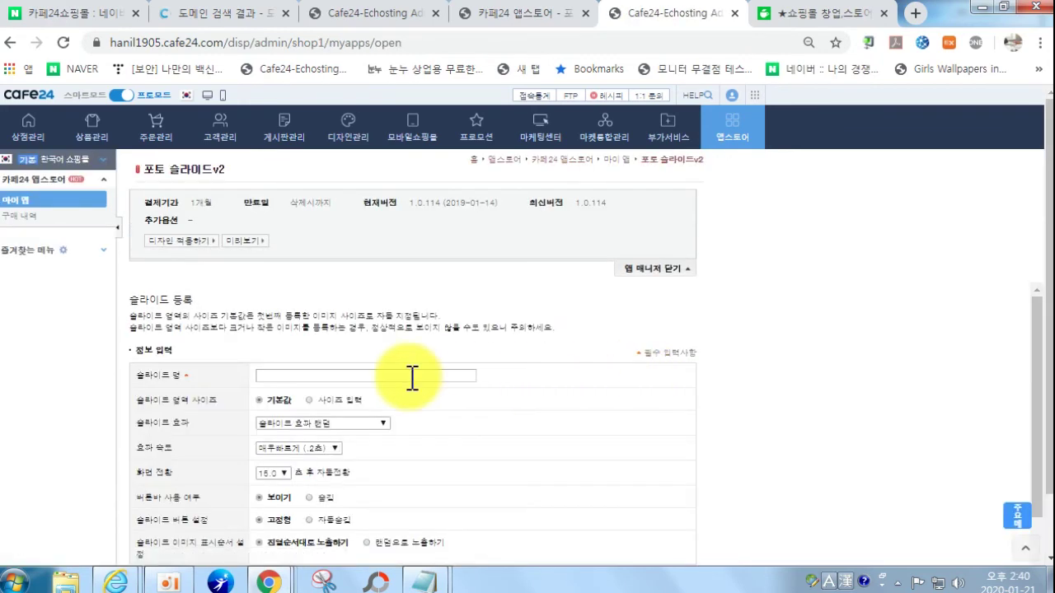
{"action": "scroll", "coordinate": [401, 377], "scroll_direction": "down", "scroll_amount": 1}
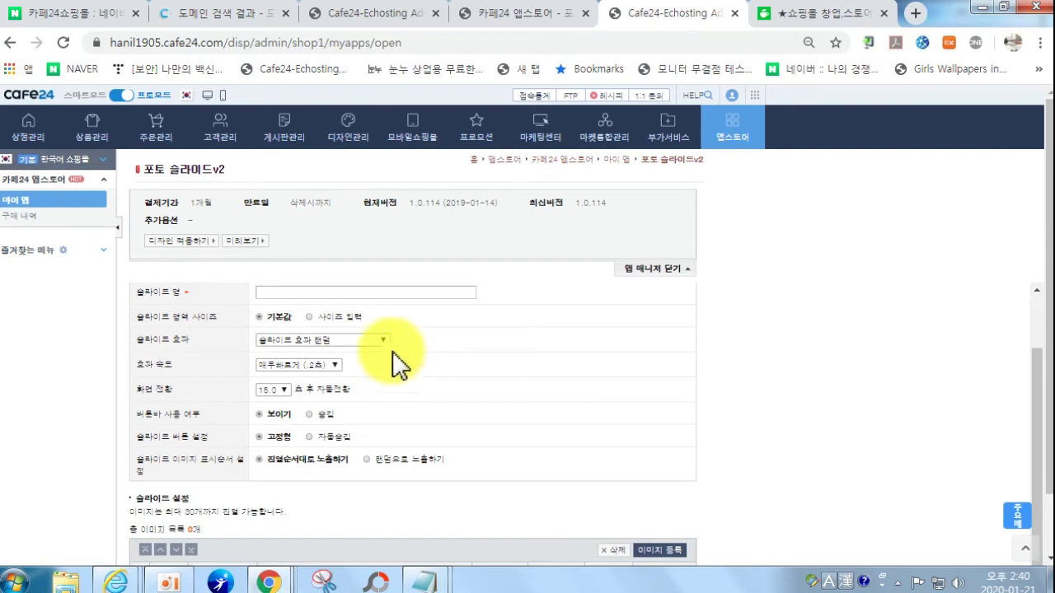
- Enter 뷰티시크릿 메인슬라이드 as the slide name and look over the remaining slide options and image list
{"action": "left_click", "coordinate": [362, 293]}
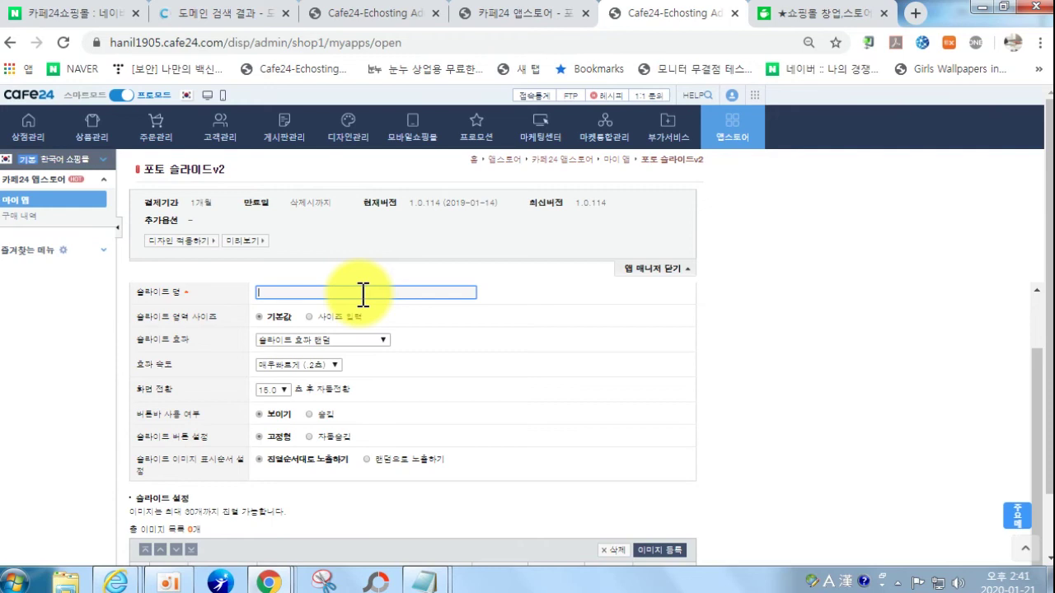
{"action": "type", "text": "vh"}
{"action": "key", "text": "BackSpace"}
{"action": "key", "text": "BackSpace"}
{"action": "key", "text": "Hangul"}
{"action": "type", "text": "ㅍ"}
{"action": "type", "text": "뷰티시크릿 메임"}
{"action": "type", "text": "슬라이드"}
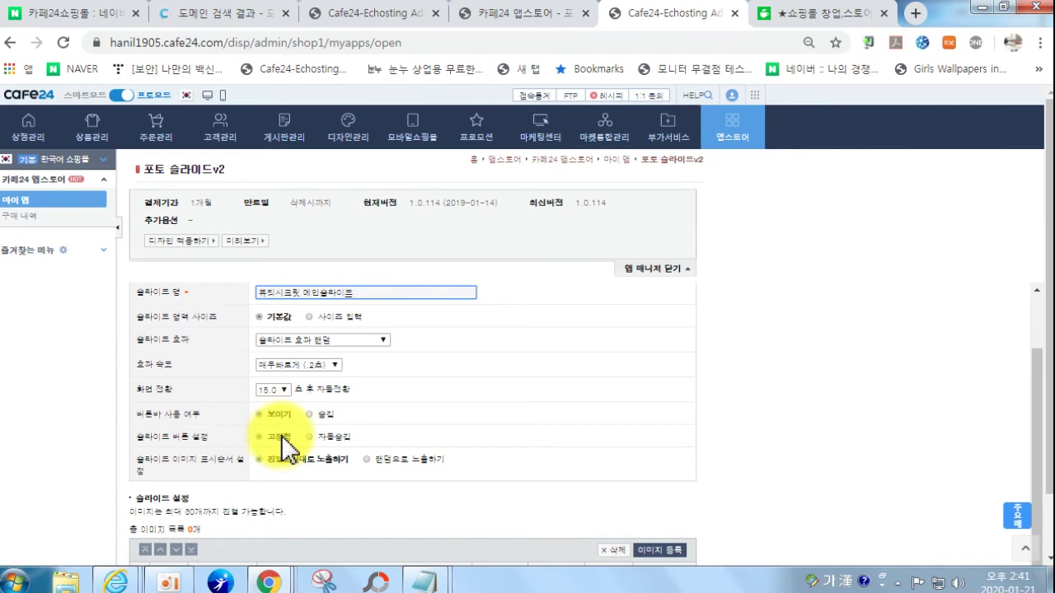
{"action": "scroll", "coordinate": [285, 447], "scroll_direction": "down", "scroll_amount": 1}
{"action": "scroll", "coordinate": [289, 447], "scroll_direction": "down", "scroll_amount": 2}
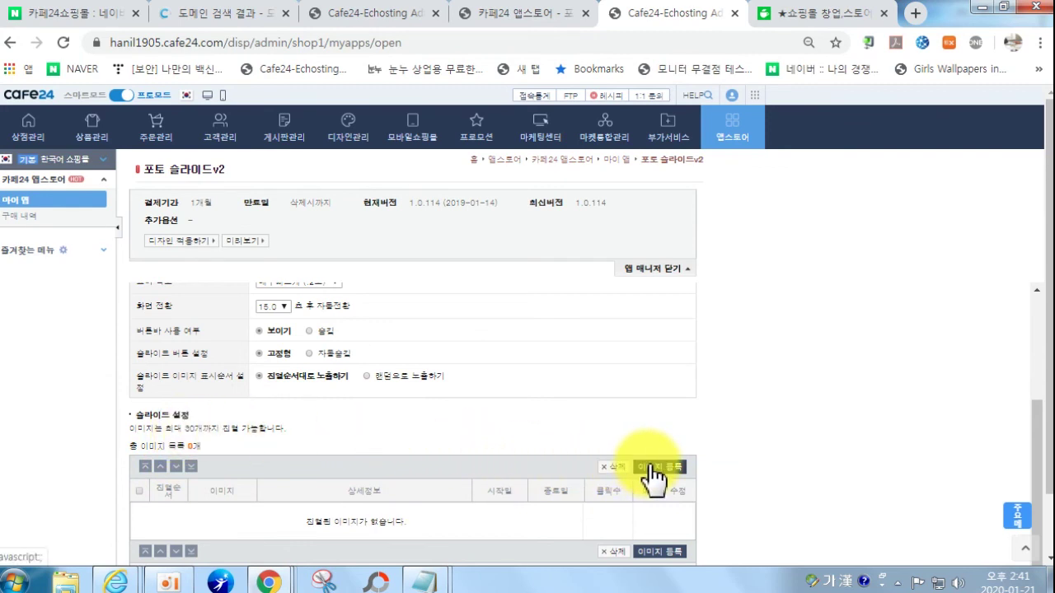
{"action": "scroll", "coordinate": [650, 470], "scroll_direction": "up", "scroll_amount": 3}
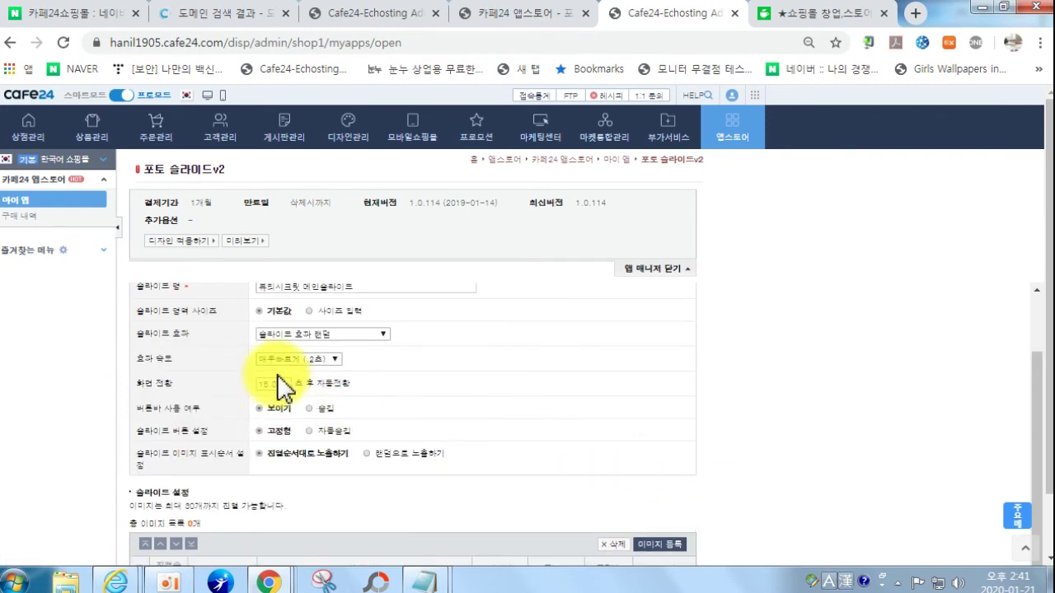
{"action": "scroll", "coordinate": [289, 288], "scroll_direction": "up", "scroll_amount": 1}
{"action": "scroll", "coordinate": [372, 362], "scroll_direction": "down", "scroll_amount": 2}
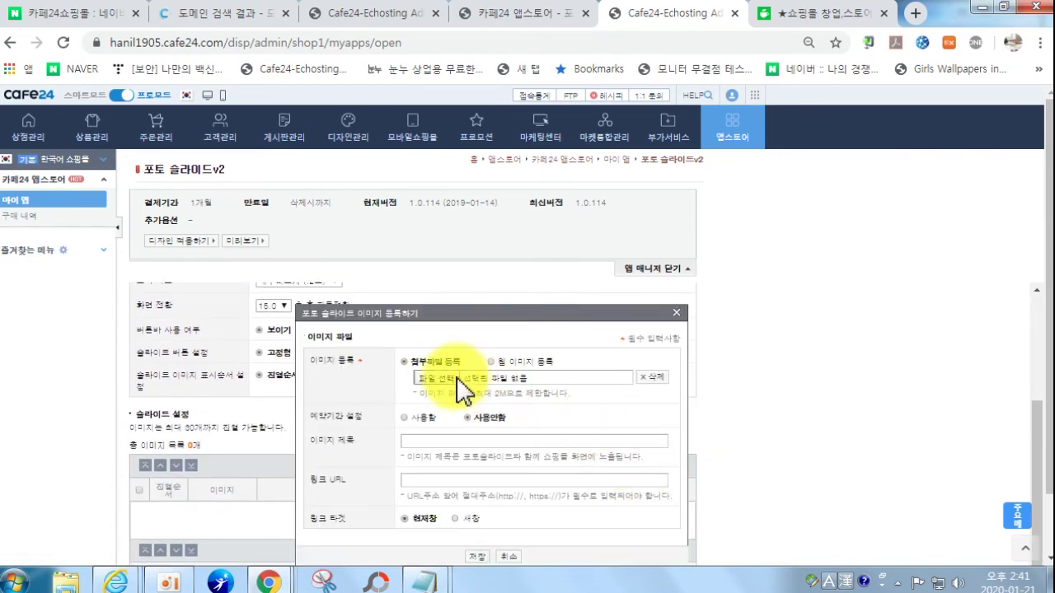
{"action": "scroll", "coordinate": [446, 375], "scroll_direction": "down", "scroll_amount": 1}
{"action": "left_click", "coordinate": [436, 308]}
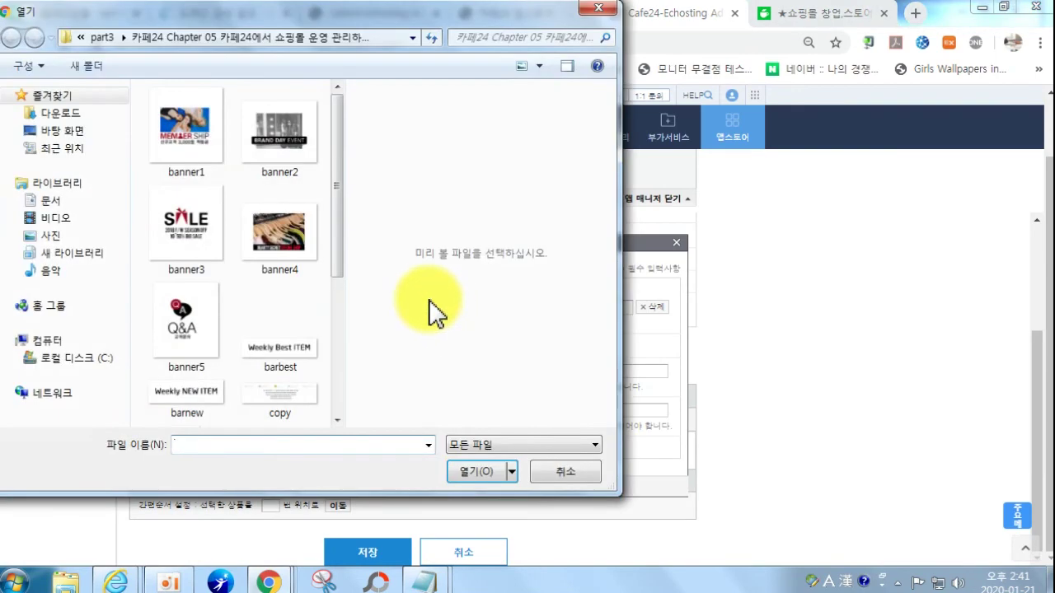
{"action": "left_click", "coordinate": [582, 479]}
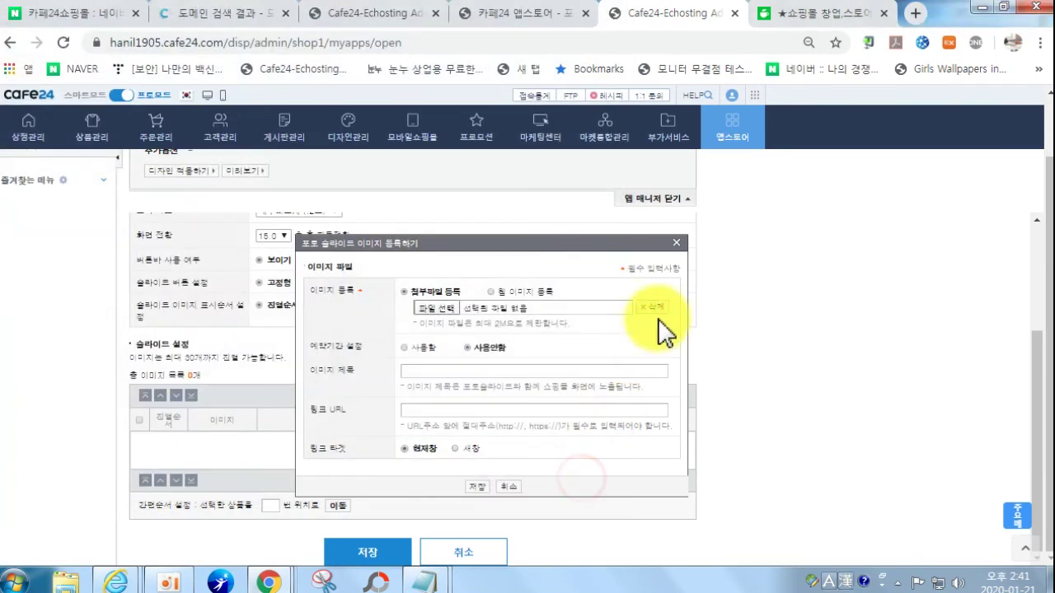
{"action": "left_click", "coordinate": [676, 243]}
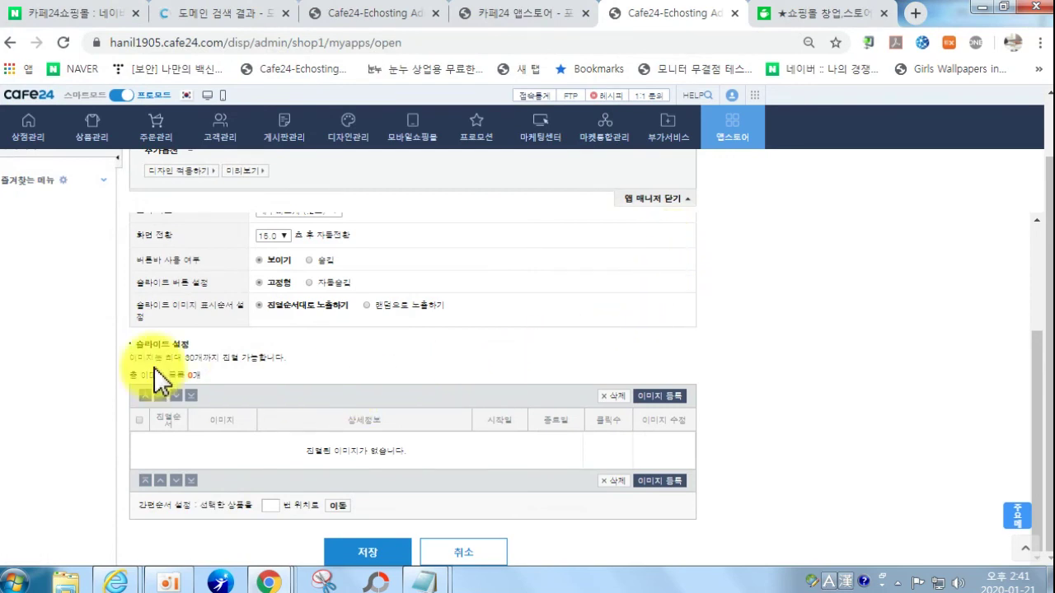
- Register main1.jpg as the first image of the slide, leaving its title and link empty
{"action": "left_click", "coordinate": [672, 401]}
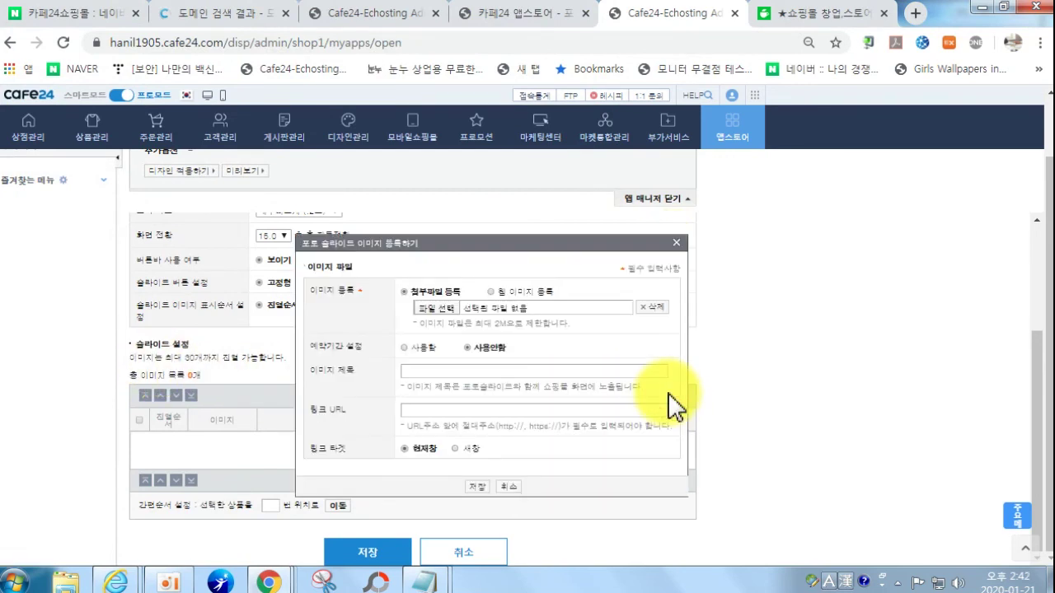
{"action": "left_click", "coordinate": [439, 309]}
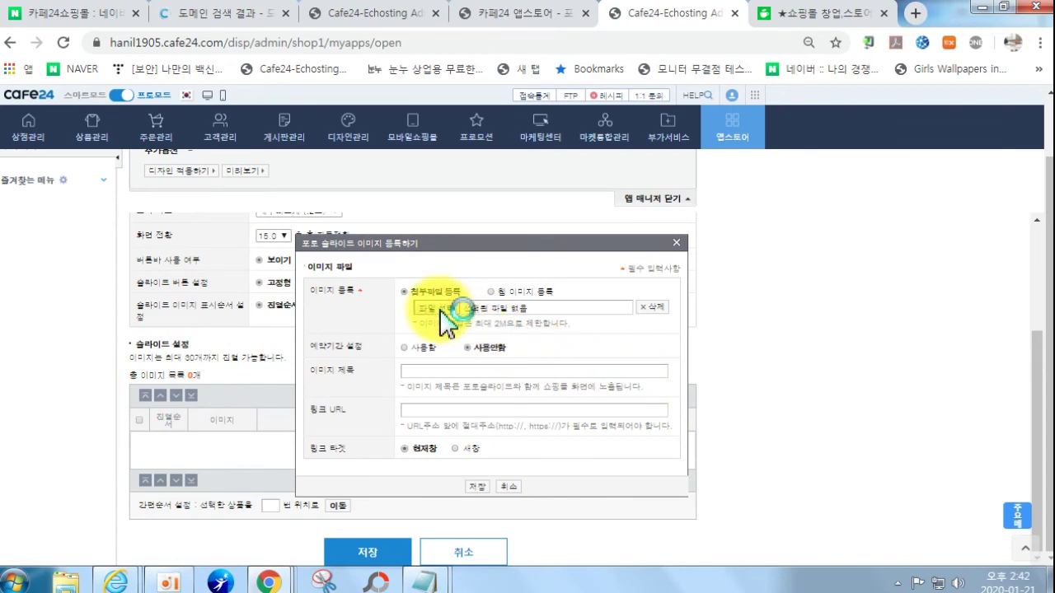
{"action": "left_click_drag", "start_coordinate": [338, 264], "coordinate": [358, 380]}
{"action": "double_click", "coordinate": [284, 318]}
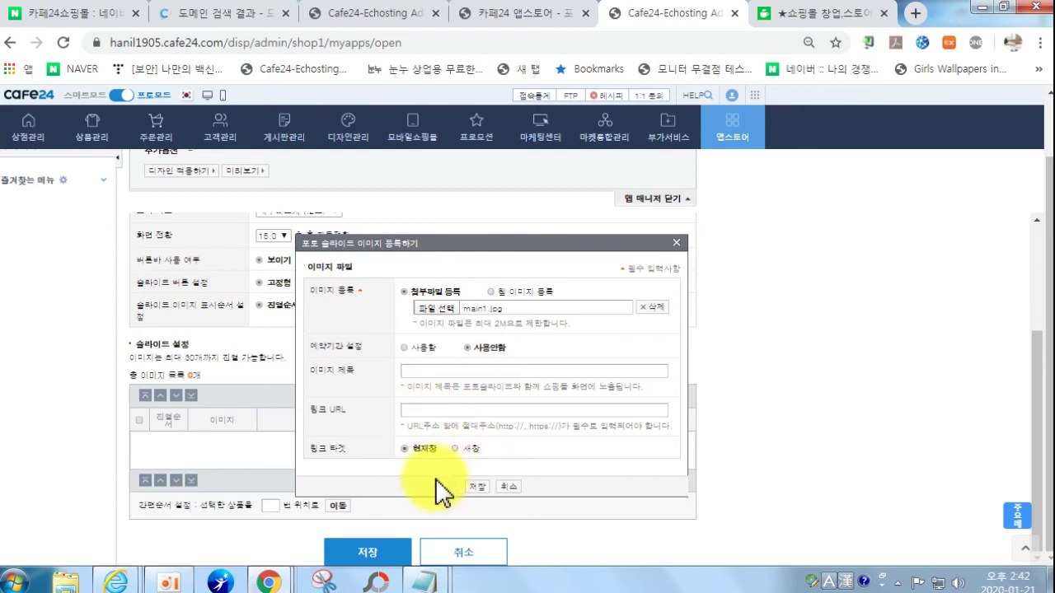
{"action": "left_click", "coordinate": [478, 488]}
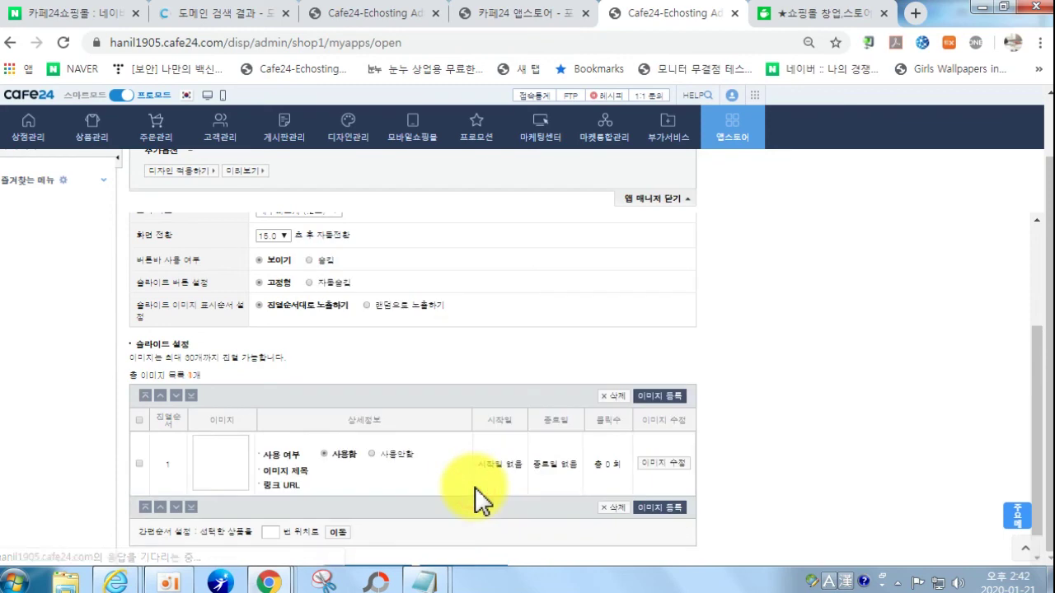
- Register main2.jpg as the second slide image without a title or link
{"action": "left_click", "coordinate": [655, 396]}
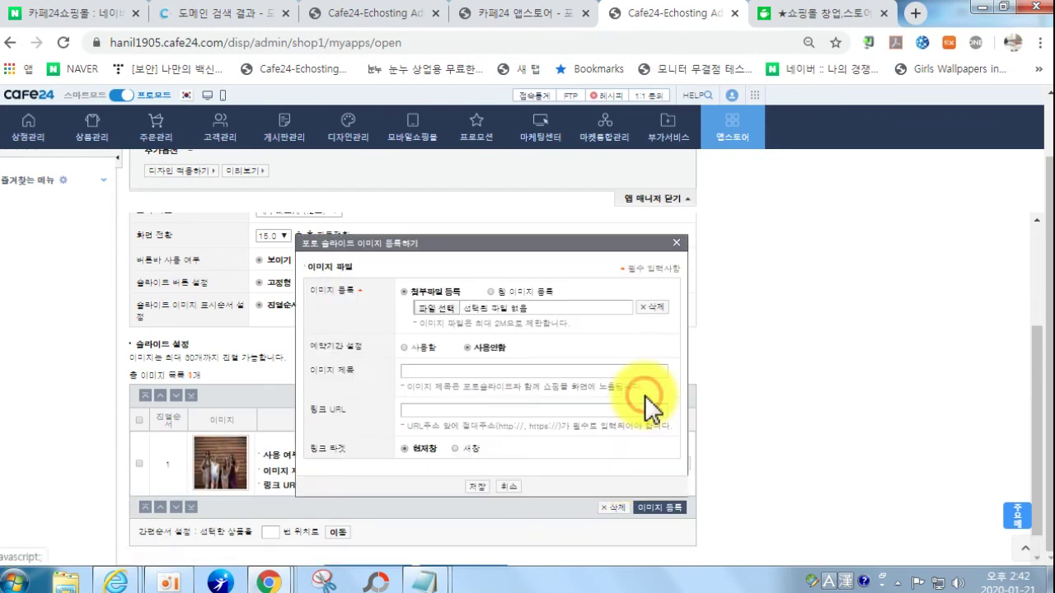
{"action": "left_click", "coordinate": [445, 310]}
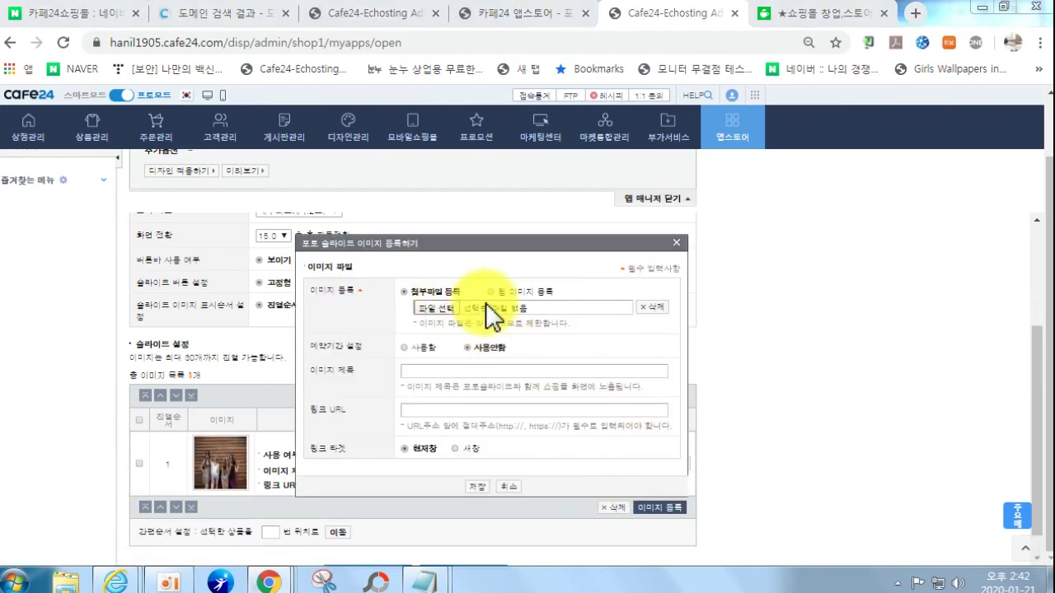
{"action": "left_click_drag", "start_coordinate": [337, 264], "coordinate": [306, 388]}
{"action": "double_click", "coordinate": [202, 377]}
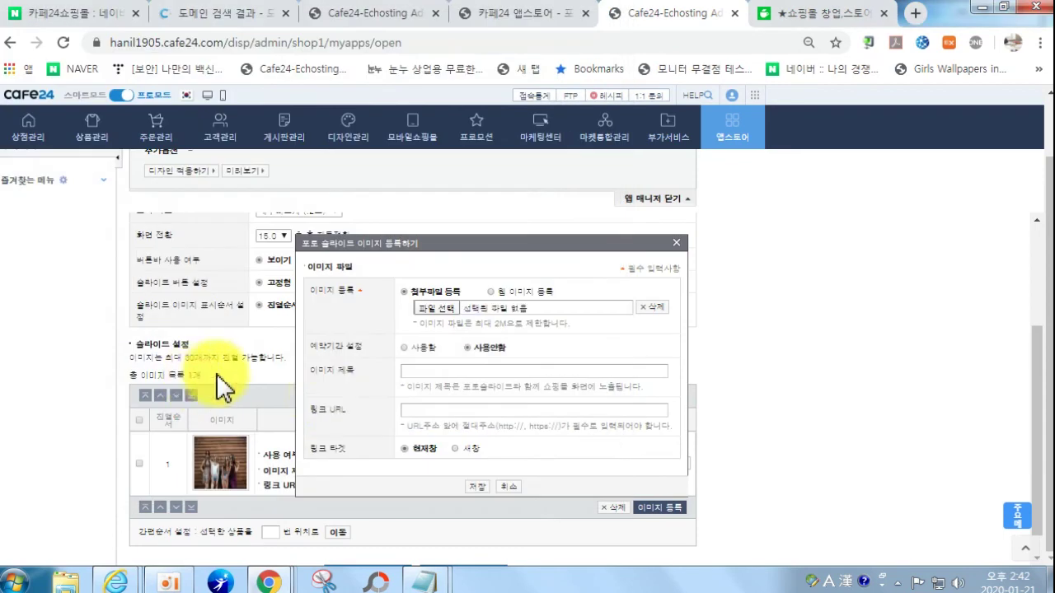
{"action": "left_click", "coordinate": [416, 409]}
{"action": "left_click", "coordinate": [377, 407]}
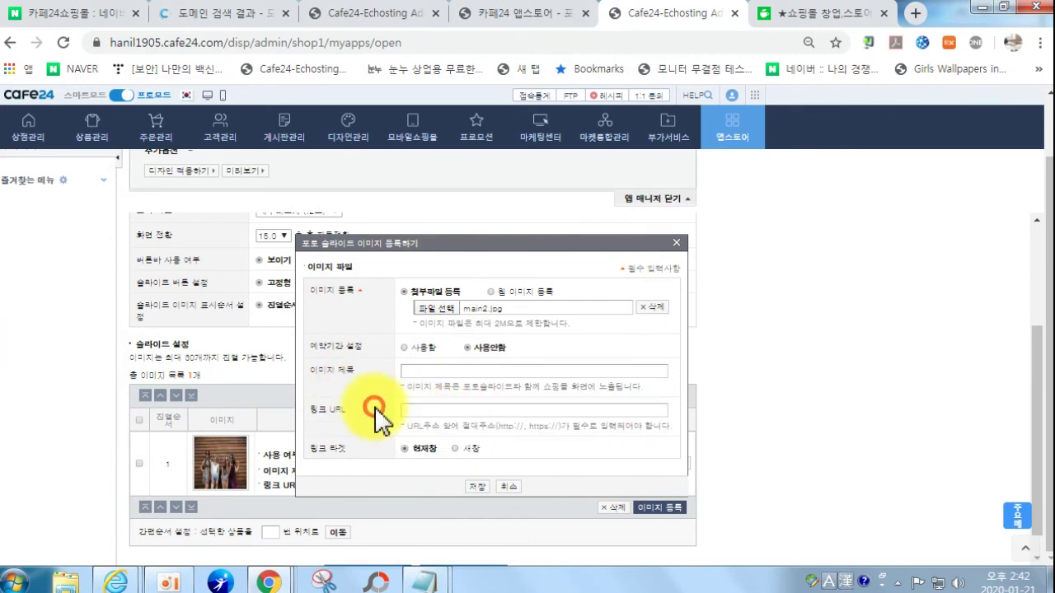
{"action": "left_click", "coordinate": [485, 487]}
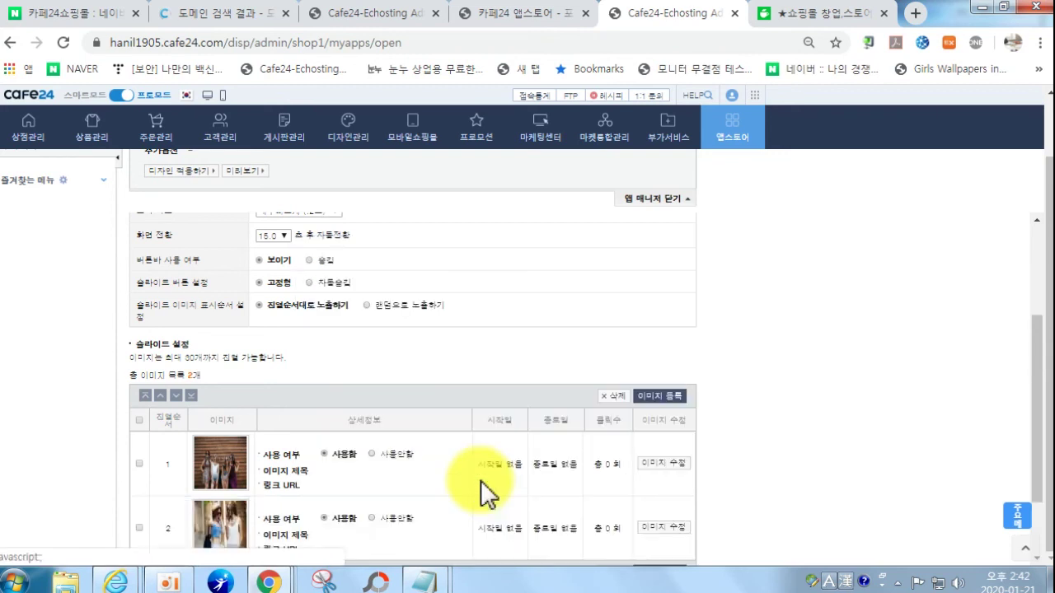
- Register main3.jpg as the third slide image and save the whole slide
{"action": "left_click", "coordinate": [652, 399]}
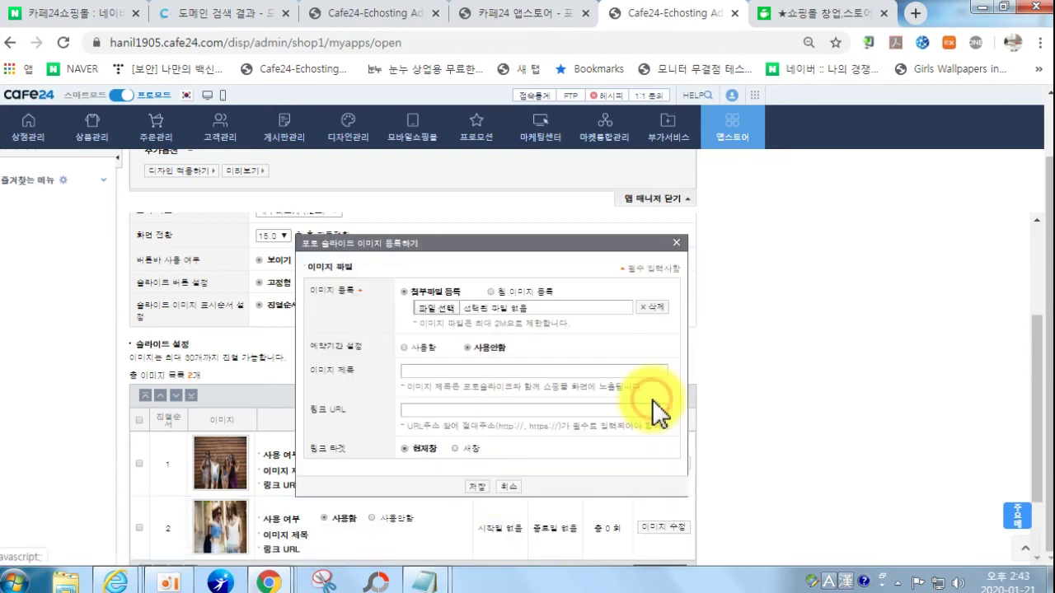
{"action": "left_click", "coordinate": [434, 307]}
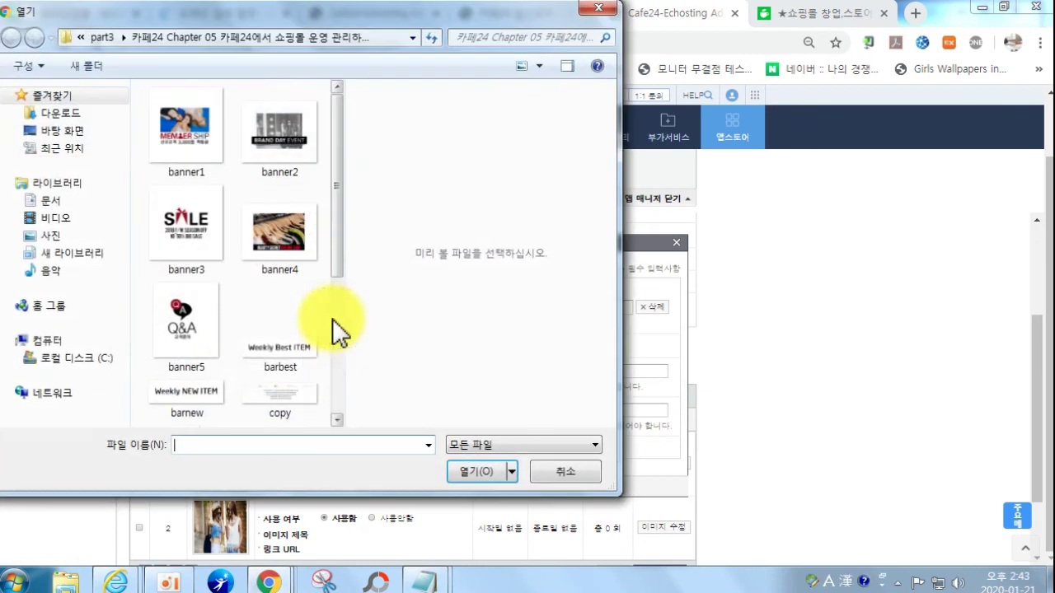
{"action": "scroll", "coordinate": [325, 375], "scroll_direction": "down", "scroll_amount": 3}
{"action": "double_click", "coordinate": [303, 387]}
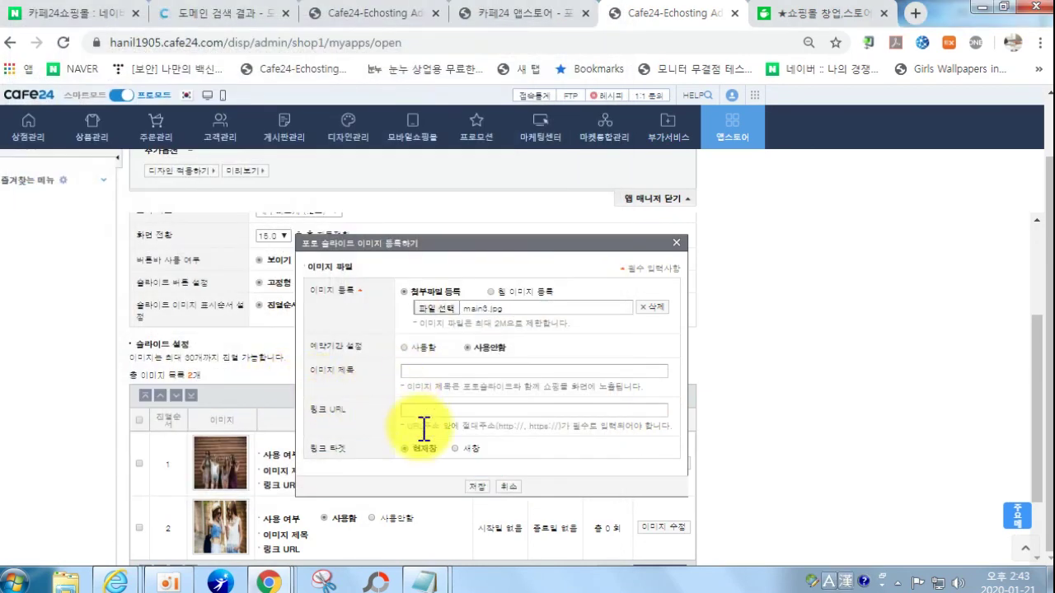
{"action": "left_click", "coordinate": [473, 485]}
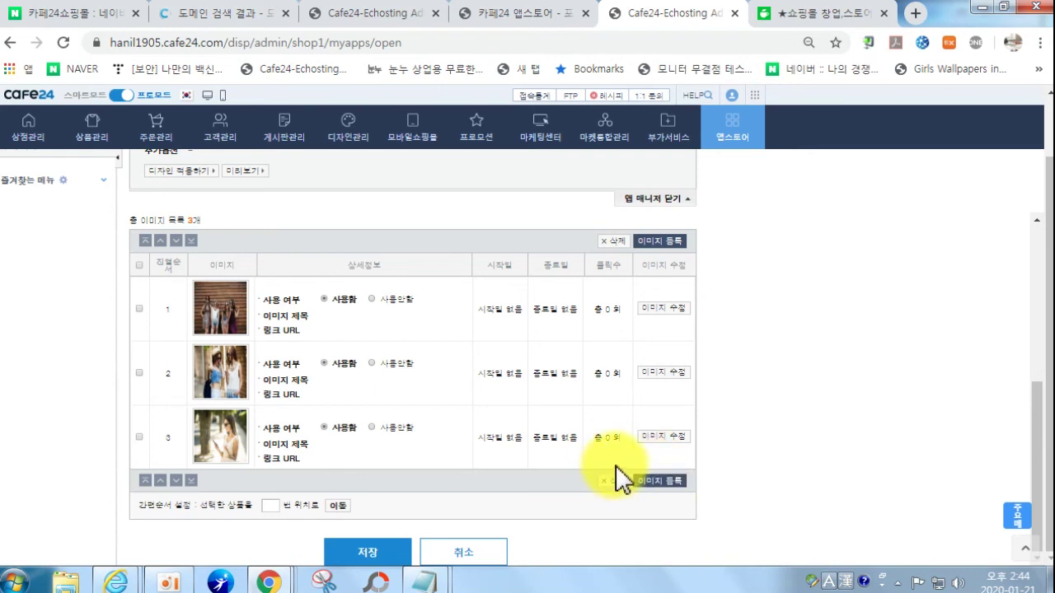
{"action": "left_click", "coordinate": [375, 554]}
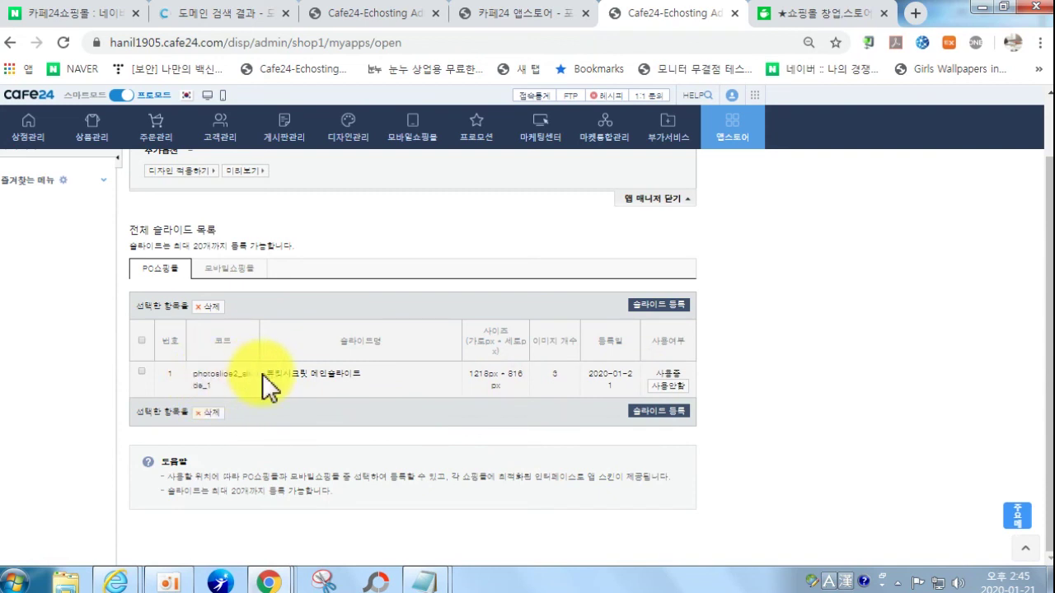
- Open the app's design application window and show the manual application (수동 적용) source code
{"action": "scroll", "coordinate": [255, 330], "scroll_direction": "up", "scroll_amount": 1}
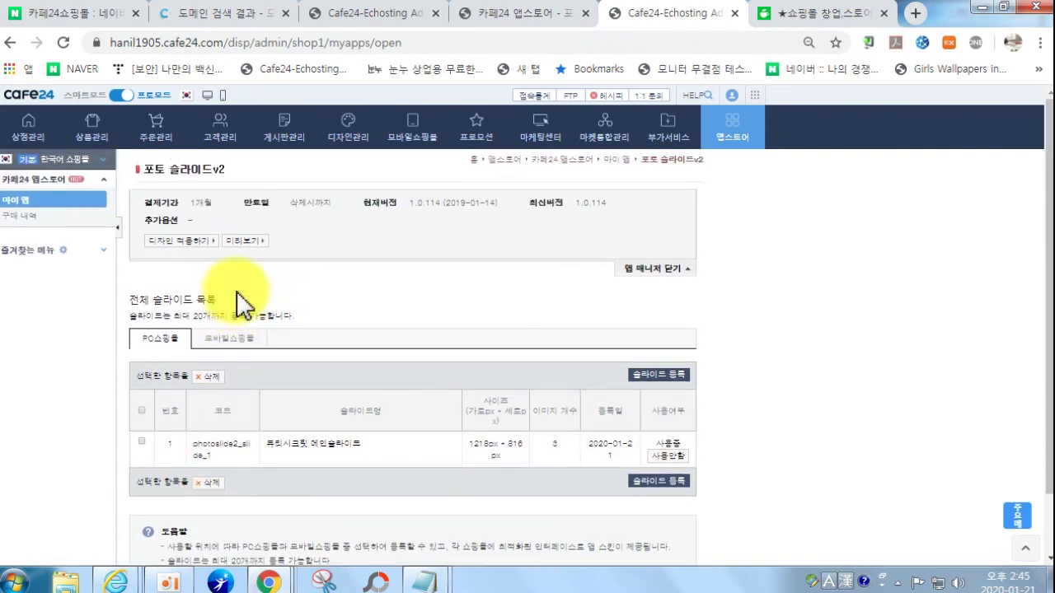
{"action": "left_click", "coordinate": [171, 240]}
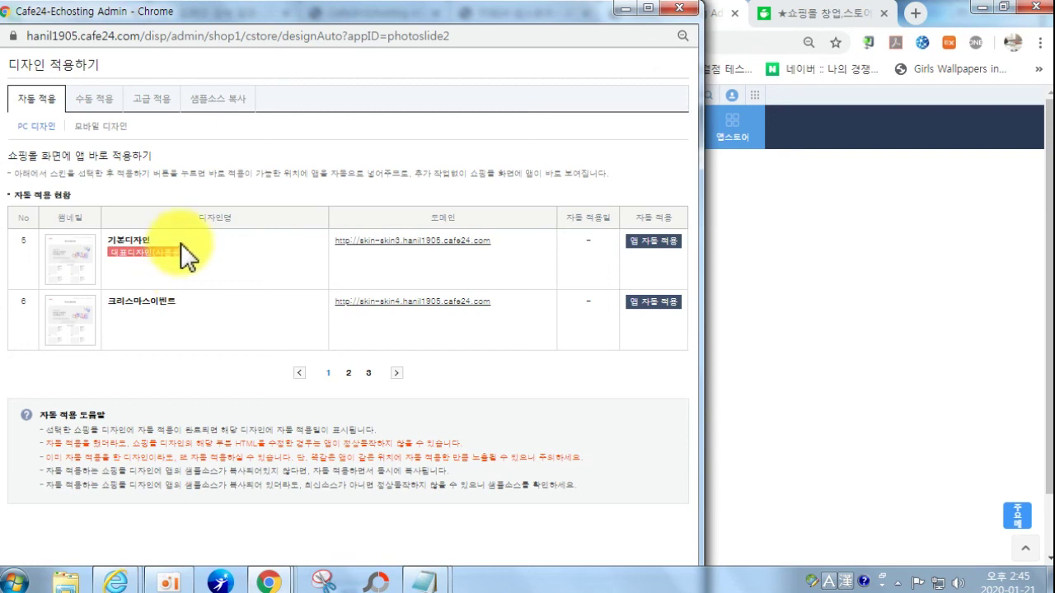
{"action": "left_click", "coordinate": [103, 104]}
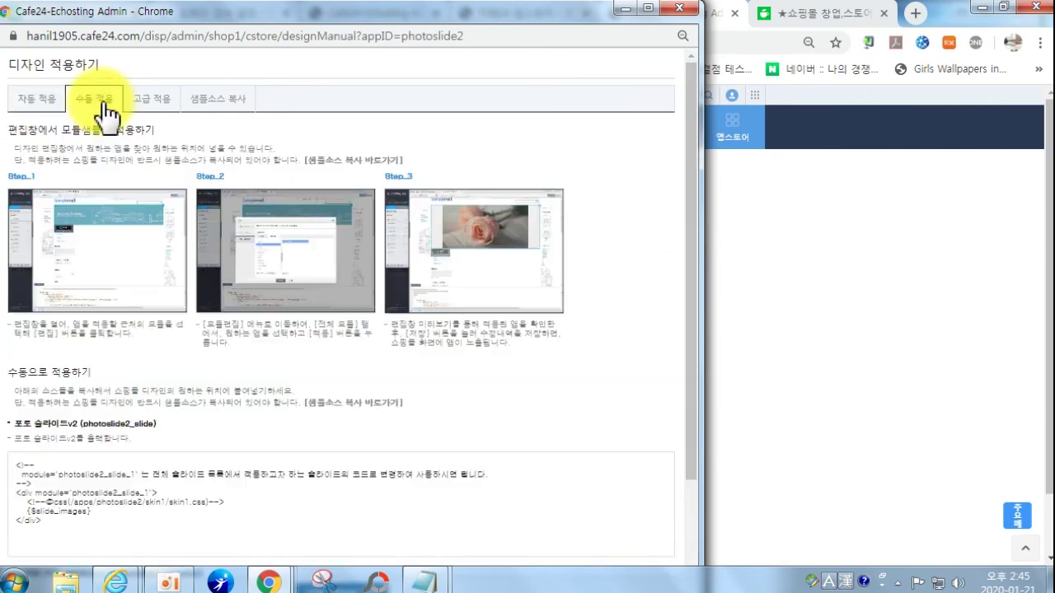
{"action": "scroll", "coordinate": [353, 412], "scroll_direction": "down", "scroll_amount": 1}
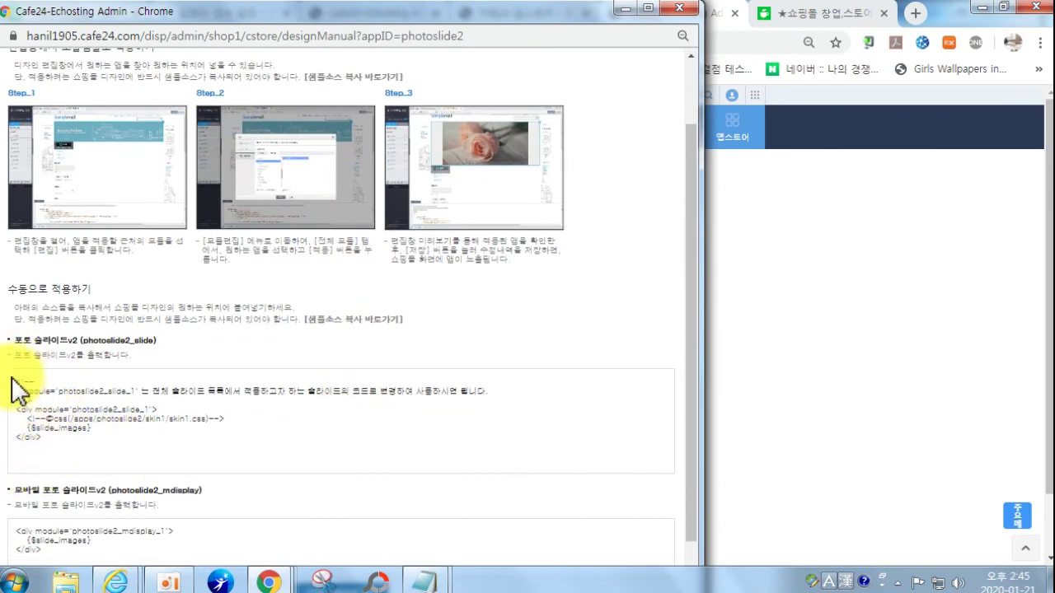
- Copy the complete 포토 슬라이드v2 (photoslide2_slide) source code for the PC shop
{"action": "left_click_drag", "start_coordinate": [16, 381], "coordinate": [66, 449]}
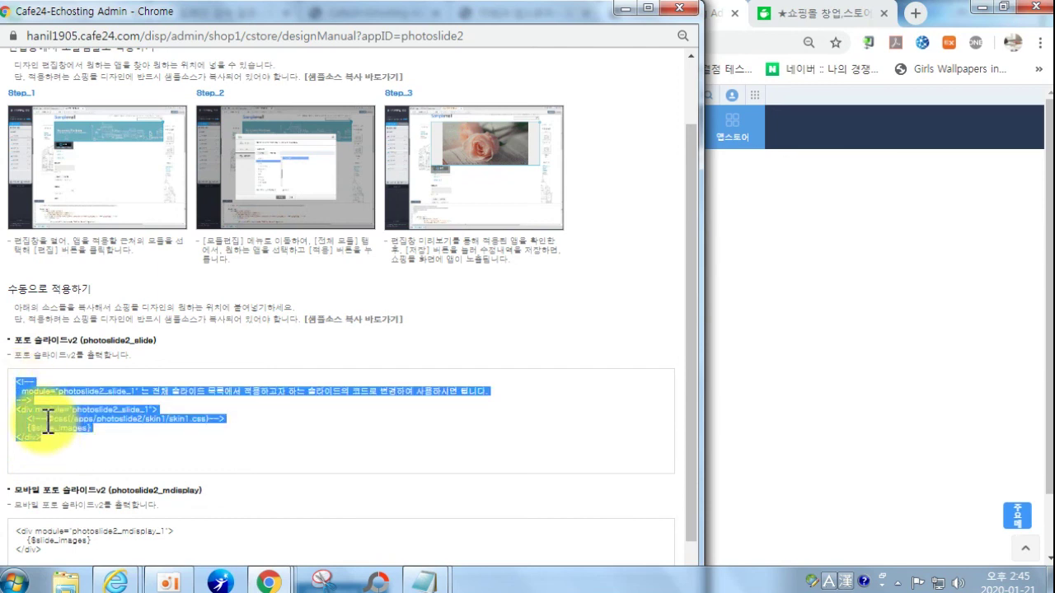
{"action": "right_click", "coordinate": [78, 419]}
{"action": "left_click", "coordinate": [91, 468]}
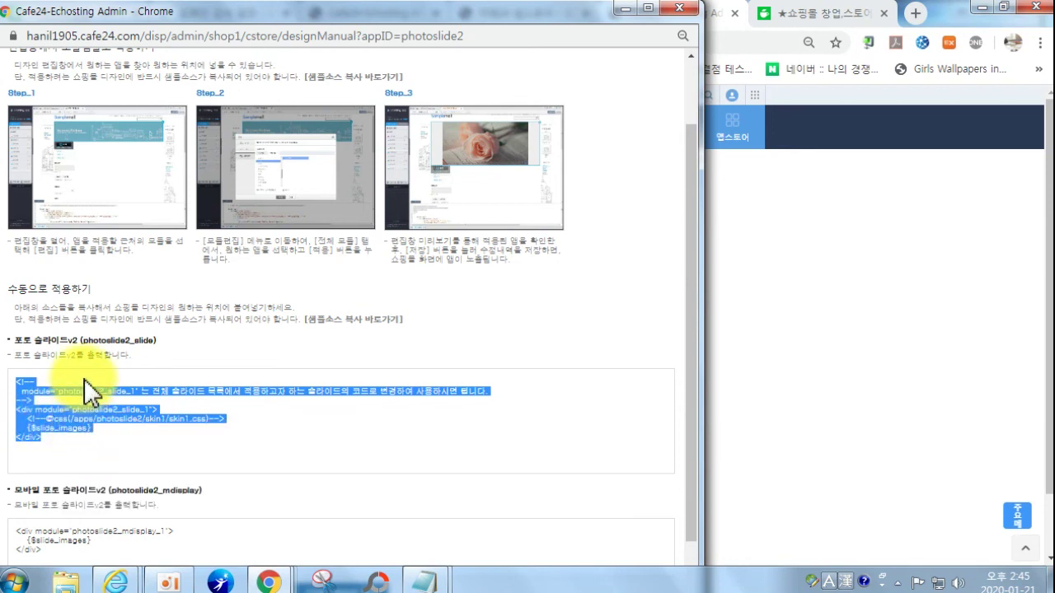
{"action": "right_click", "coordinate": [83, 412]}
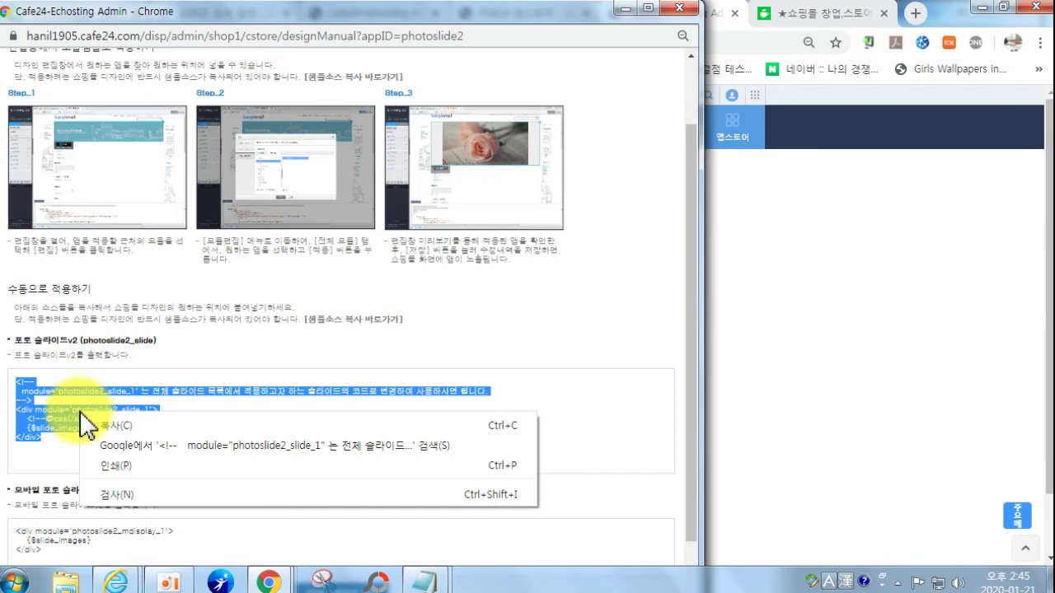
{"action": "left_click", "coordinate": [121, 427]}
- Open the design editor from the manual application window and dismiss the module alert
{"action": "scroll", "coordinate": [329, 453], "scroll_direction": "down", "scroll_amount": 1}
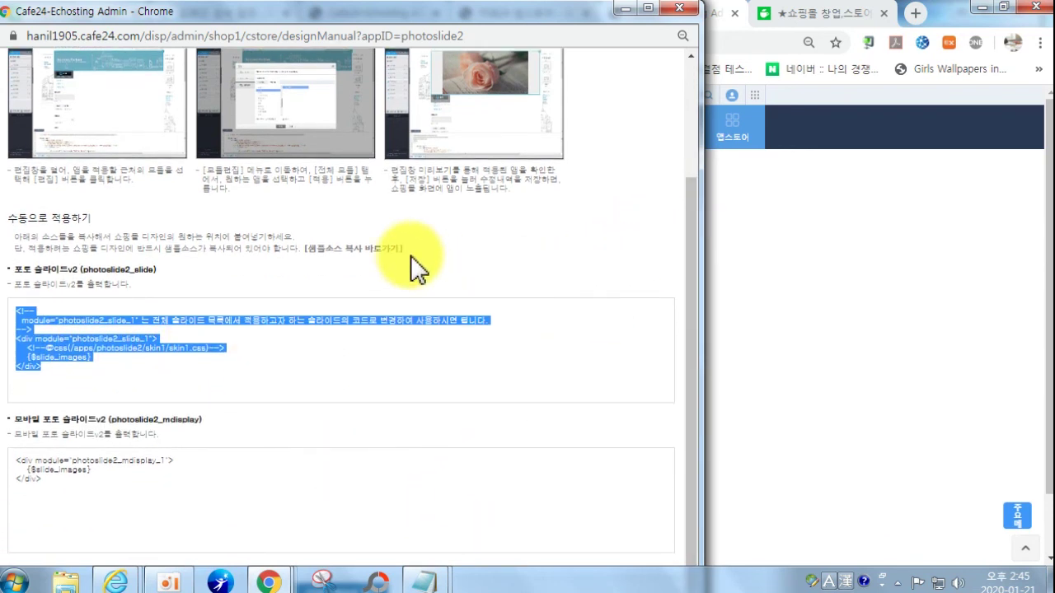
{"action": "scroll", "coordinate": [352, 387], "scroll_direction": "down", "scroll_amount": 6}
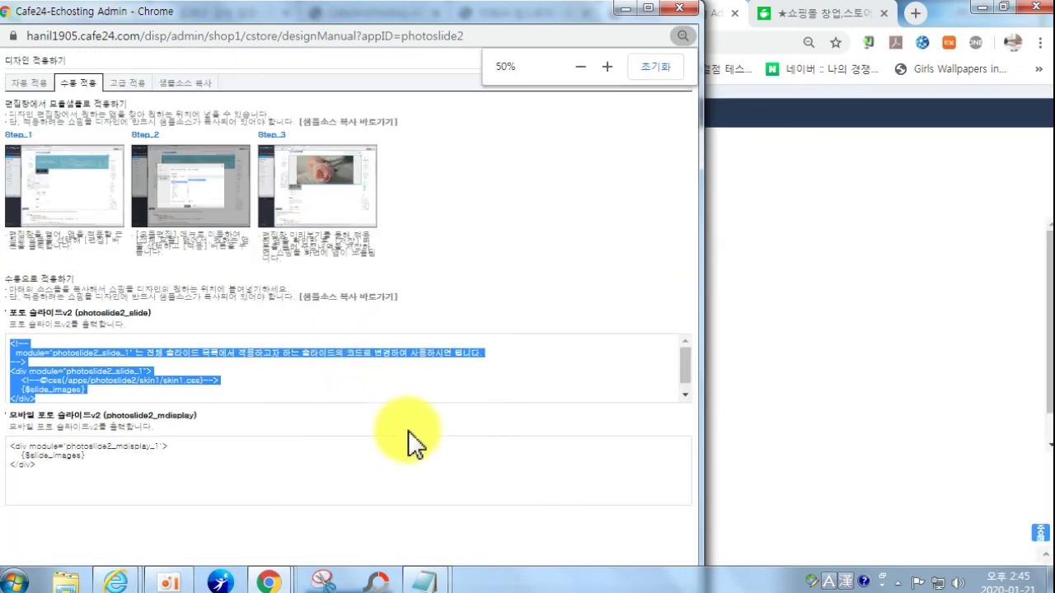
{"action": "scroll", "coordinate": [437, 404], "scroll_direction": "down", "scroll_amount": 1}
{"action": "scroll", "coordinate": [466, 357], "scroll_direction": "up", "scroll_amount": 5}
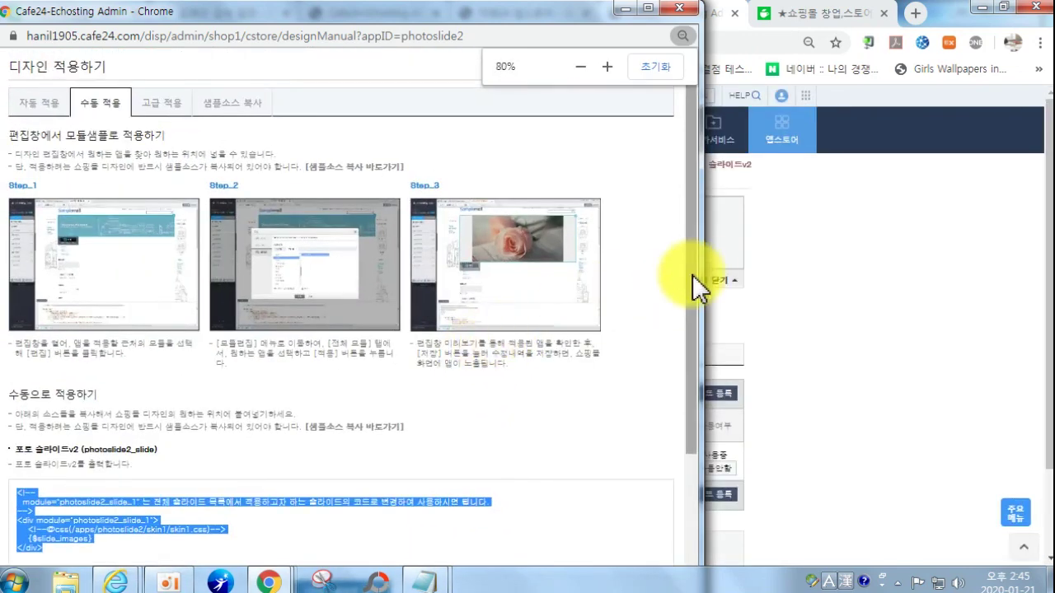
{"action": "scroll", "coordinate": [671, 480], "scroll_direction": "down", "scroll_amount": 3}
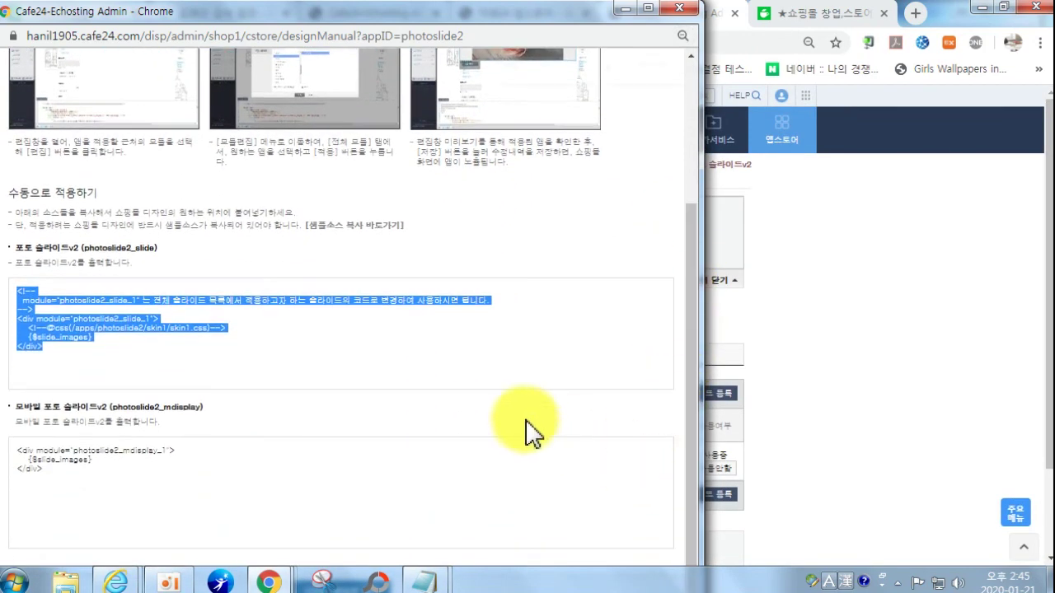
{"action": "scroll", "coordinate": [518, 431], "scroll_direction": "down", "scroll_amount": 1}
{"action": "left_click_drag", "start_coordinate": [596, 12], "coordinate": [513, 100]}
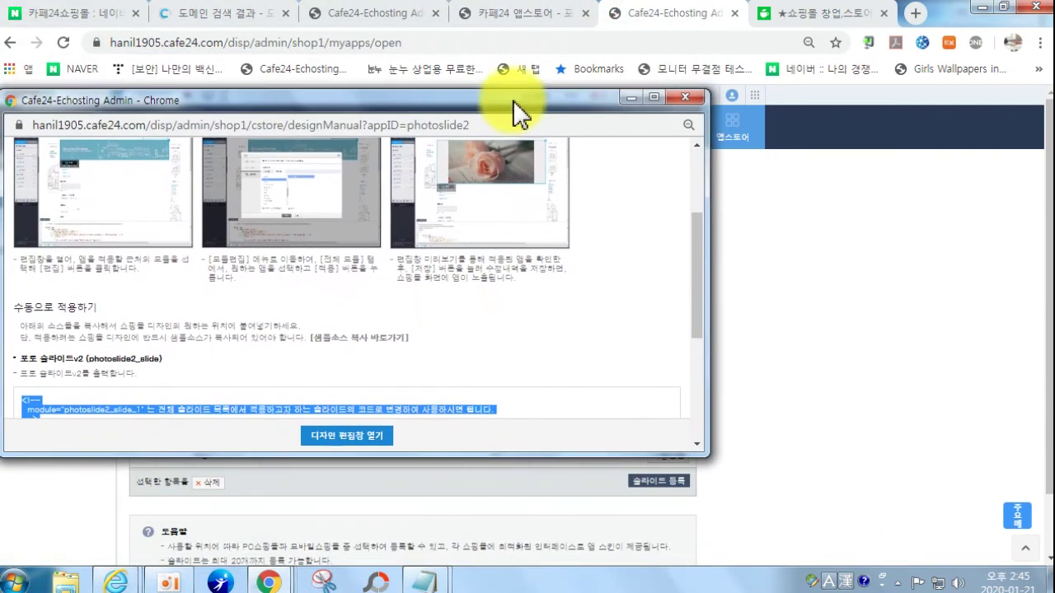
{"action": "left_click", "coordinate": [362, 441]}
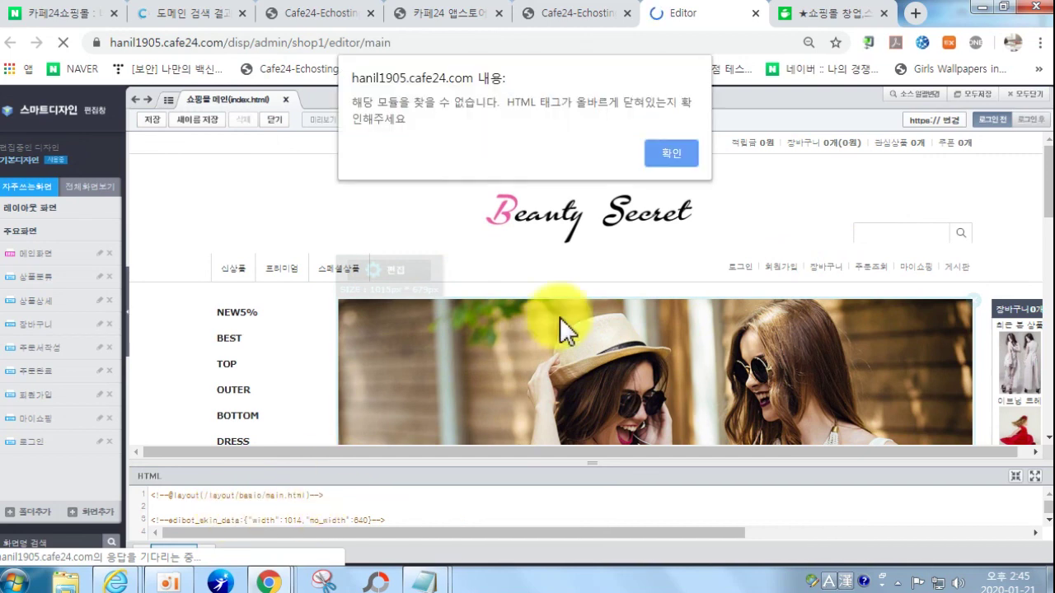
{"action": "left_click", "coordinate": [673, 155]}
- Replace the main2.jpg banner link in index.html with the copied photoslide2_slide_1 module code and save the page
{"action": "left_click_drag", "start_coordinate": [478, 462], "coordinate": [513, 320]}
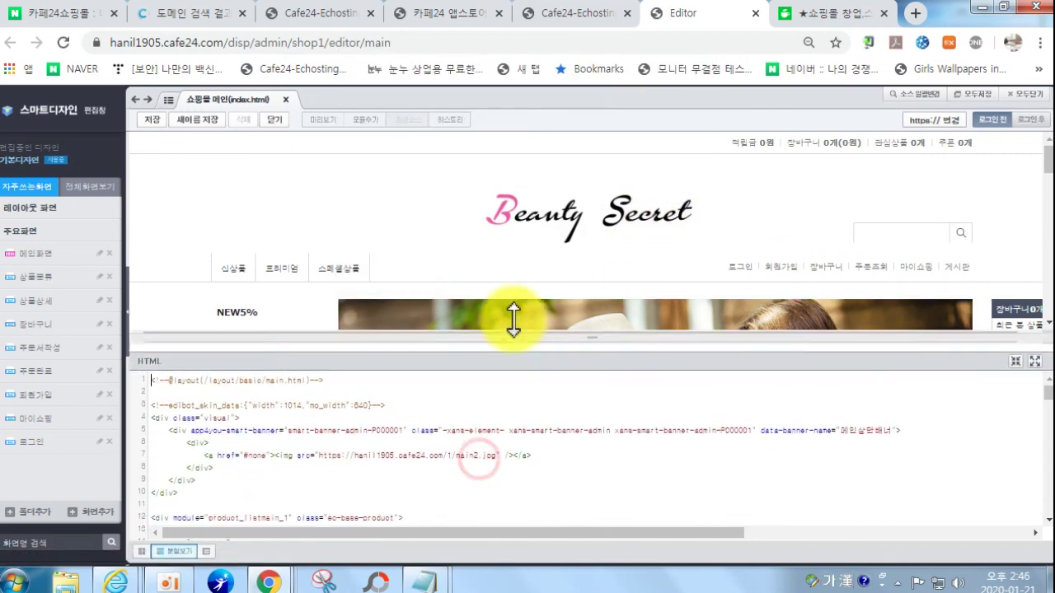
{"action": "left_click", "coordinate": [184, 425]}
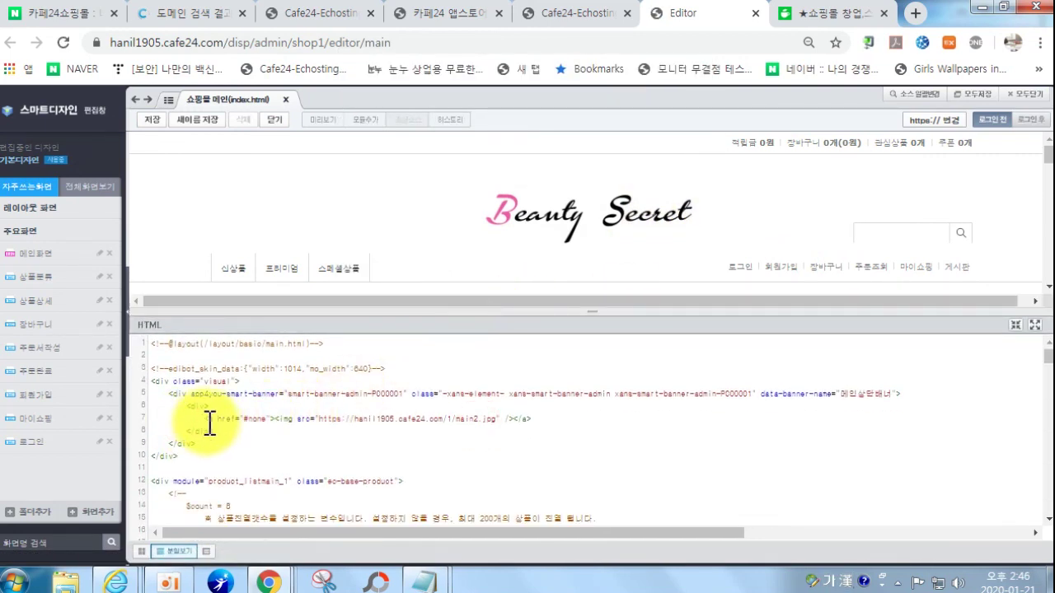
{"action": "left_click_drag", "start_coordinate": [204, 420], "coordinate": [537, 422]}
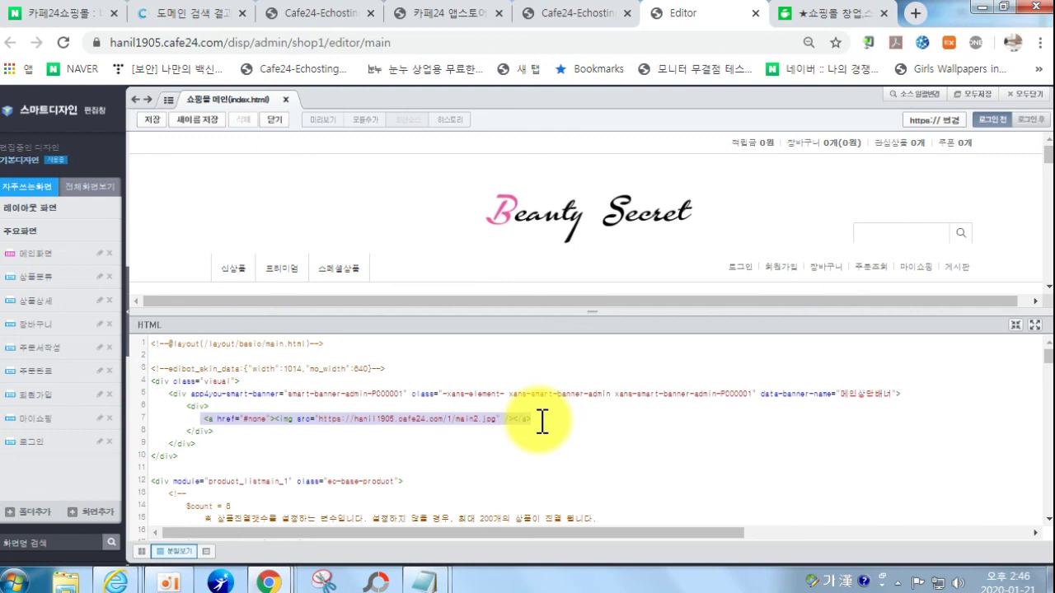
{"action": "left_click", "coordinate": [334, 422]}
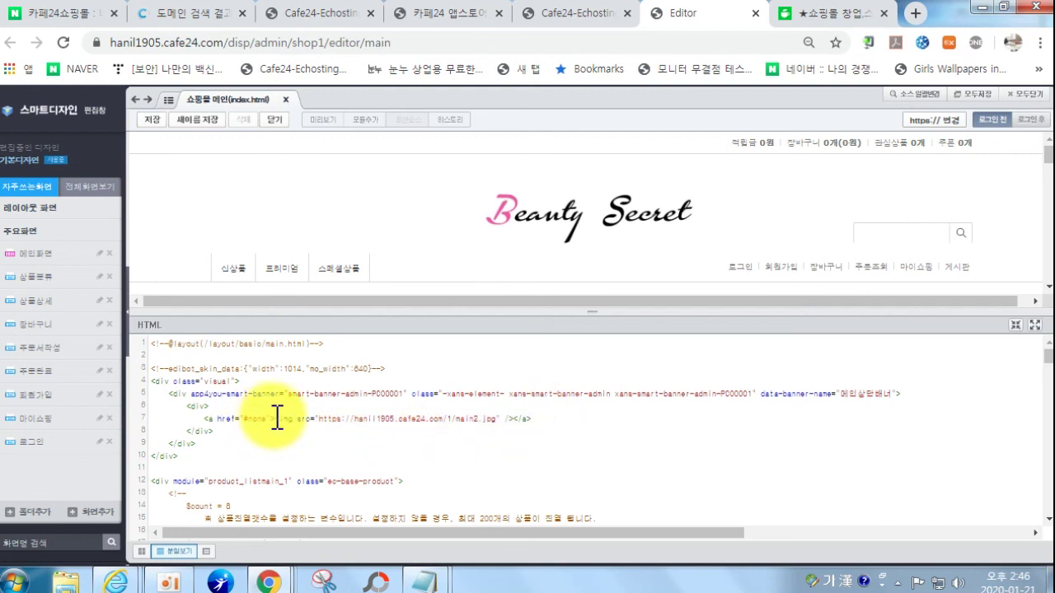
{"action": "left_click_drag", "start_coordinate": [286, 419], "coordinate": [513, 416]}
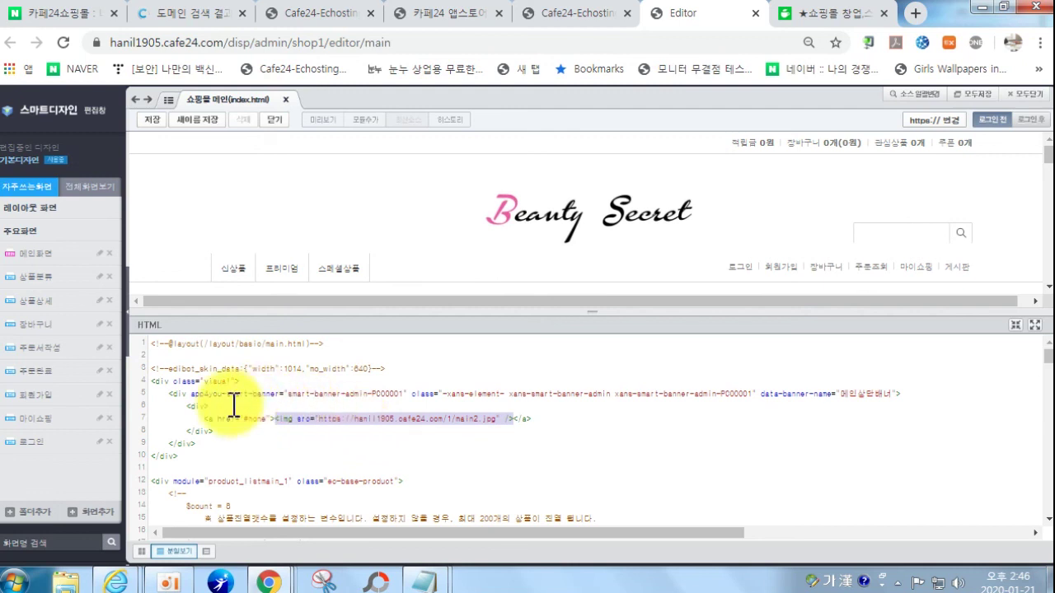
{"action": "left_click_drag", "start_coordinate": [204, 419], "coordinate": [552, 421]}
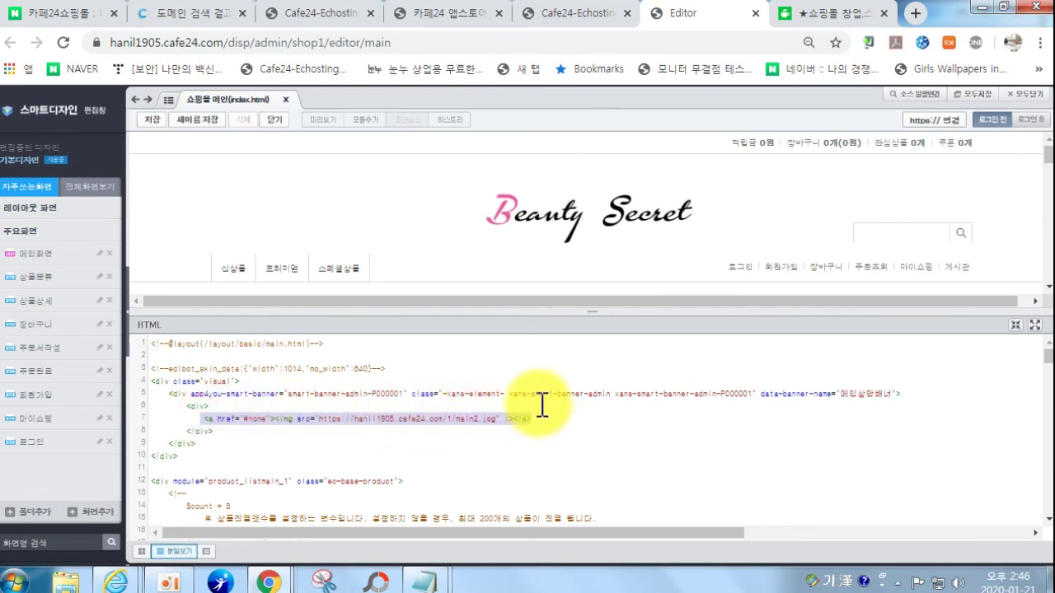
{"action": "key", "text": "ctrl+v"}
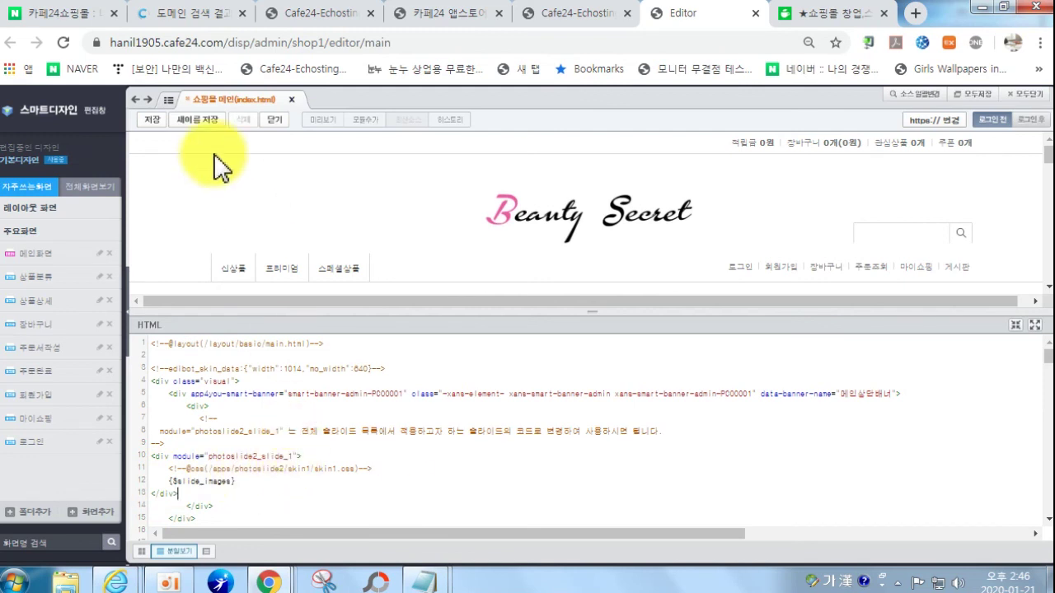
{"action": "left_click", "coordinate": [153, 124]}
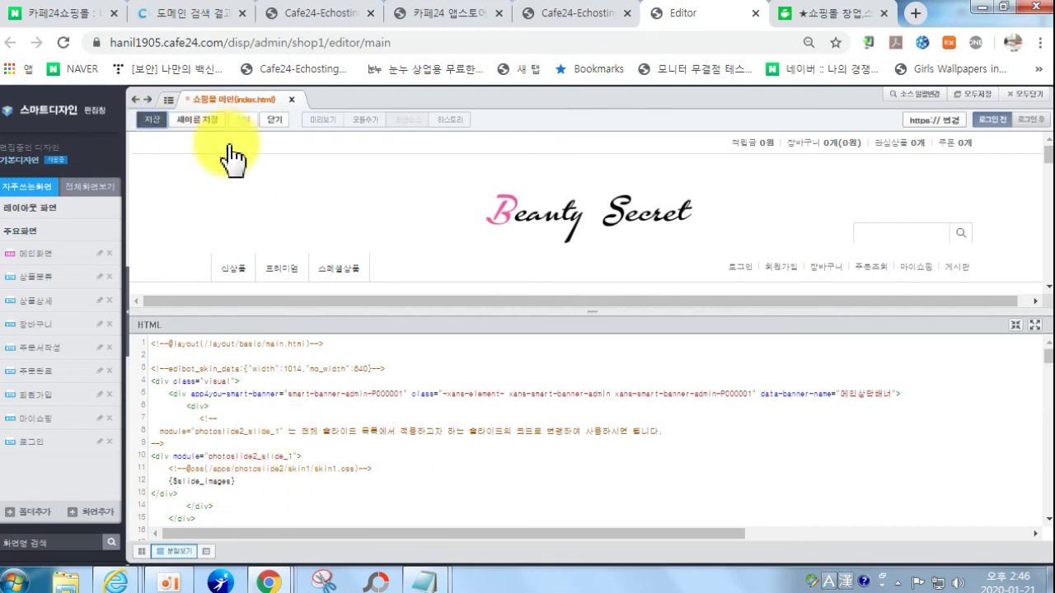
- Check how the inserted photo slide fits above the 신상품 section in the editor preview
{"action": "mouse_move", "coordinate": [605, 251]}
{"action": "scroll", "coordinate": [618, 256], "scroll_direction": "down", "scroll_amount": 5}
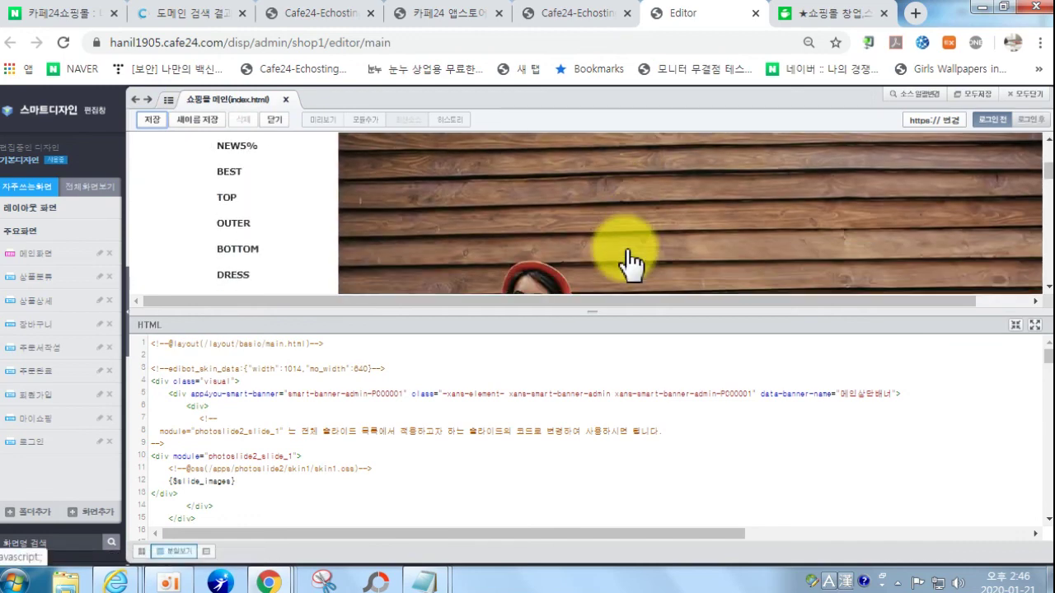
{"action": "scroll", "coordinate": [631, 262], "scroll_direction": "down", "scroll_amount": 8}
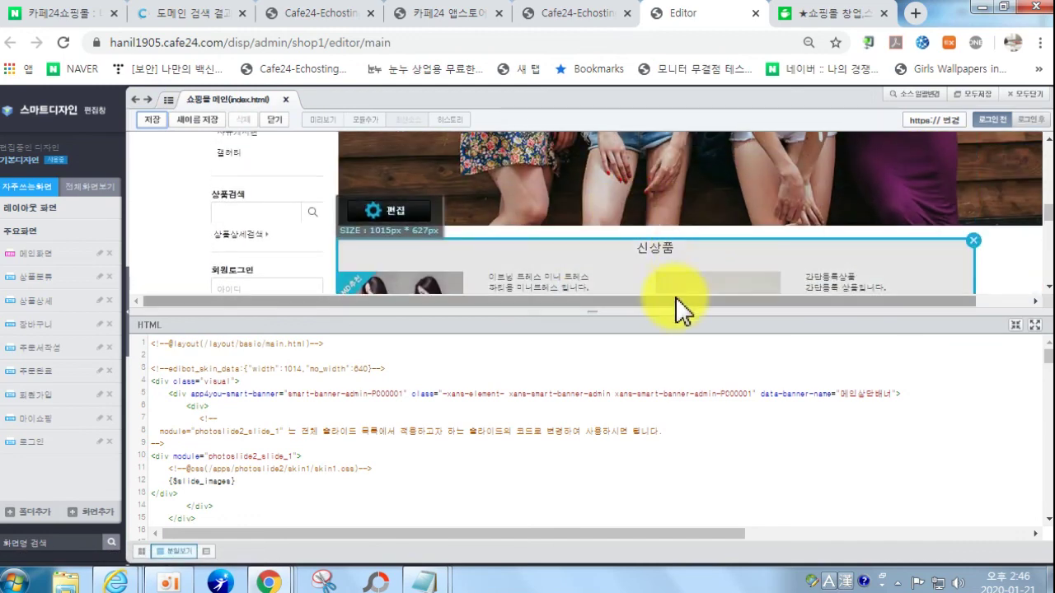
{"action": "left_click_drag", "start_coordinate": [676, 301], "coordinate": [808, 305]}
{"action": "scroll", "coordinate": [948, 235], "scroll_direction": "up", "scroll_amount": 5}
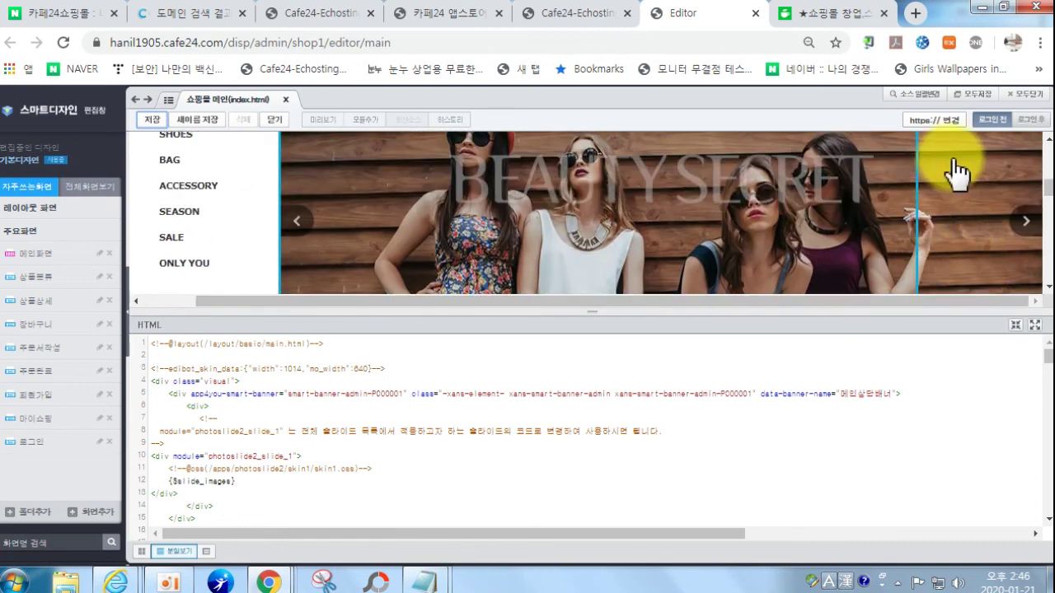
- Close the design editor, open the shop's storefront and set the 쇼핑몰 관리자 기능 option to 사용안함
{"action": "left_click", "coordinate": [756, 13]}
{"action": "left_click", "coordinate": [211, 95]}
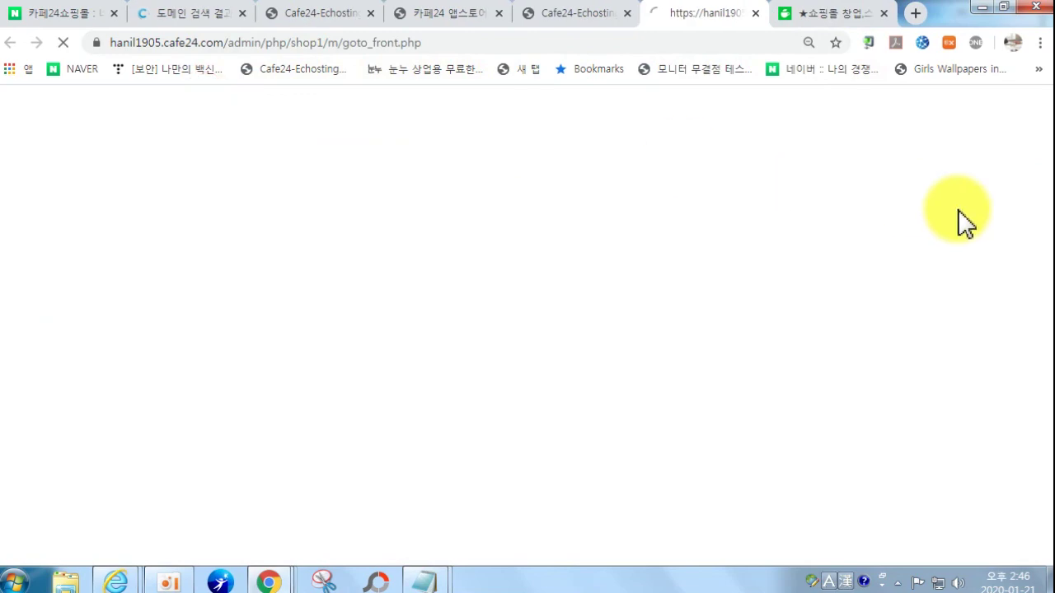
{"action": "scroll", "coordinate": [1008, 224], "scroll_direction": "down", "scroll_amount": 1}
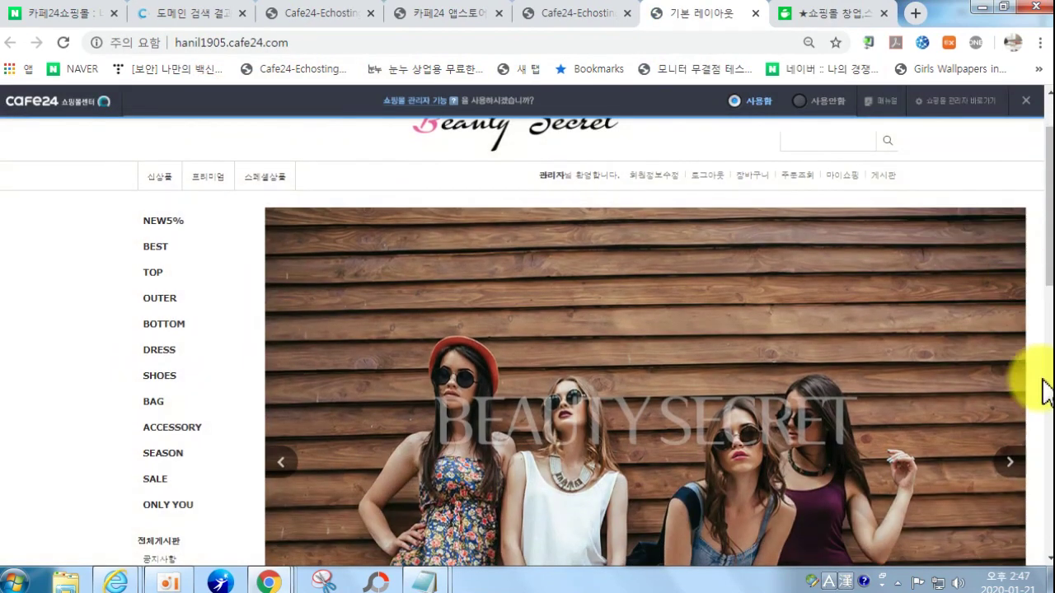
{"action": "left_click", "coordinate": [826, 99]}
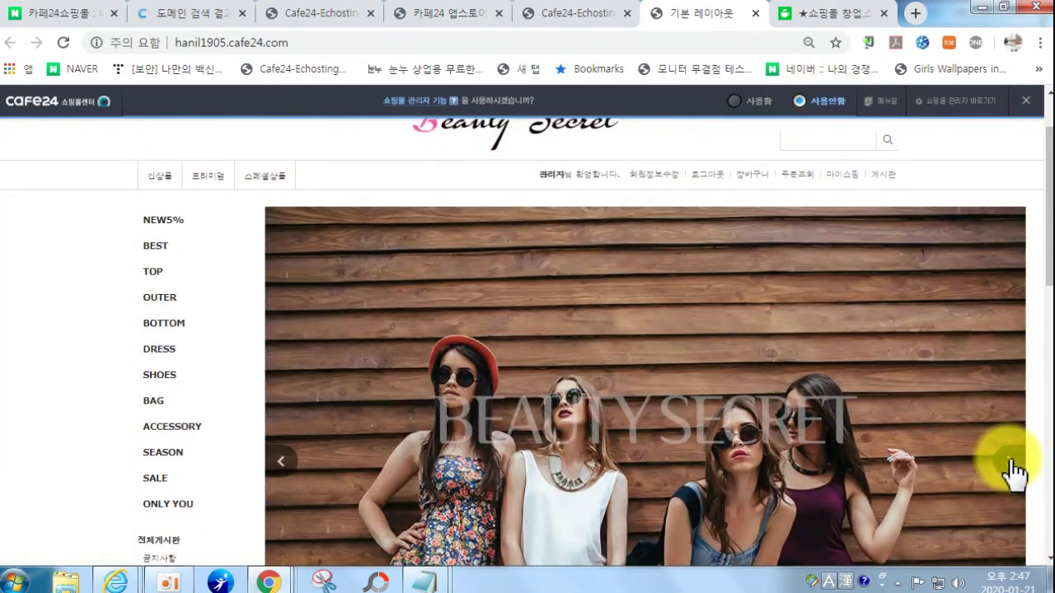
- Review the main photo slide on the storefront by advancing through its images
{"action": "scroll", "coordinate": [1007, 477], "scroll_direction": "down", "scroll_amount": 2}
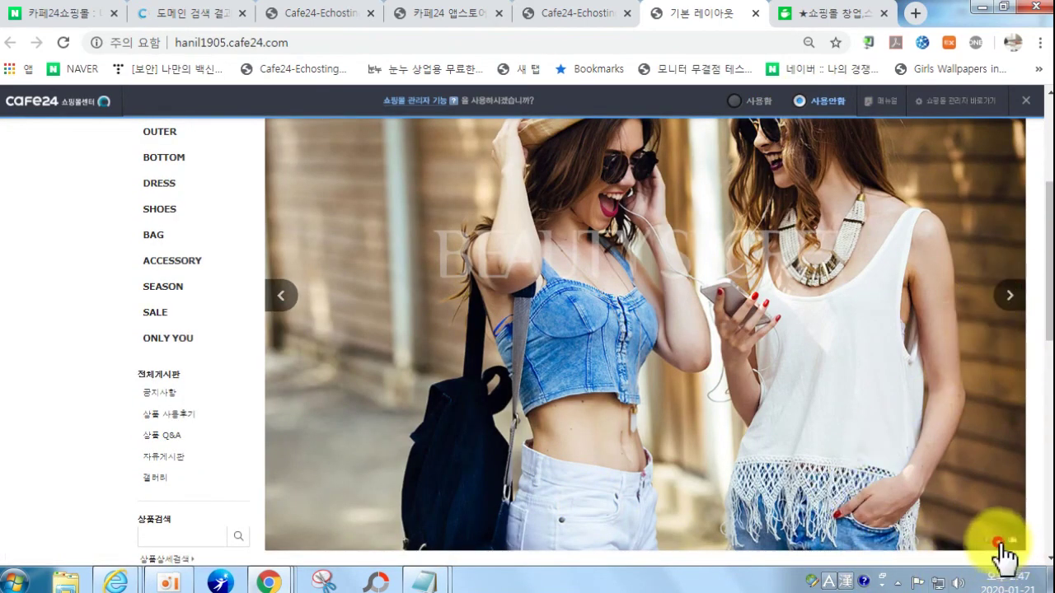
{"action": "scroll", "coordinate": [537, 448], "scroll_direction": "up", "scroll_amount": 3}
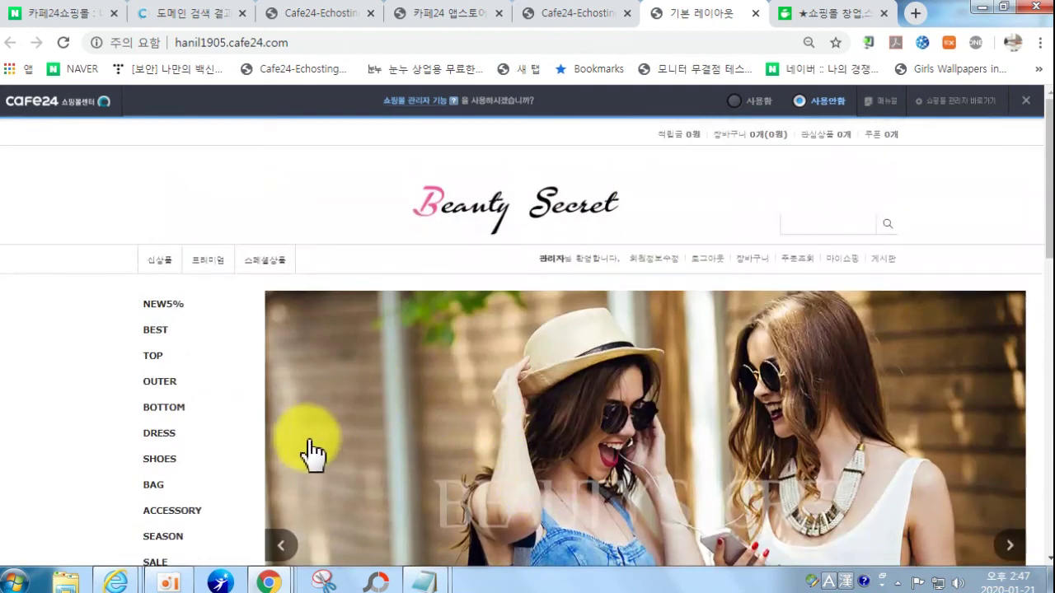
{"action": "scroll", "coordinate": [297, 441], "scroll_direction": "down", "scroll_amount": 2}
{"action": "scroll", "coordinate": [266, 414], "scroll_direction": "down", "scroll_amount": 2}
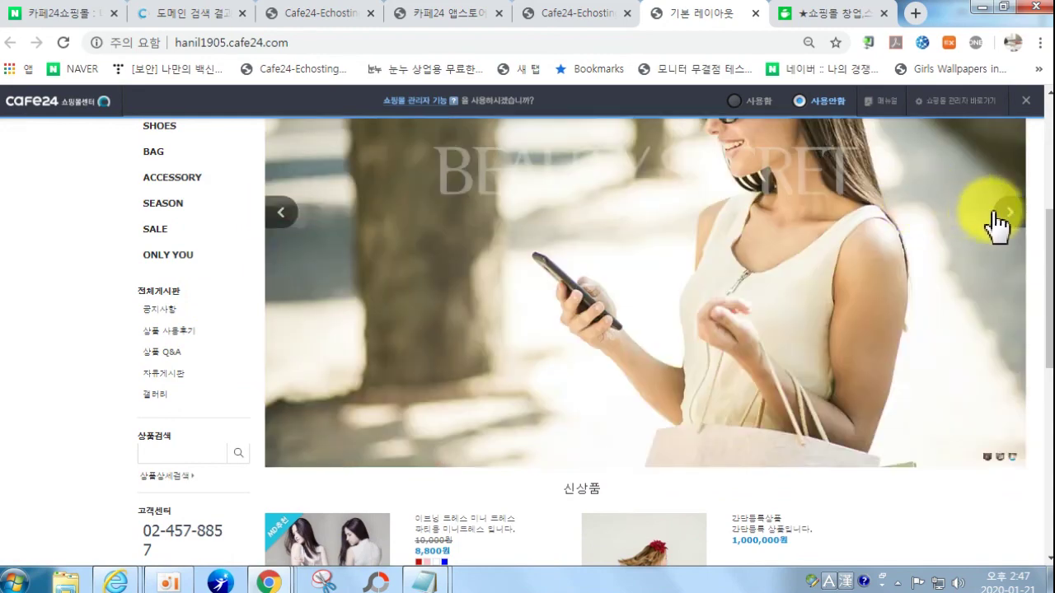
{"action": "left_click", "coordinate": [1016, 216]}
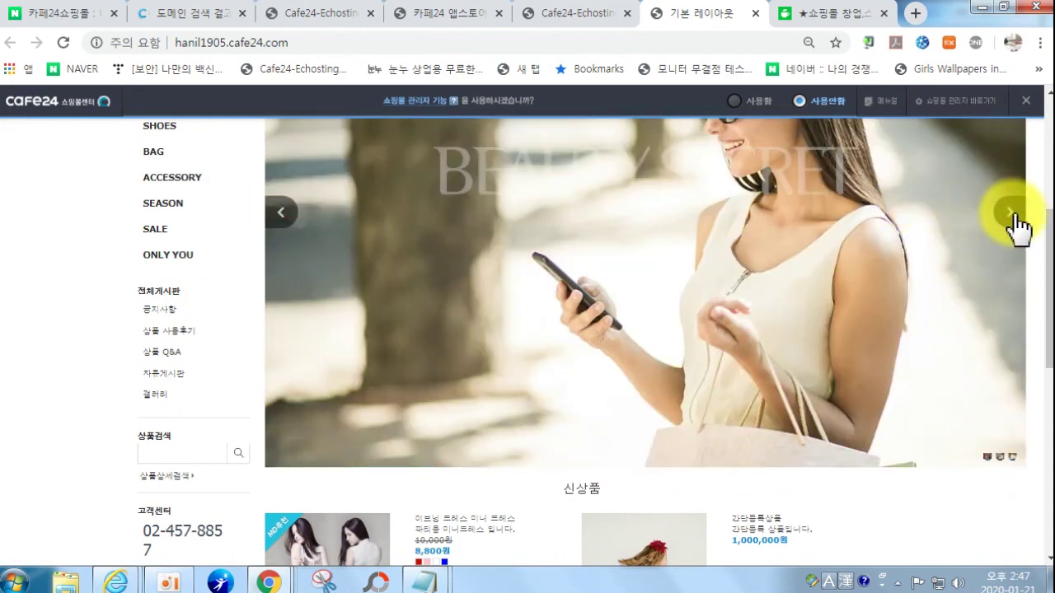
{"action": "left_click", "coordinate": [1017, 219]}
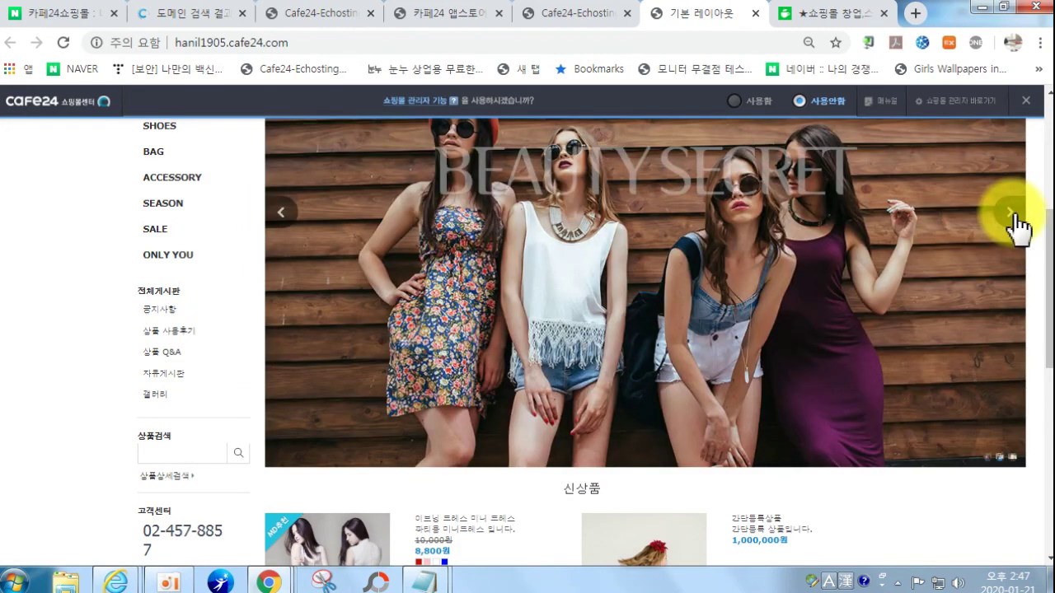
{"action": "left_click", "coordinate": [1017, 218]}
{"action": "scroll", "coordinate": [1018, 226], "scroll_direction": "up", "scroll_amount": 1}
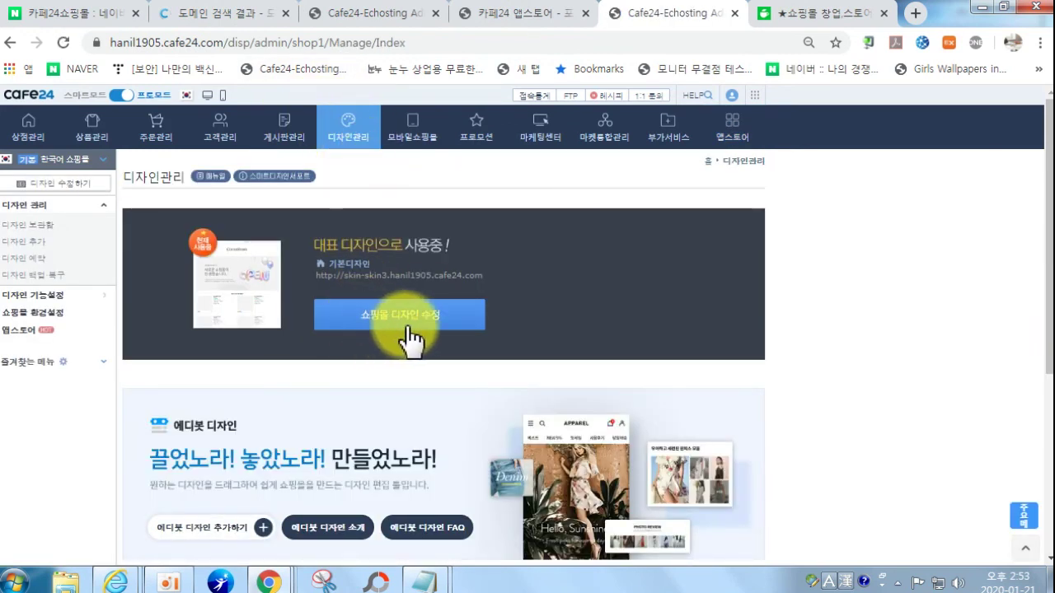
- Open the shop design editor and open logotop.css from the source code of the top logo module
{"action": "left_click", "coordinate": [392, 327]}
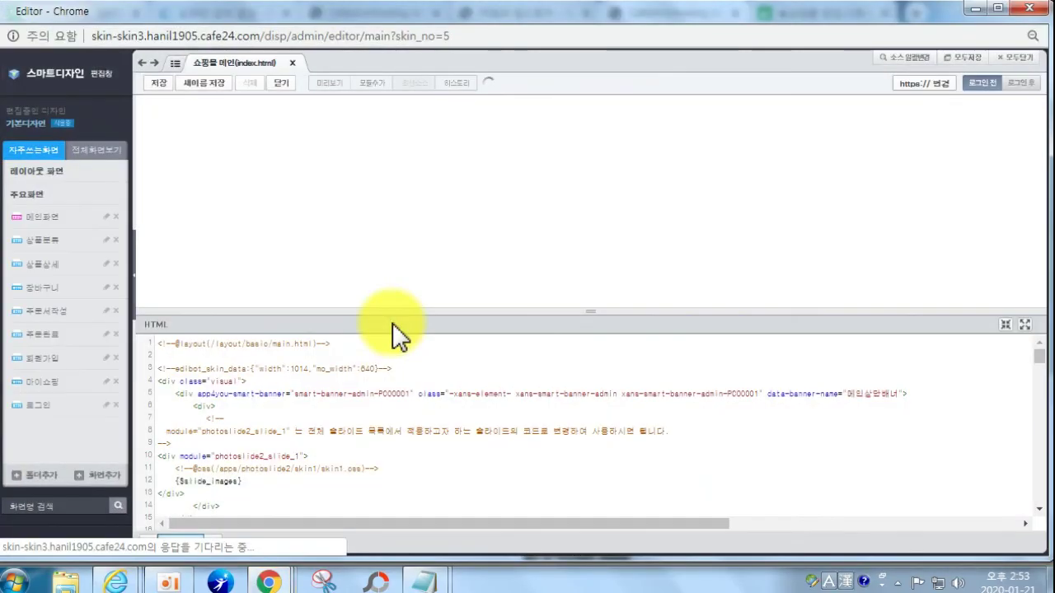
{"action": "mouse_move", "coordinate": [544, 181]}
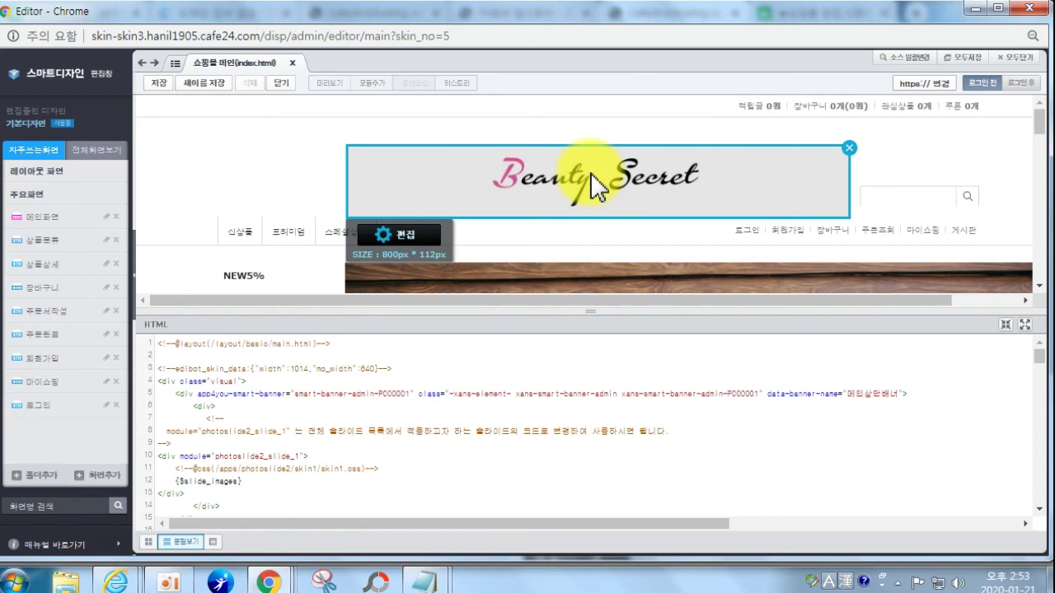
{"action": "left_click", "coordinate": [590, 172]}
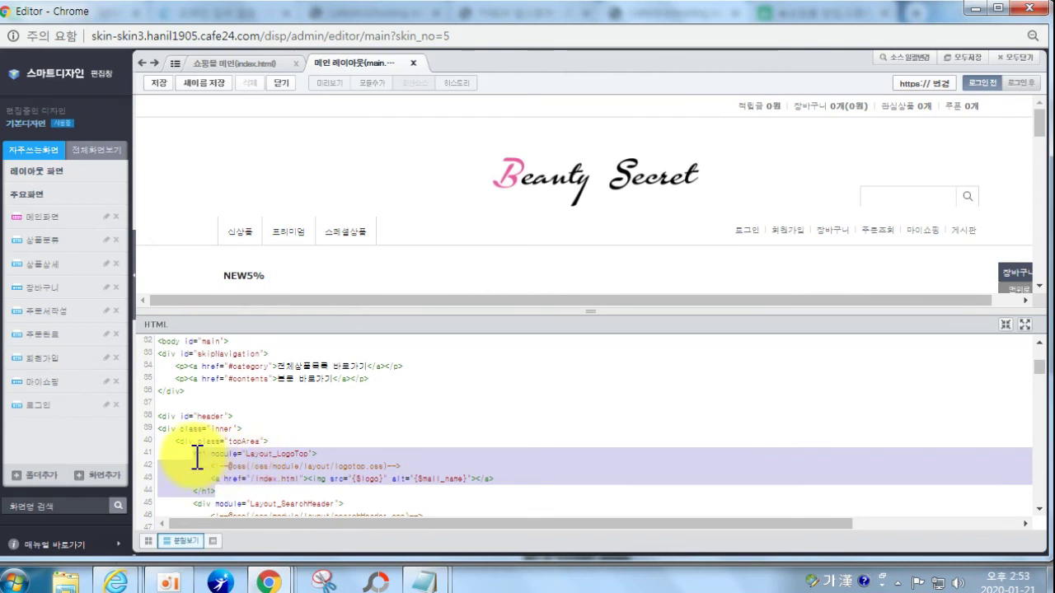
{"action": "mouse_move", "coordinate": [204, 468]}
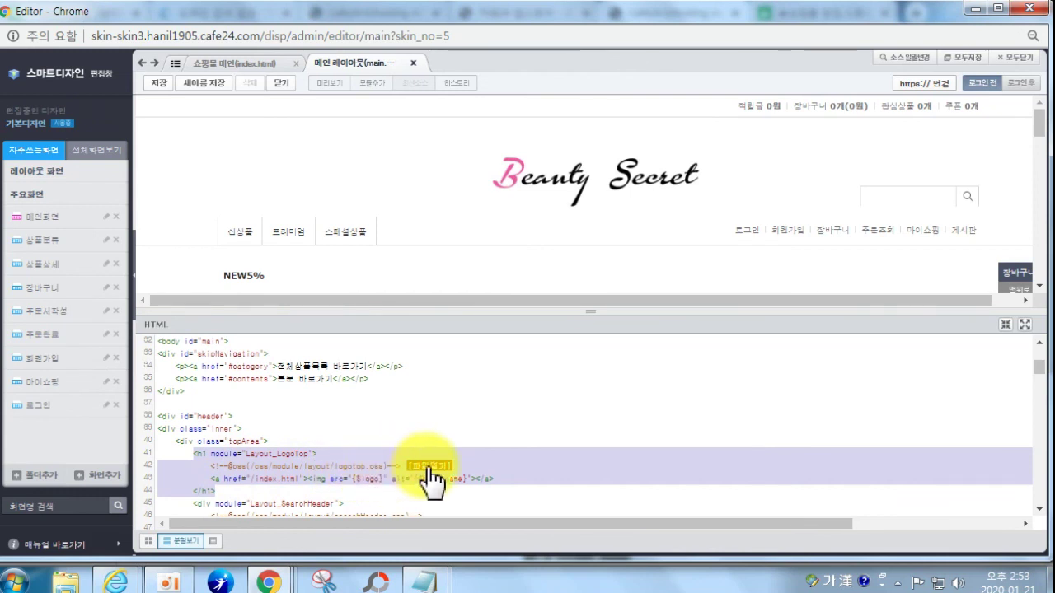
{"action": "left_click", "coordinate": [421, 468]}
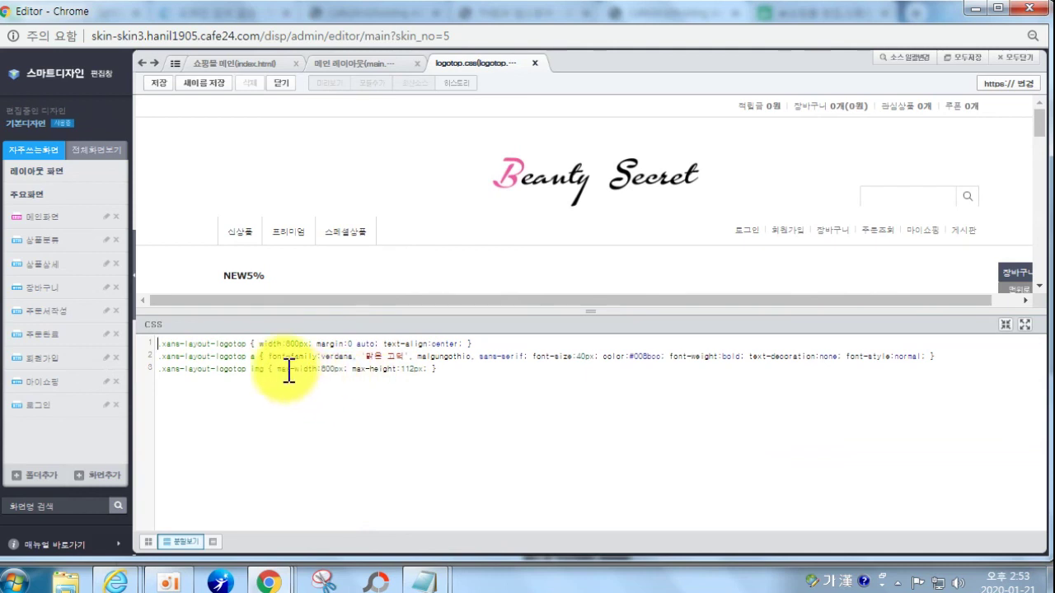
- Delete the max-width and max-height declarations from the .xans-layout-logotop img rule and save logotop.css
{"action": "left_click_drag", "start_coordinate": [280, 370], "coordinate": [434, 370]}
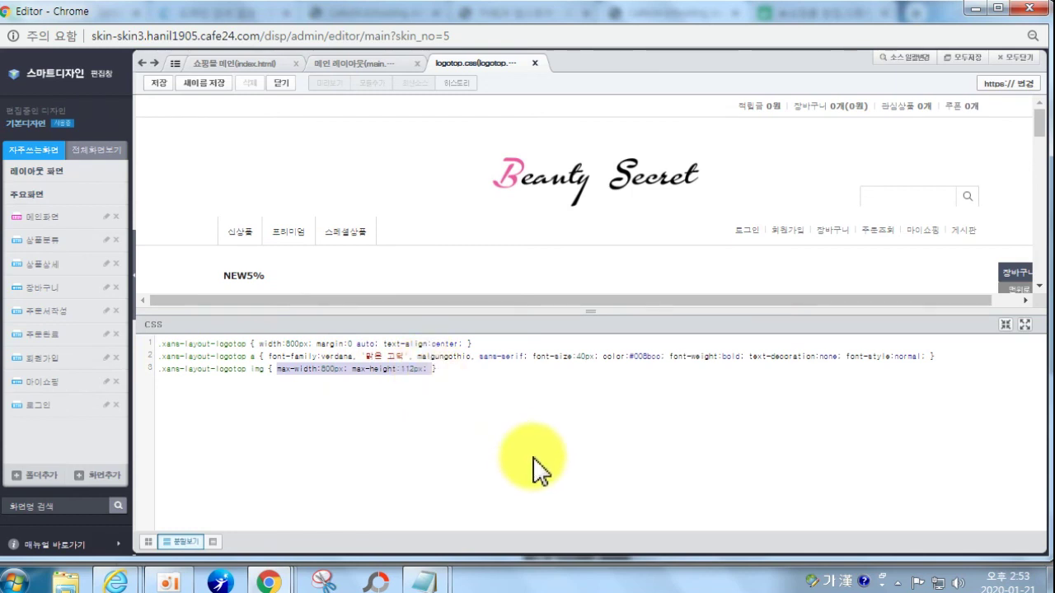
{"action": "key", "text": "Delete"}
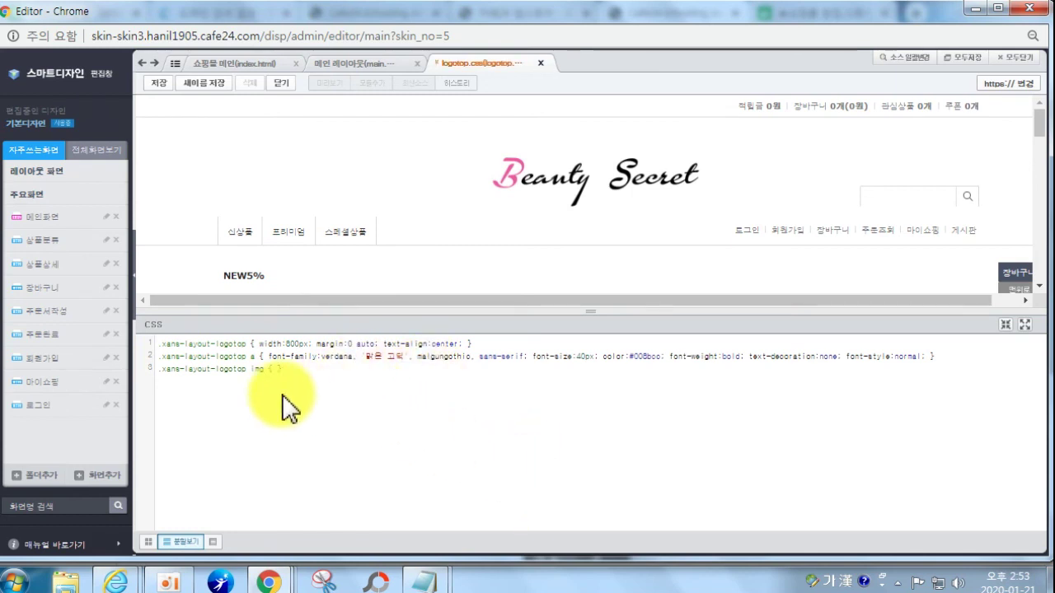
{"action": "left_click", "coordinate": [158, 82]}
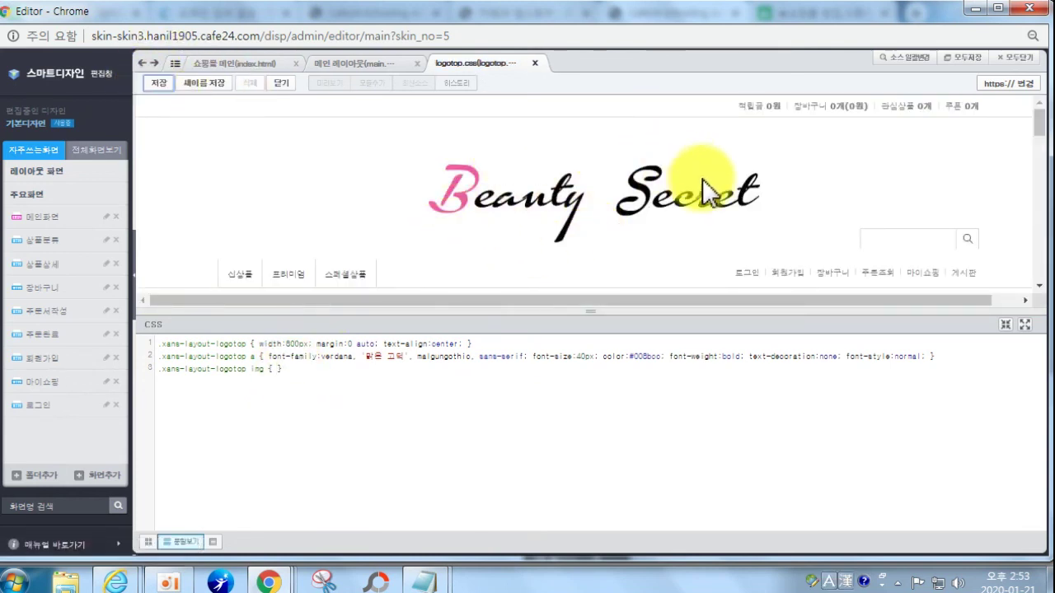